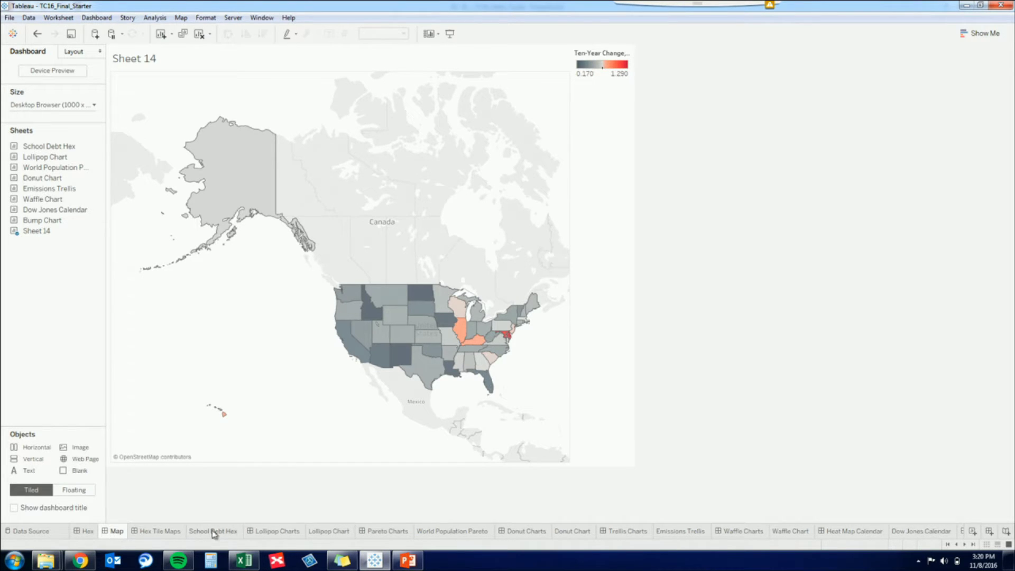
Open the Hex Tile Maps dashboard and read its use cases, Tableau needs and resources.
click(152, 532)
mouse_move(152, 533)
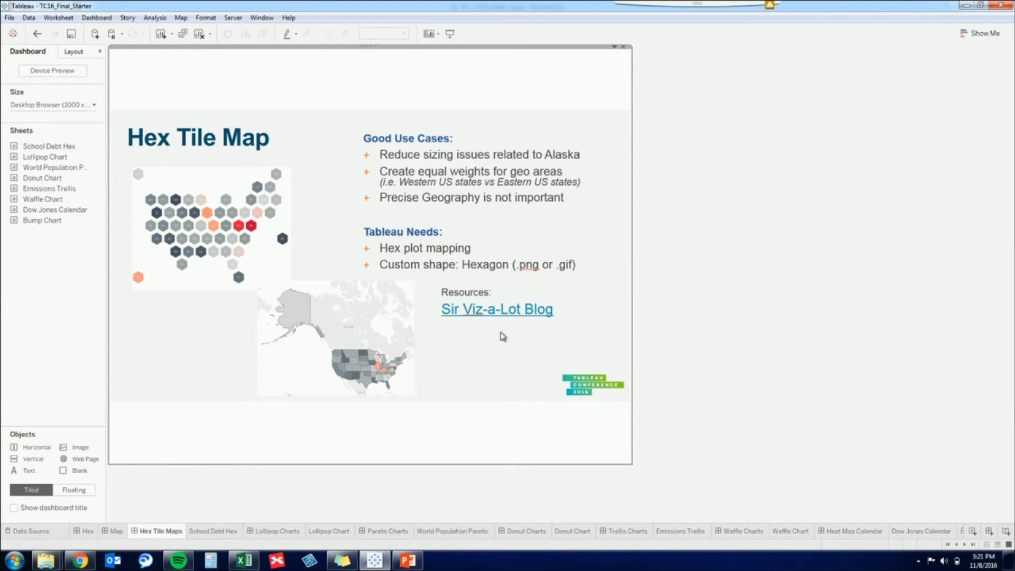
Go to the School Debt Hex sheet and look over the hexmap plots workbook in Excel before returning to Tableau.
click(227, 533)
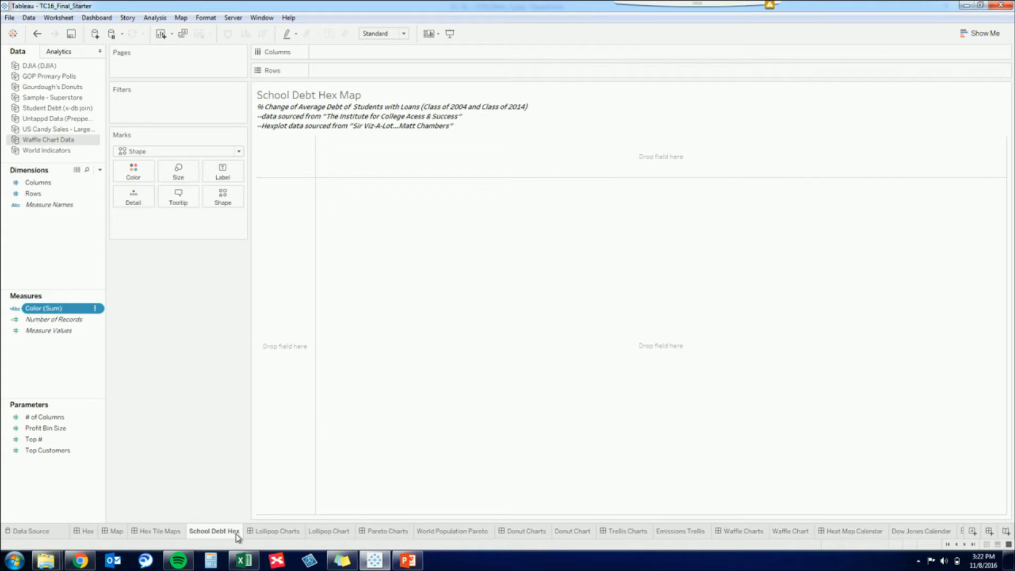
click(246, 561)
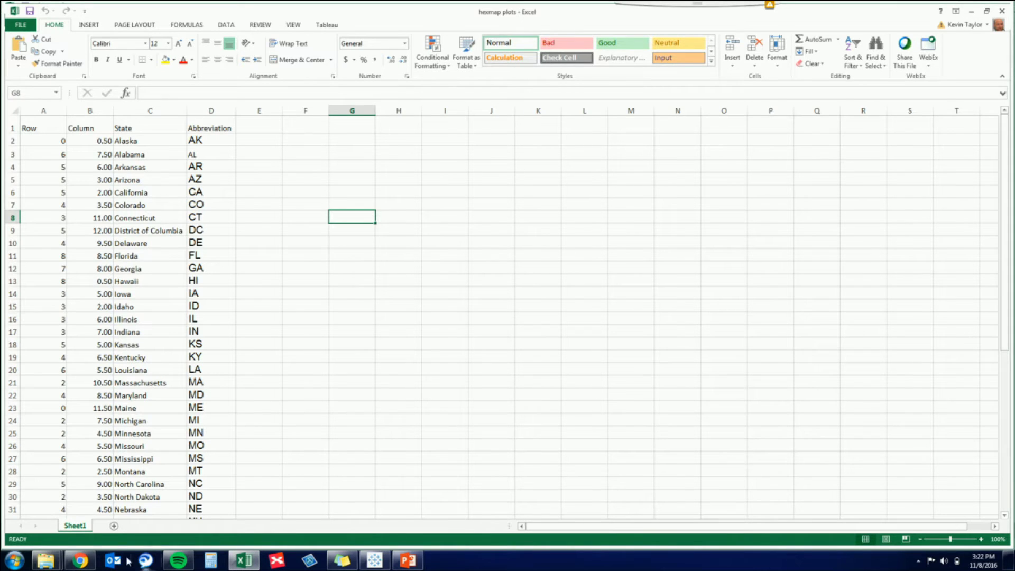
click(376, 561)
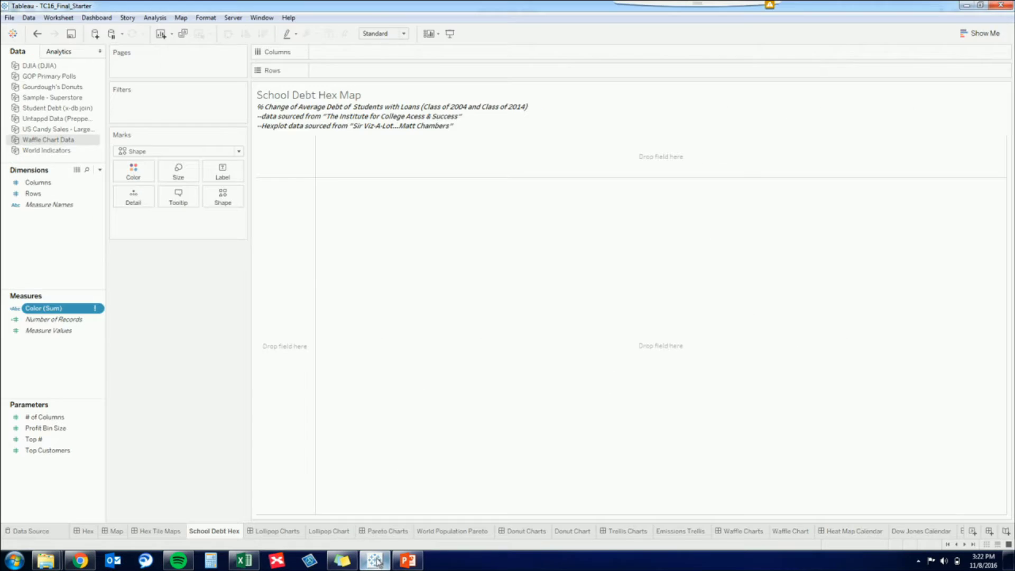
From the Student Debt (x-db join) data source, plot average Row on the rows against average Column on the columns.
click(60, 109)
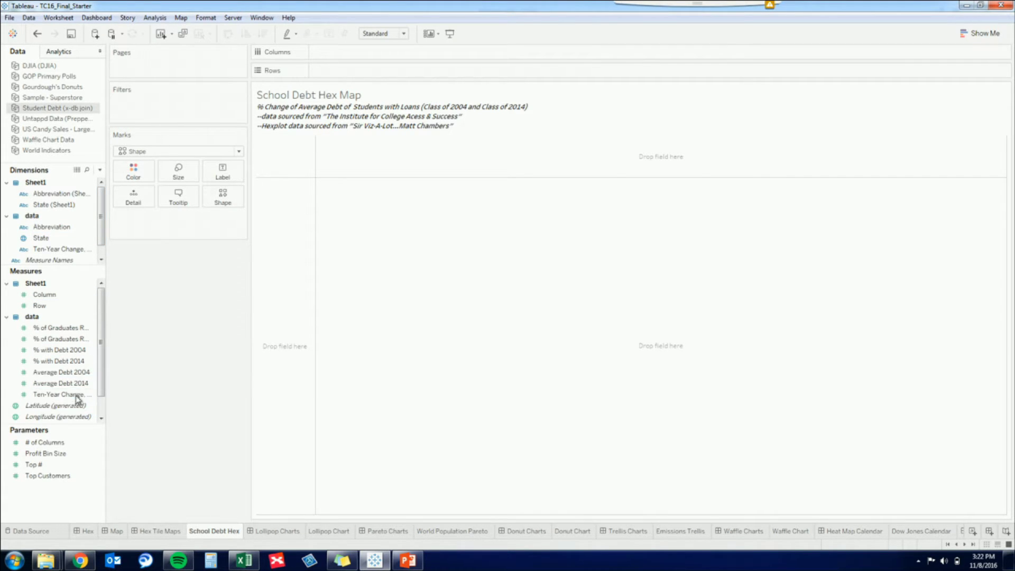
click(45, 307)
click(45, 307)
double_click(44, 307)
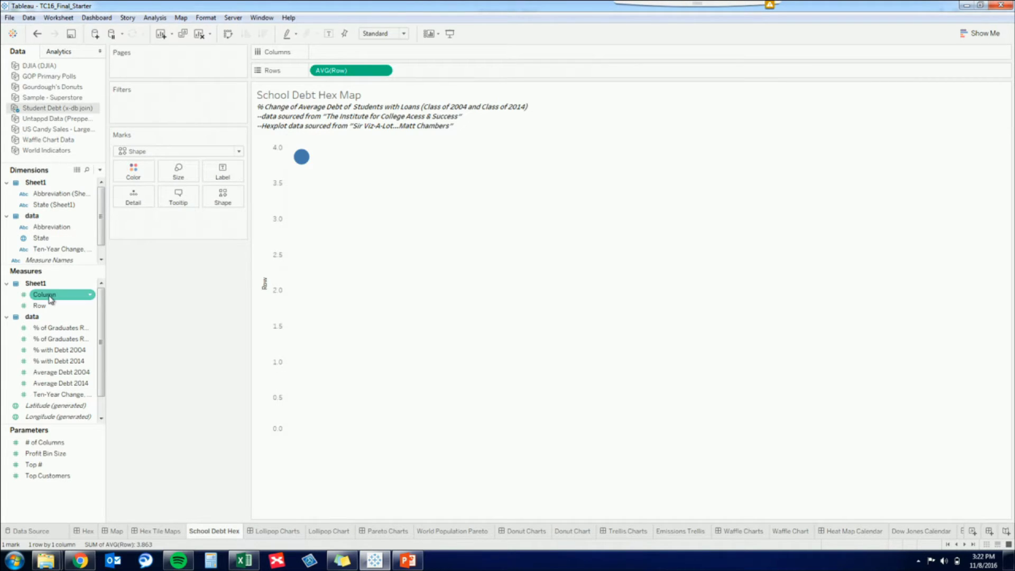
double_click(49, 296)
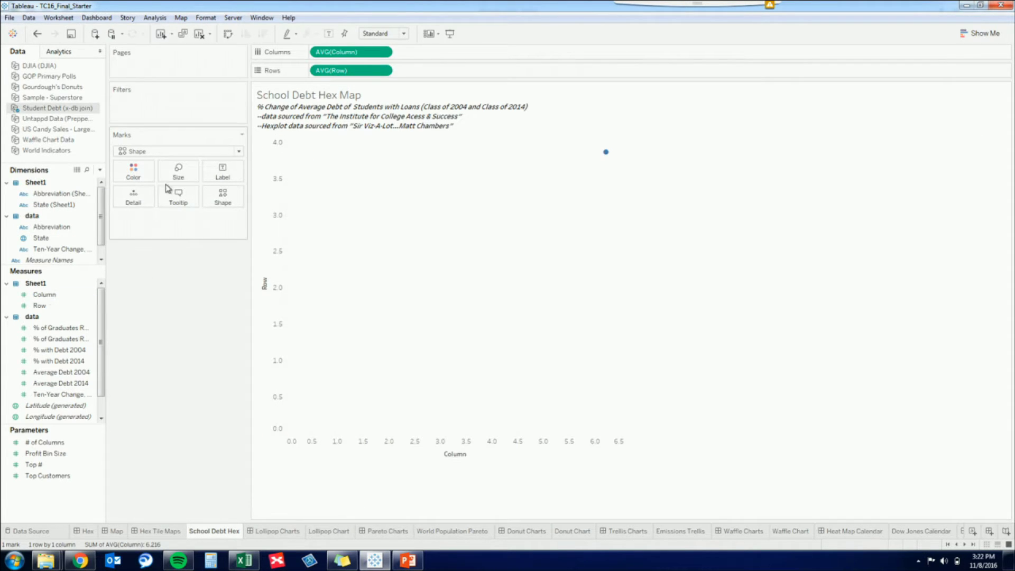
Label the marks with the Abbreviation dimension from the data table and enlarge them moderately.
click(51, 239)
drag(51, 227, 227, 179)
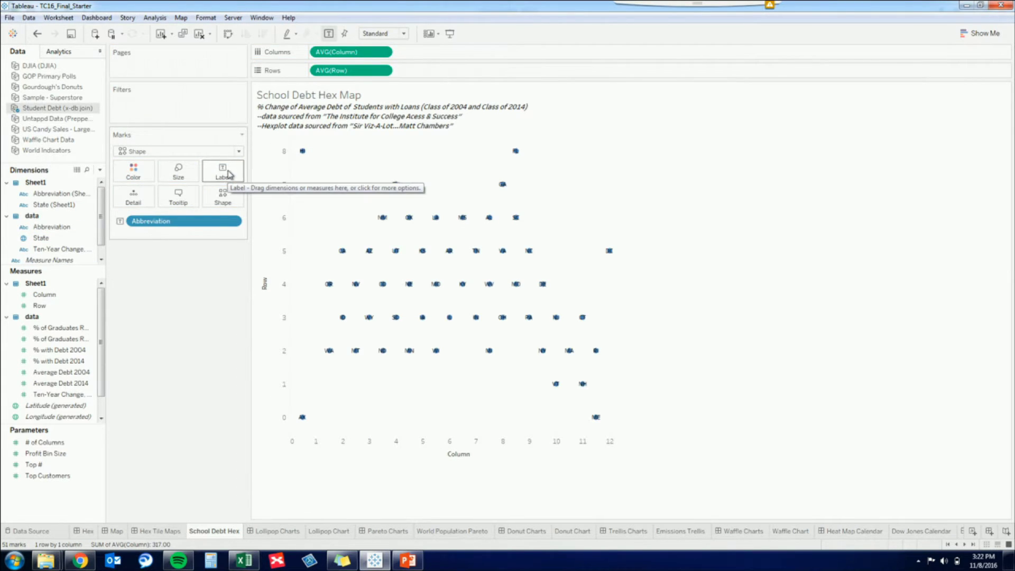
click(178, 179)
drag(204, 199, 214, 199)
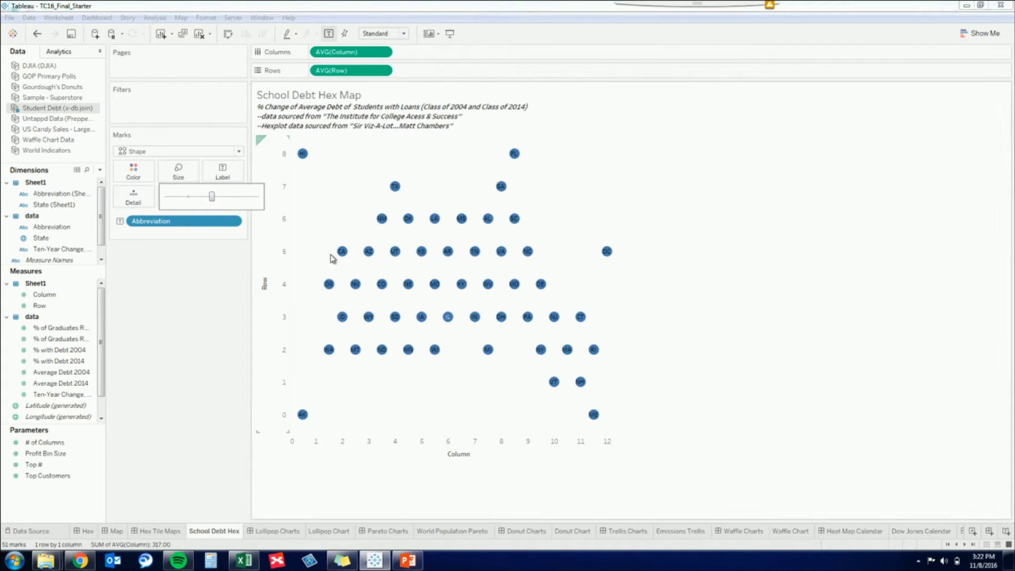
Reverse the scale of the Row axis.
right_click(284, 302)
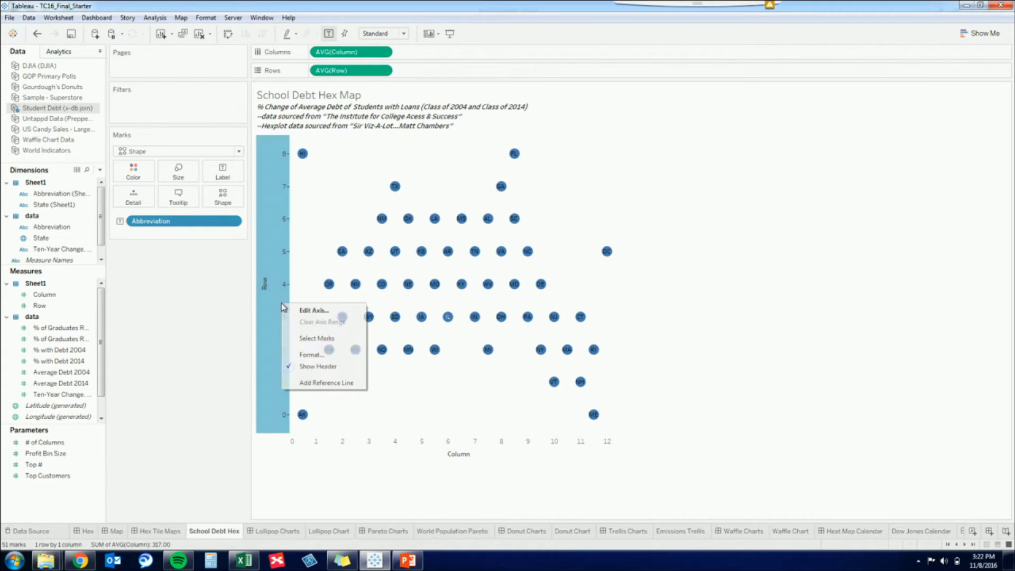
click(321, 311)
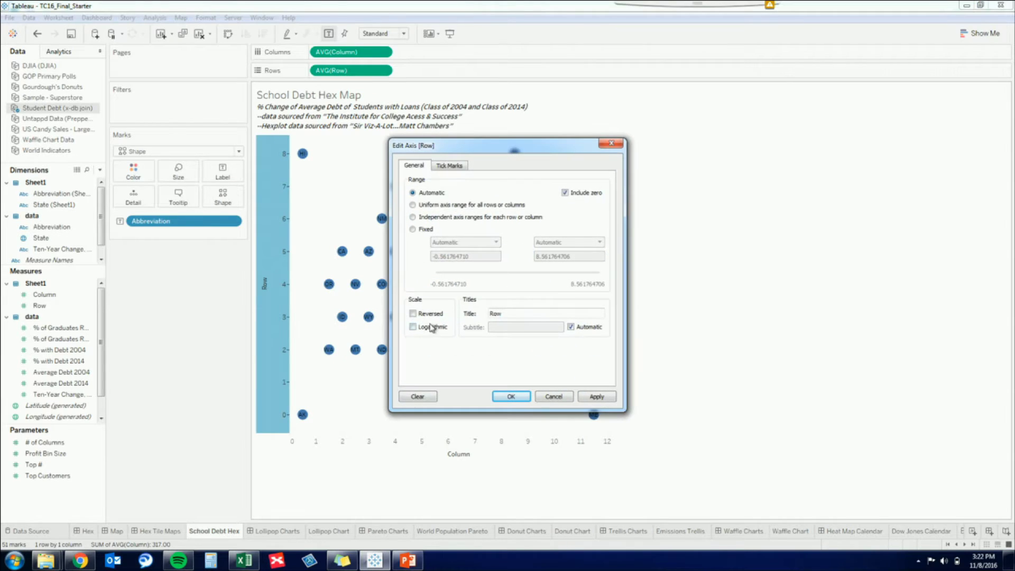
click(412, 313)
click(509, 397)
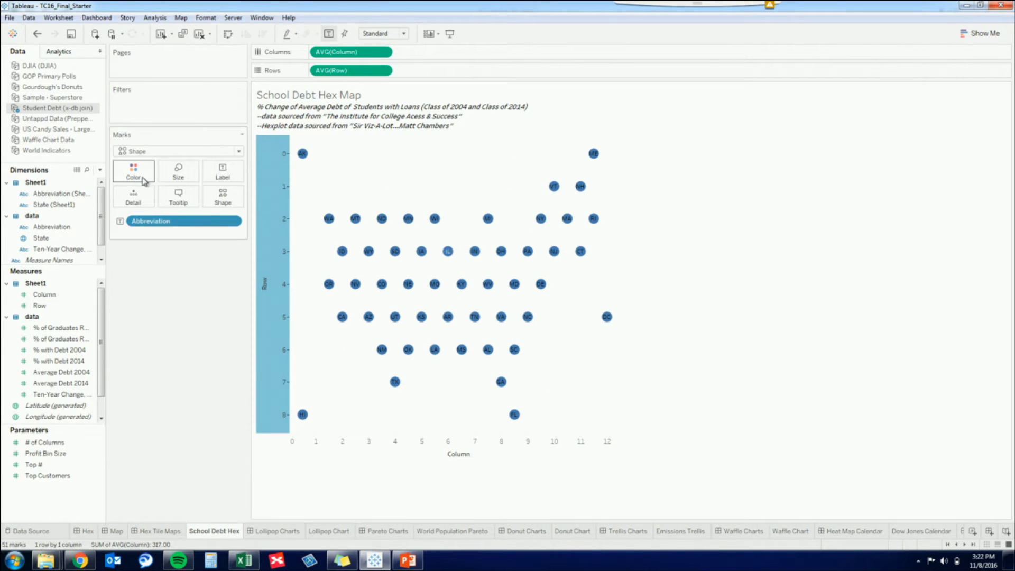
Change the mark shape to the filled black hexagon from the My Custom Shapes palette.
click(223, 196)
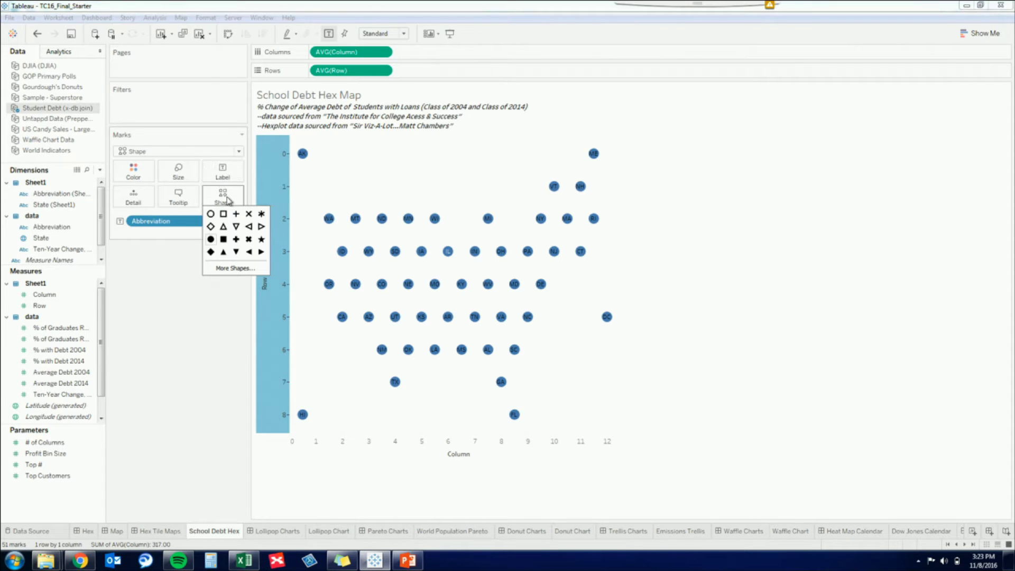
click(245, 269)
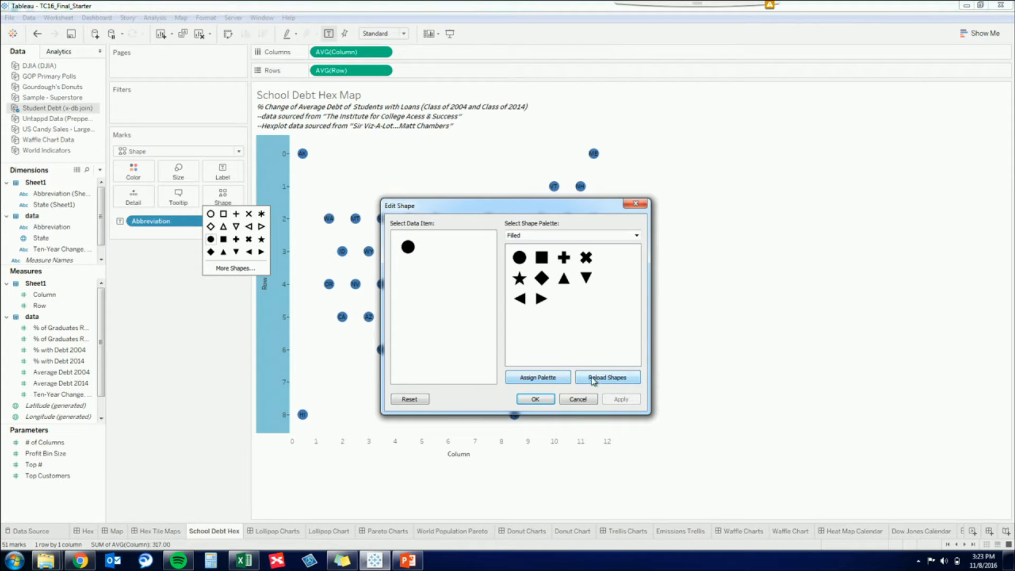
click(637, 235)
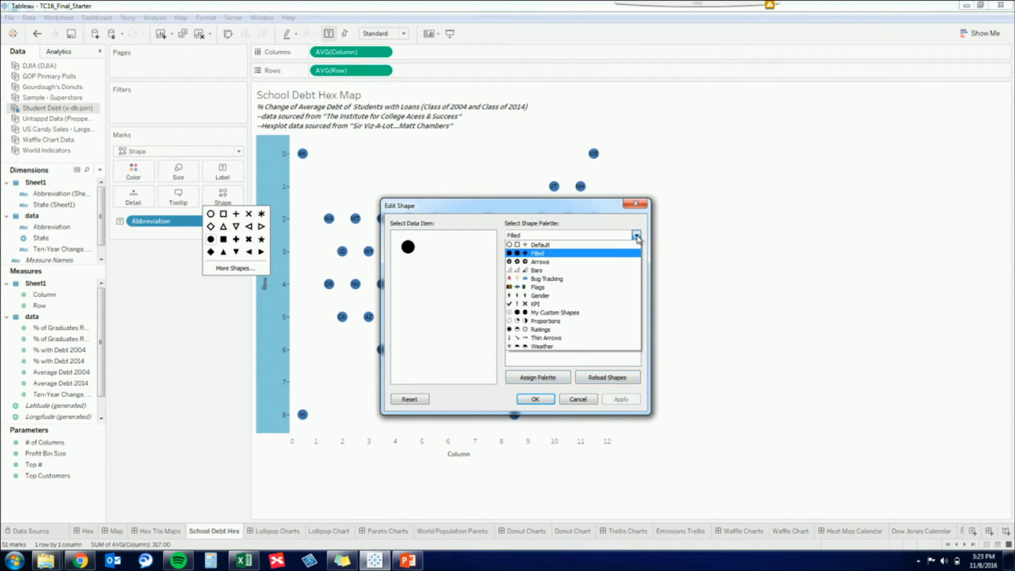
click(575, 312)
click(541, 257)
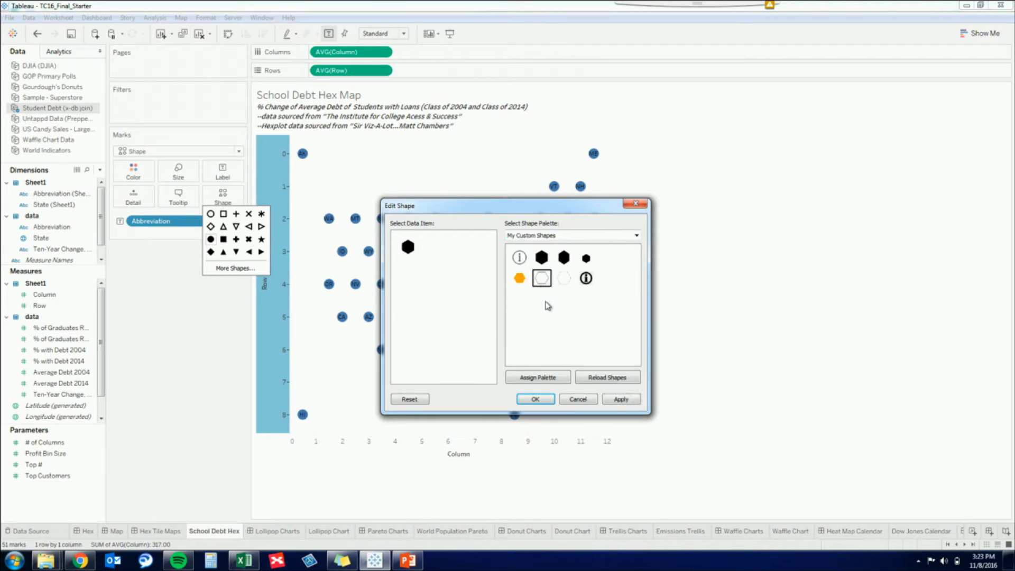
click(535, 399)
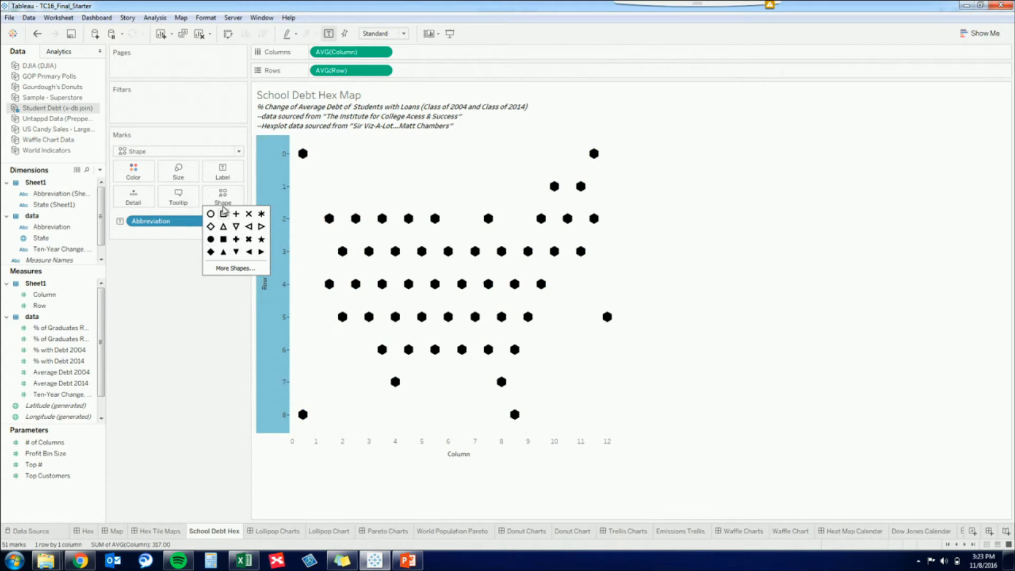
Enlarge the hexagon marks so that neighbouring hexagons in a row nearly touch.
click(191, 179)
drag(236, 195, 243, 198)
click(146, 276)
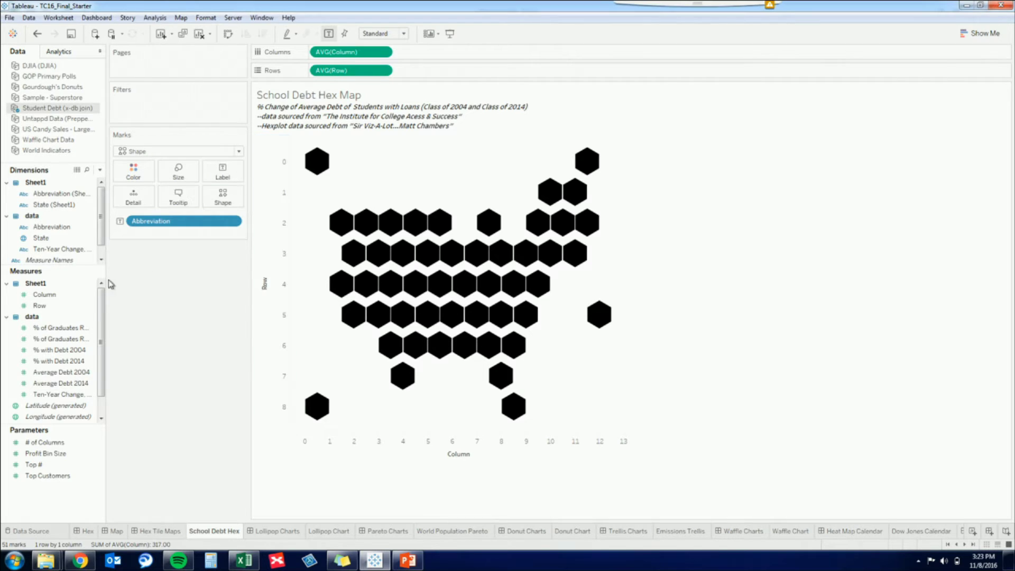
Color the hexagons by the Ten-Year Change measure using a reversed Red-Black Diverging palette.
click(56, 395)
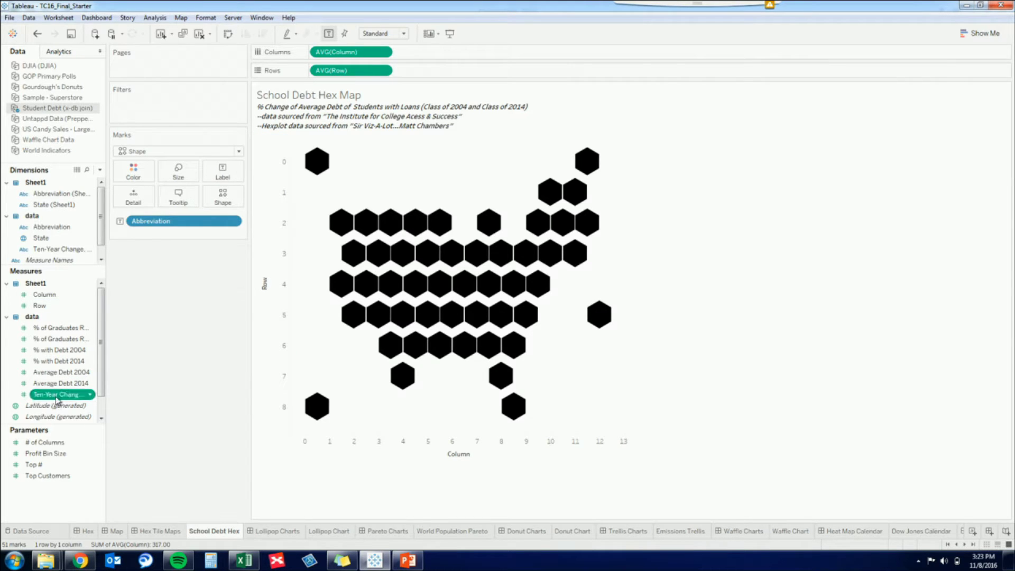
drag(58, 399, 144, 181)
click(144, 181)
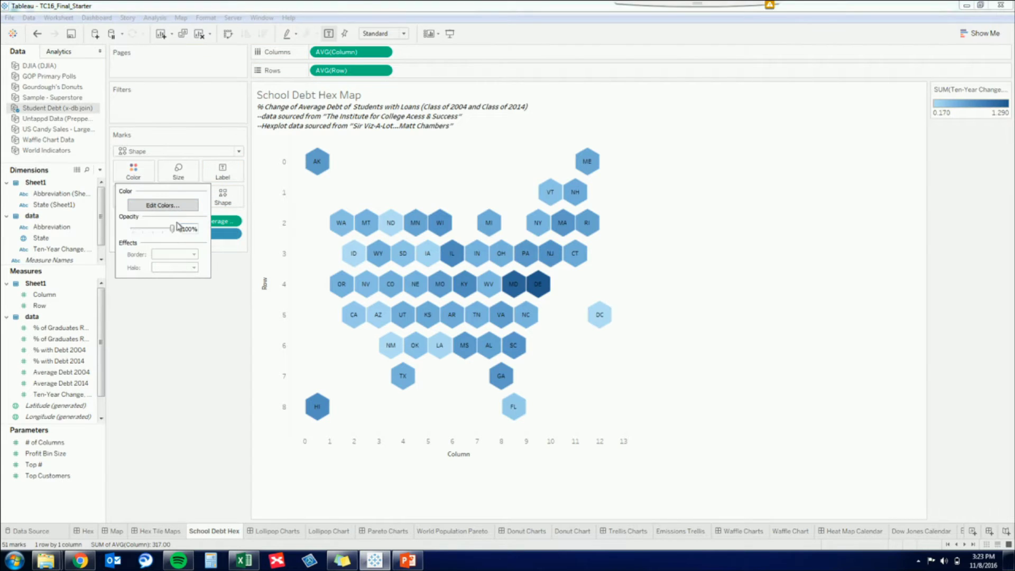
click(163, 205)
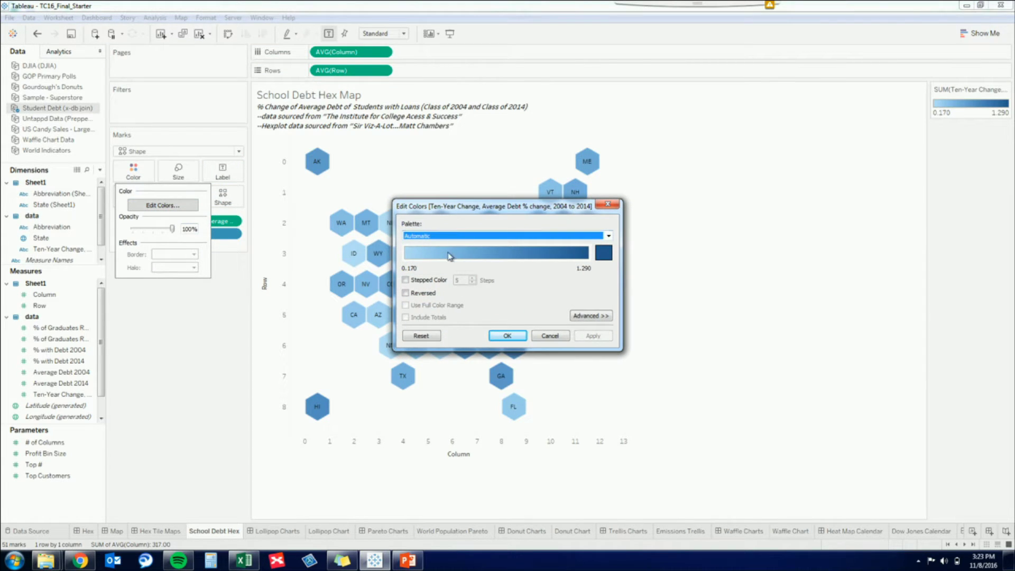
click(462, 235)
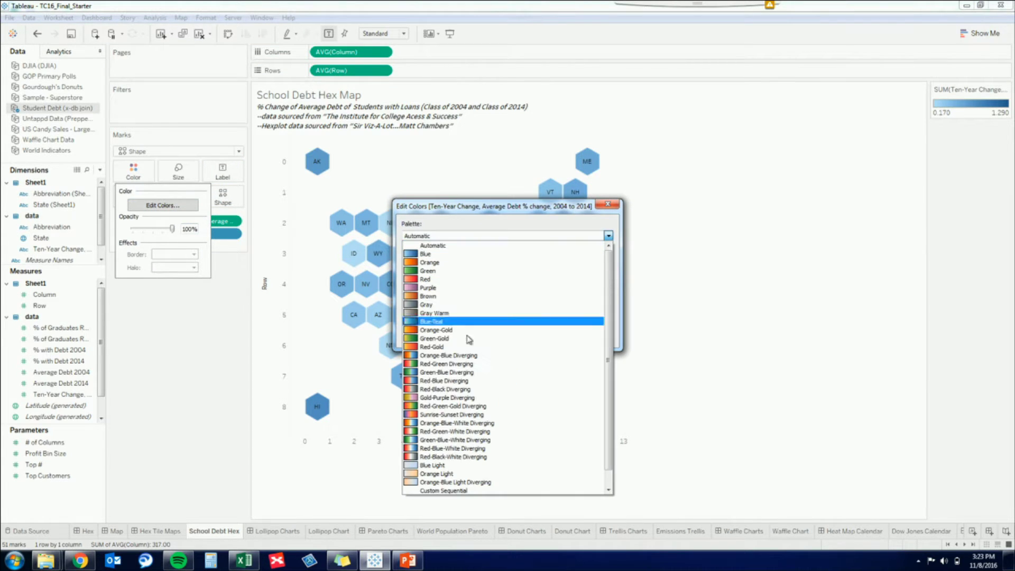
click(470, 389)
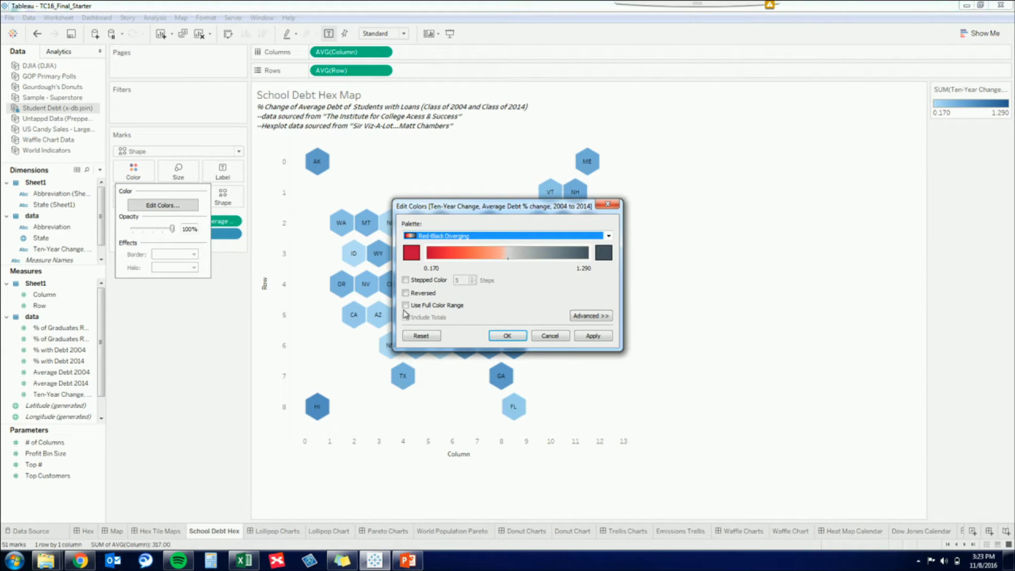
click(405, 293)
click(507, 336)
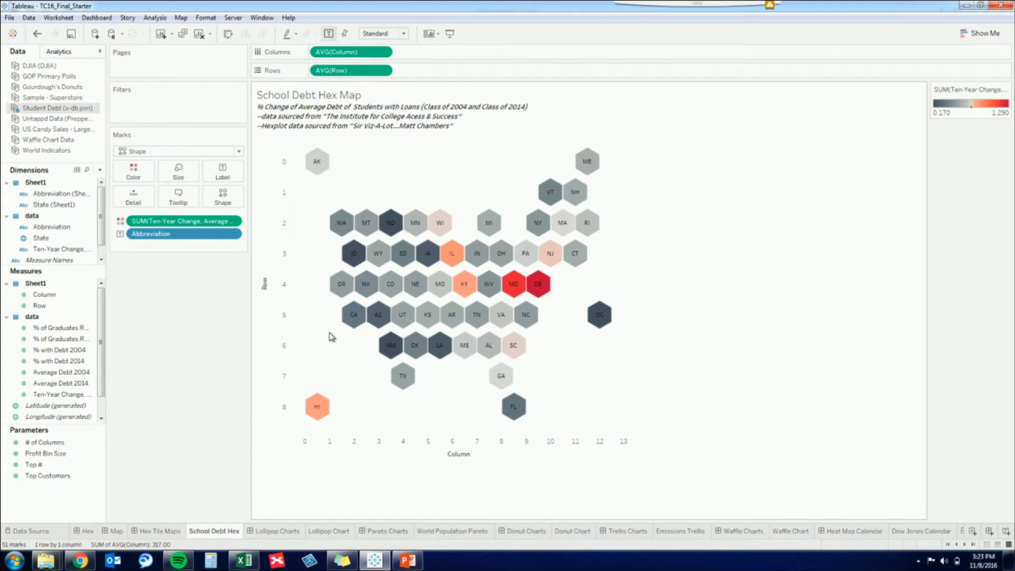
Hide the headers of both the Row and Column axes on the hex map.
right_click(271, 323)
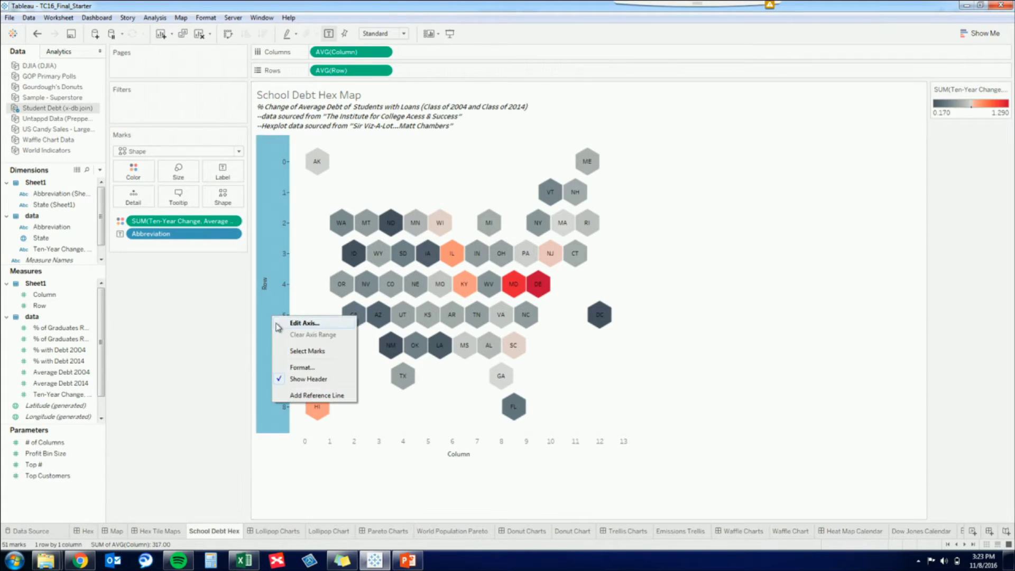
click(296, 379)
right_click(389, 450)
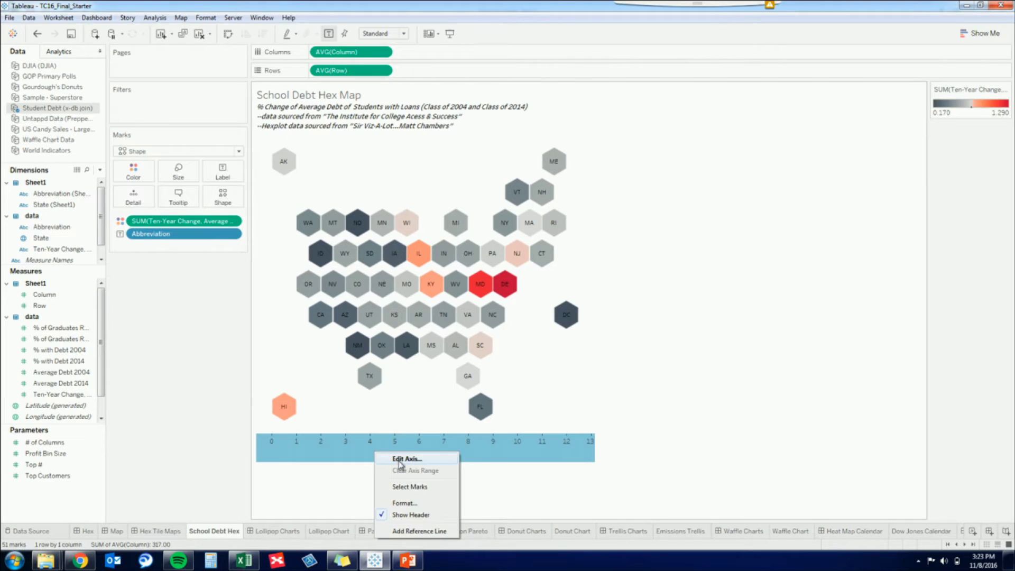
click(415, 515)
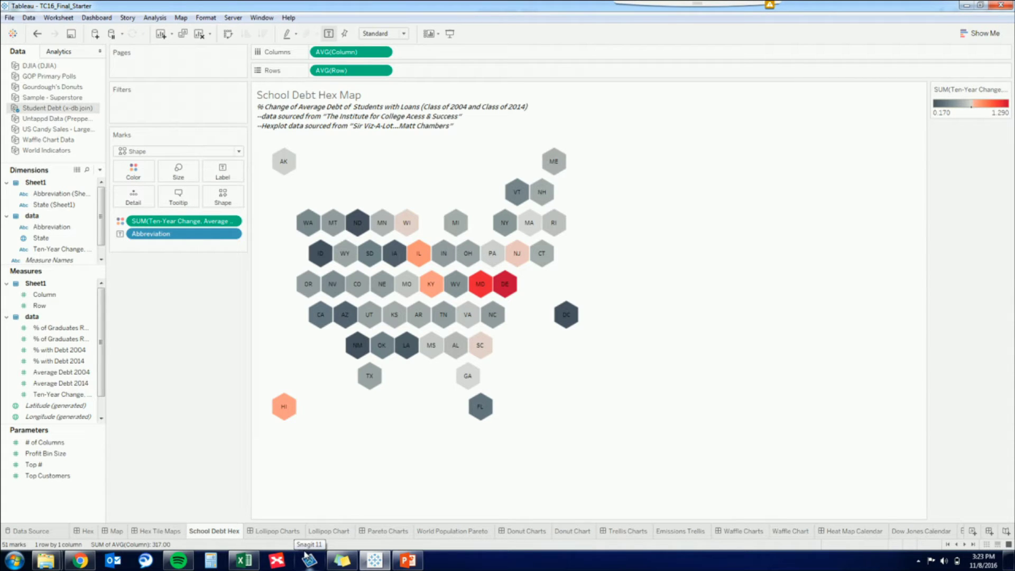
Review the Lollipop Charts dashboard and go to the empty Lollipop Chart sheet.
click(280, 531)
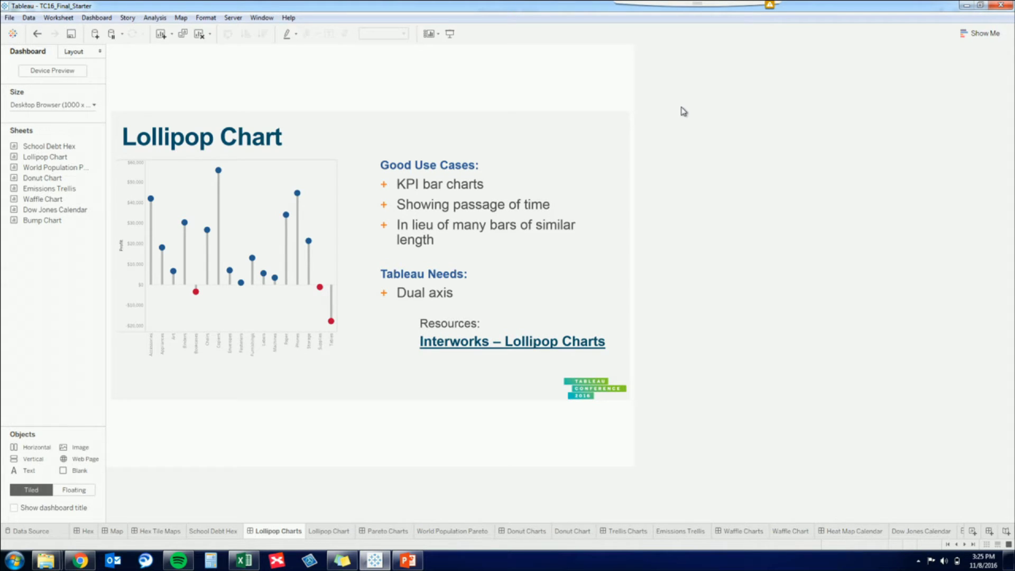
click(341, 535)
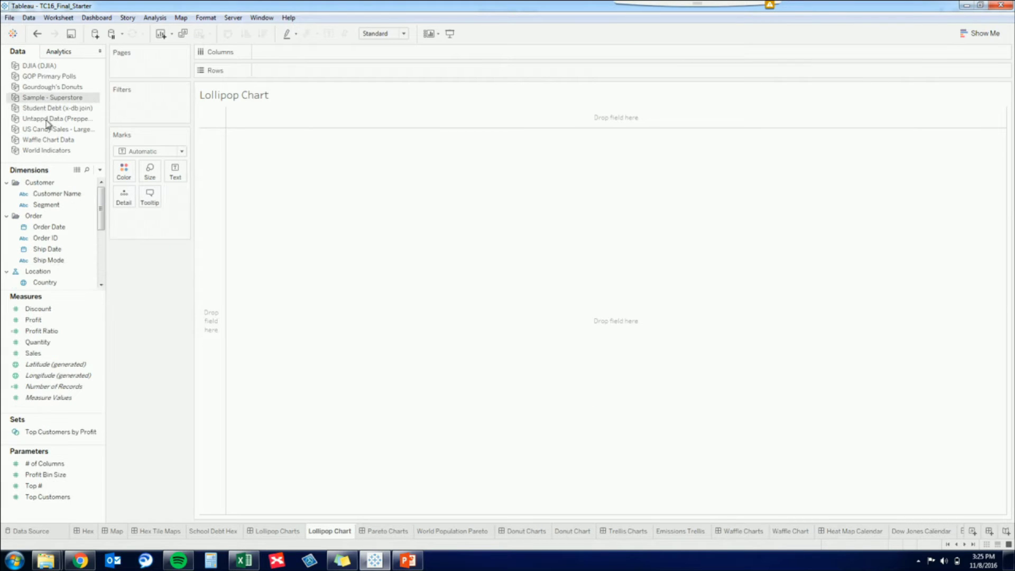
Build a horizontal bar chart of average Quantity by Sub-Category and fit it to Entire View.
drag(62, 297, 70, 365)
scroll(52, 318, down, 2)
drag(50, 295, 281, 75)
drag(45, 368, 288, 53)
double_click(472, 272)
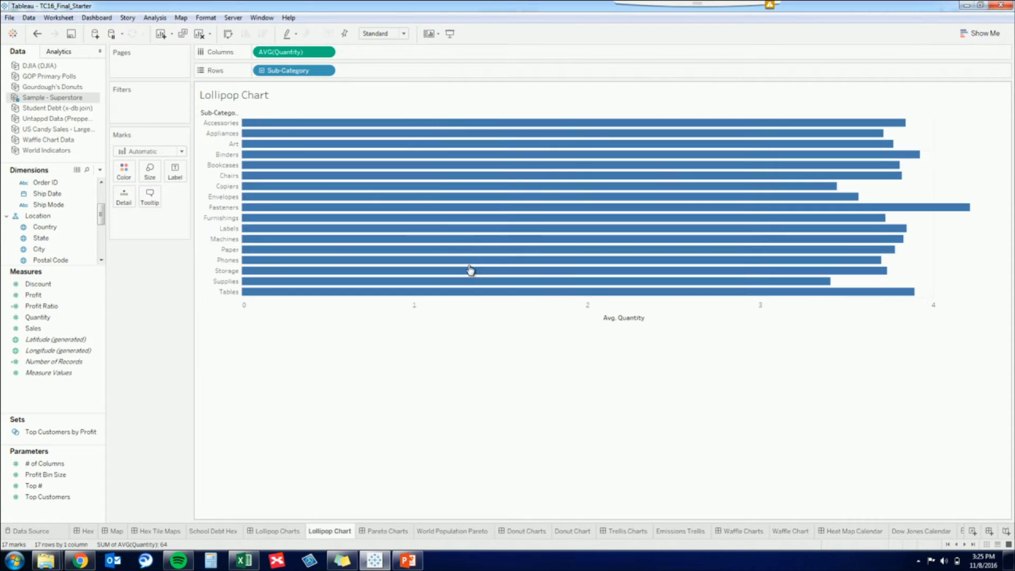
click(391, 34)
click(388, 77)
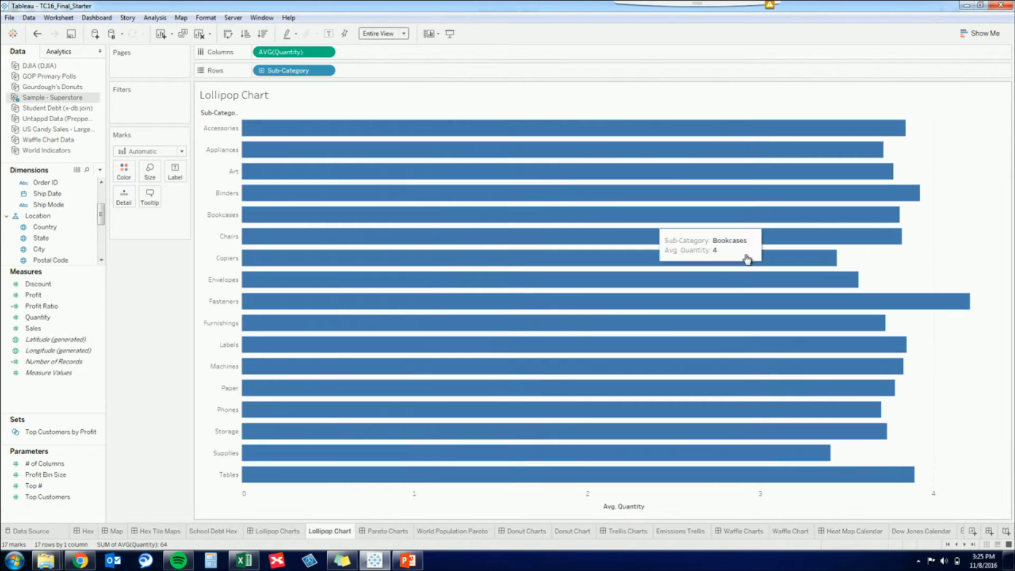
Try recoloring the bars with the custom purple #5500ff, and undo the color change.
click(125, 175)
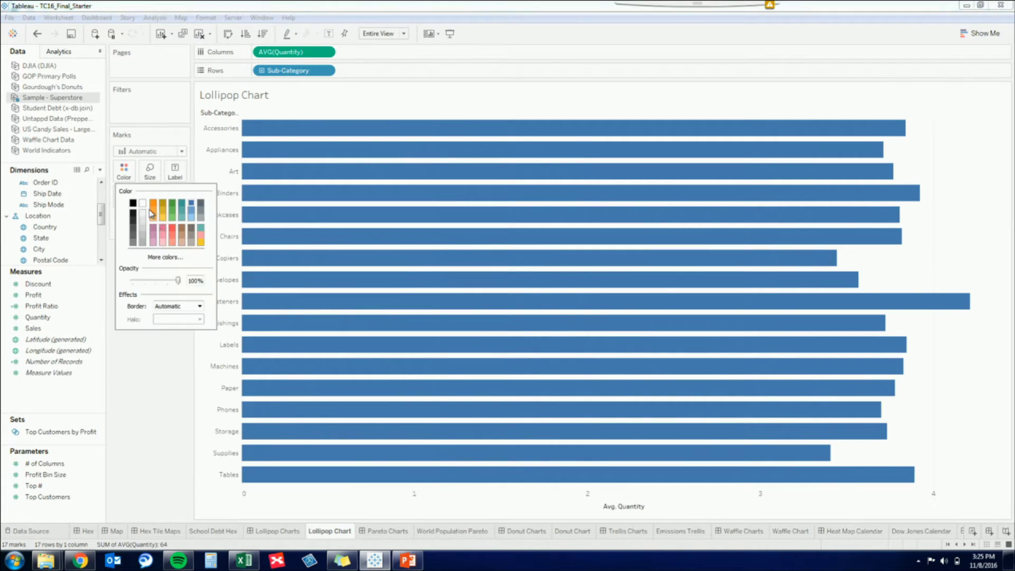
click(165, 256)
click(384, 261)
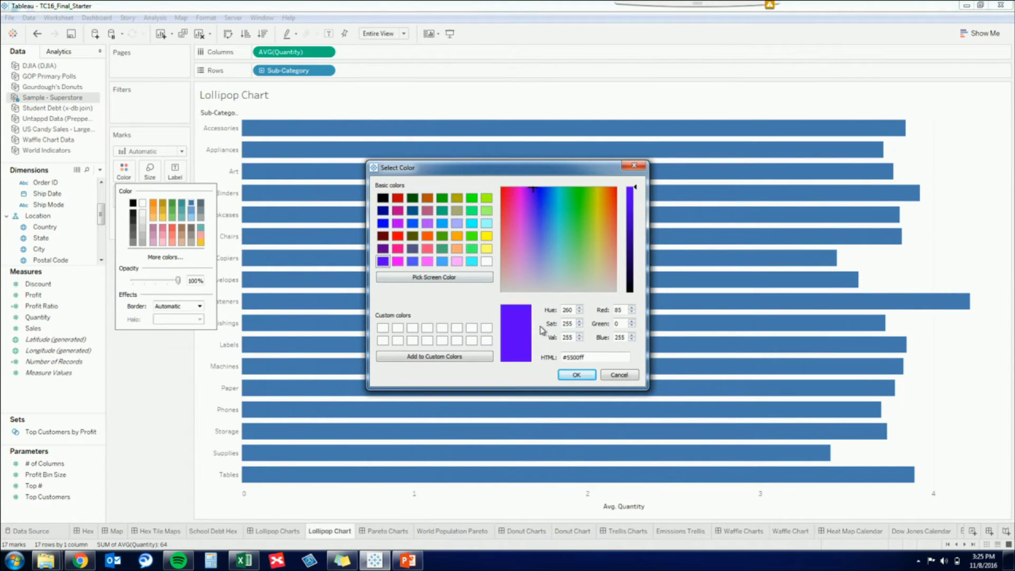
click(586, 375)
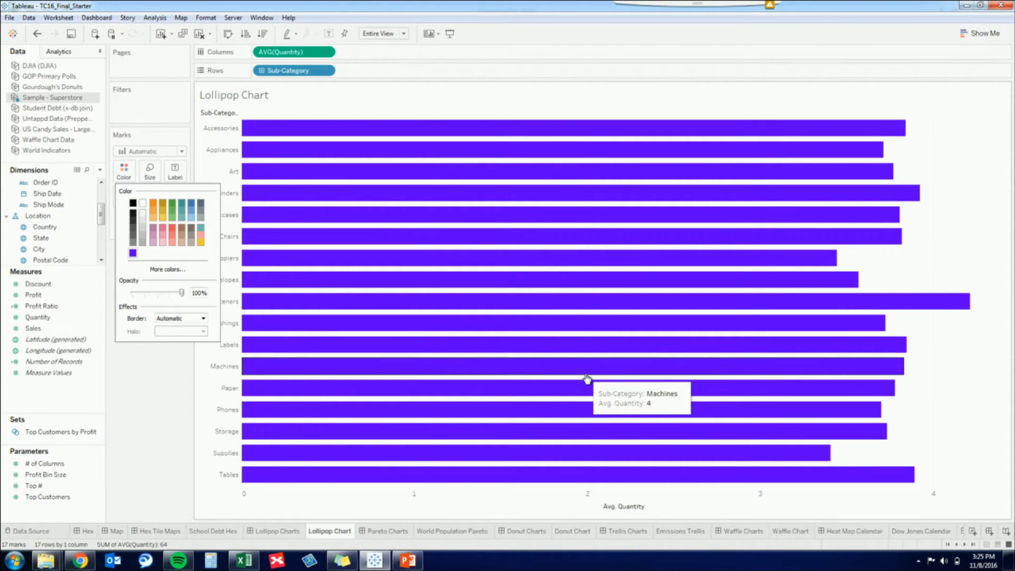
click(37, 34)
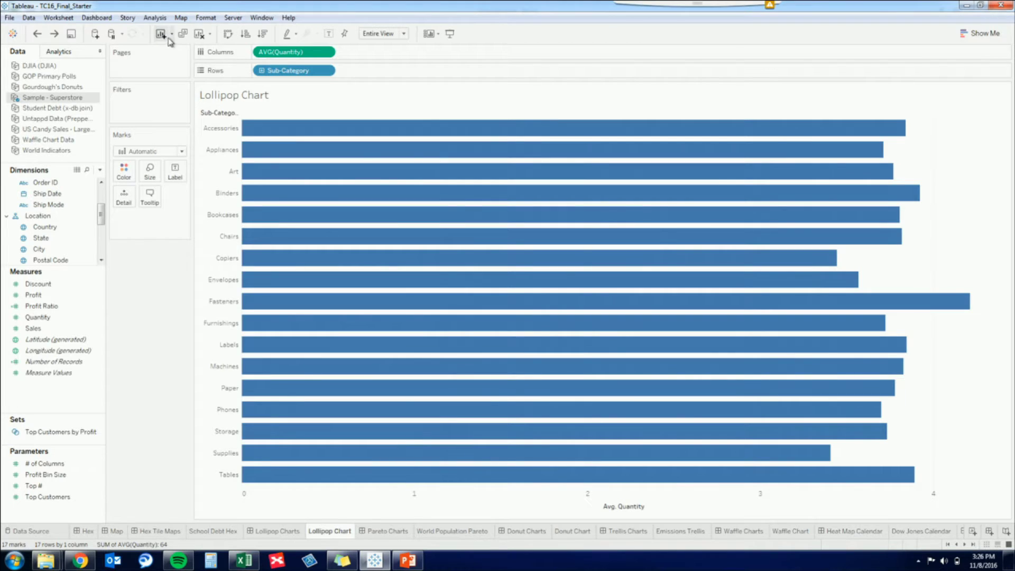
Clear the sheet and build a vertical bar chart of Sales by Brand from the US Candy Sales data source.
click(199, 33)
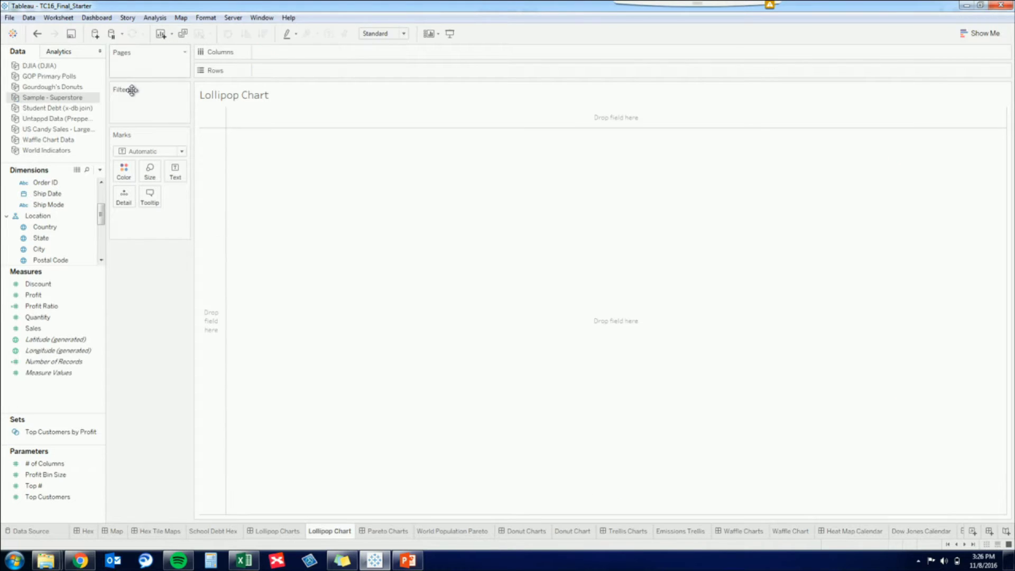
click(53, 130)
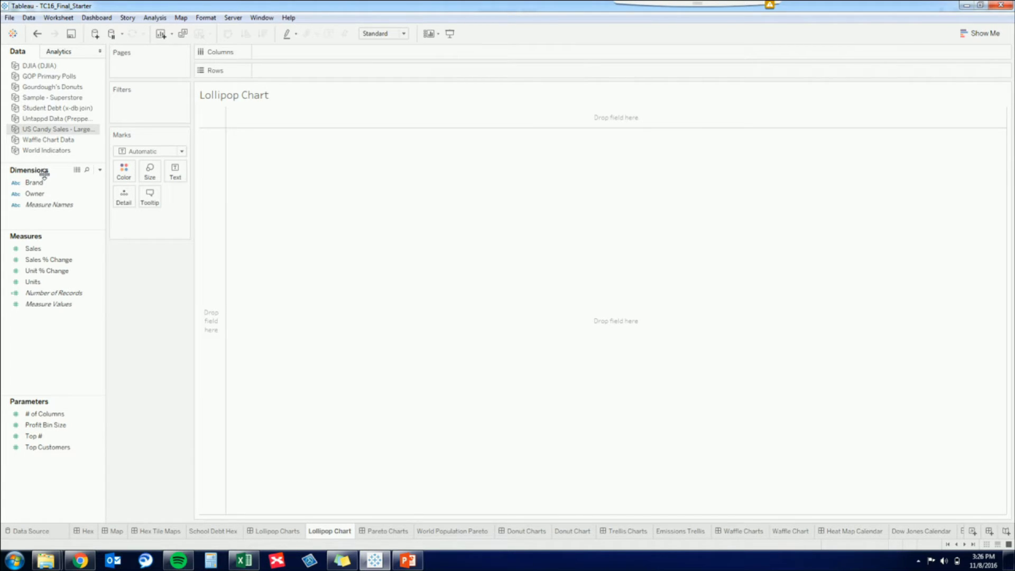
drag(35, 182, 294, 71)
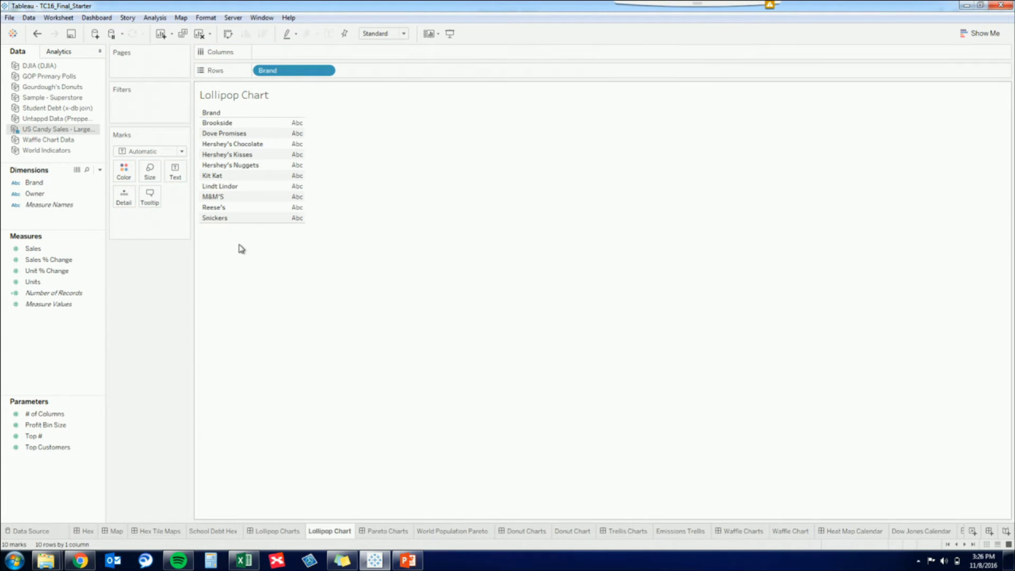
click(53, 284)
drag(33, 248, 296, 52)
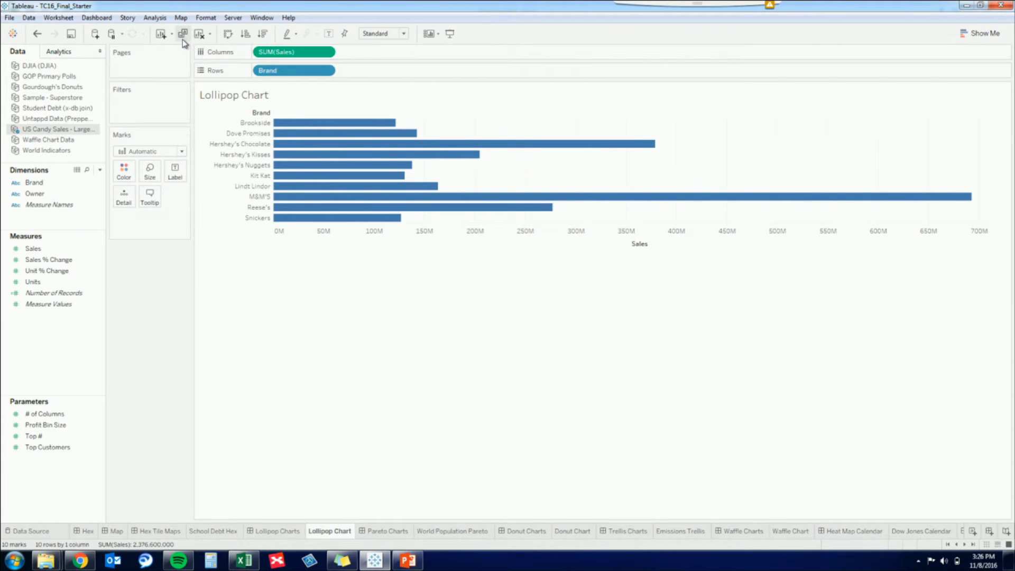
click(228, 34)
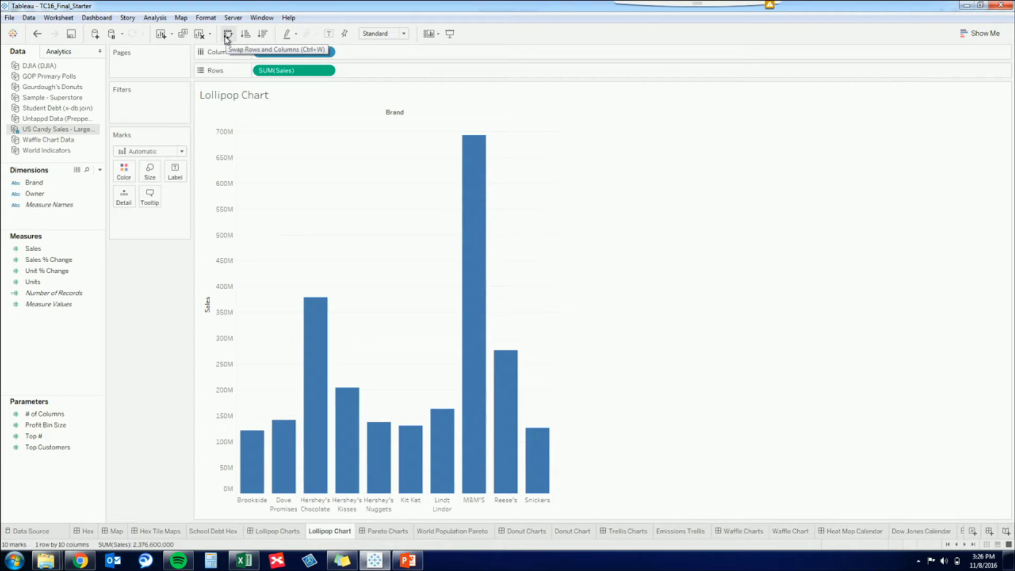
Add a second copy of Sales to Rows, and set the first Sales marks to narrower bars.
drag(312, 71, 365, 74)
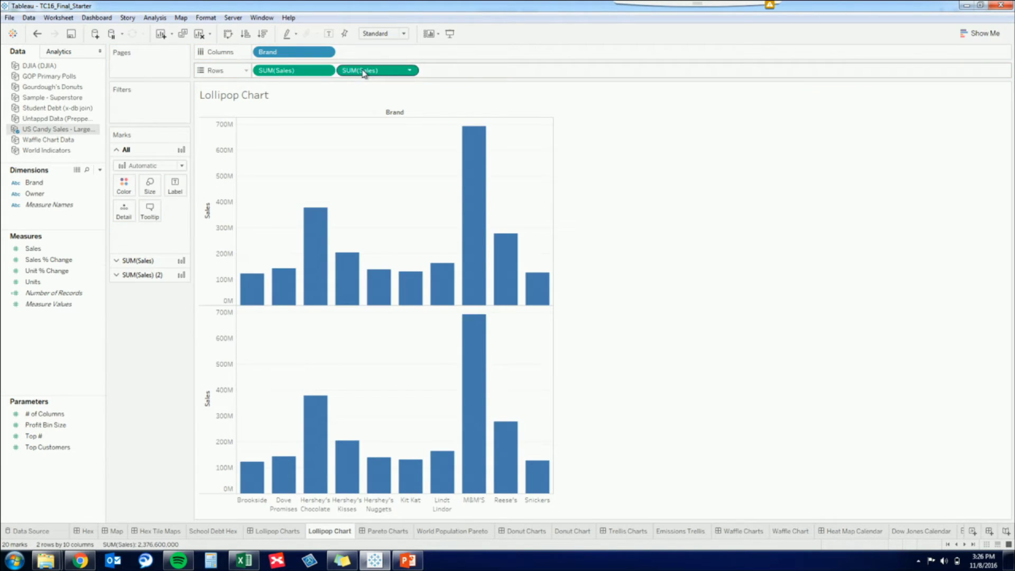
click(129, 261)
click(137, 180)
click(134, 202)
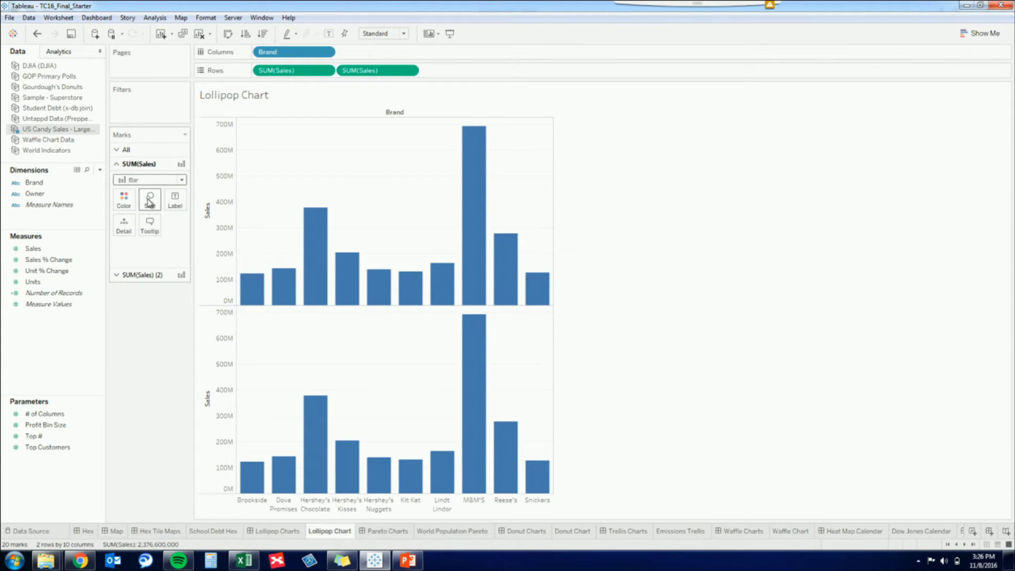
click(150, 200)
drag(208, 226, 172, 228)
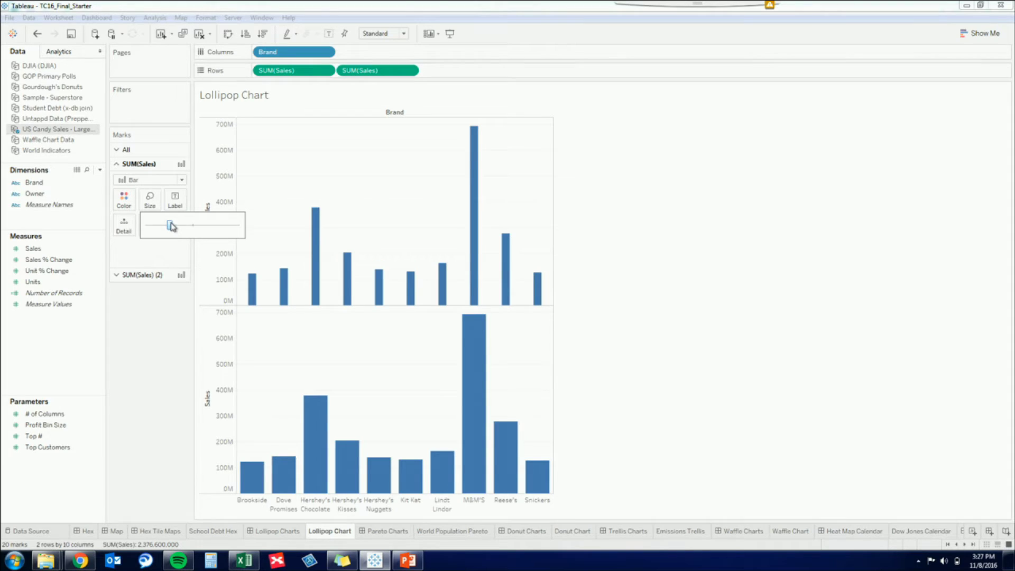
Change the second Sales marks to circles and combine both Sales measures on a dual axis.
click(159, 275)
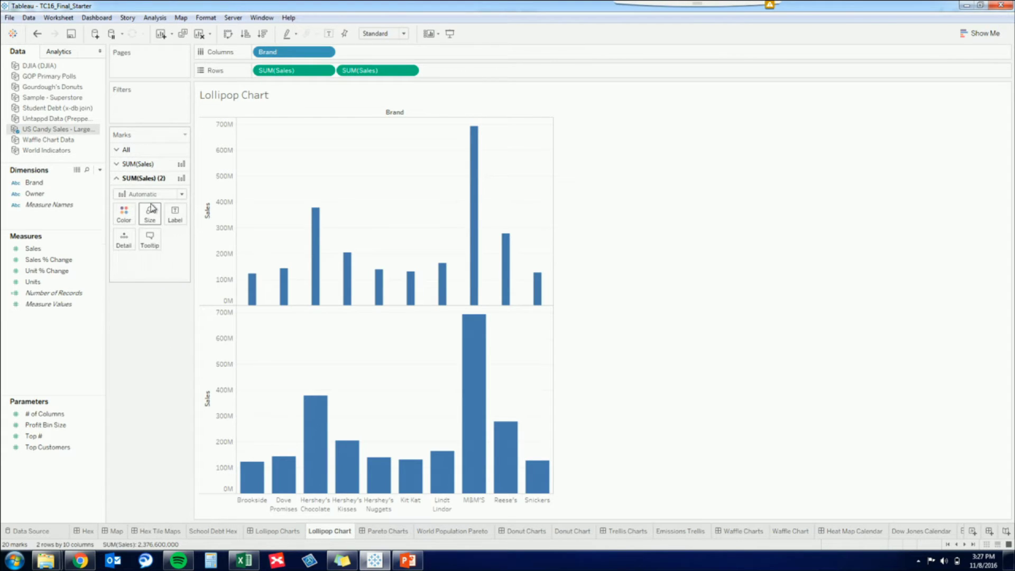
click(150, 194)
click(138, 262)
right_click(219, 339)
click(258, 387)
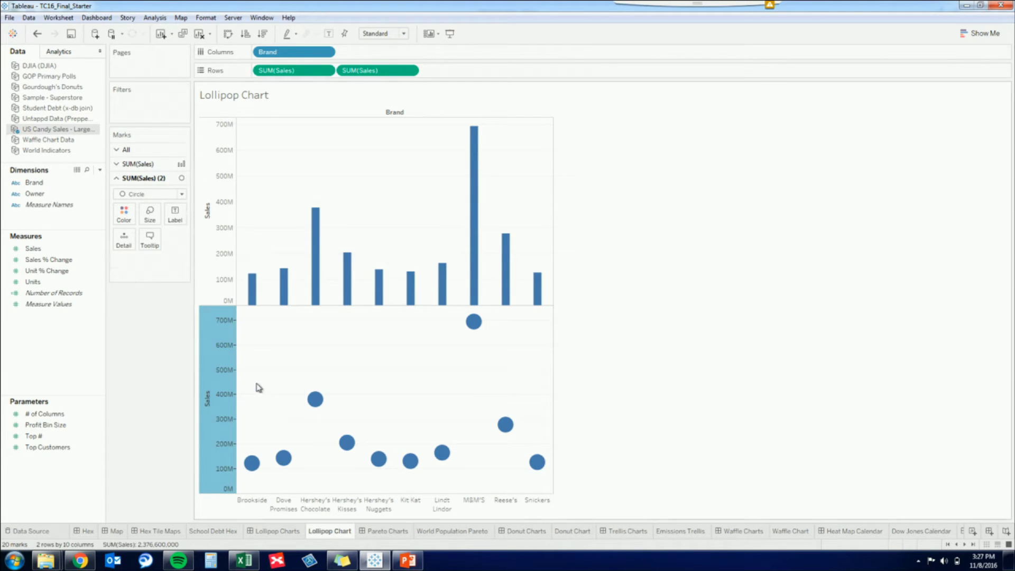
Synchronize the secondary Sales axis with the primary one and hide its header.
right_click(577, 206)
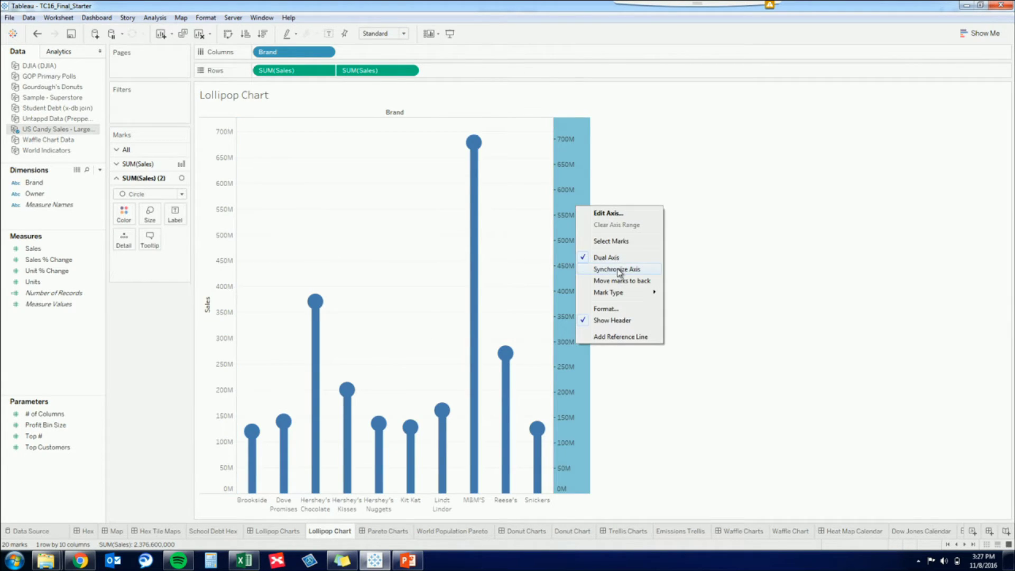
click(618, 269)
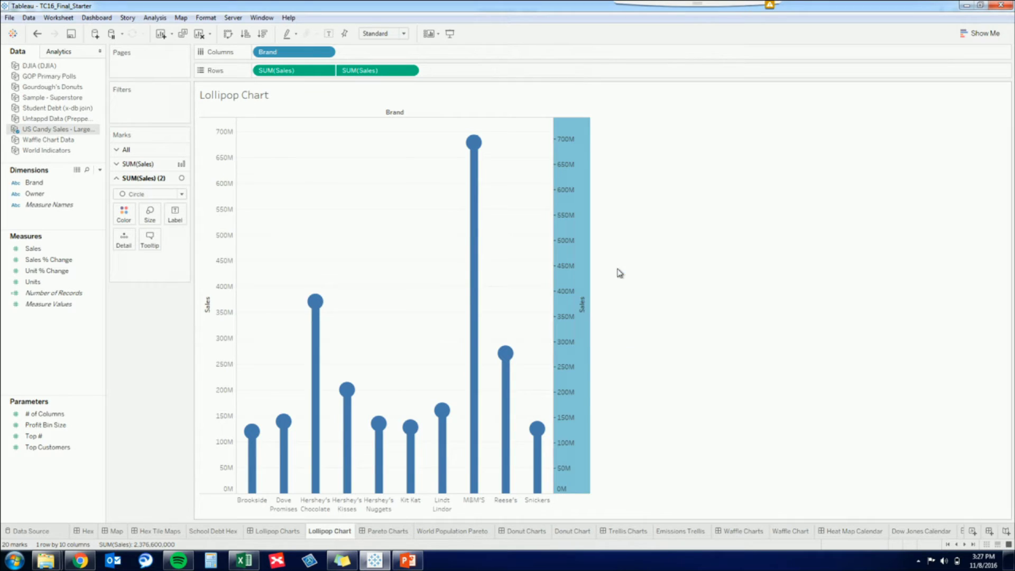
right_click(558, 207)
click(603, 320)
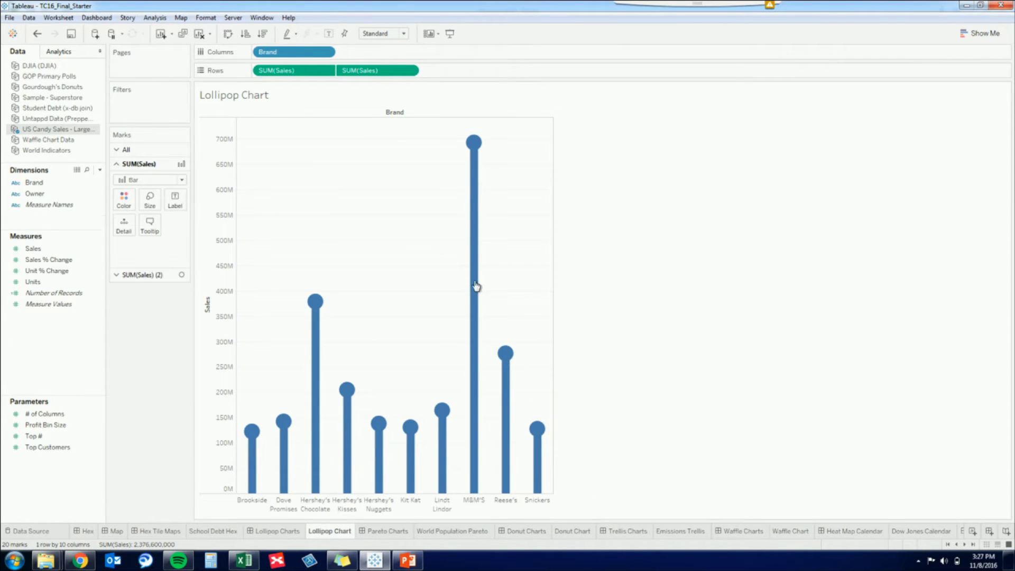
Color the lollipop bars light gray and make the circles slightly larger.
click(129, 204)
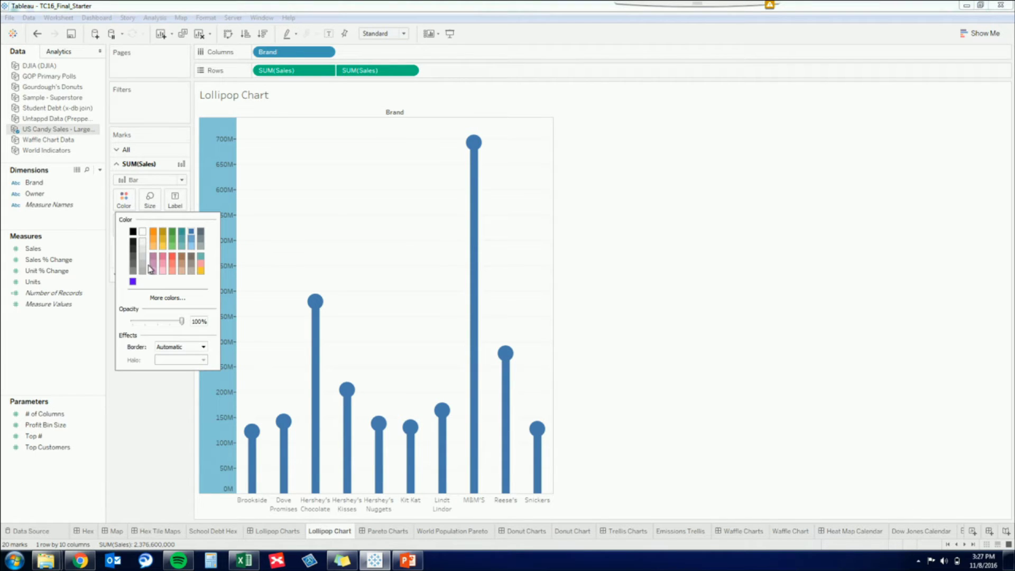
click(142, 264)
click(144, 407)
click(142, 272)
click(149, 217)
mouse_move(181, 242)
mouse_down()
mouse_move(192, 243)
mouse_move(181, 241)
mouse_up()
click(163, 325)
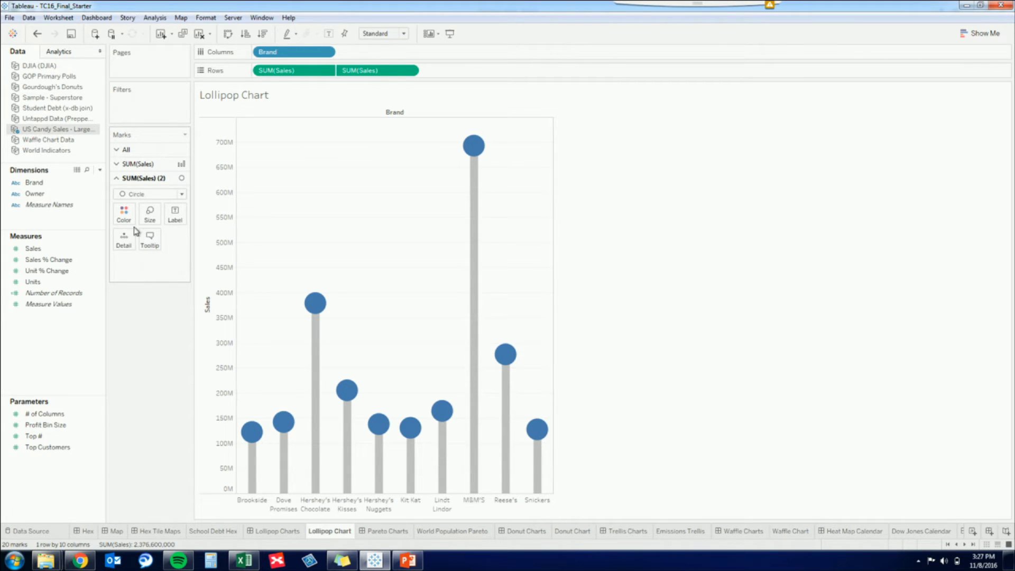
Try changing the circle marks to shapes assigned by Brand.
click(136, 195)
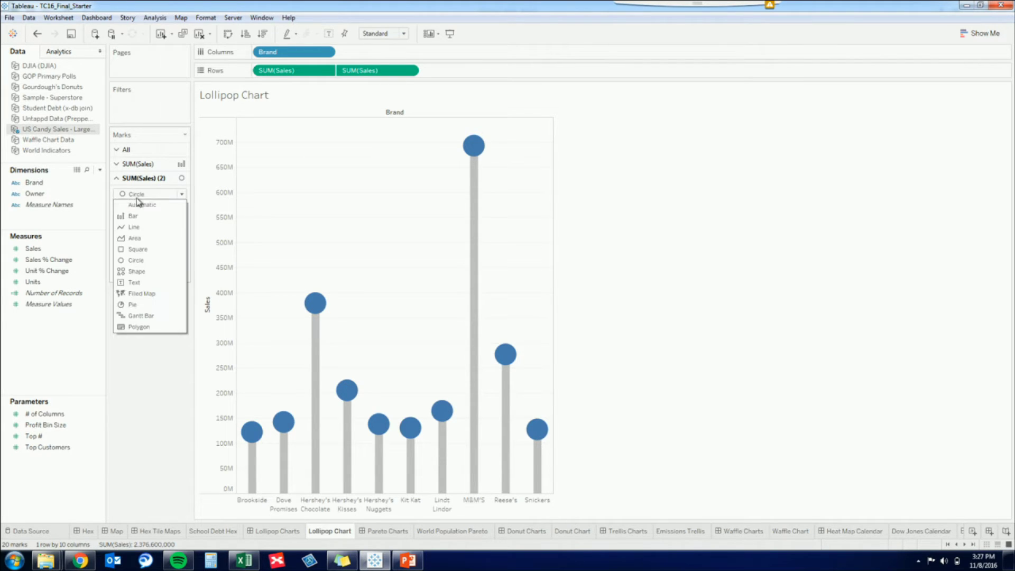
click(136, 272)
drag(34, 185, 178, 236)
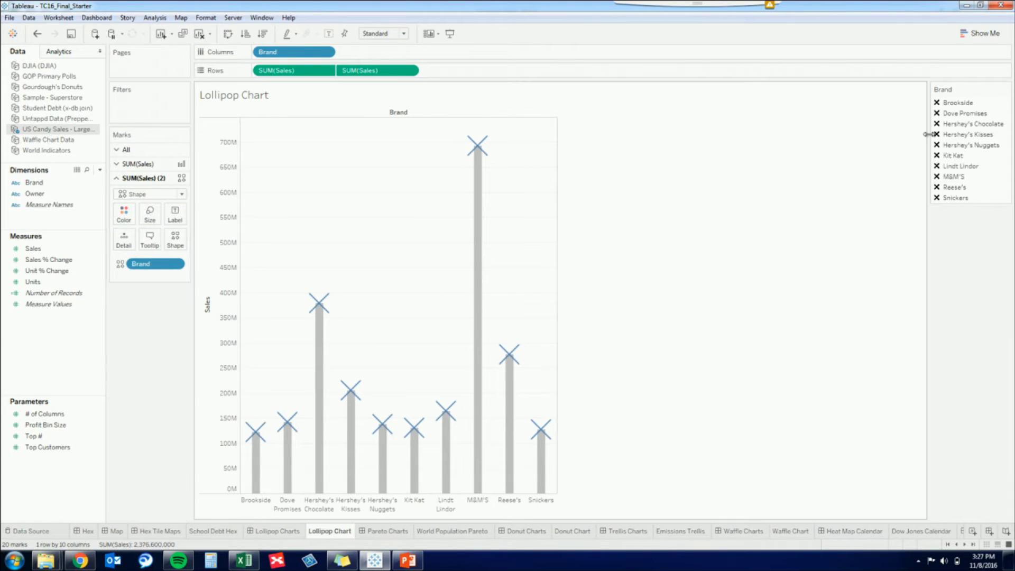
Check the shape palette choices for the brands, cancel without assigning any, and undo the change to shape marks.
right_click(952, 134)
click(904, 151)
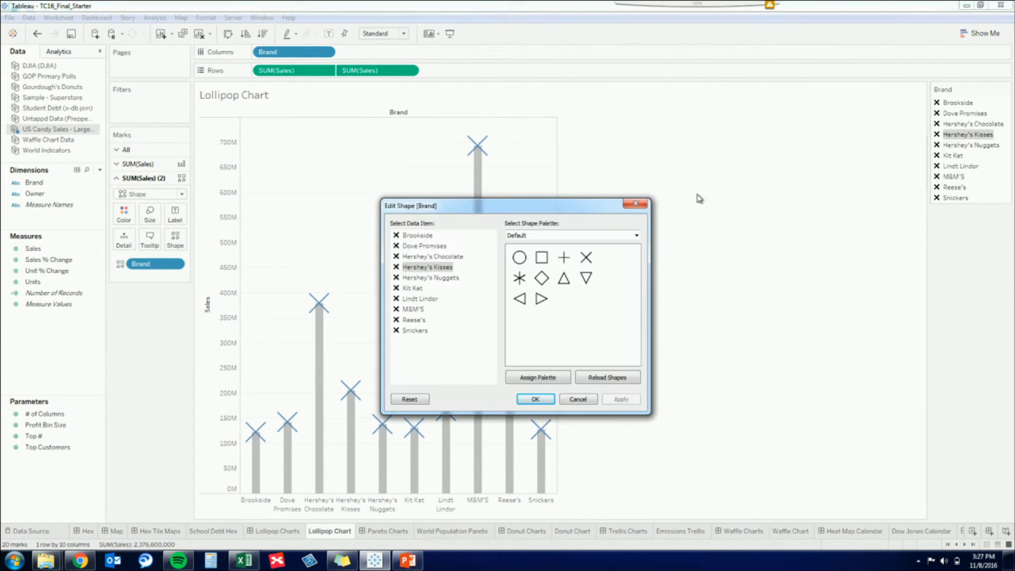
click(567, 237)
click(566, 237)
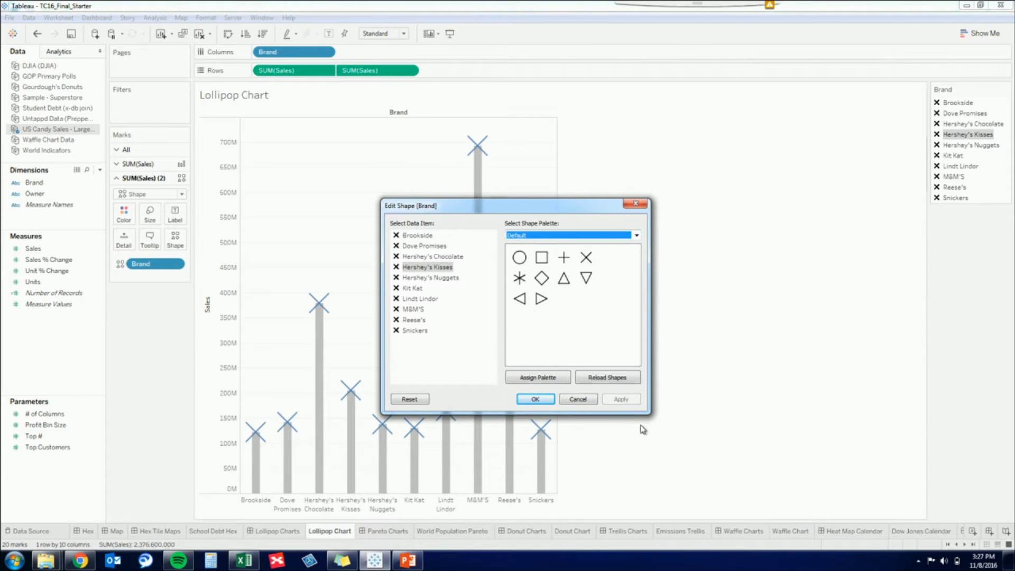
click(578, 400)
click(37, 34)
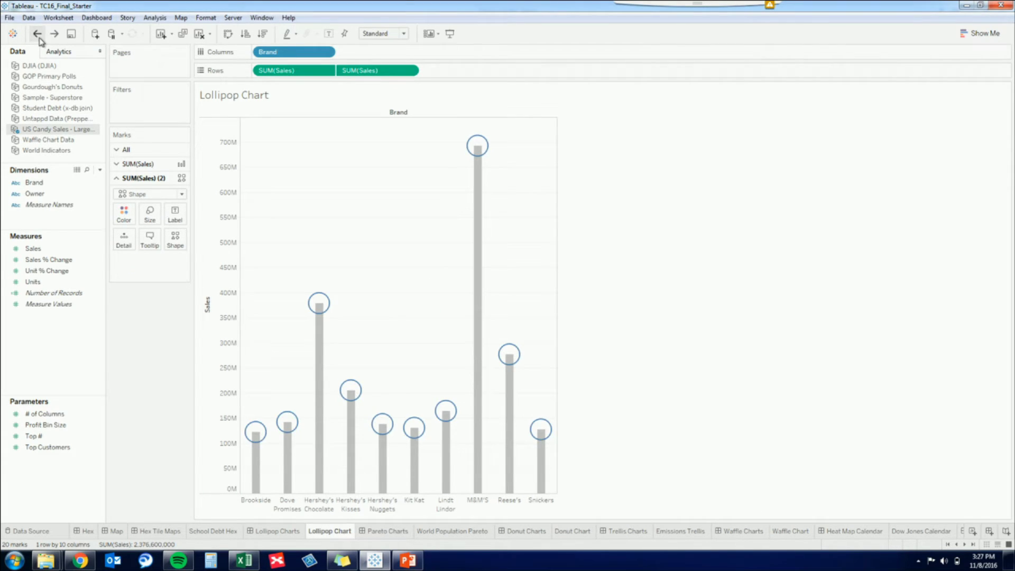
click(37, 34)
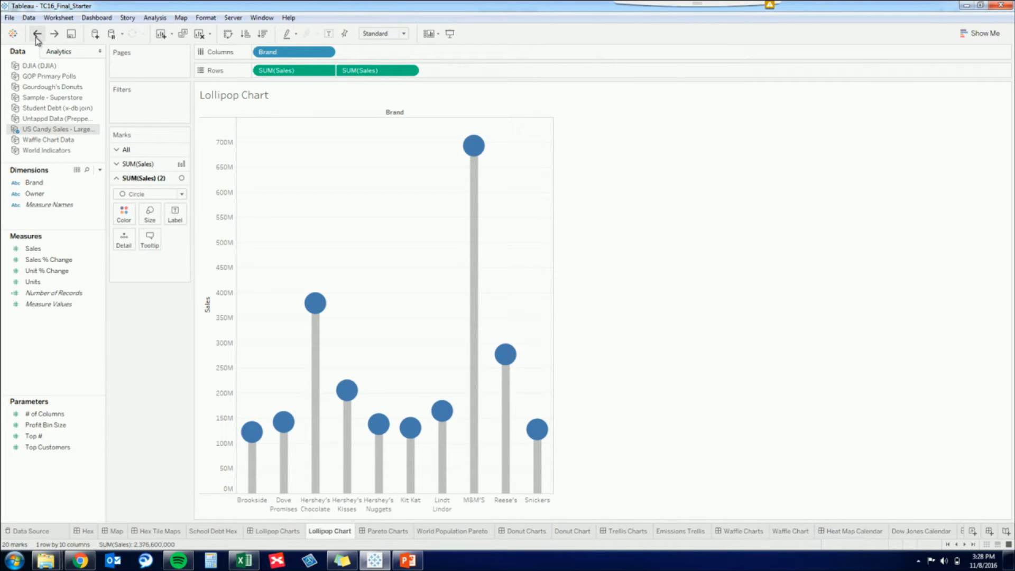
Review the Pareto Charts dashboard, go to the World Population Pareto sheet and inspect its tallest bar.
click(389, 532)
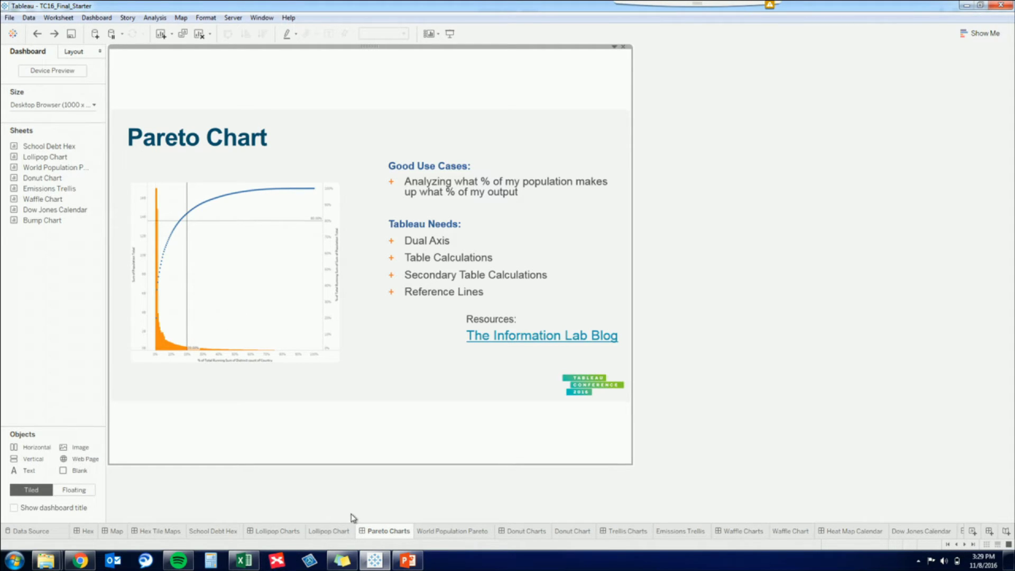
click(474, 535)
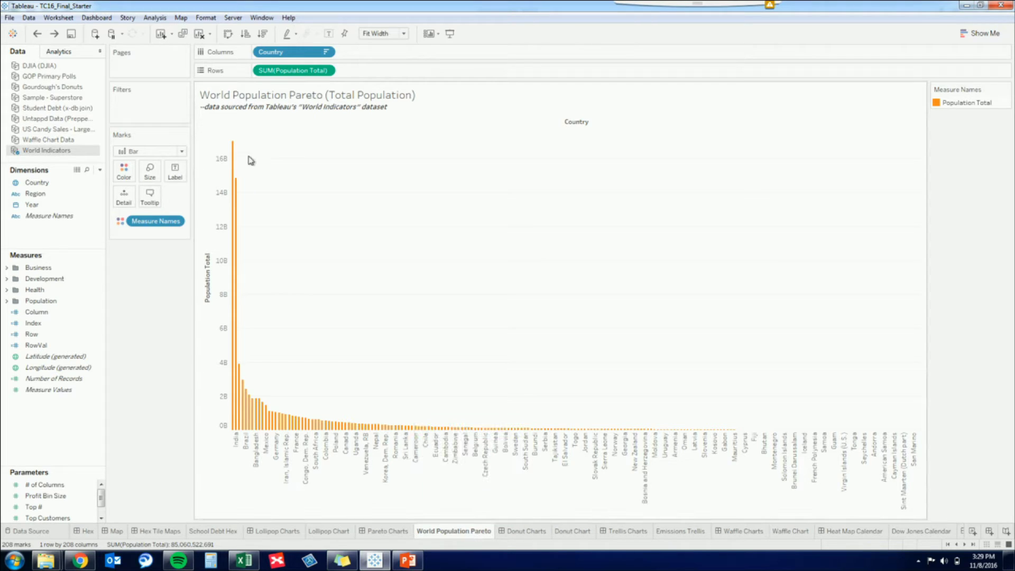
mouse_move(231, 170)
Add a Running Total (Sum) table calculation to Population Total, computed using the specific dimension Country.
right_click(292, 72)
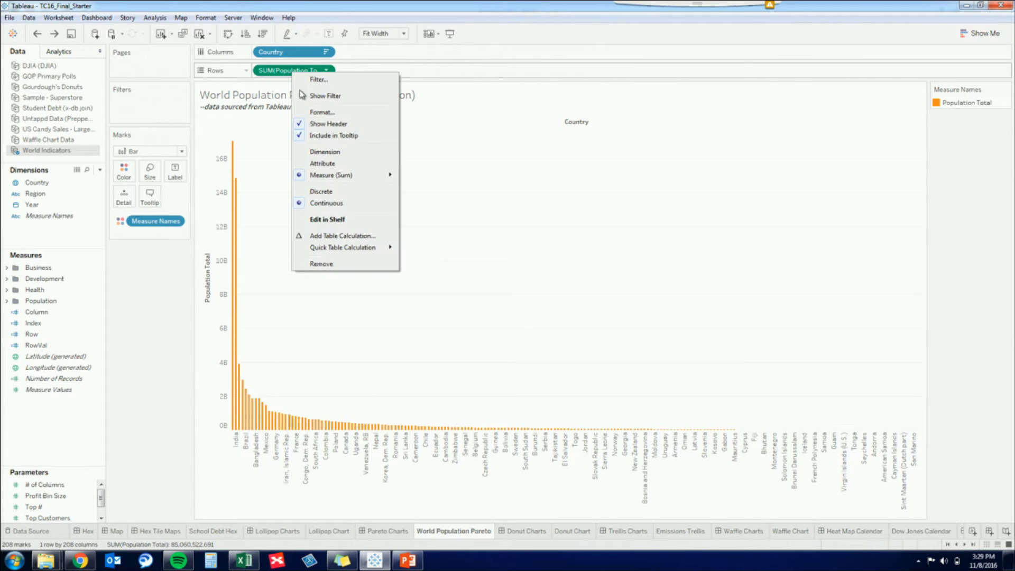
click(351, 237)
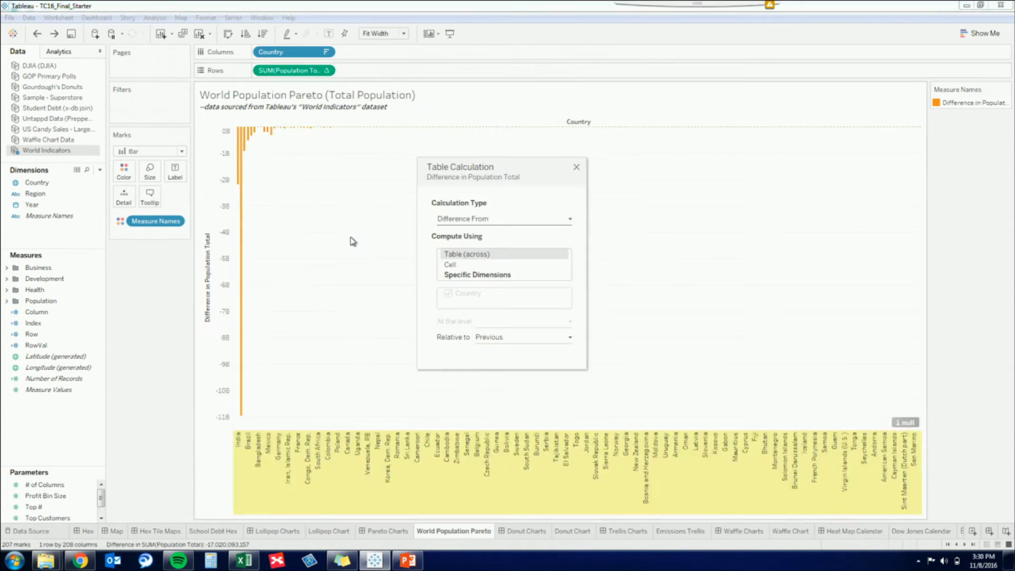
click(487, 222)
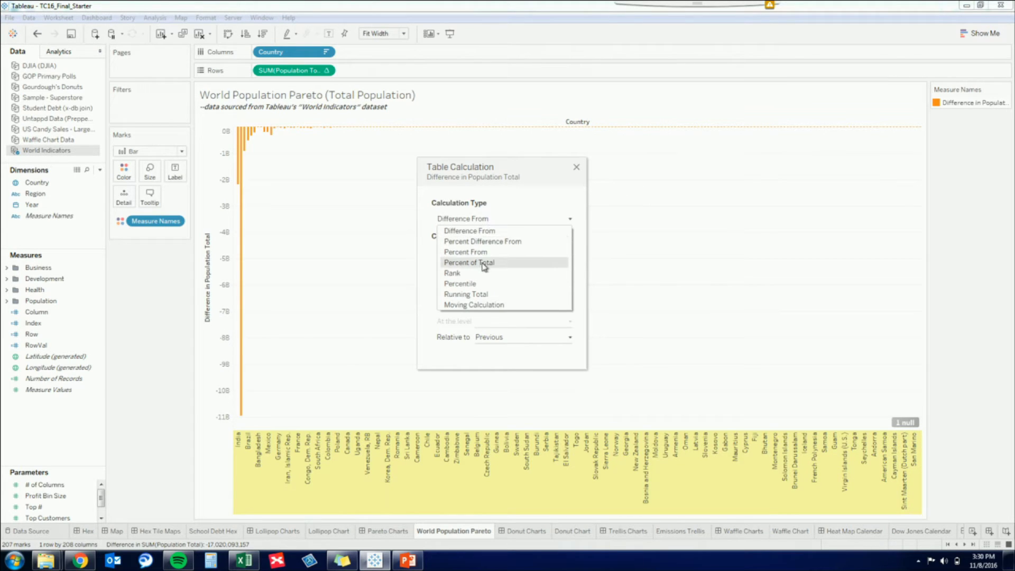
click(483, 295)
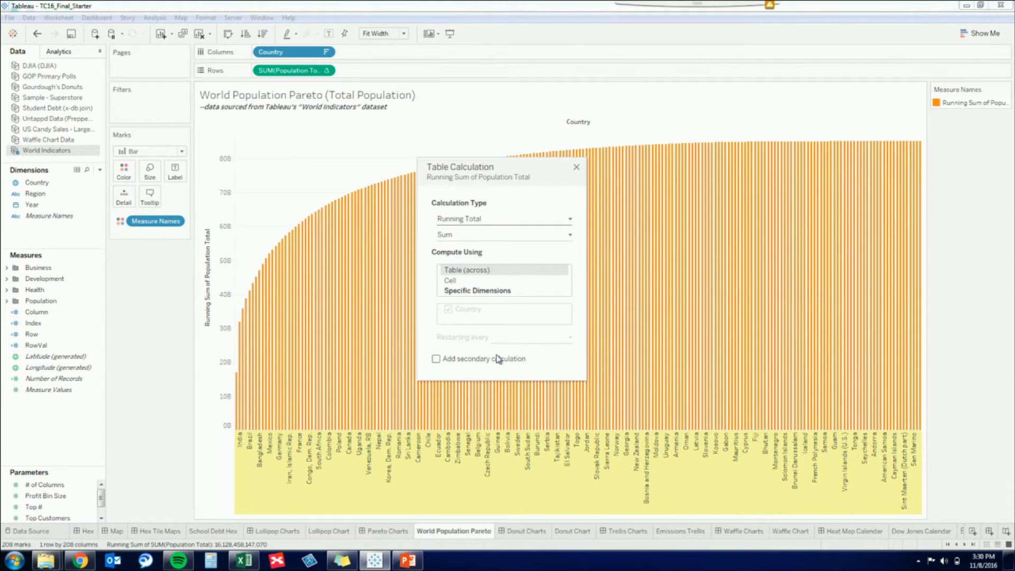
click(470, 296)
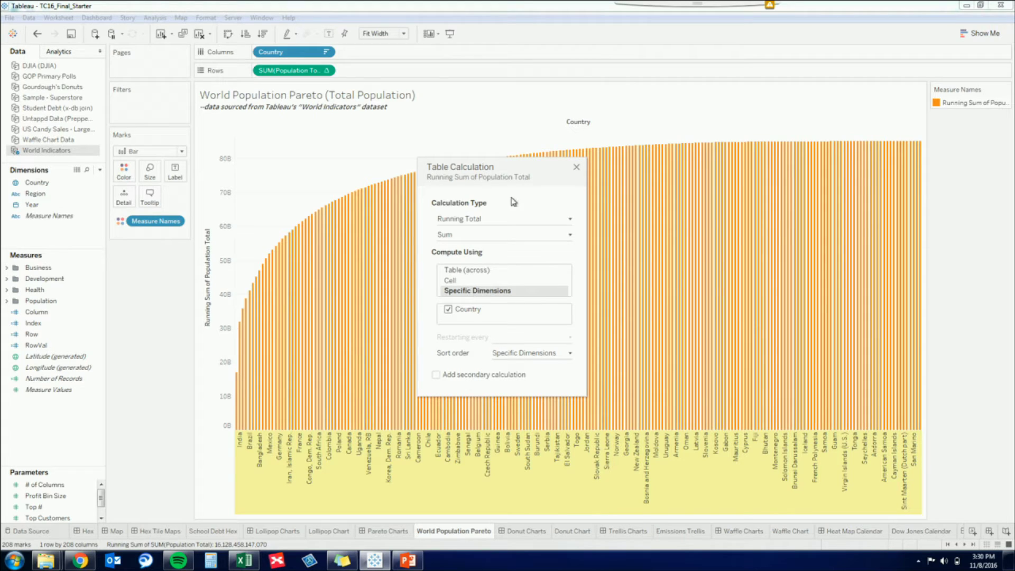
Add a secondary Percent of Total calculation to Population Total, computed using the specific dimension Country.
click(436, 375)
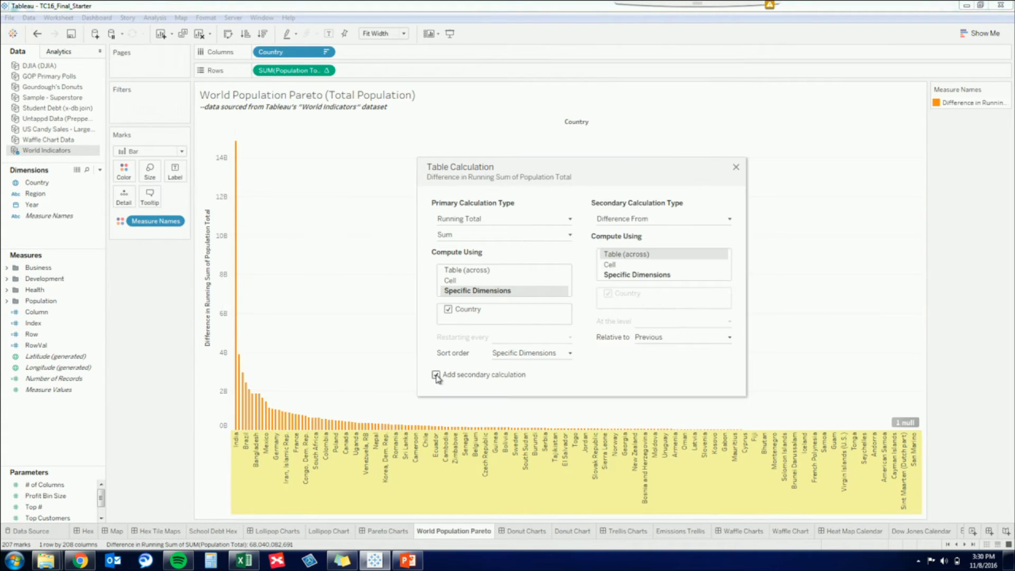
click(640, 222)
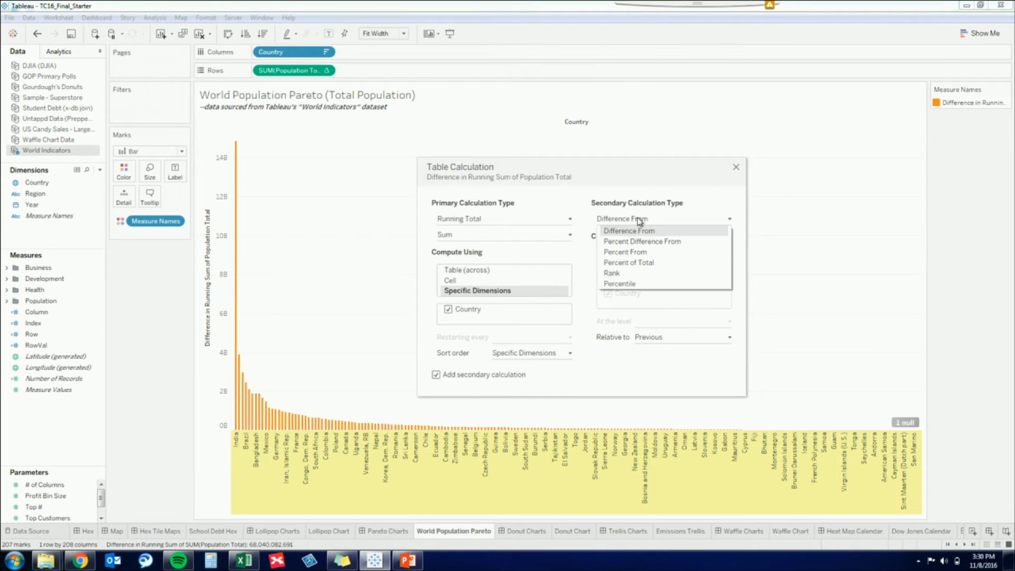
click(653, 265)
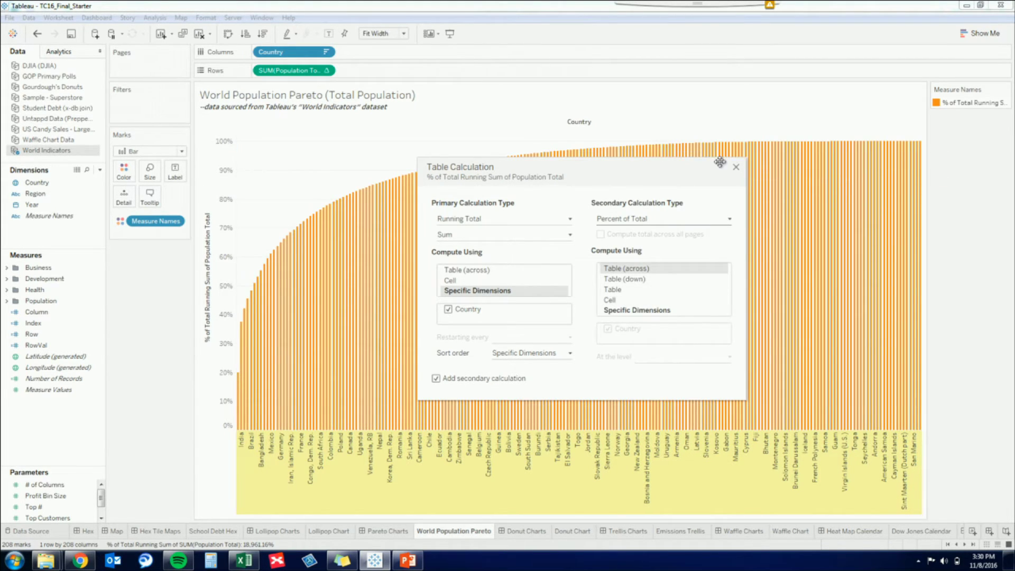
click(616, 310)
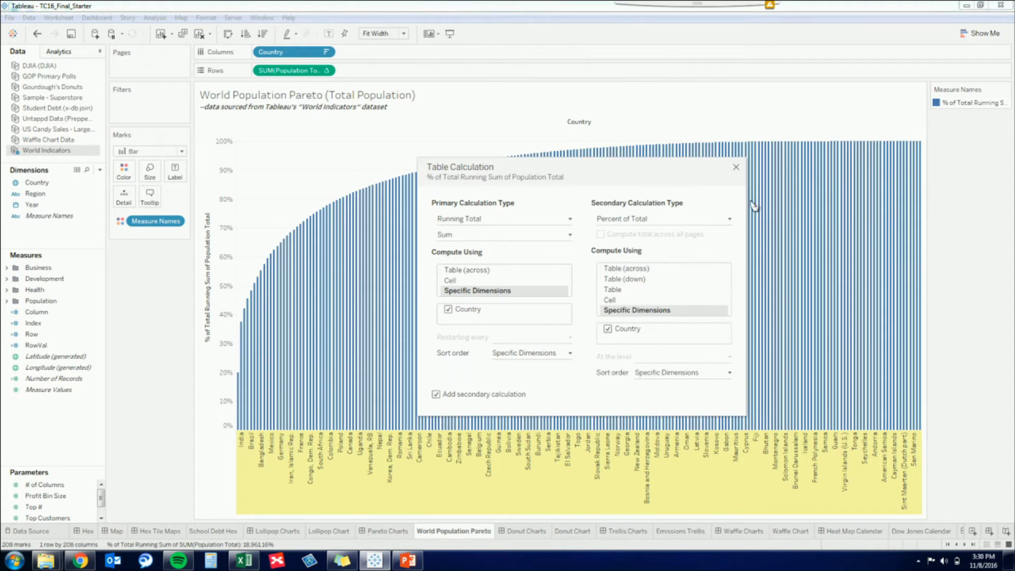
click(736, 167)
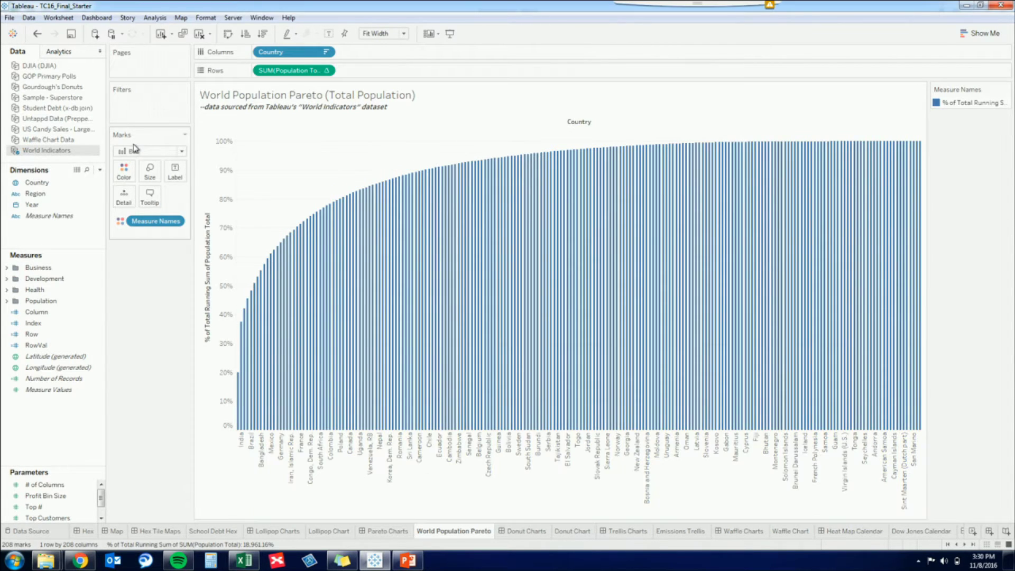
Change the mark type to Line and add a constant reference line at .8 to the running population percentage axis.
click(150, 151)
click(139, 179)
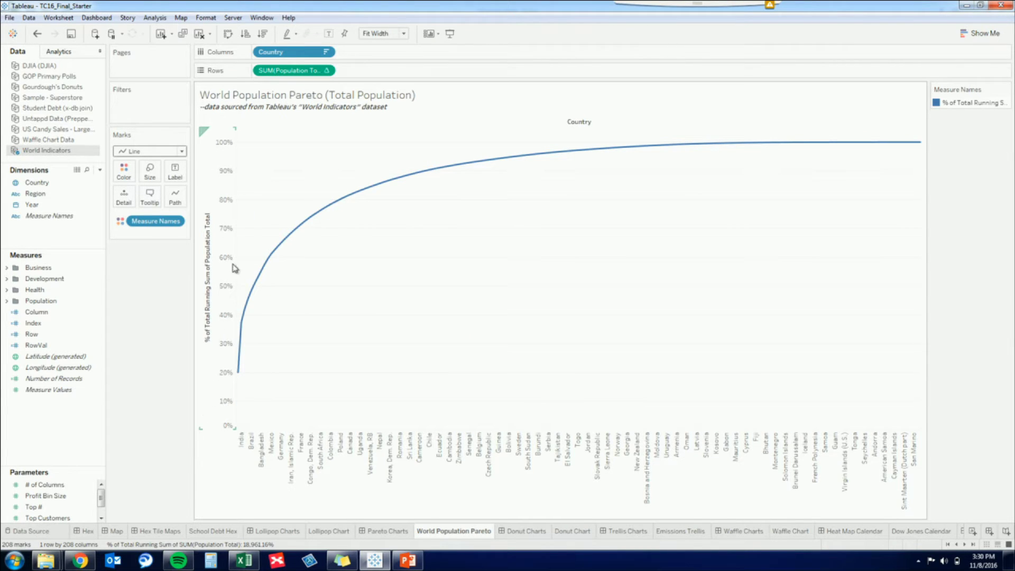
right_click(227, 211)
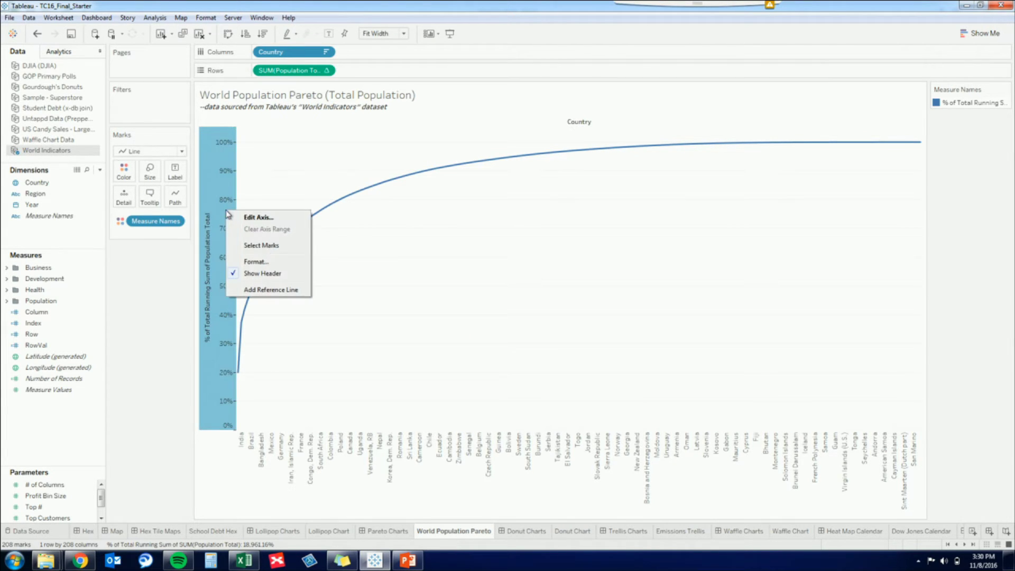
click(275, 289)
click(612, 248)
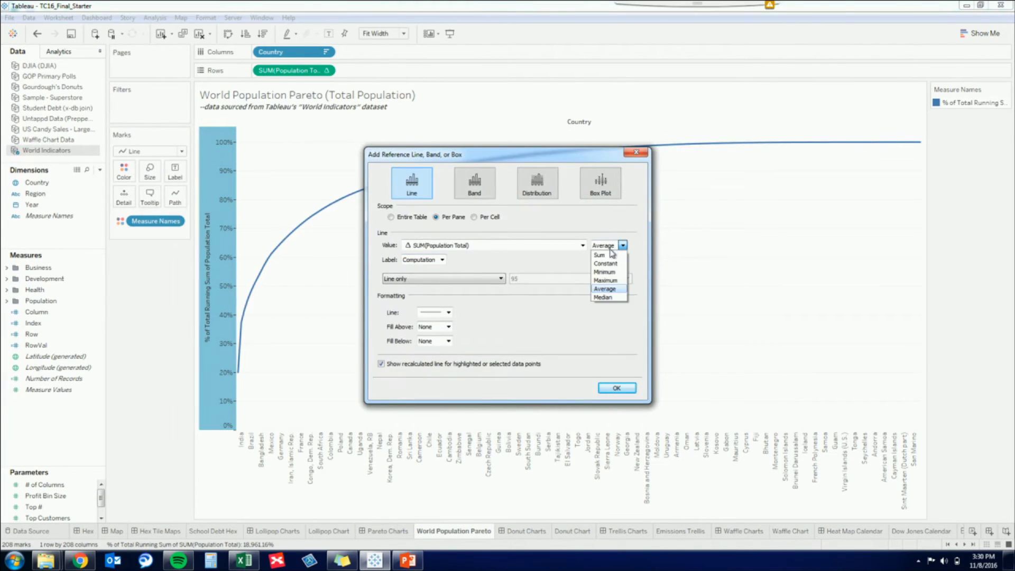
click(605, 264)
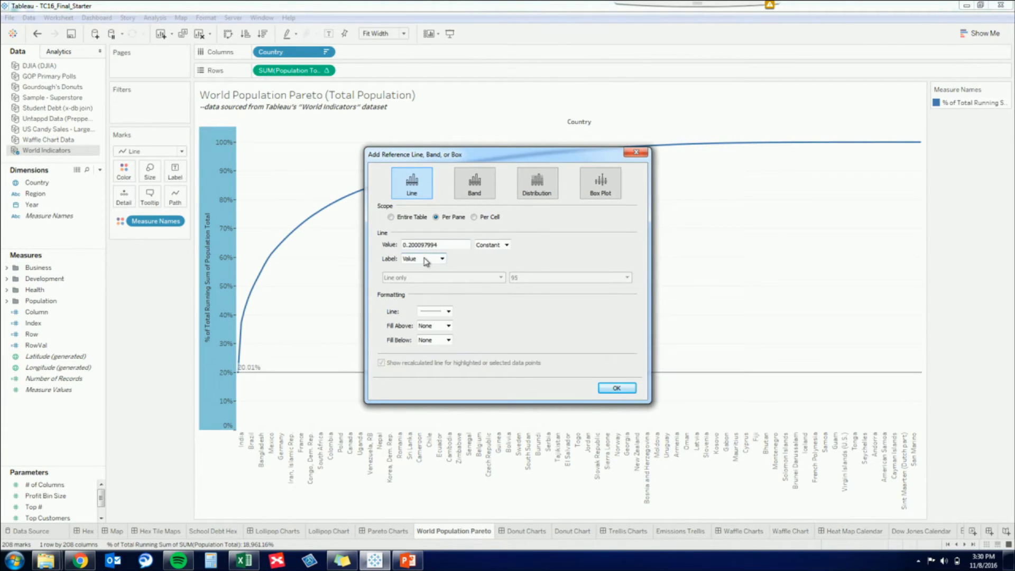
double_click(434, 244)
text(.9)
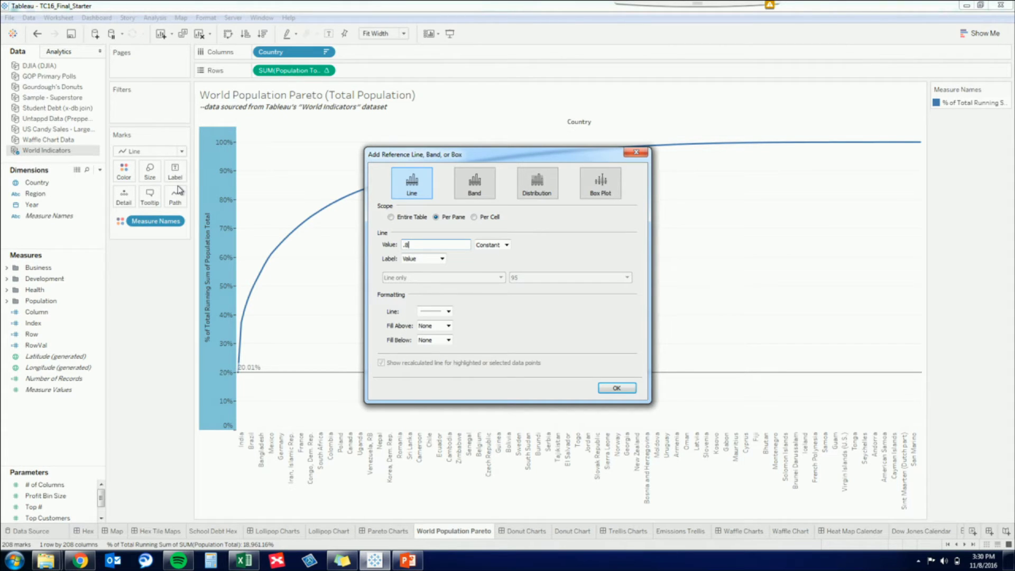
key(Return)
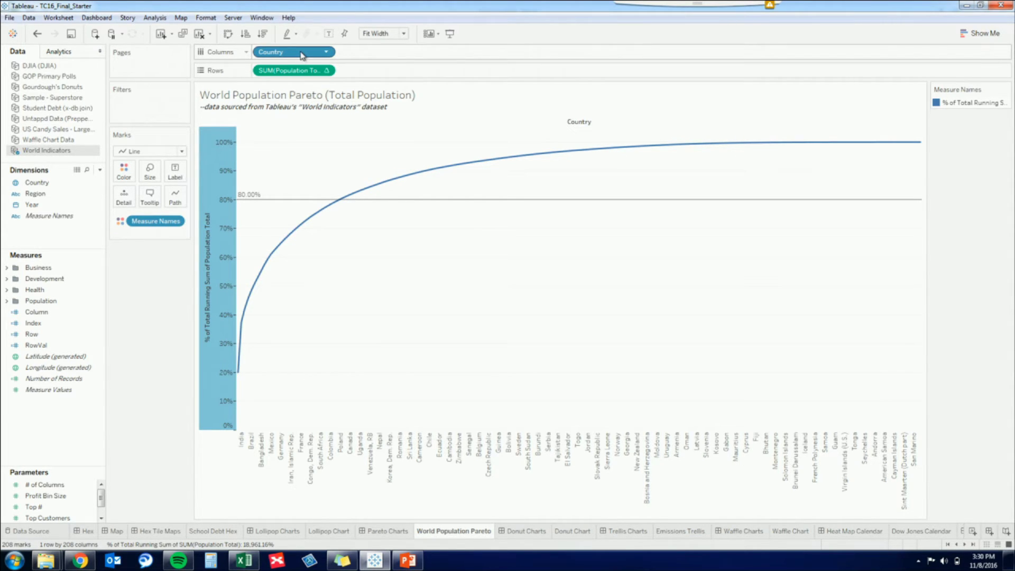
Add a copy of Country to Detail and convert the Country field on Columns to a Count (Distinct) measure.
drag(302, 55, 130, 200)
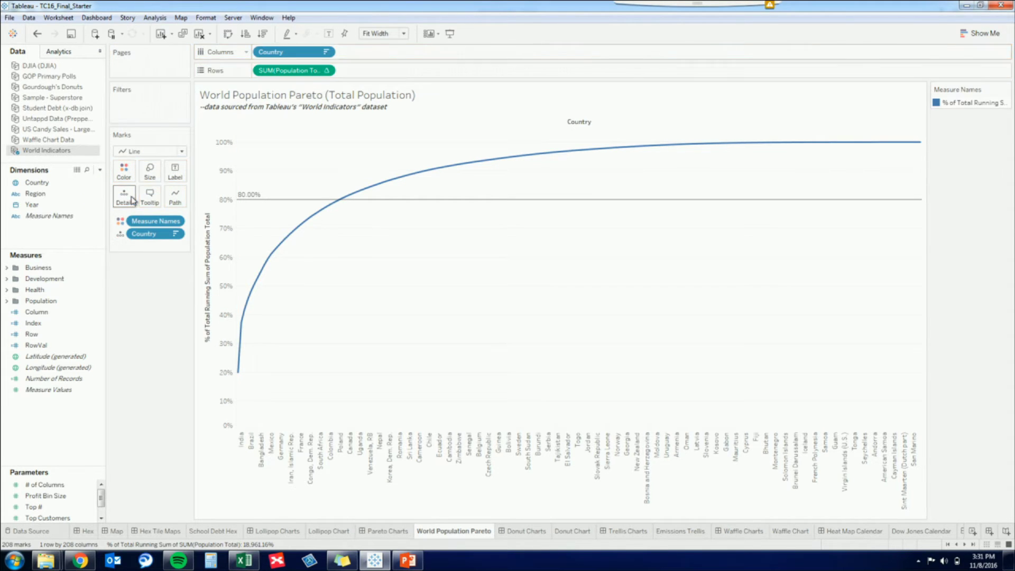
right_click(297, 55)
mouse_move(365, 205)
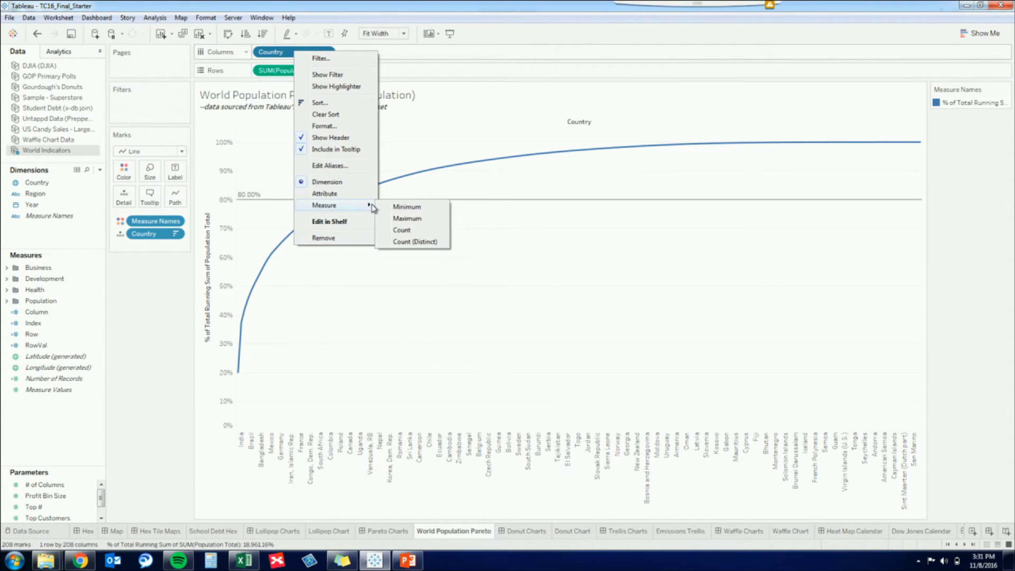
click(421, 240)
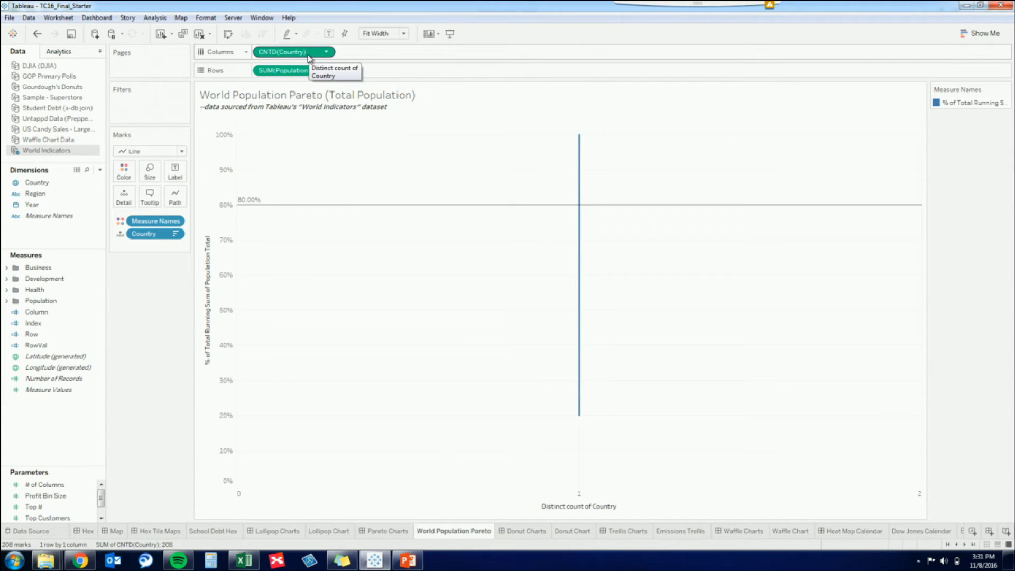
Add a Running Total (Sum) table calculation to the distinct count of Country, computed using the specific dimension Country.
click(310, 54)
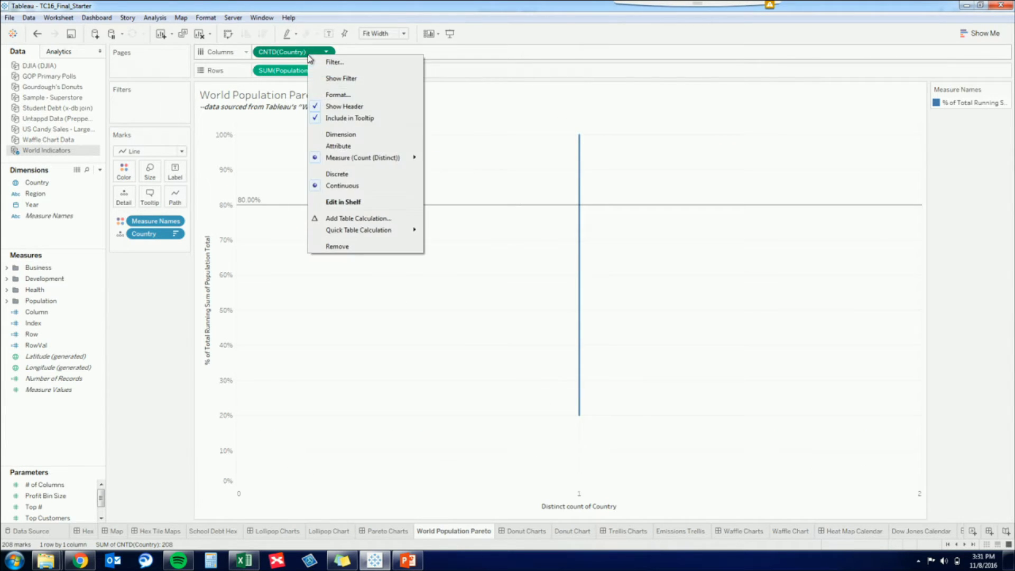
click(359, 218)
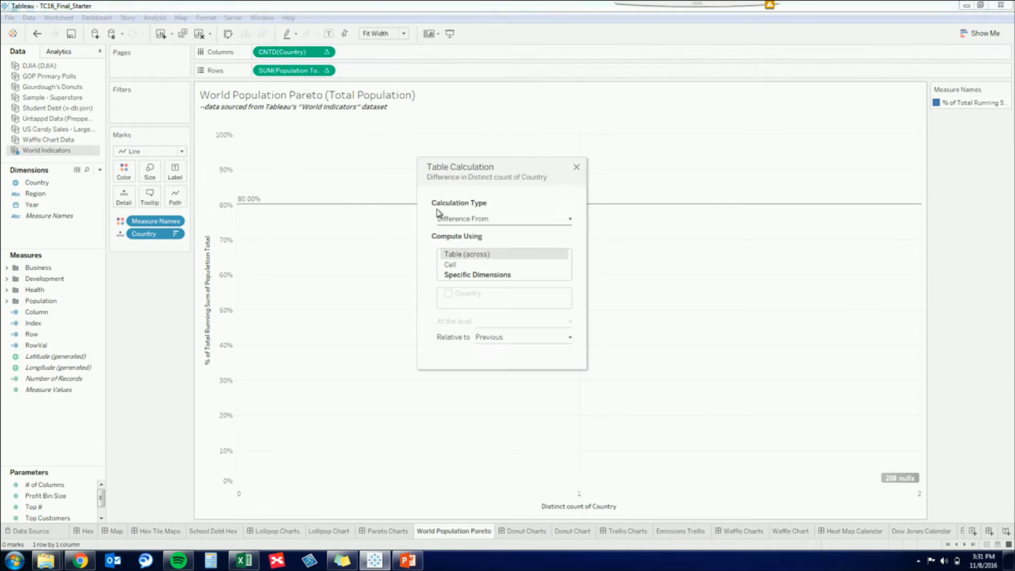
click(480, 220)
click(473, 294)
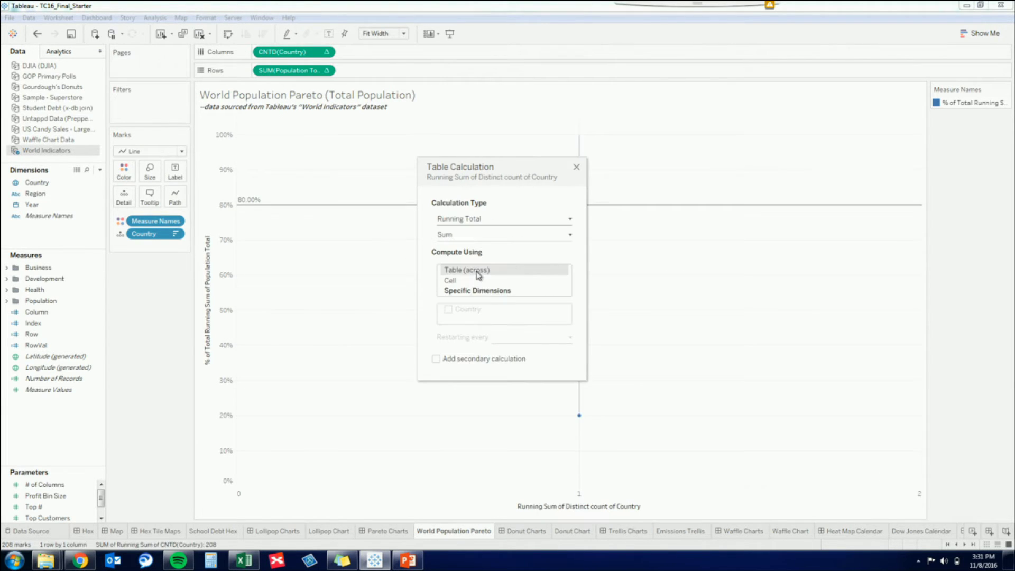
click(478, 292)
click(448, 310)
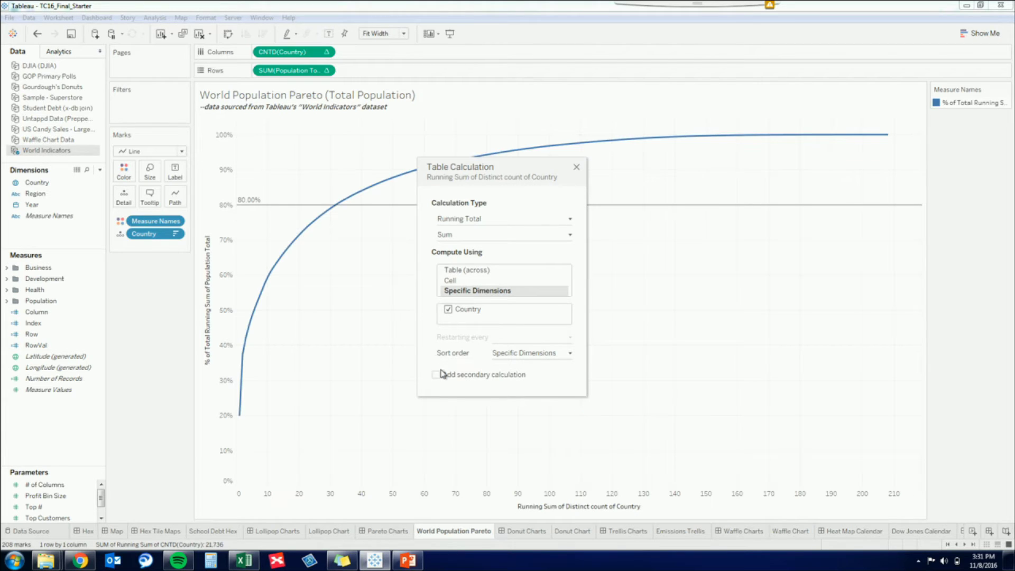
Add a secondary Percent of Total calculation to the distinct count of Country, computed using the specific dimension Country.
click(437, 375)
click(635, 219)
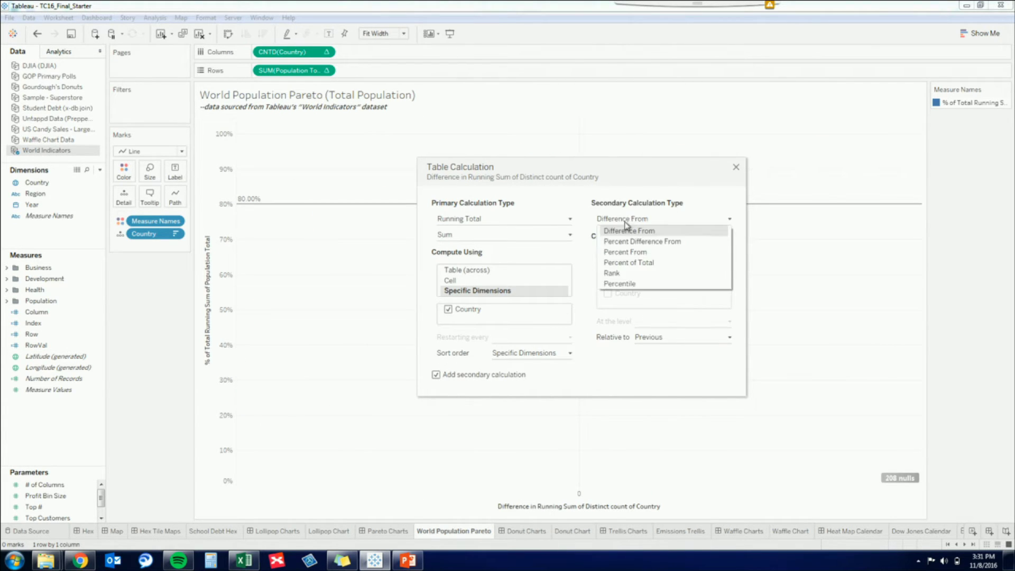
click(634, 263)
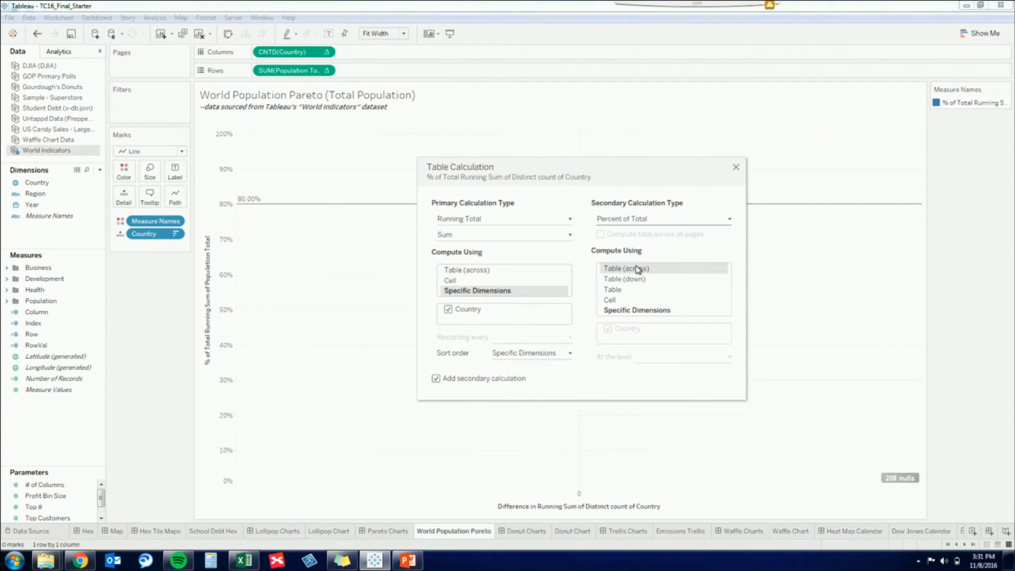
click(637, 311)
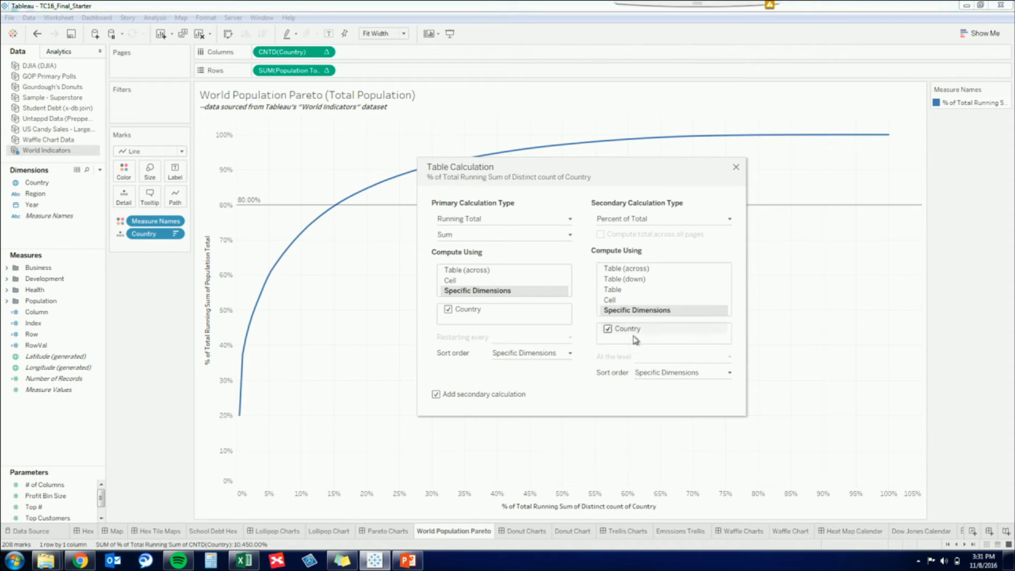
click(736, 168)
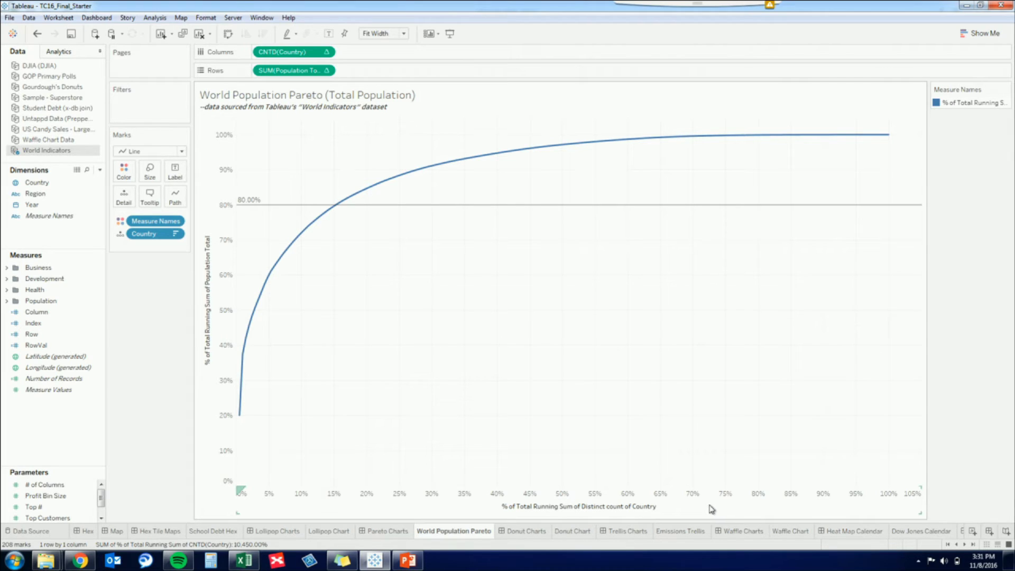
Add a constant reference line at .2 to the horizontal axis for the running percentage of countries.
right_click(350, 499)
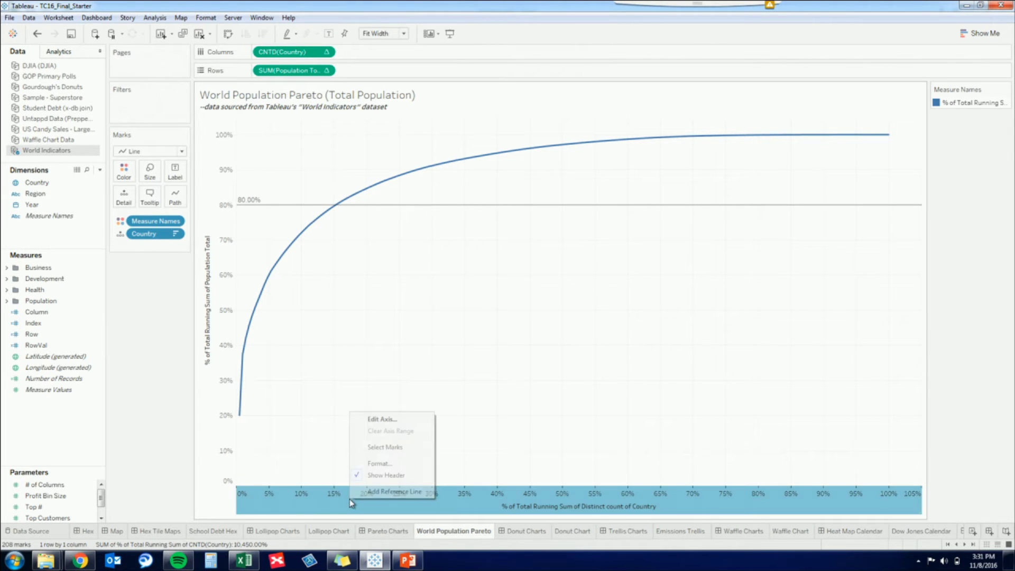
click(408, 493)
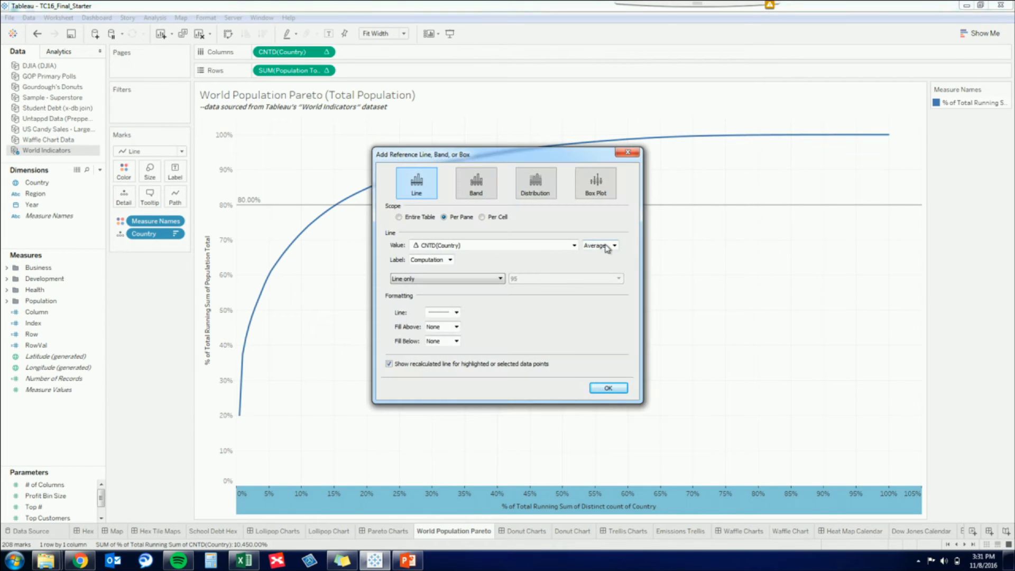
click(606, 245)
click(597, 270)
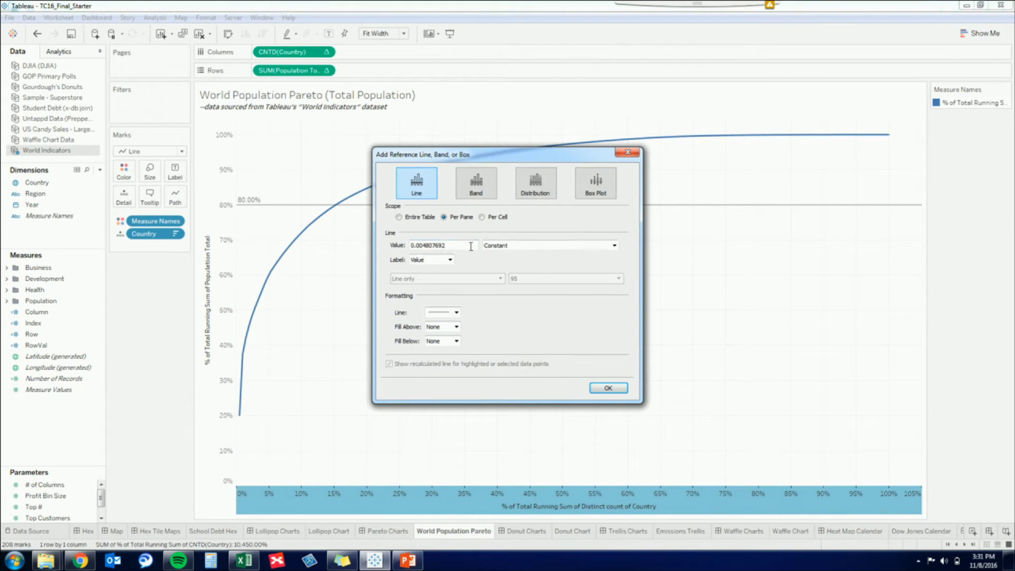
double_click(452, 244)
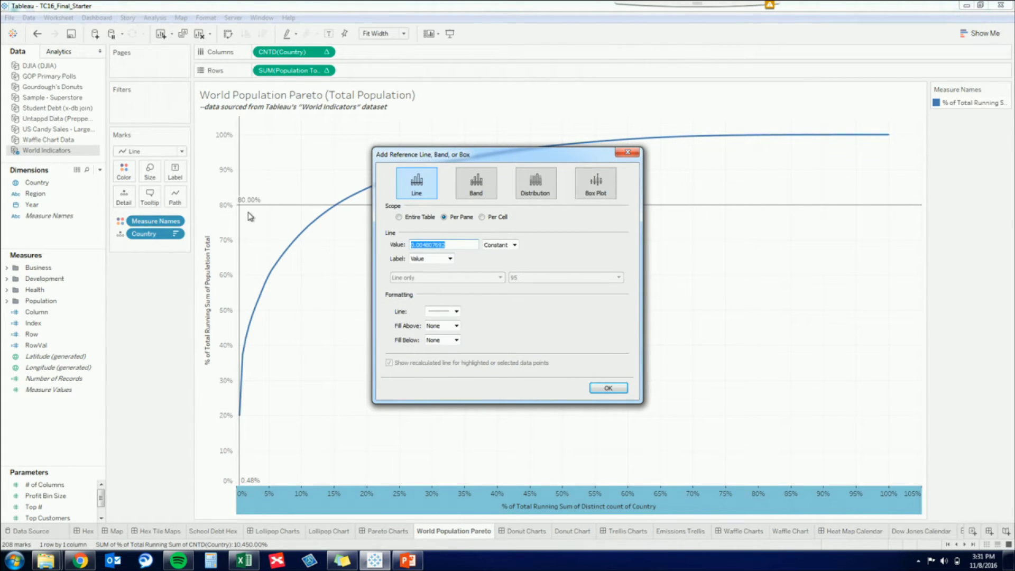
text(.2)
key(Return)
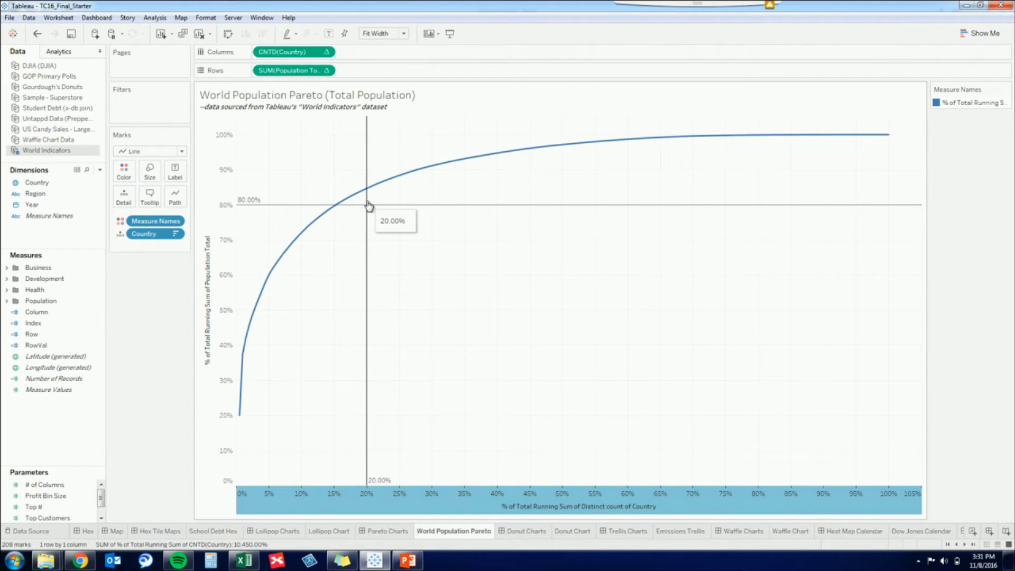
Select the Peru mark on the curve just before the 20% reference line, show drop lines, and clear the selection.
mouse_move(360, 199)
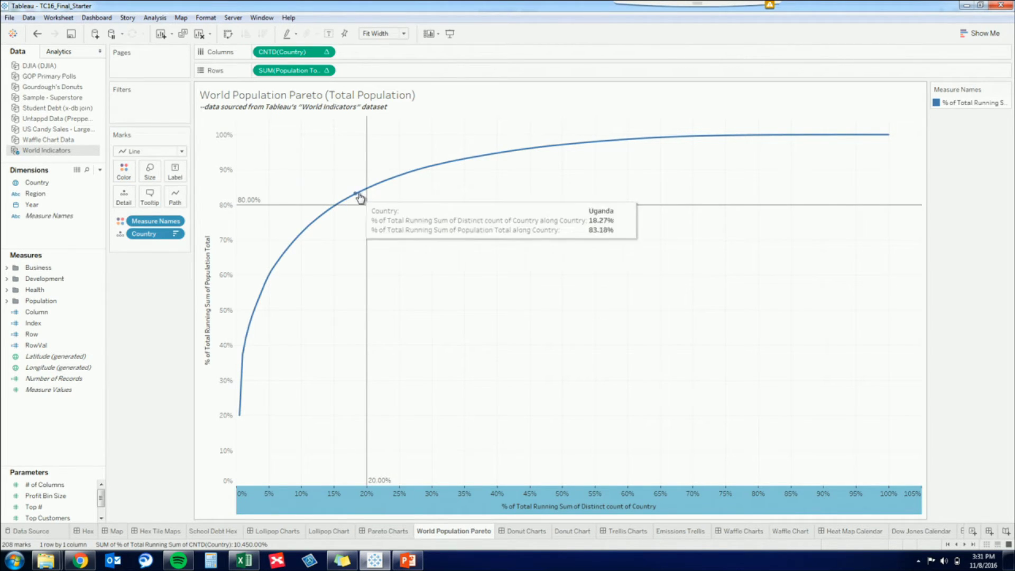
click(362, 193)
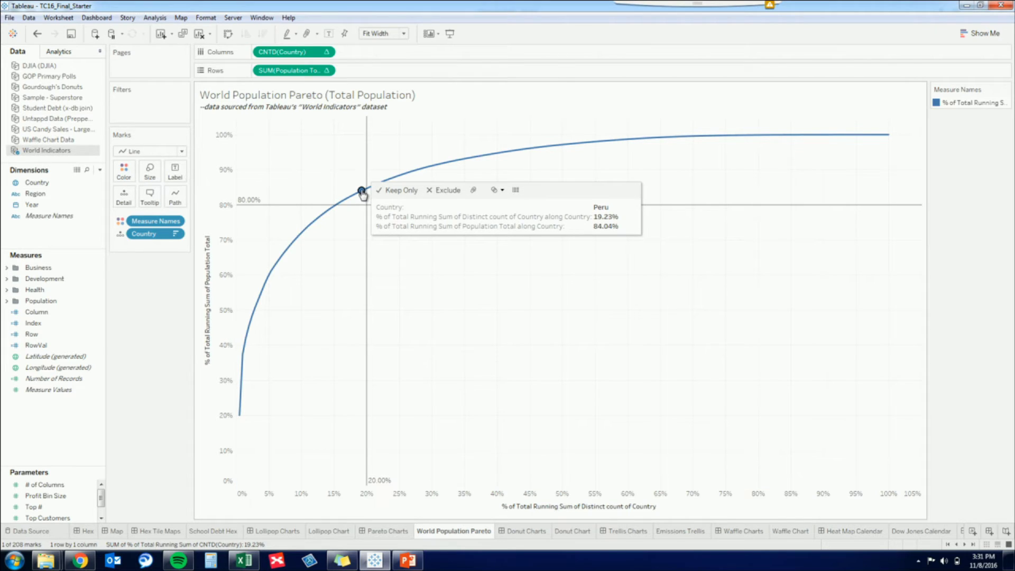
right_click(363, 194)
mouse_move(410, 313)
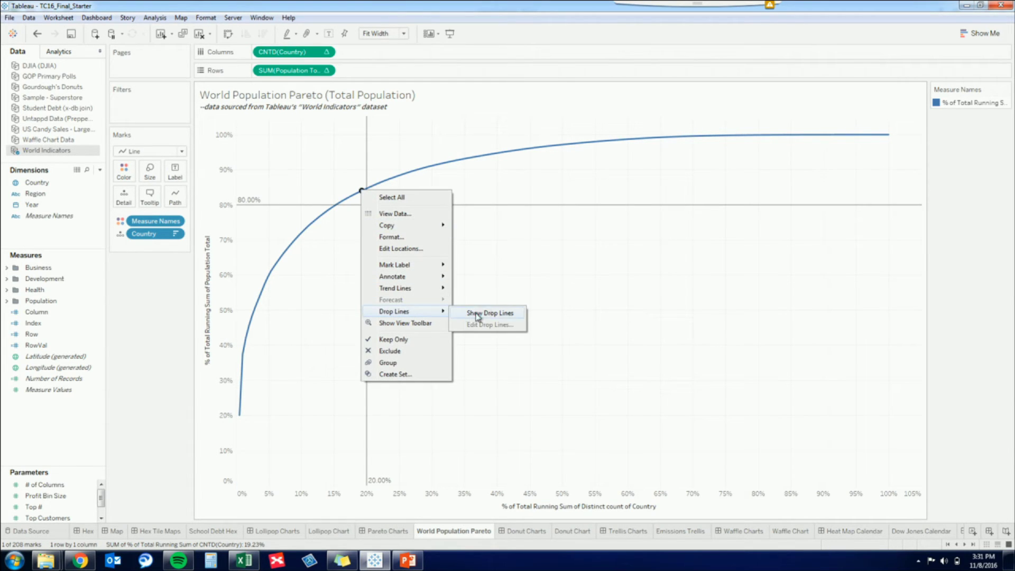
click(477, 314)
click(472, 310)
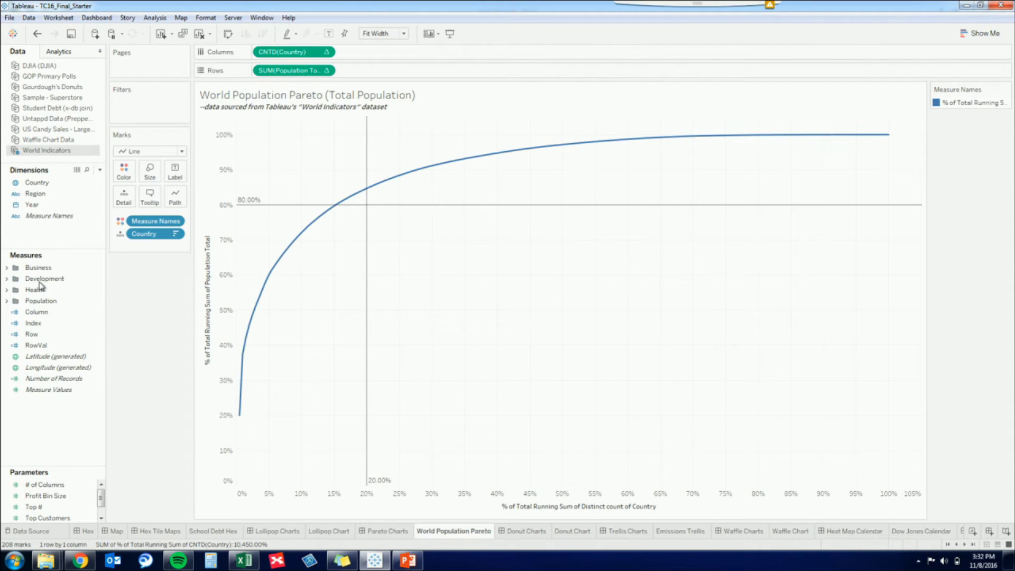
Add Population Total from the Population folder to Rows as a second measure and make it a dual axis.
click(7, 301)
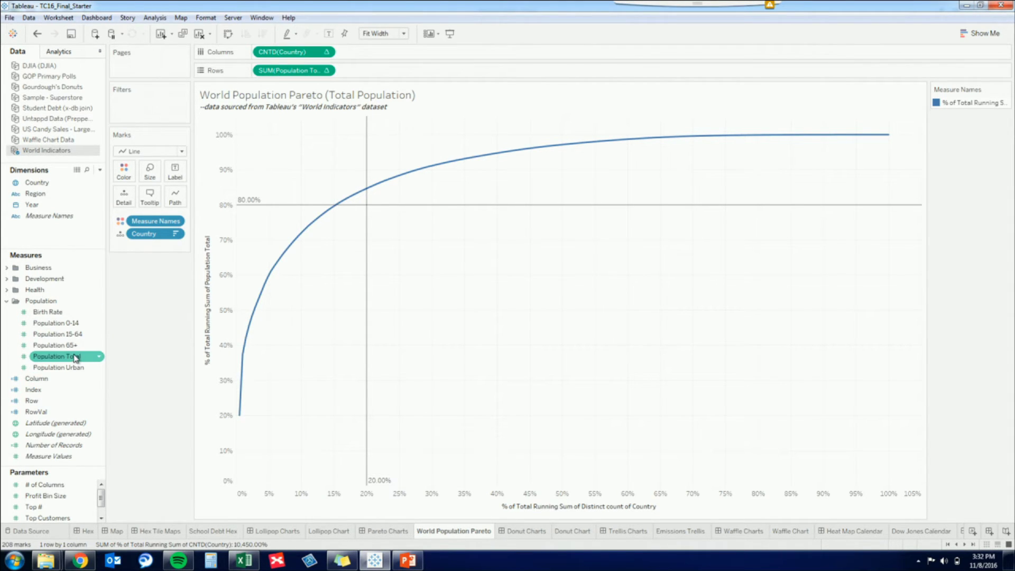
drag(75, 355, 416, 75)
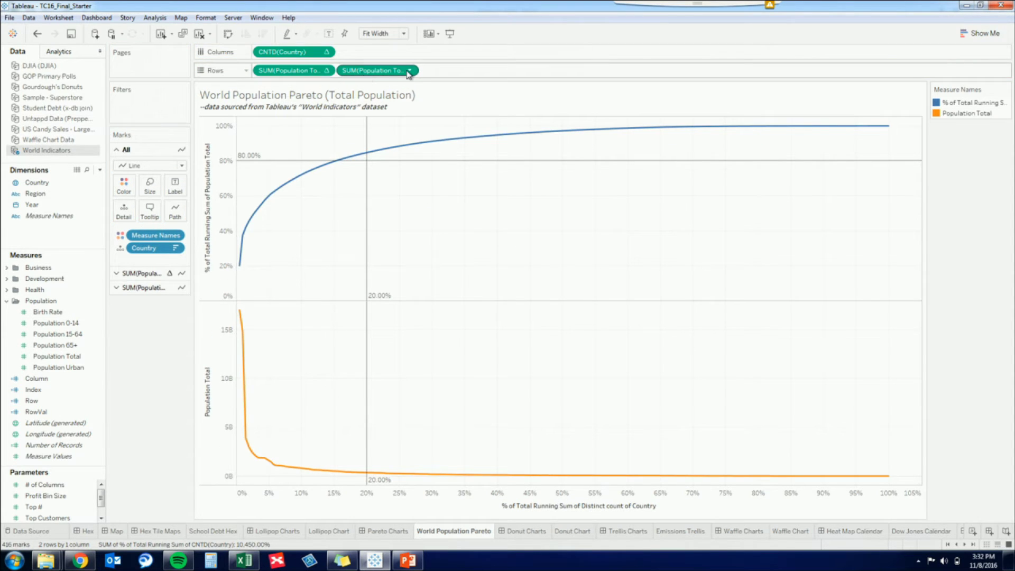
click(408, 72)
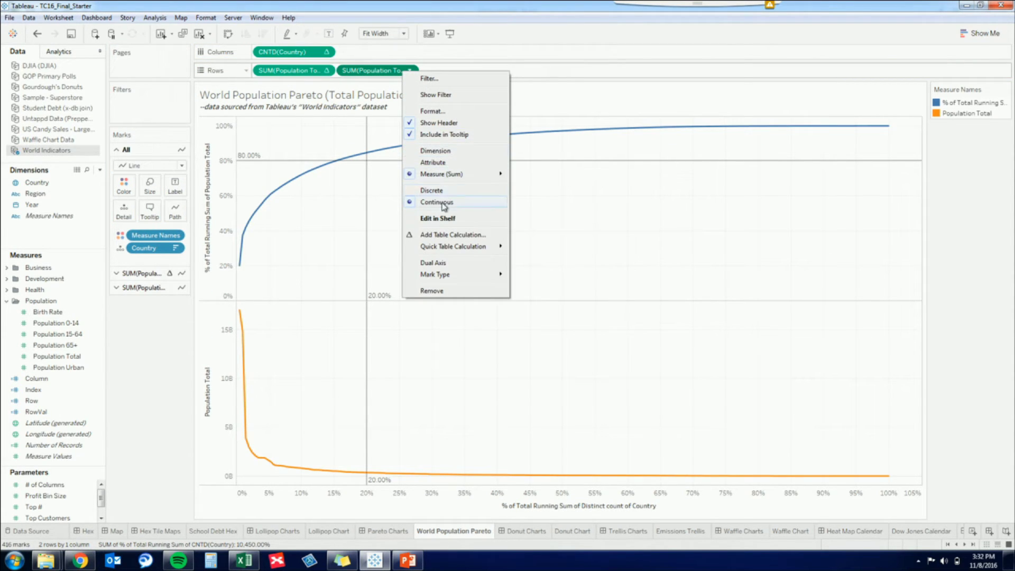
click(433, 263)
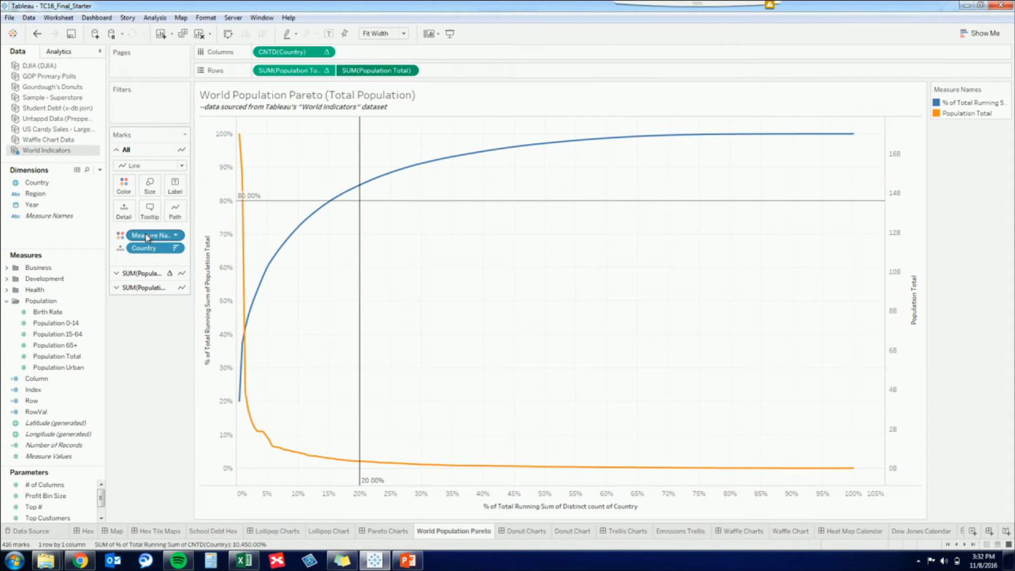
Change the plain Population Total marks to Bar and move the running percentage measure after Population Total on Rows.
click(148, 287)
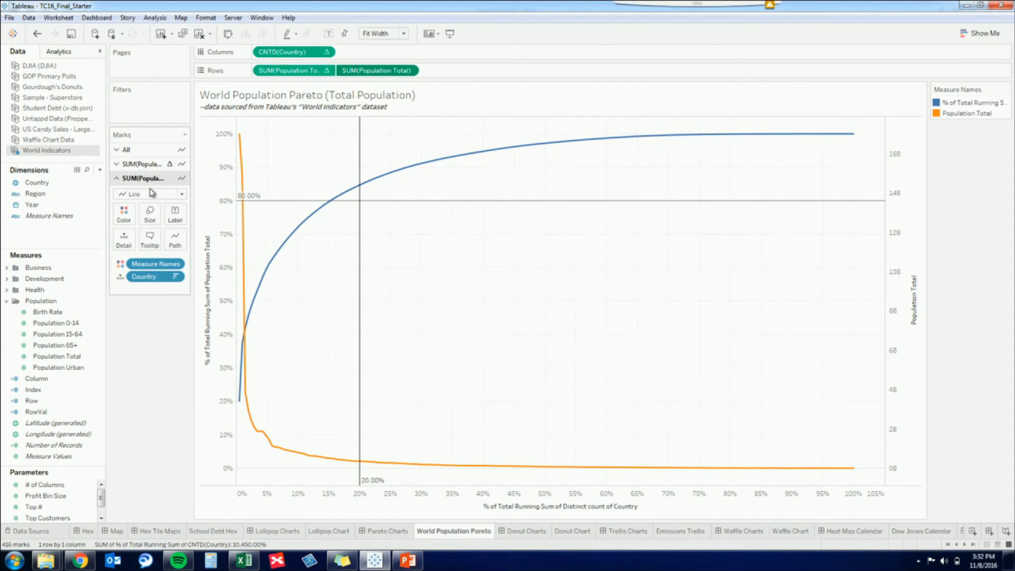
click(150, 193)
click(132, 219)
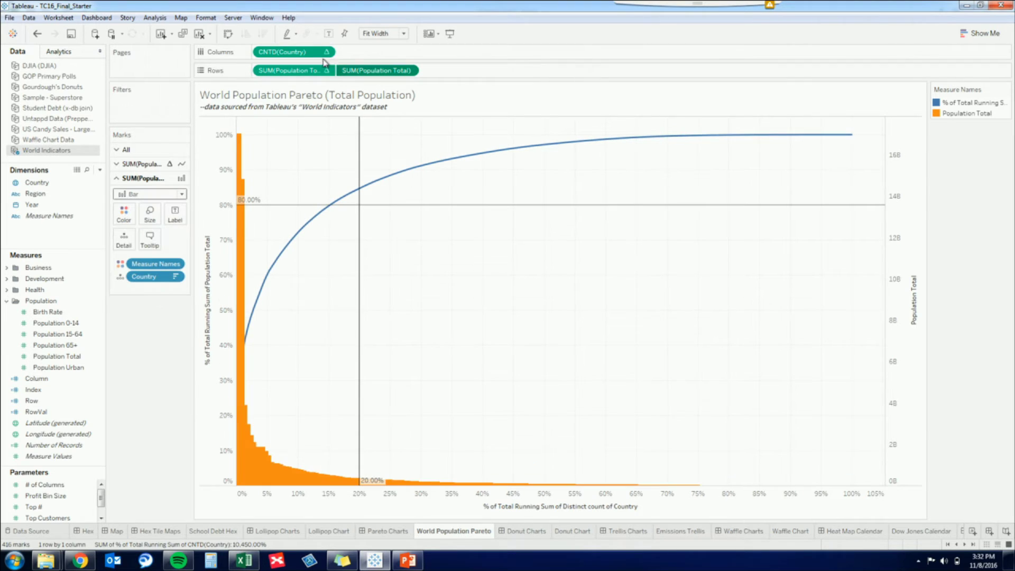
drag(317, 71, 446, 77)
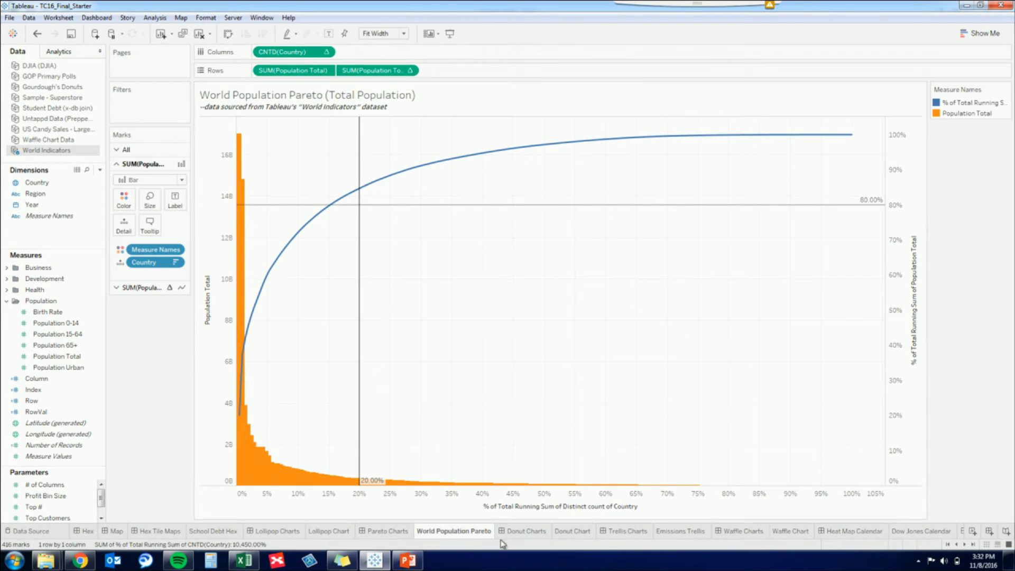
Go to the Donut Charts dashboard to review its use cases and requirements, and dismiss the device notification.
click(517, 532)
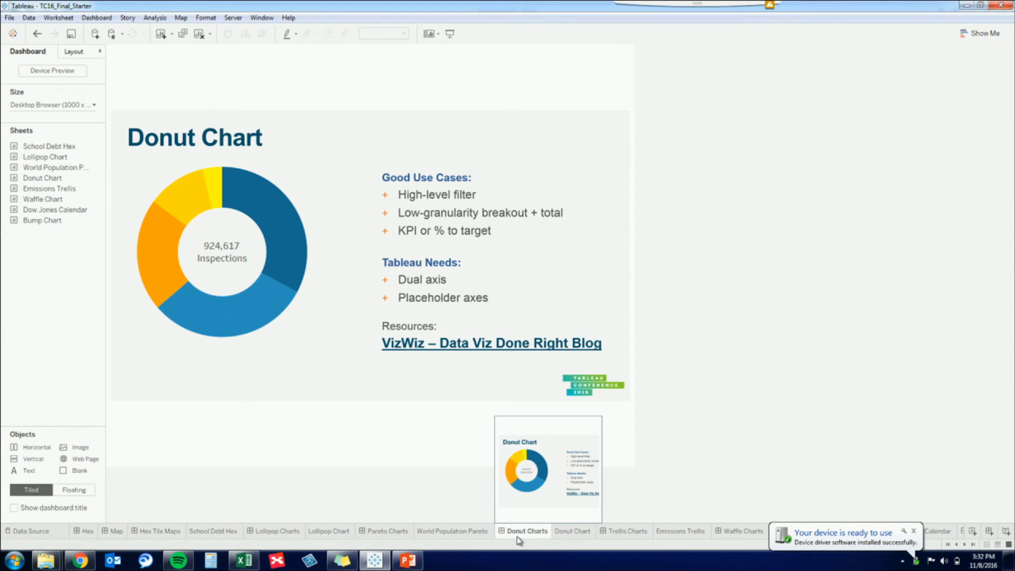
click(913, 530)
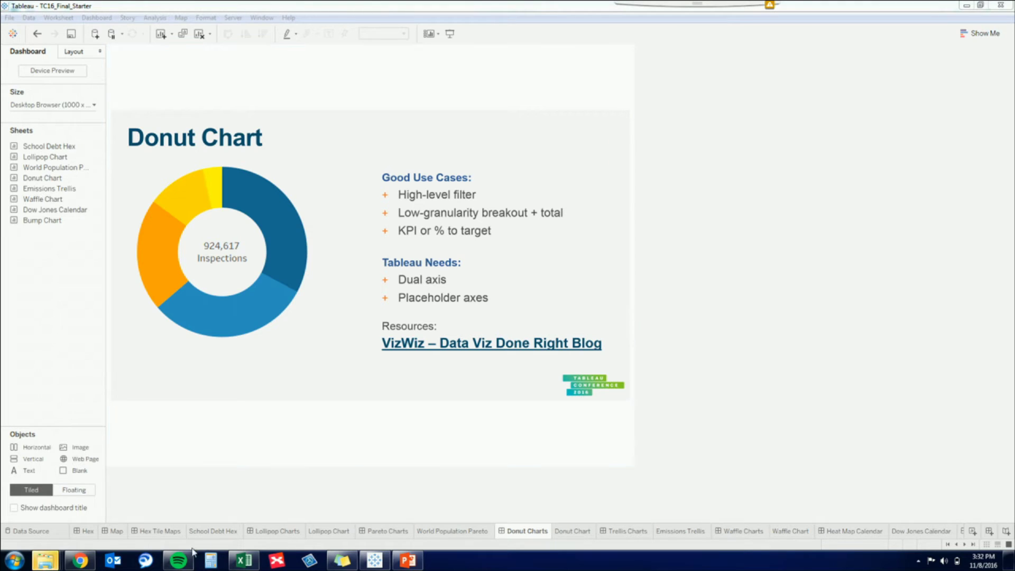
Switch to File Explorer, open the Tableau USB drive, and examine the candy images in its Shapes folder.
mouse_move(45, 560)
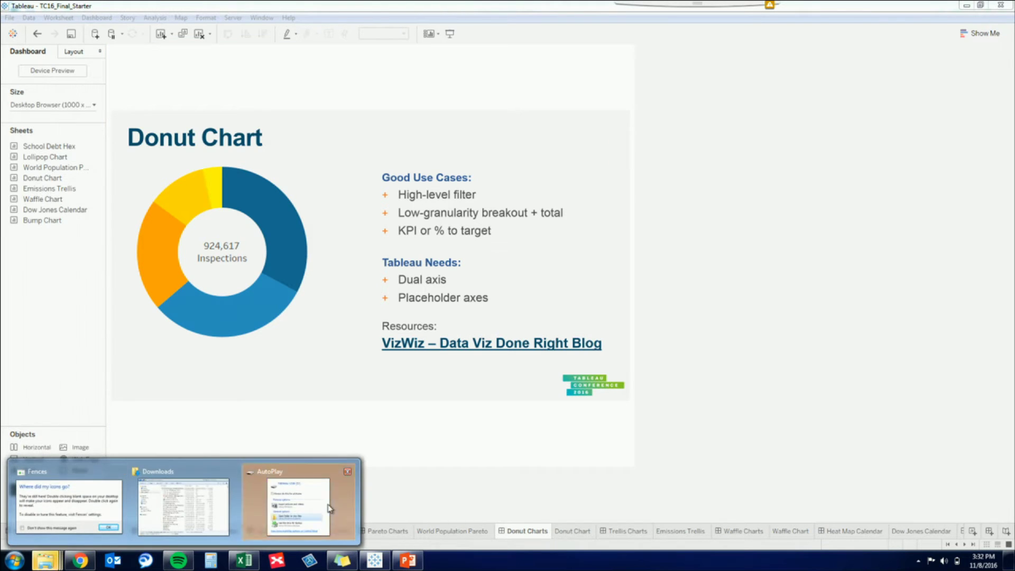
click(299, 502)
click(469, 254)
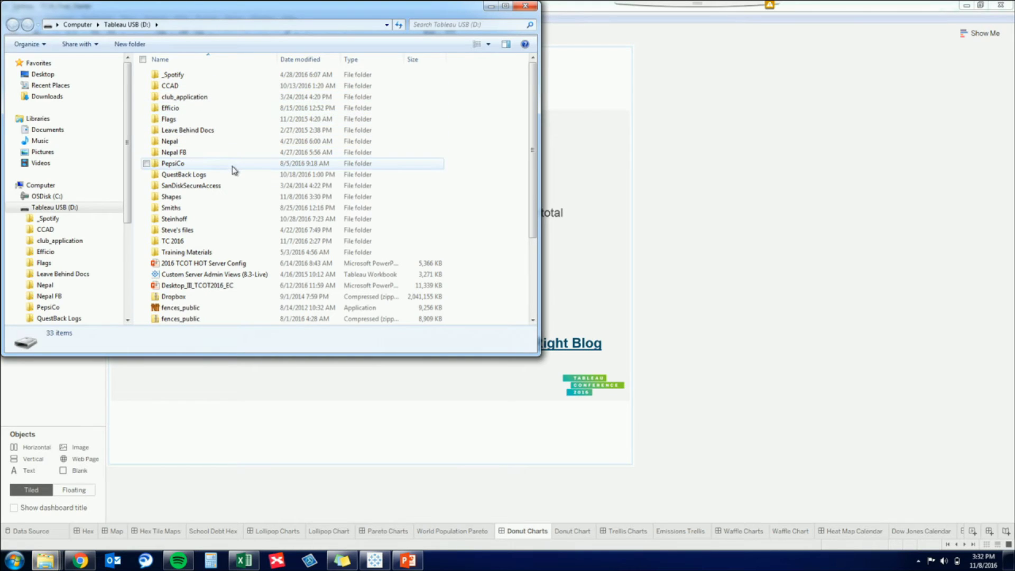
double_click(191, 198)
click(180, 78)
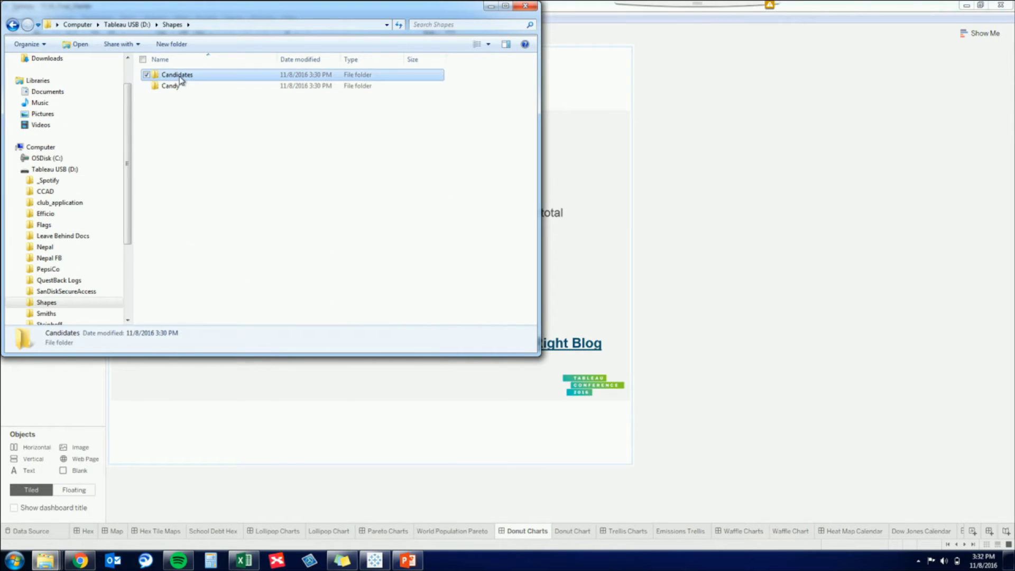
double_click(174, 89)
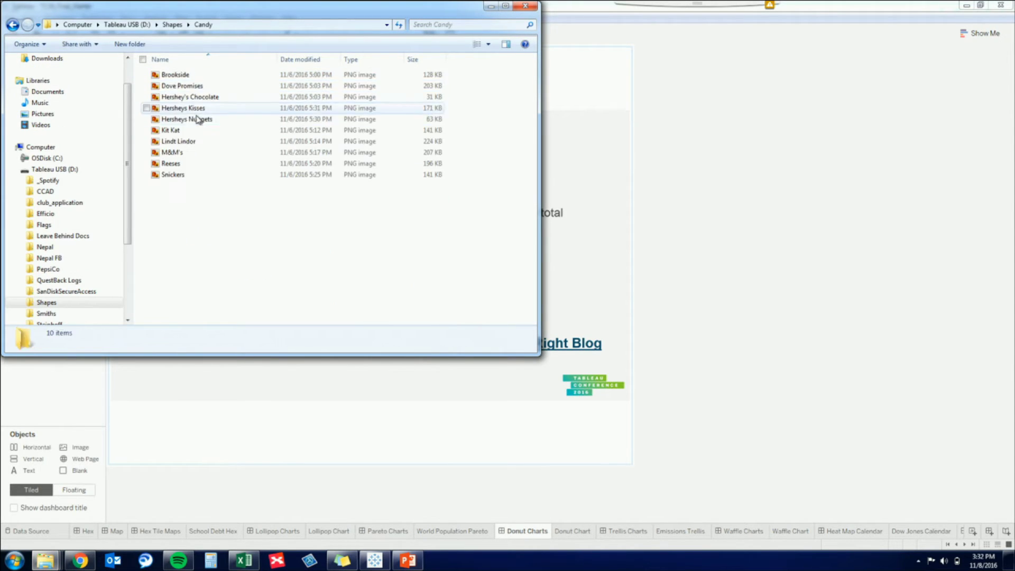
click(181, 109)
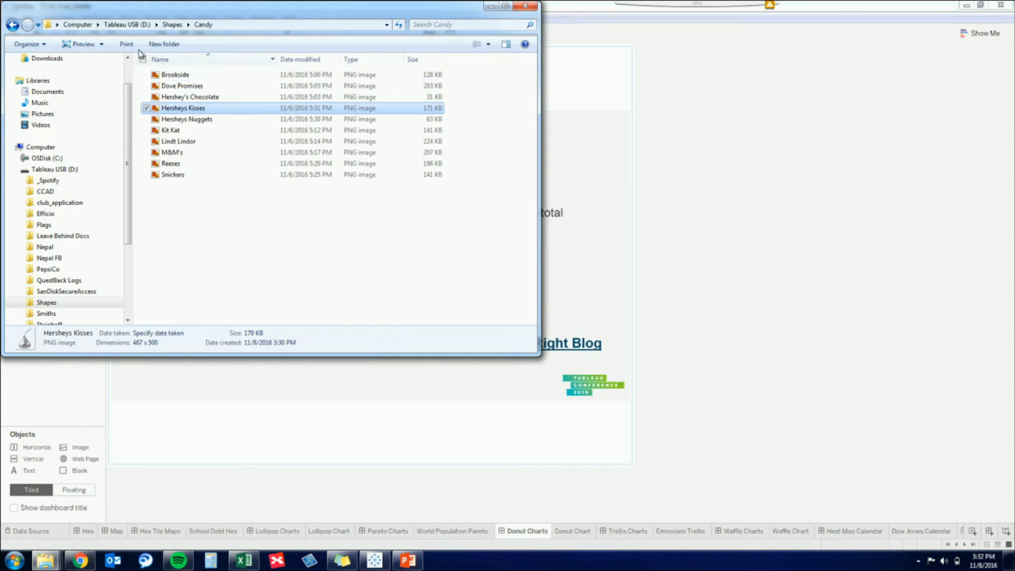
Copy the Candidates and Candy folders from the USB drive's Shapes folder.
click(172, 24)
ctrl+click(175, 77)
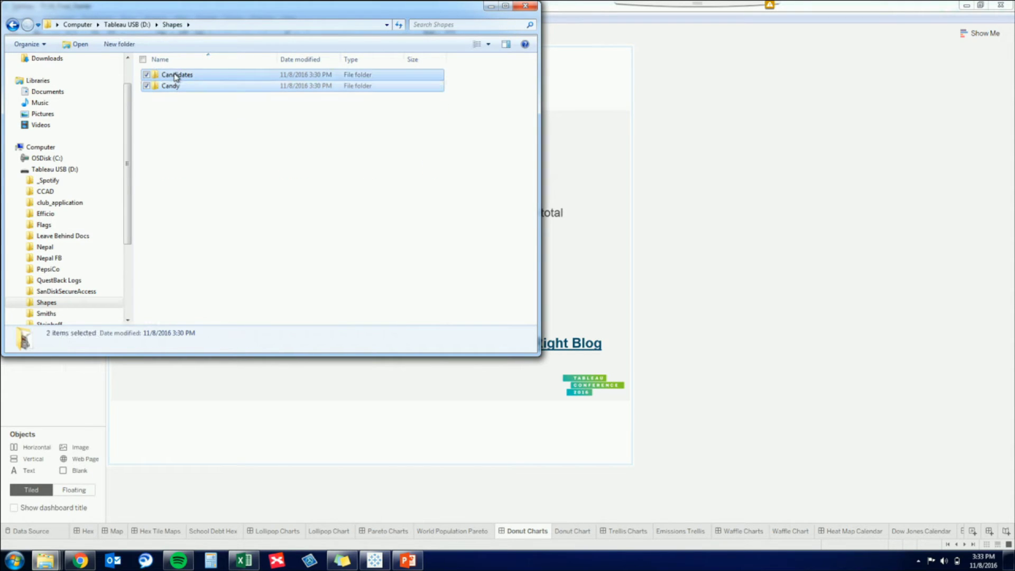
right_click(172, 82)
click(87, 217)
Paste the copied folders into Documents > My Tableau Repository > Shapes and close the File Explorer window.
click(55, 93)
double_click(174, 116)
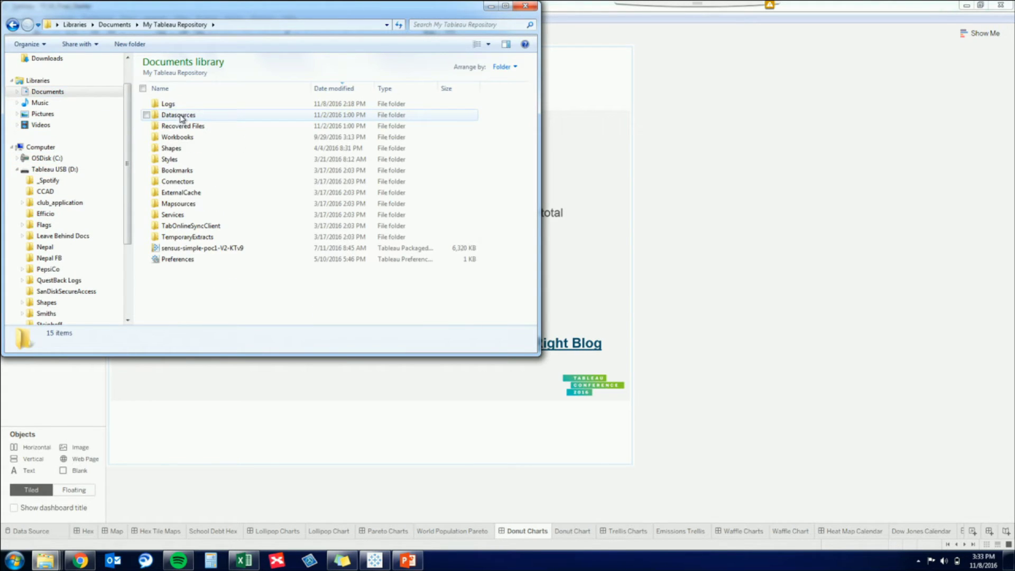
double_click(172, 148)
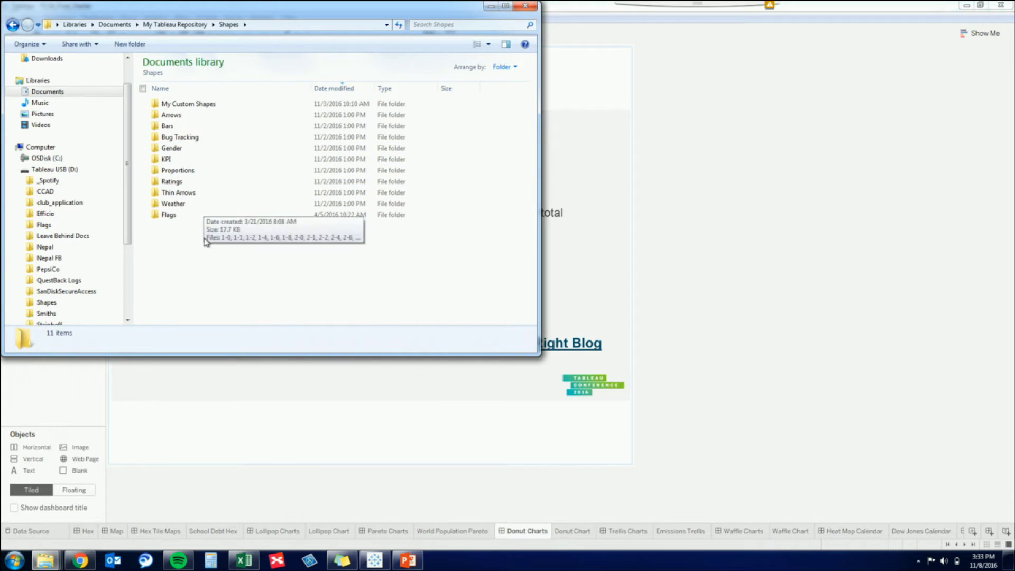
right_click(185, 255)
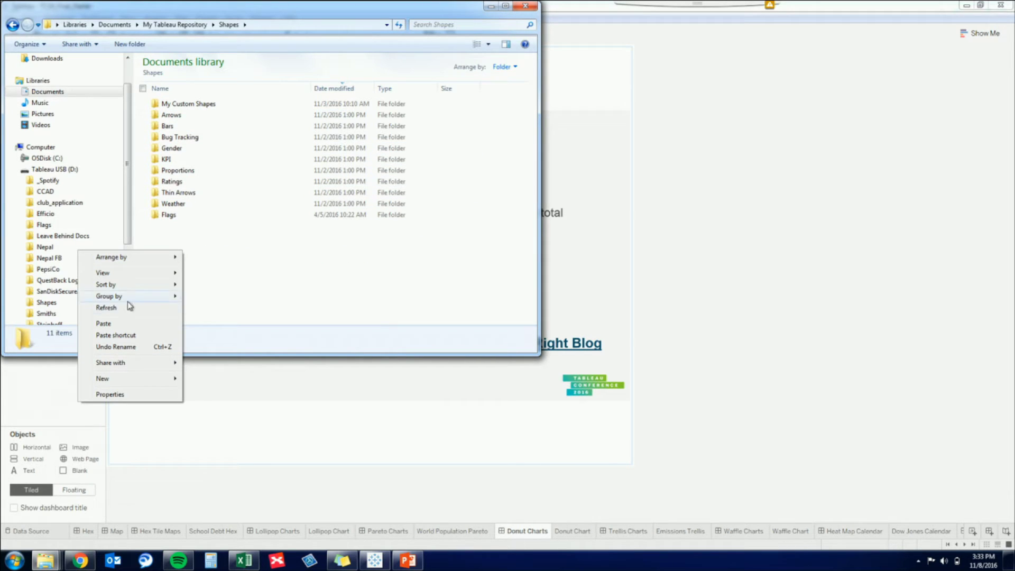
click(121, 325)
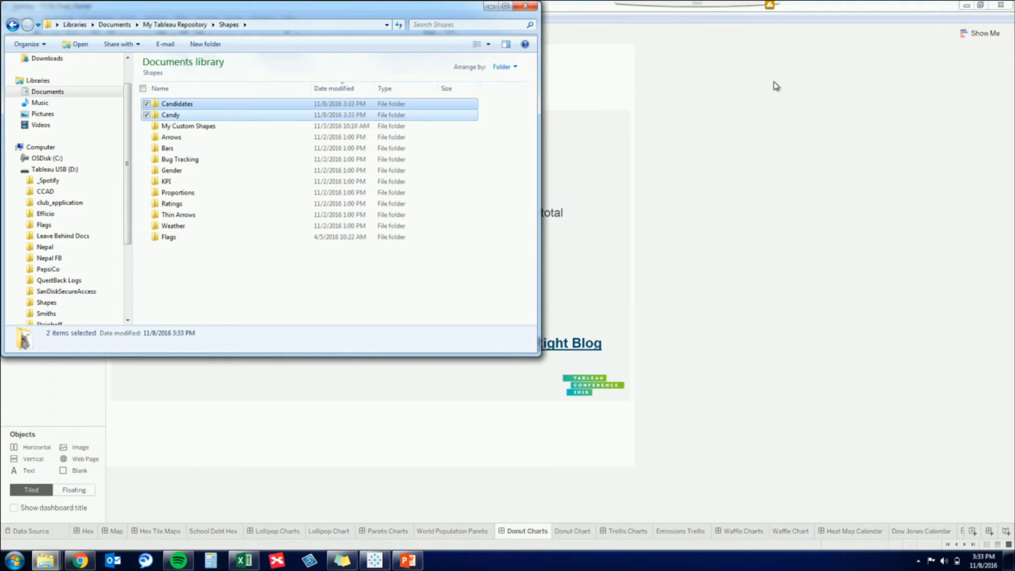
click(525, 6)
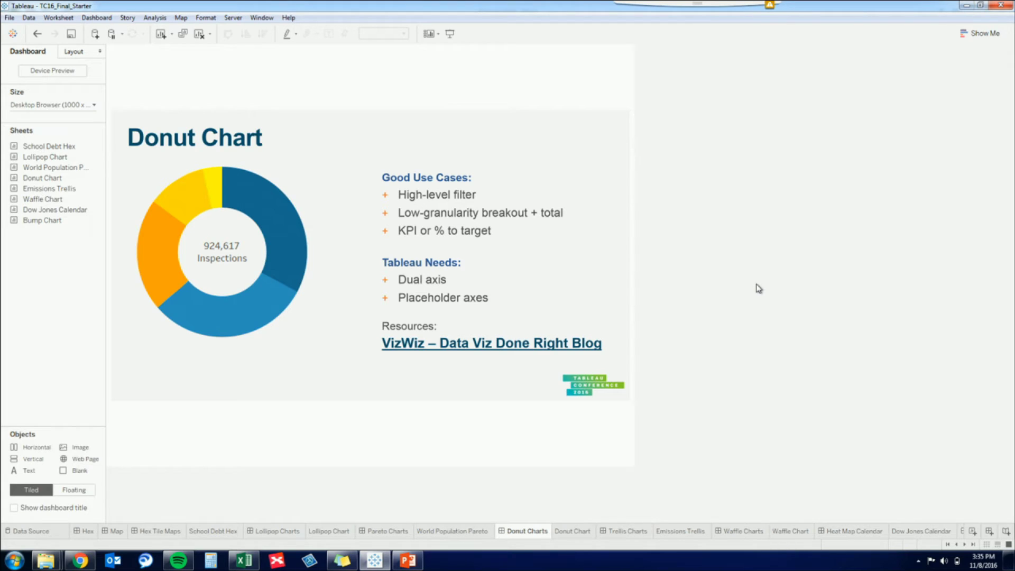
Go to the Donut Chart sheet and use the Gourdough's Donuts data source, checking its Donut and Icing Type dimensions.
click(567, 538)
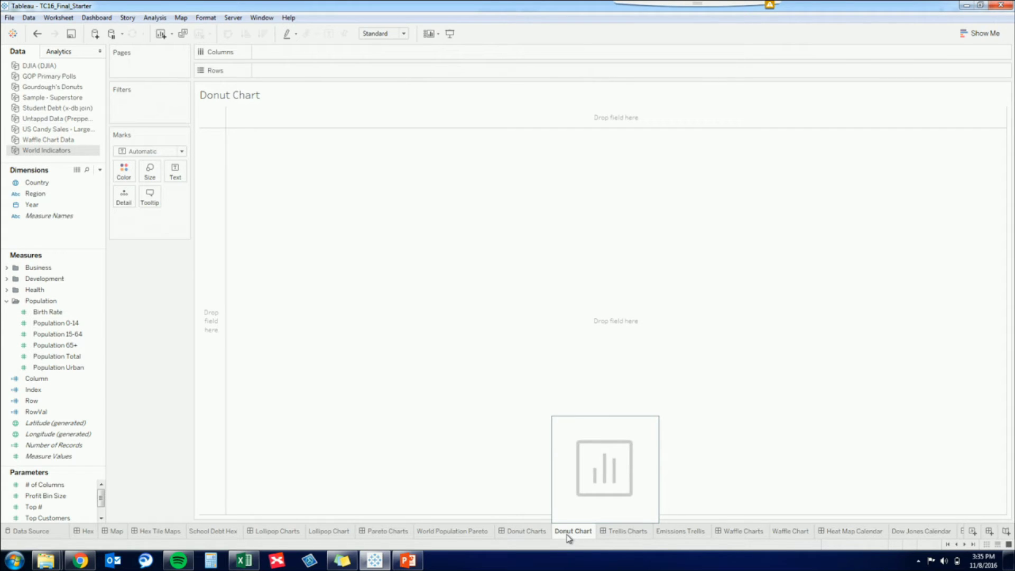
click(48, 89)
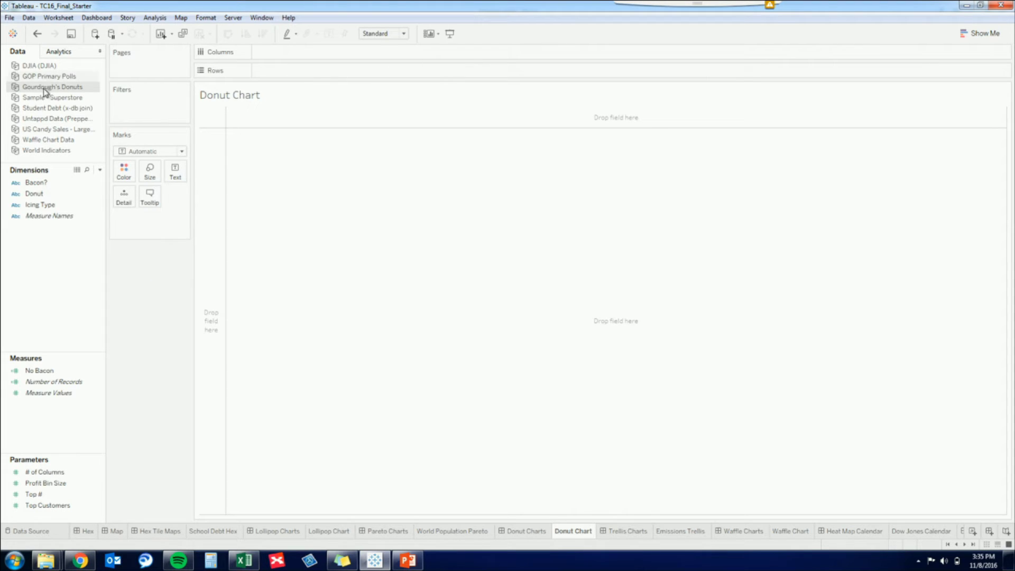
click(42, 196)
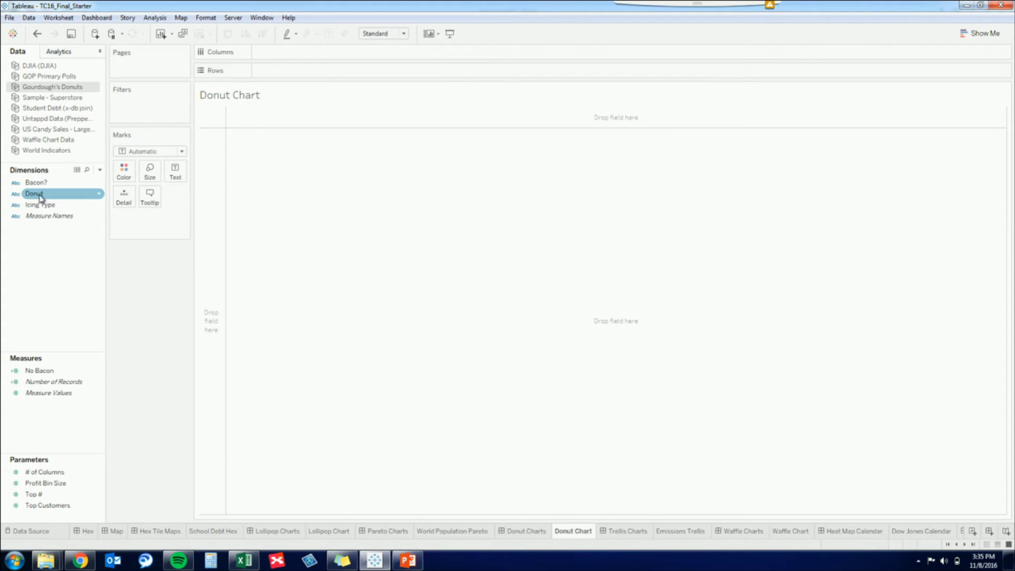
click(38, 206)
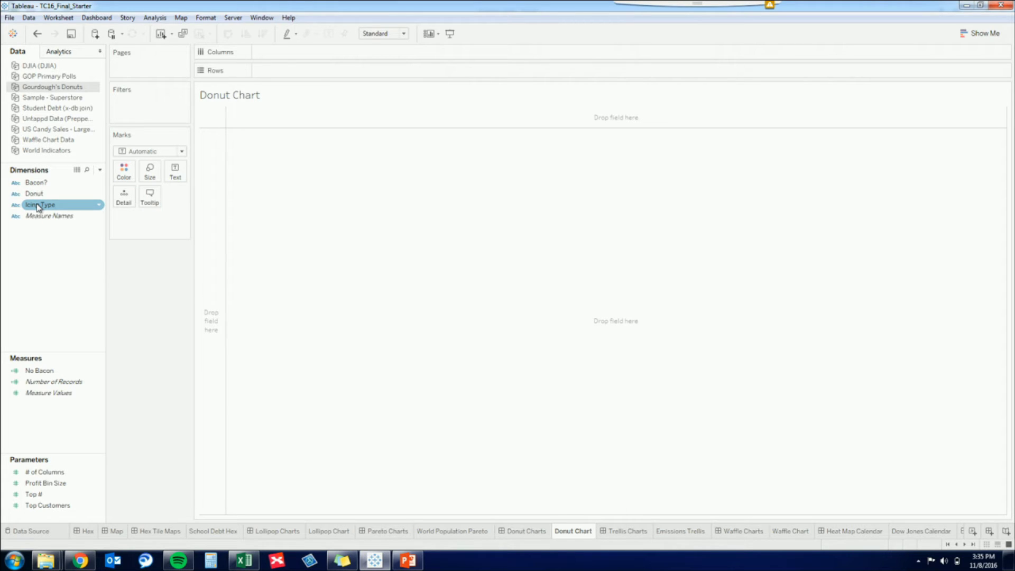
Add Icing Type to the marks, change the mark type to Pie, and color the slices by Icing Type.
drag(40, 206, 128, 193)
click(148, 154)
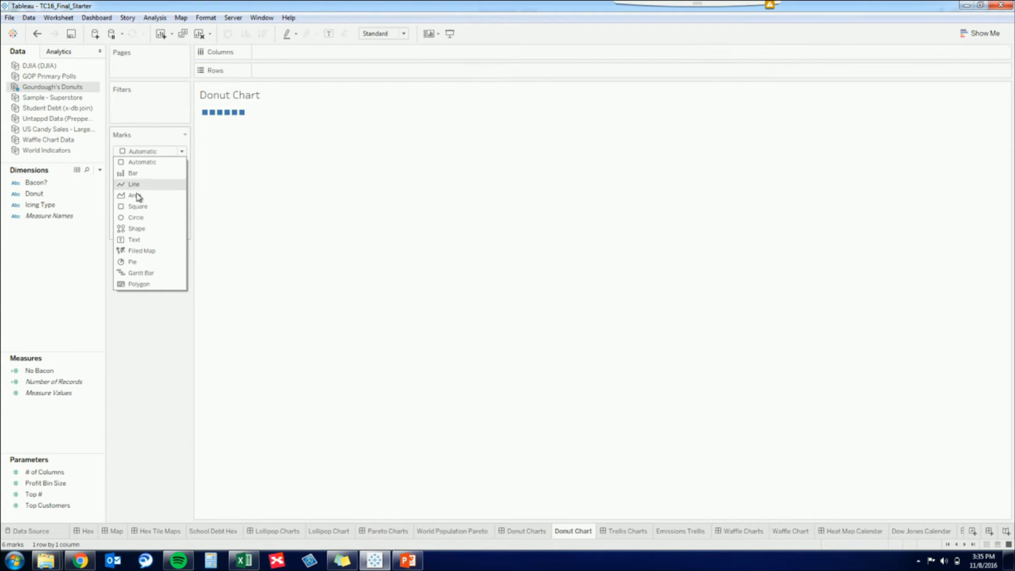
click(133, 263)
drag(150, 222, 125, 172)
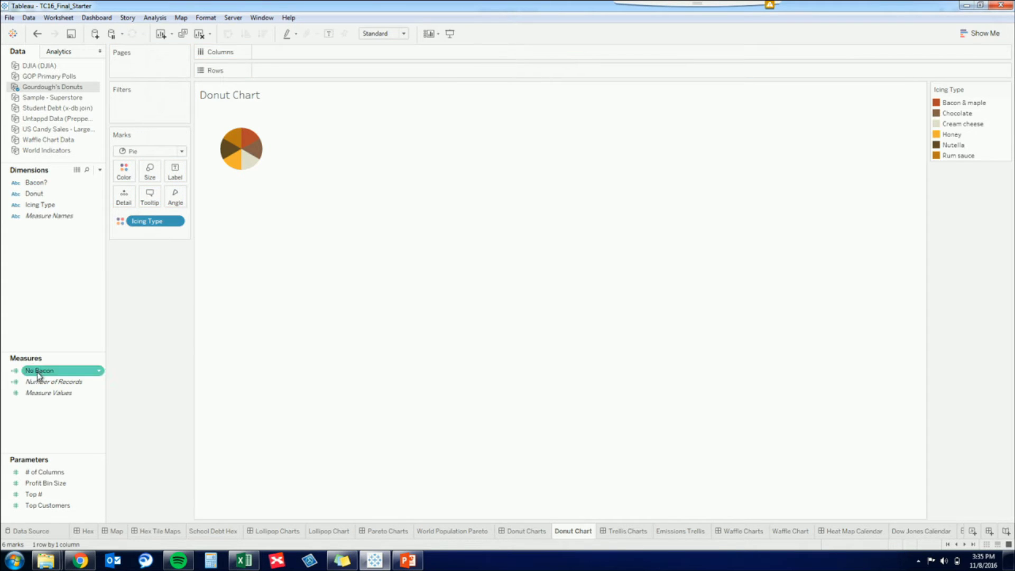
Size the pie slices by Number of Records using Angle, and fit the chart to Entire View.
drag(38, 382, 175, 197)
click(365, 33)
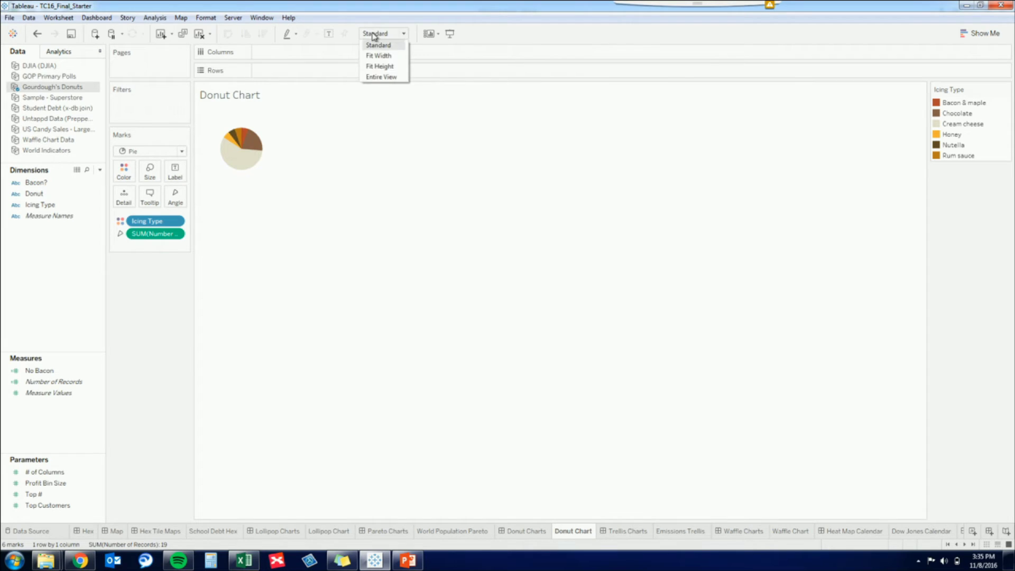
click(385, 77)
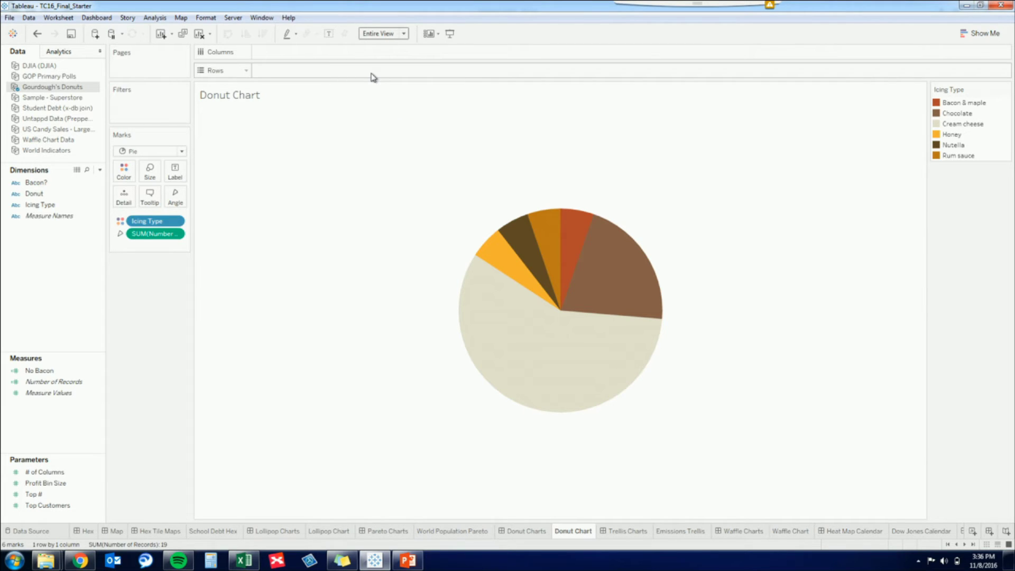
Add a MIN(1) placeholder axis to Columns and enlarge the pie.
double_click(401, 57)
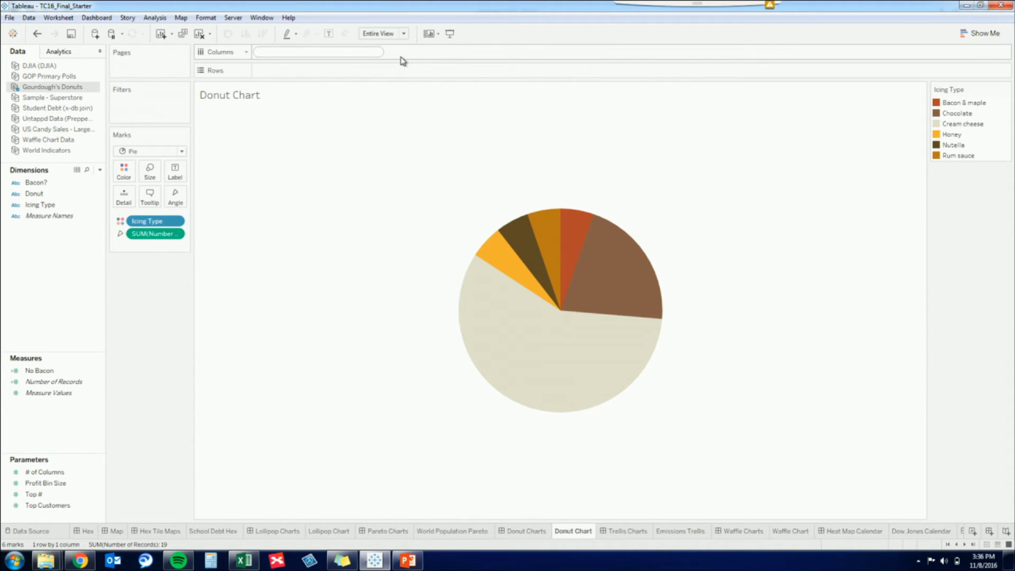
text(MIN(10)
key(BackSpace)
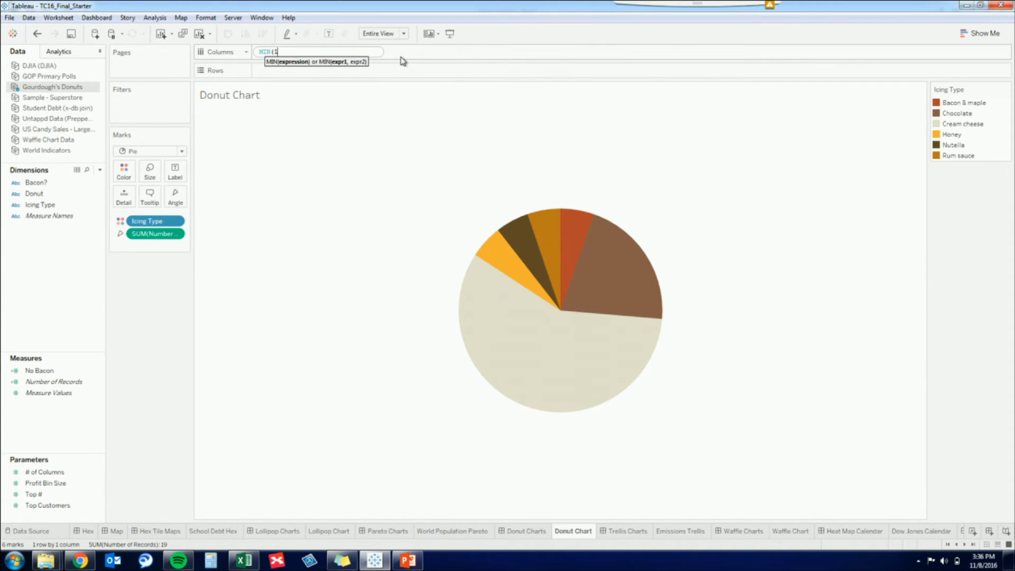
text())
key(Return)
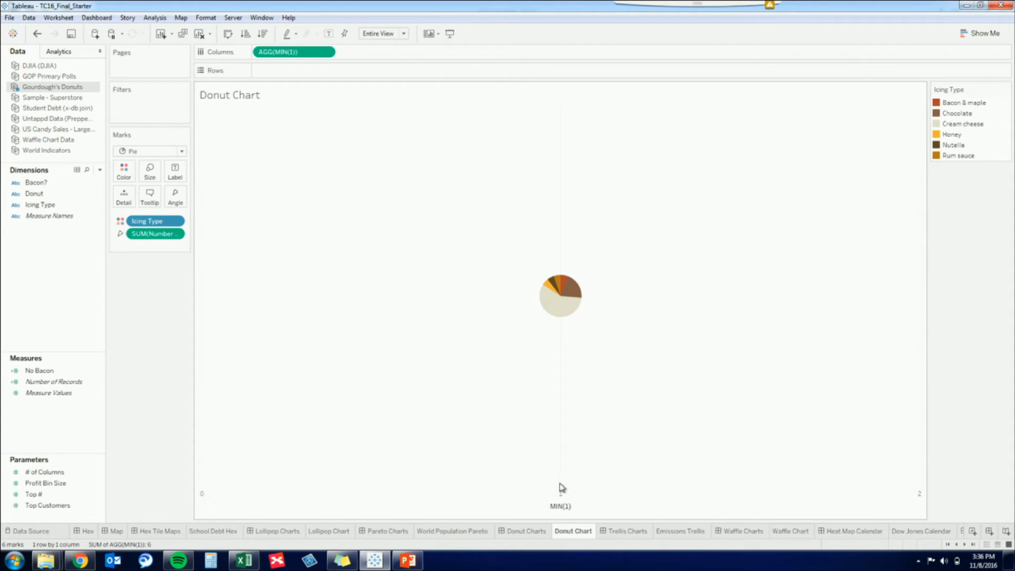
click(150, 173)
drag(191, 201, 213, 197)
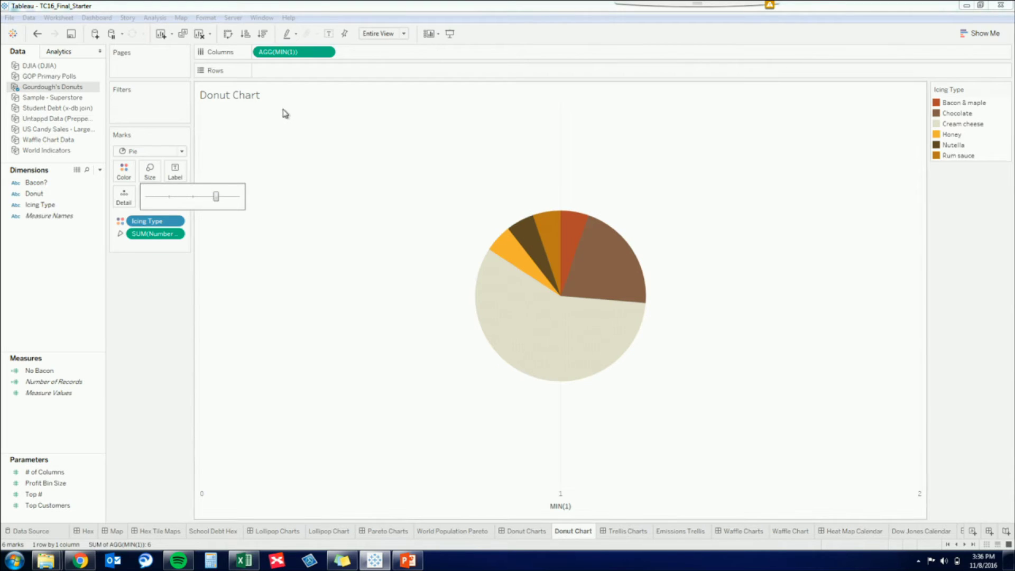
Duplicate the MIN(1) measure on Columns and remove Icing Type and Number of Records from the second pie's marks.
drag(294, 52, 350, 57)
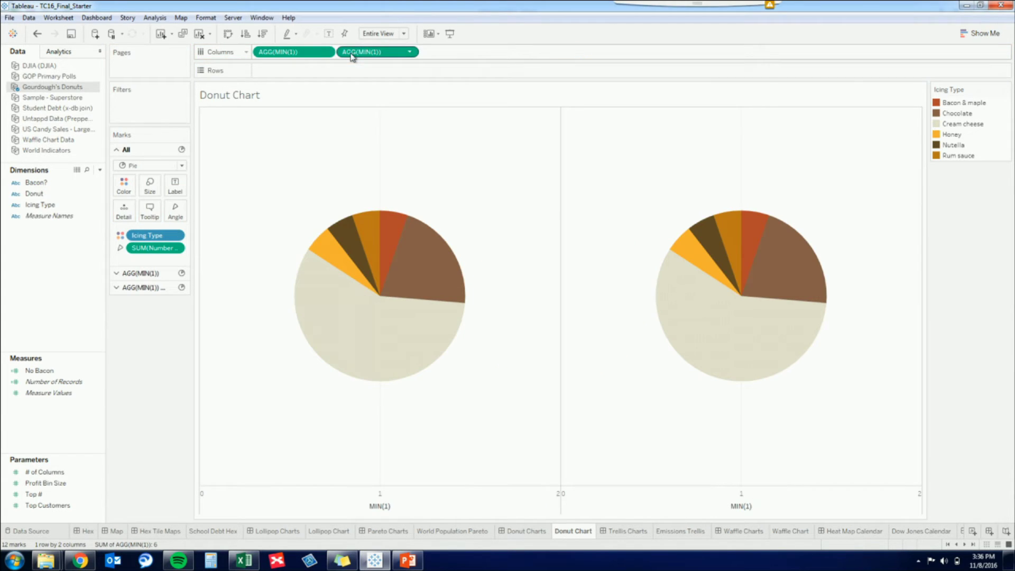
click(144, 288)
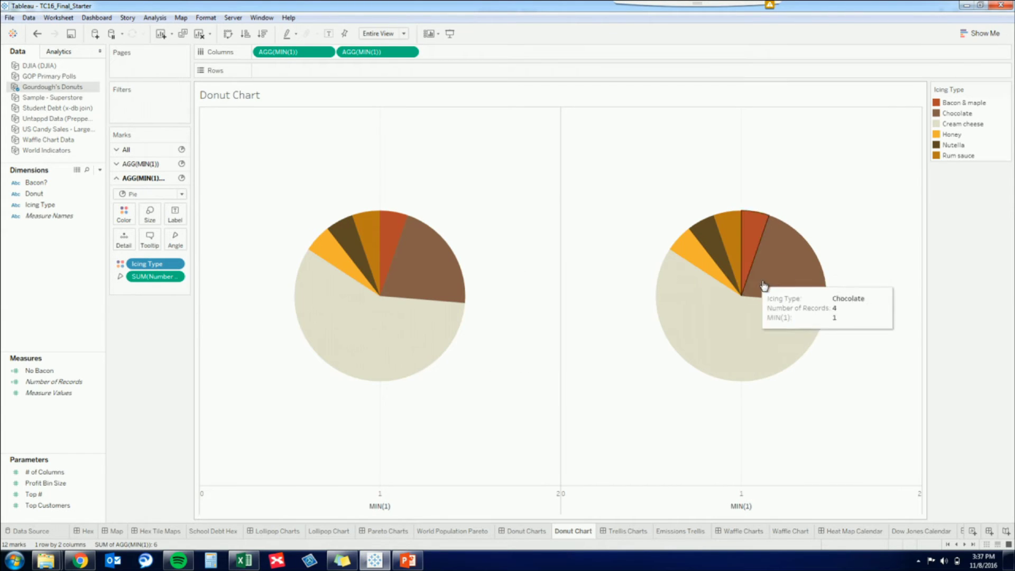
drag(155, 276, 139, 341)
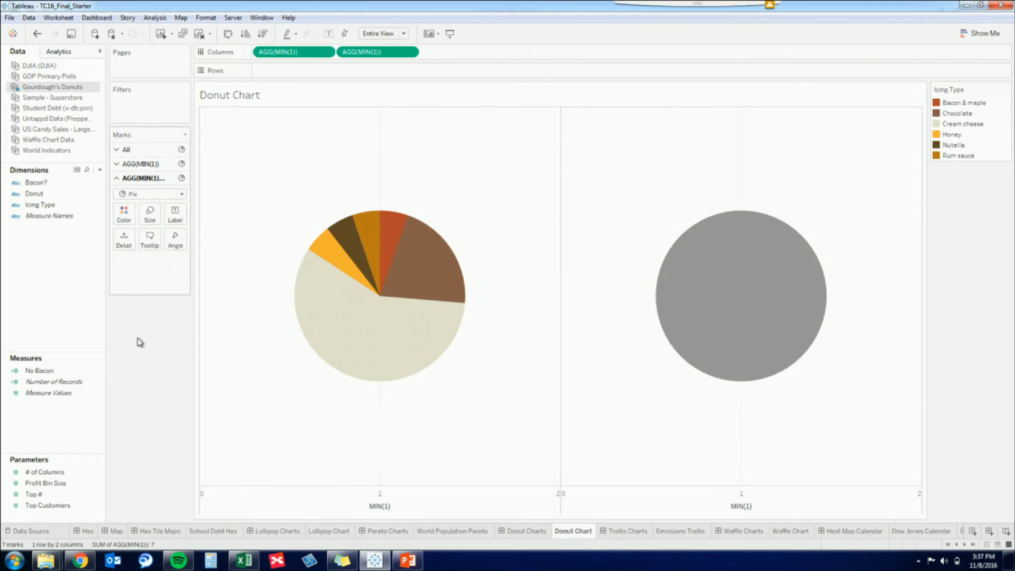
Shrink the second pie and make its MIN(1) axis a dual axis so it overlays the colored pie.
click(149, 216)
click(200, 241)
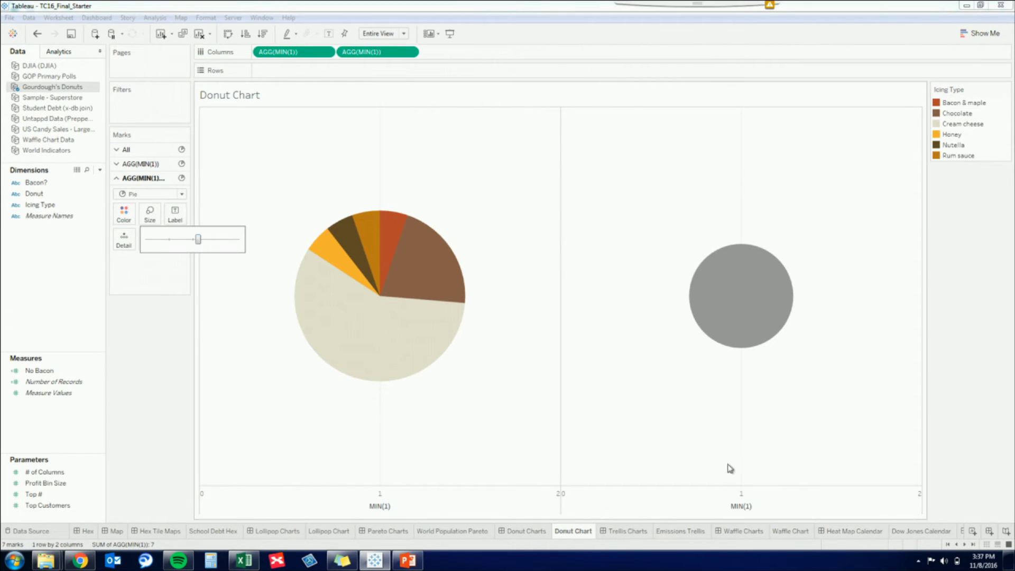
right_click(739, 505)
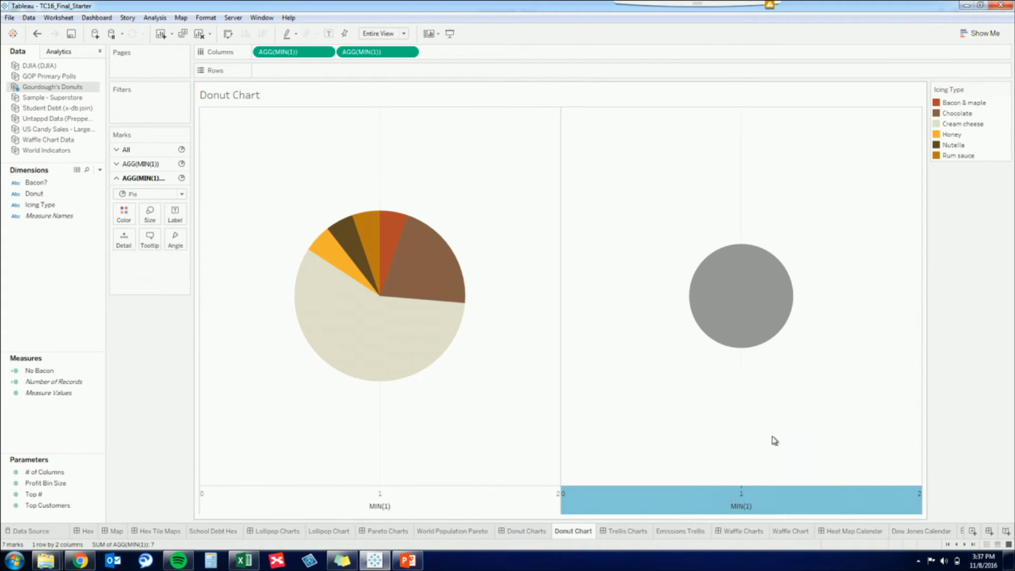
click(773, 439)
click(154, 287)
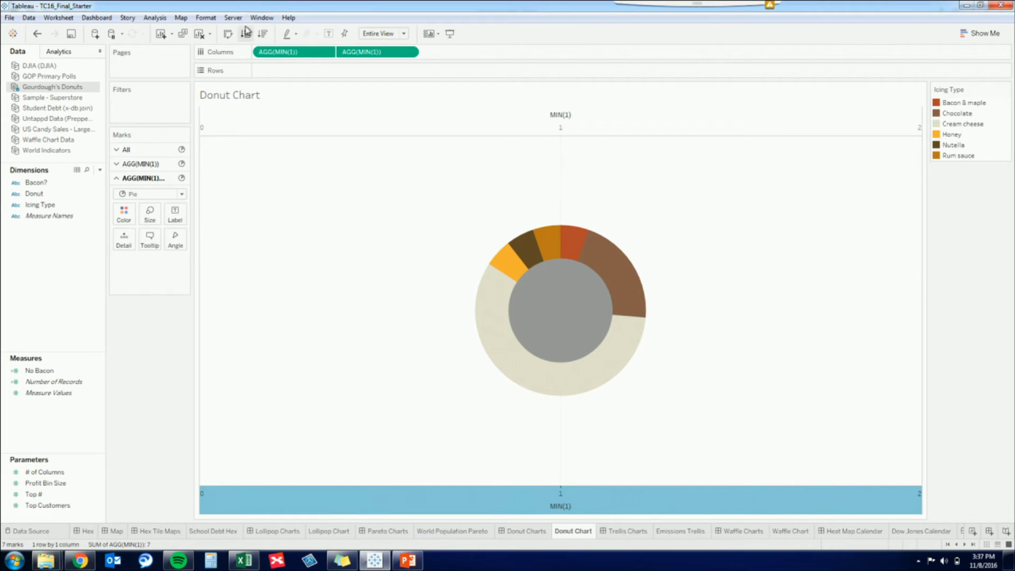
Try a gray worksheet shading behind the donut chart, and undo it.
click(206, 18)
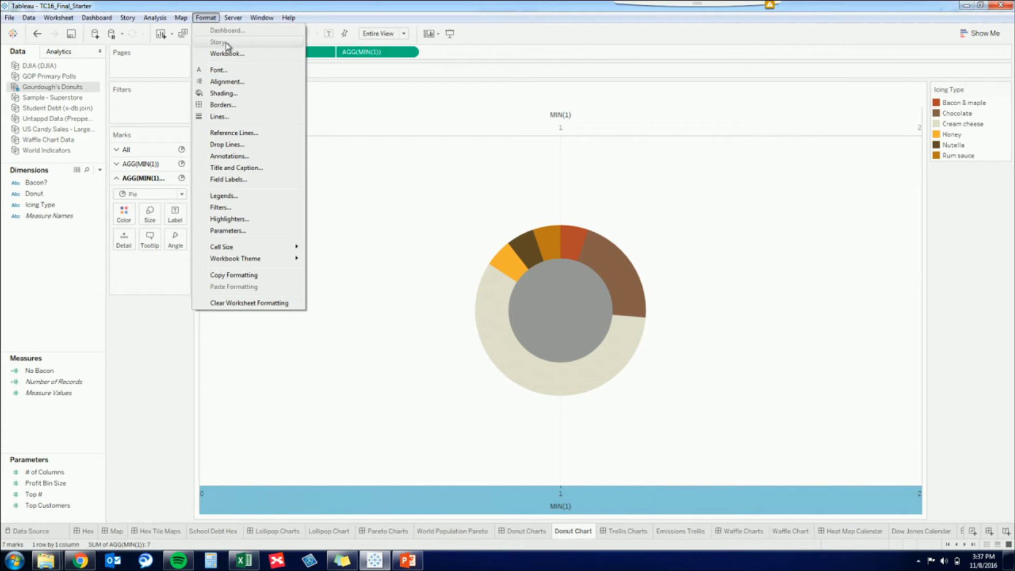
click(235, 95)
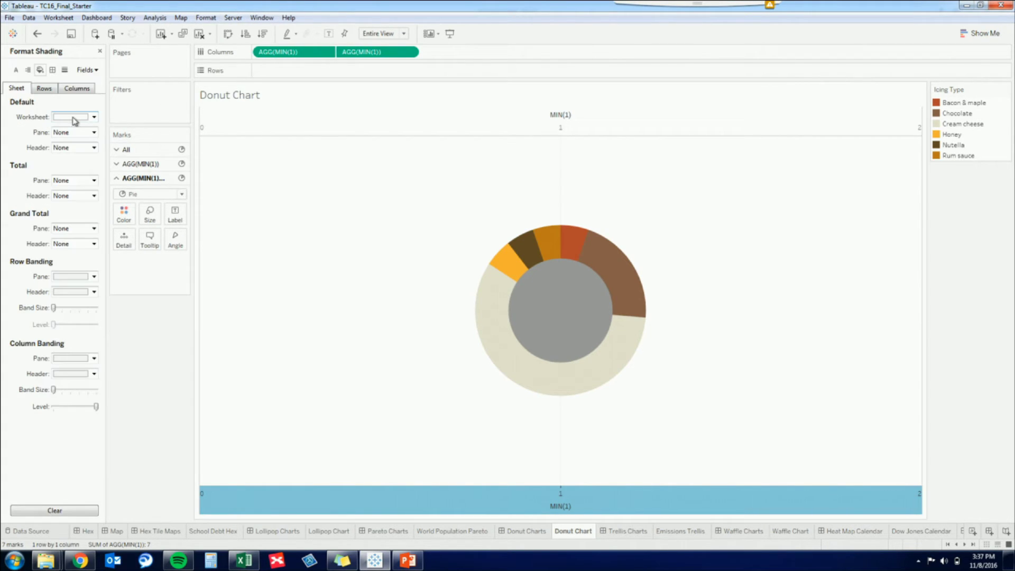
click(67, 118)
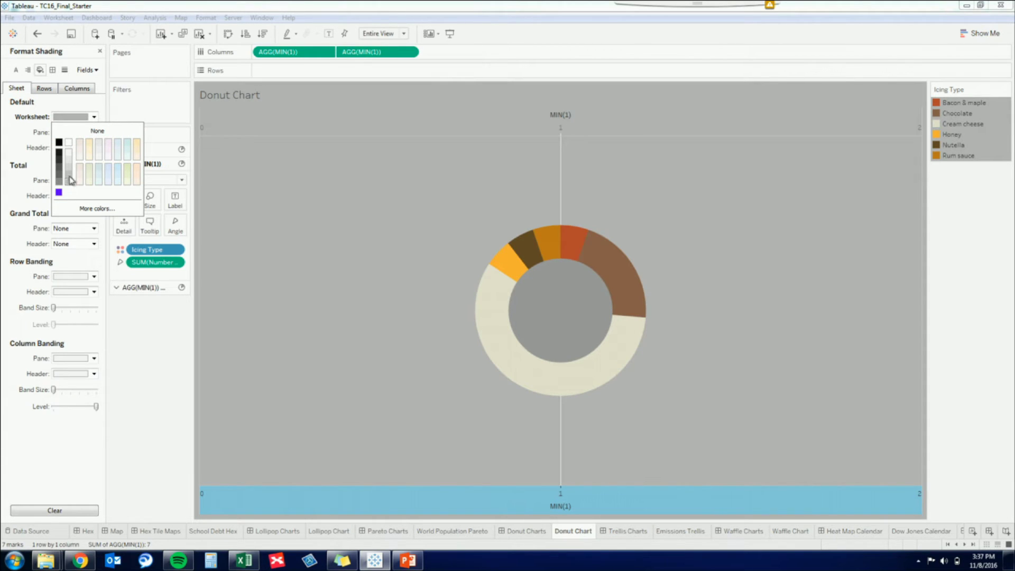
click(37, 34)
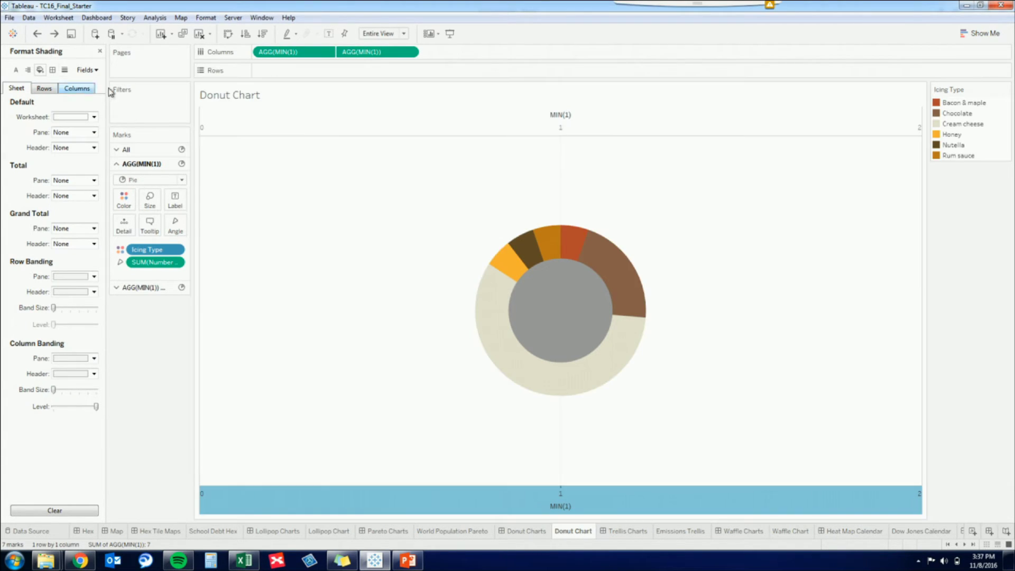
Color the center circle of the second MIN(1) marks white.
click(150, 287)
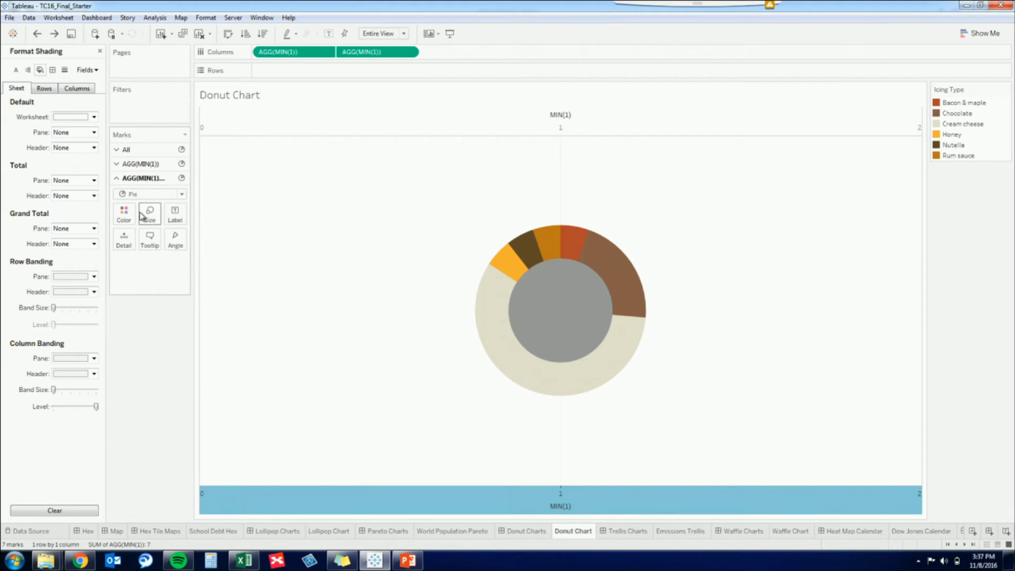
click(124, 214)
click(143, 247)
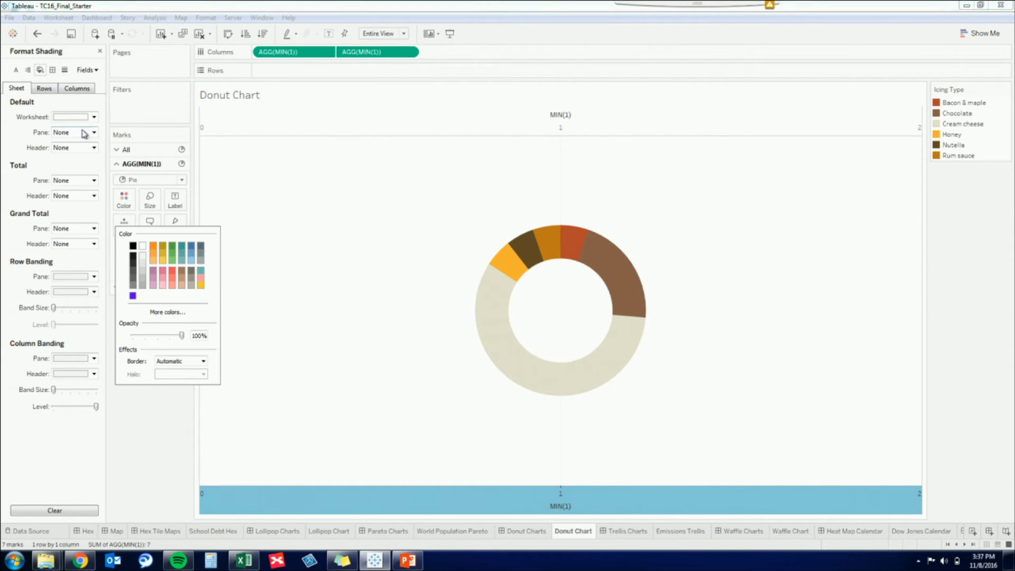
Close the Format Shading pane and hide the MIN(1) axis headers around the donut chart.
click(100, 51)
click(99, 52)
right_click(408, 492)
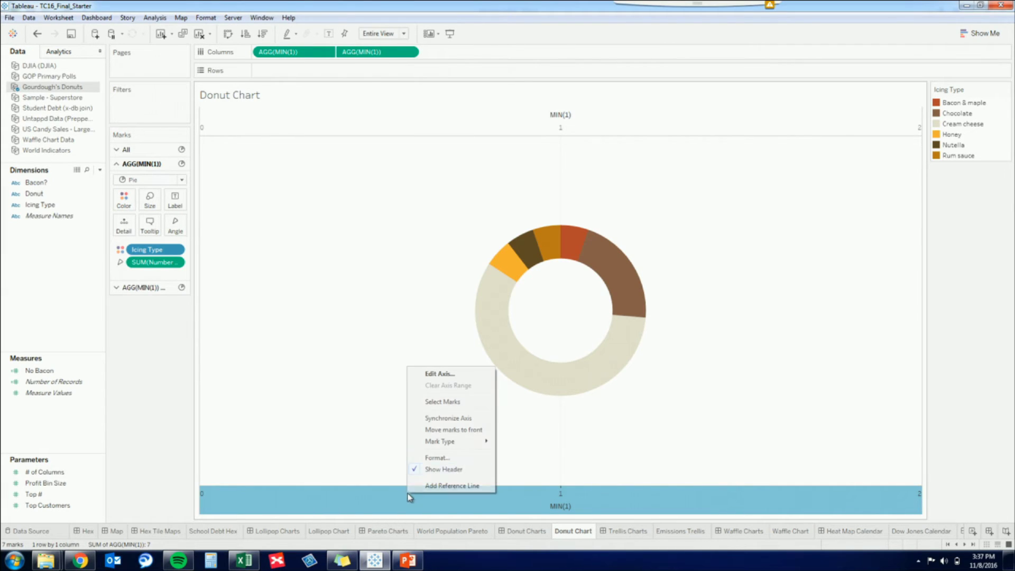
click(449, 470)
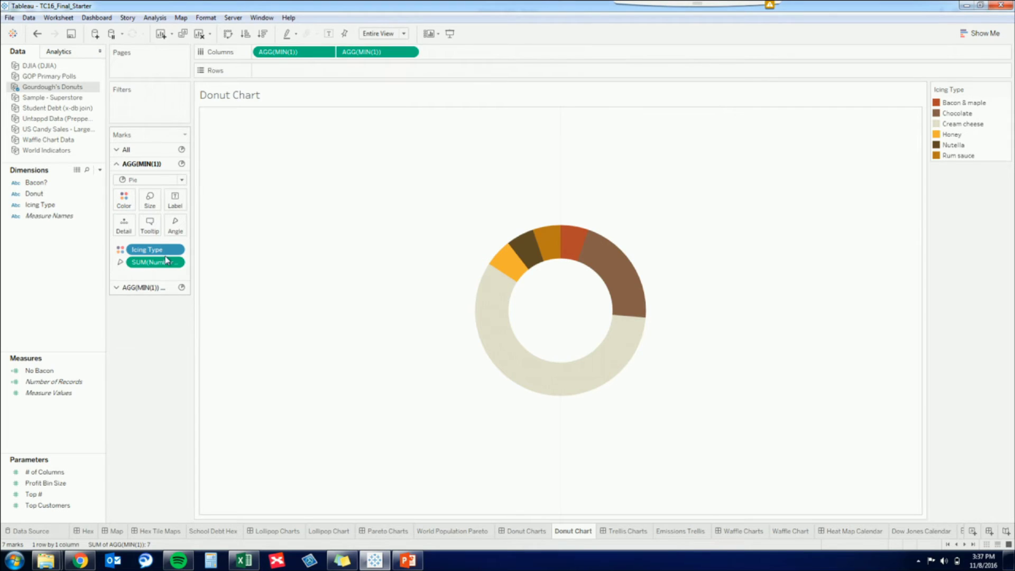
Label the donut's center circle with the sum of Number of Records and add a second label line reading "Donuts".
click(161, 288)
drag(54, 381, 178, 222)
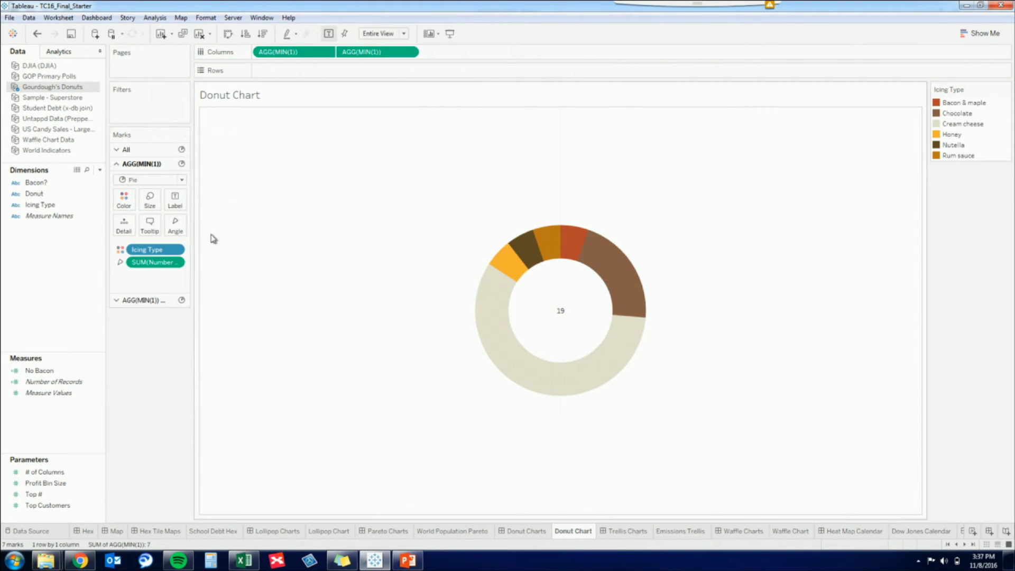
click(161, 299)
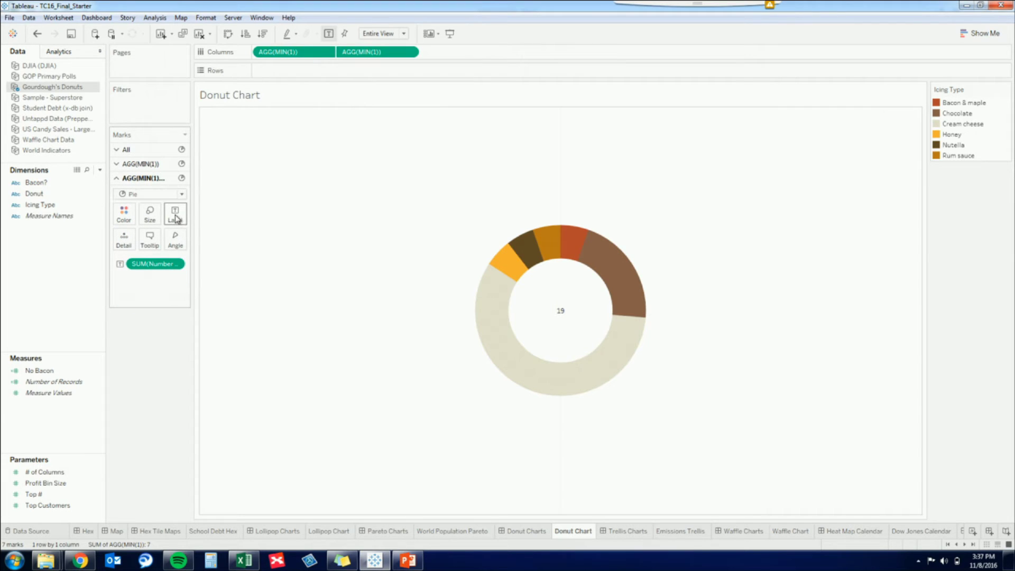
click(175, 214)
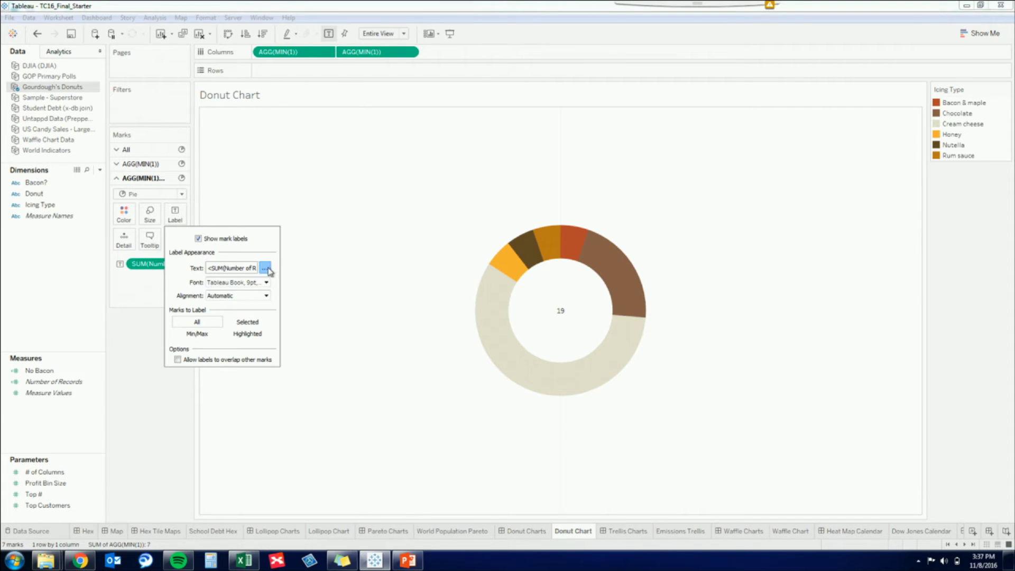
click(264, 268)
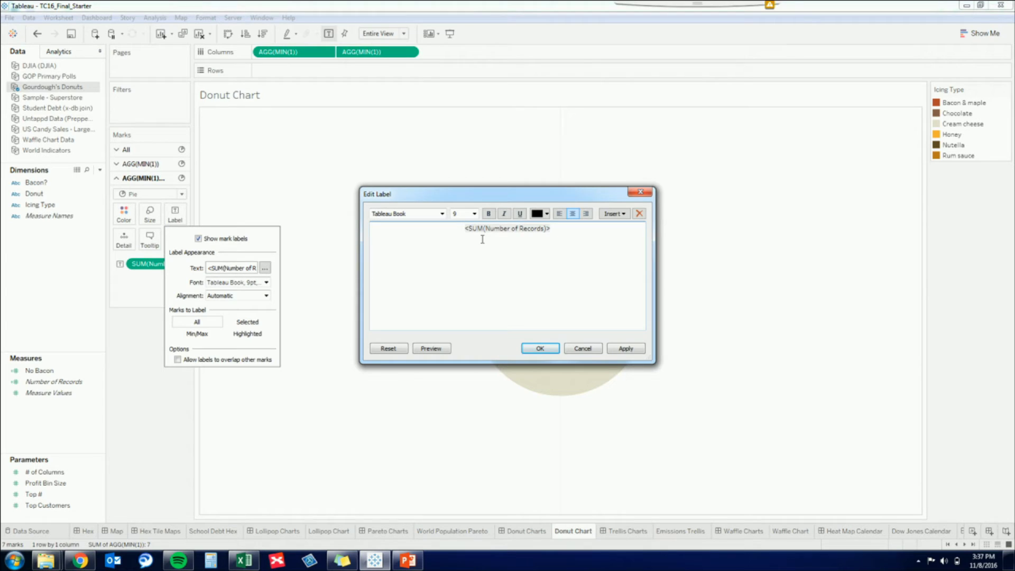
key(ctrl+a)
key(Right)
key(Right)
key(Right)
key(Right)
key(Right)
key(Right)
key(Right)
key(Right)
key(Right)
key(Return)
text(Donuts)
Set the font size of the entire center label to 16 and apply the label edit.
key(ctrl+a)
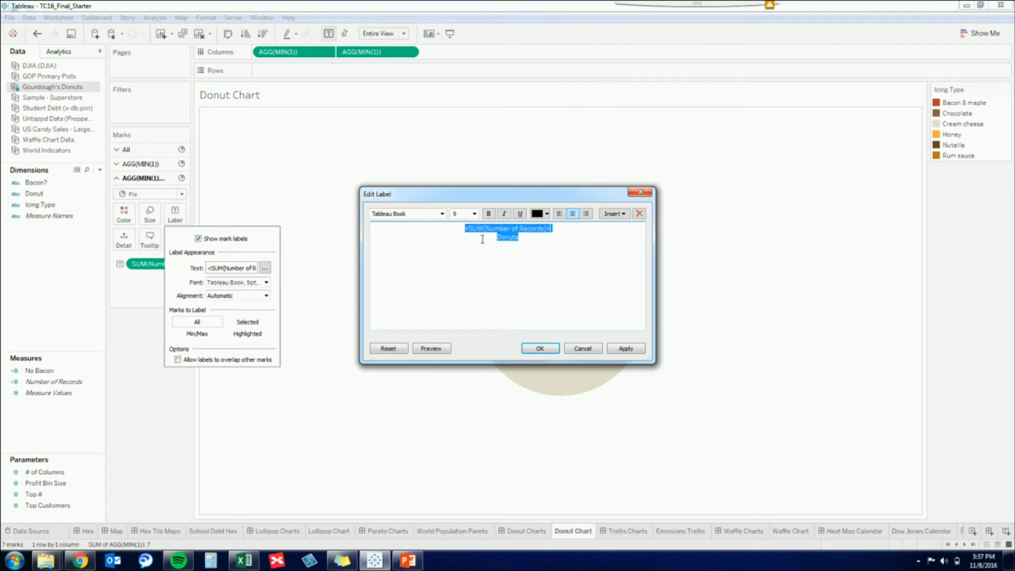
click(474, 214)
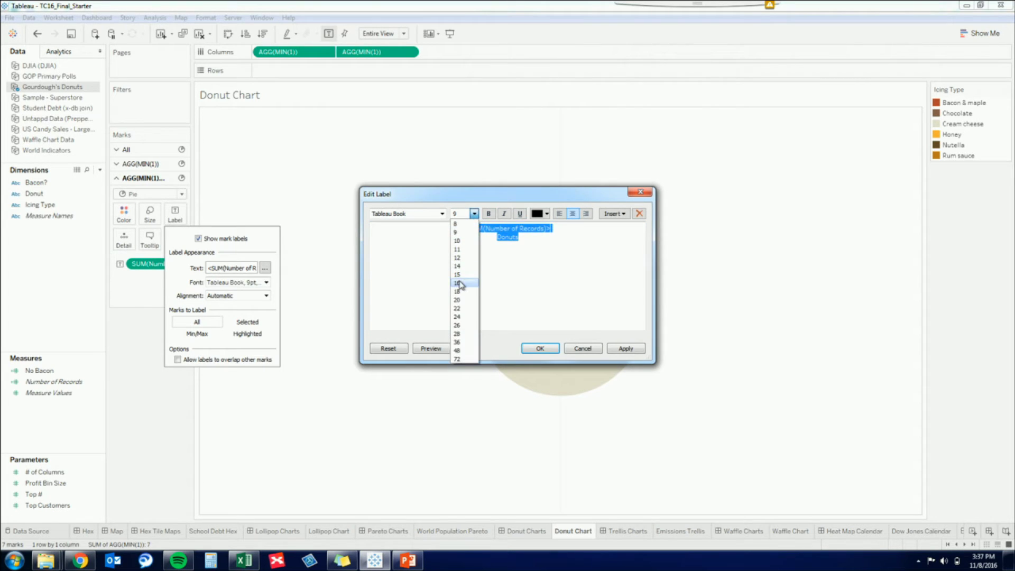
click(458, 283)
click(539, 348)
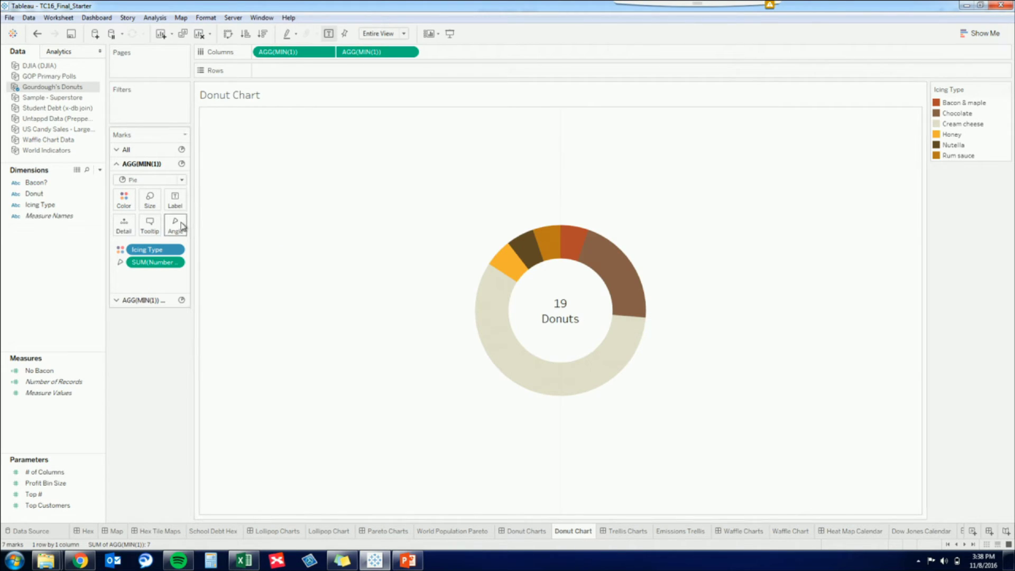
Sort the Icing Type slices of the colored pie by field in descending order of number of records.
click(177, 249)
click(161, 307)
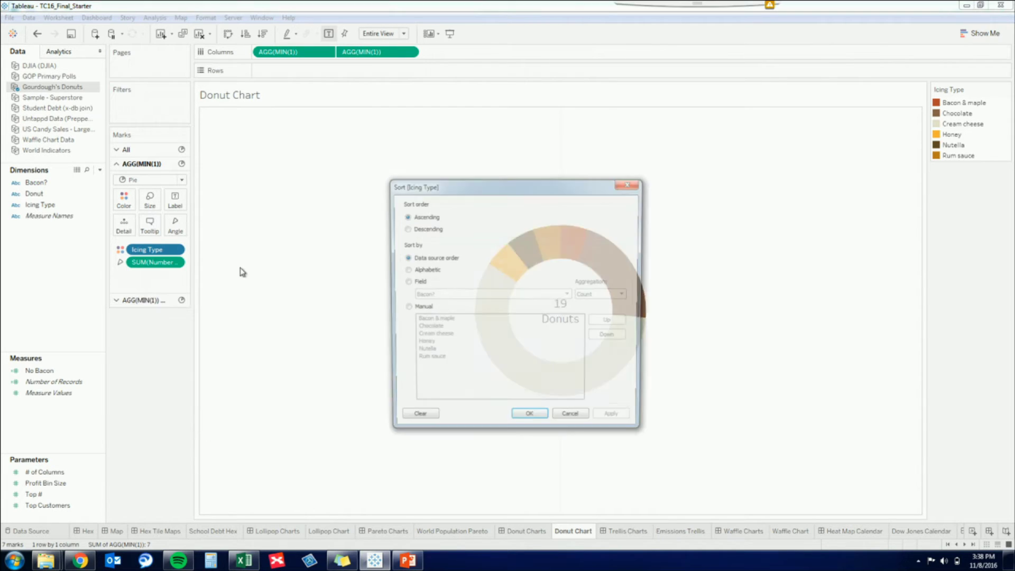
click(406, 282)
click(405, 228)
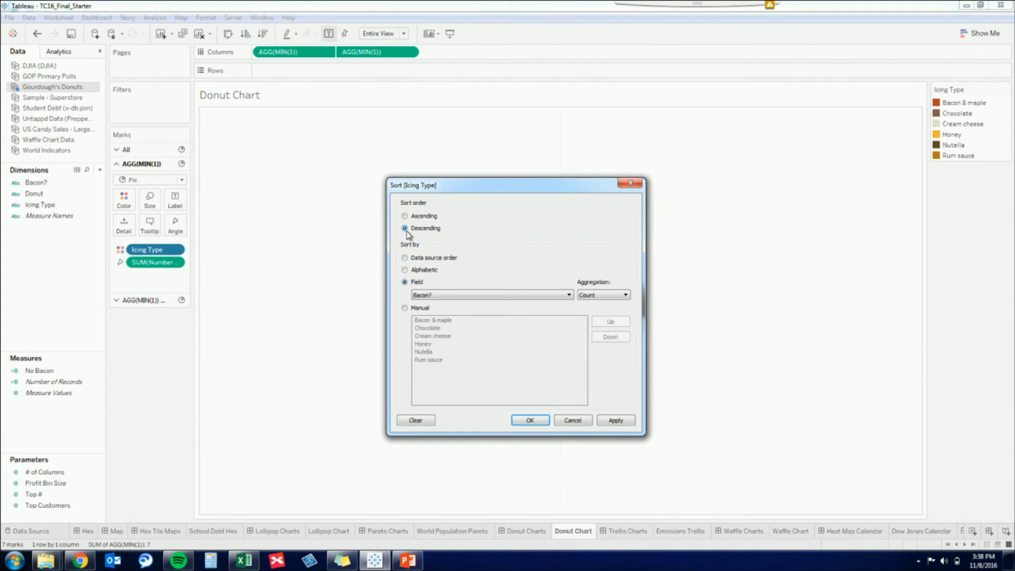
click(469, 296)
click(456, 354)
click(529, 420)
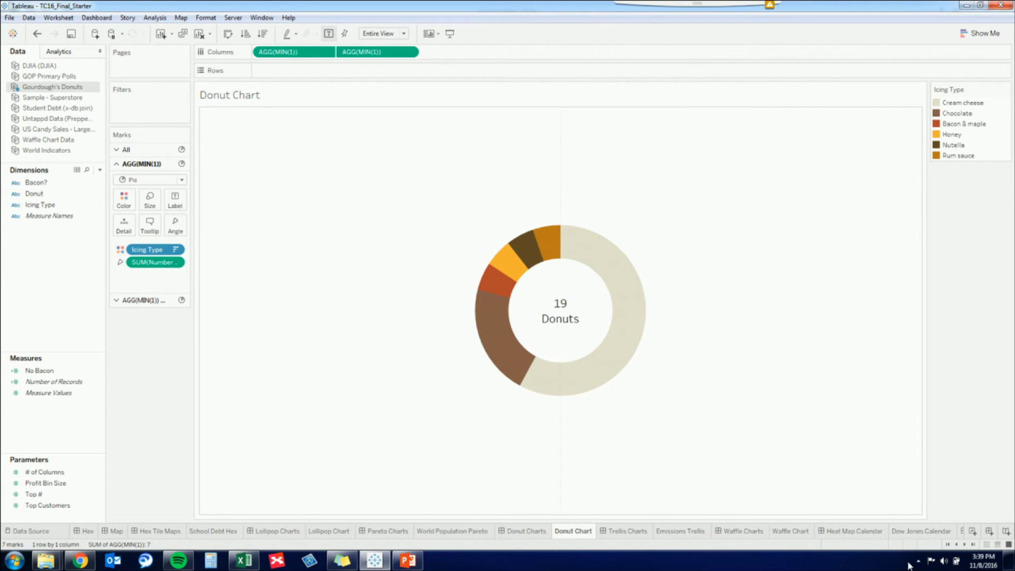
View the Trellis Charts dashboard and open the Emissions Trellis worksheet to look over its country line charts.
click(613, 531)
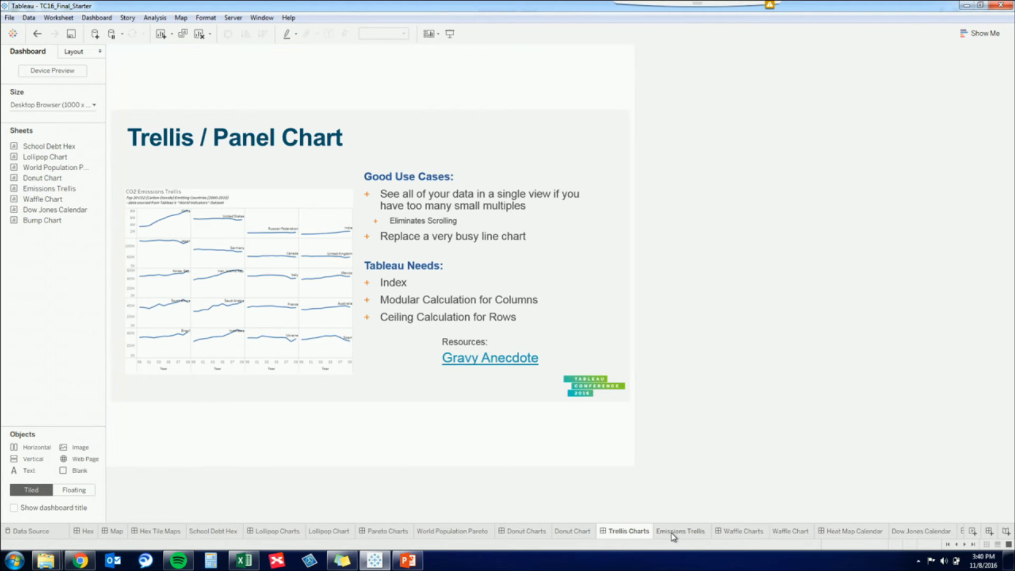
mouse_move(673, 536)
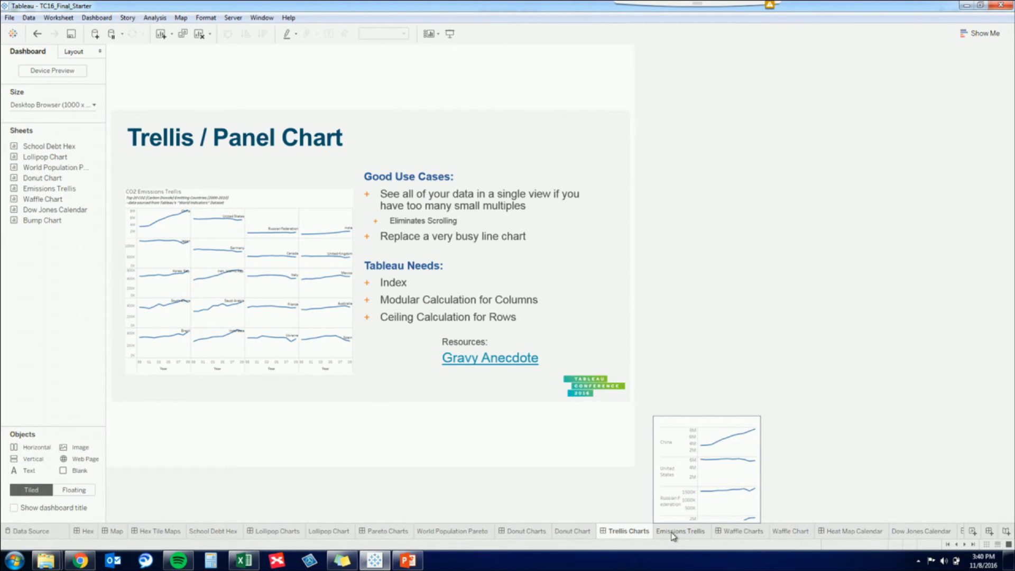
click(672, 536)
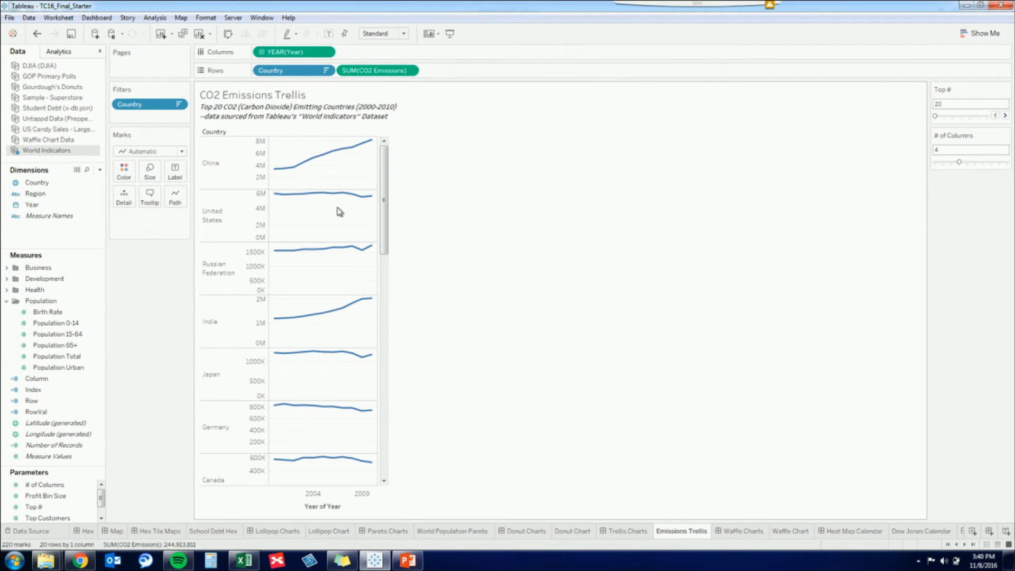
drag(383, 212, 419, 127)
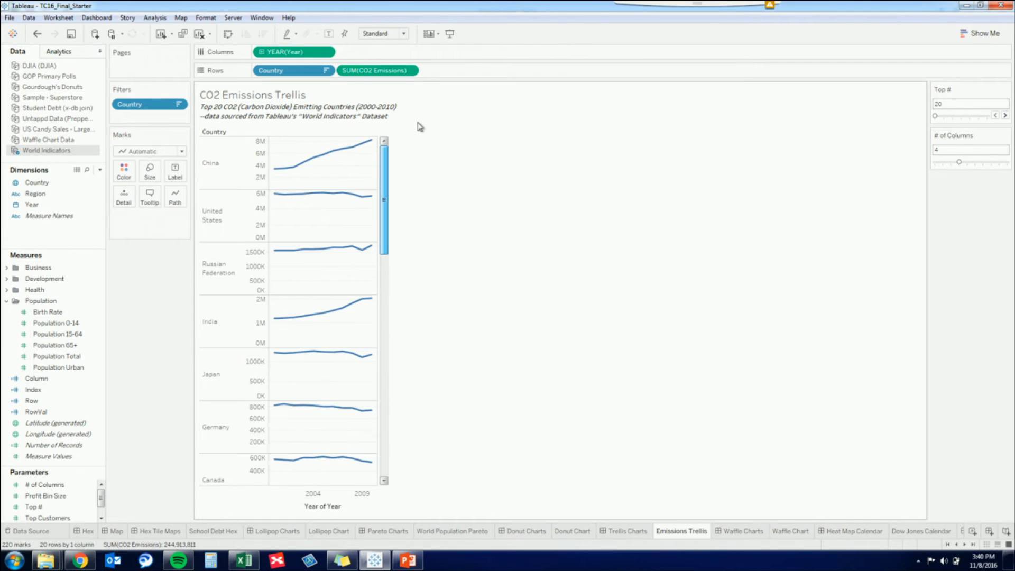
On a duplicate of the Emissions Trellis worksheet, move Country from Rows to Color and enlarge the resulting line chart.
right_click(697, 535)
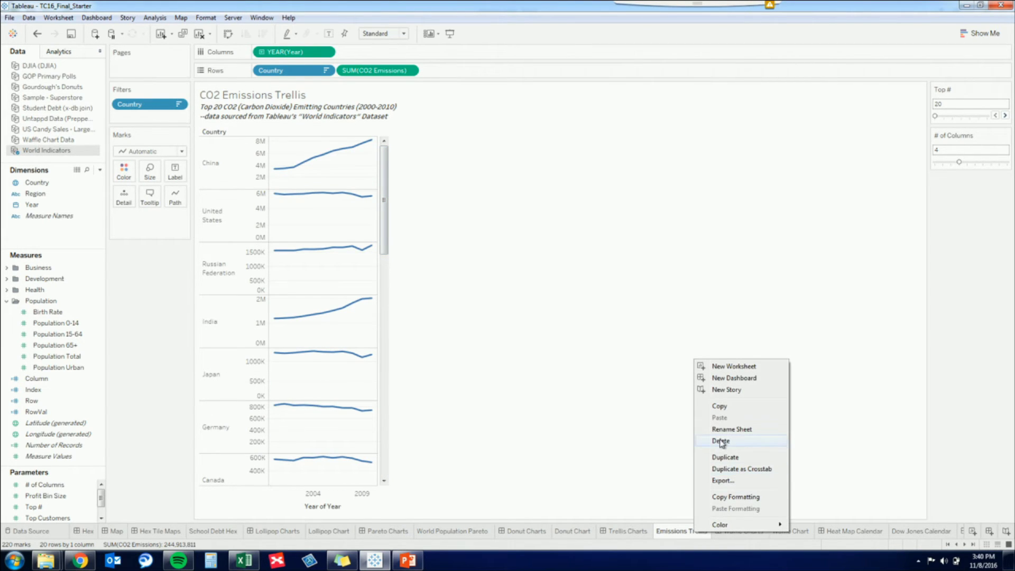
click(740, 468)
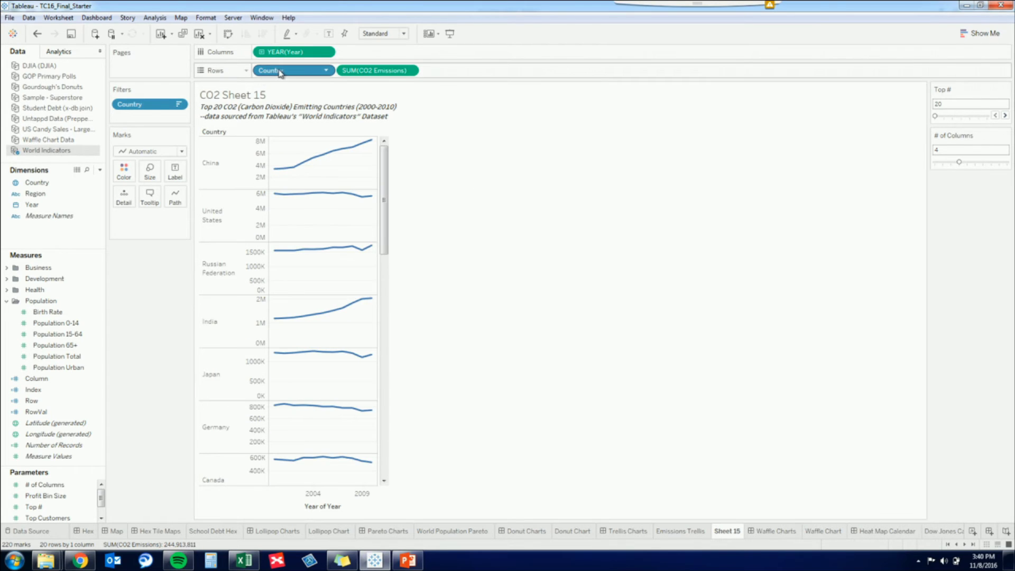
drag(279, 73, 126, 170)
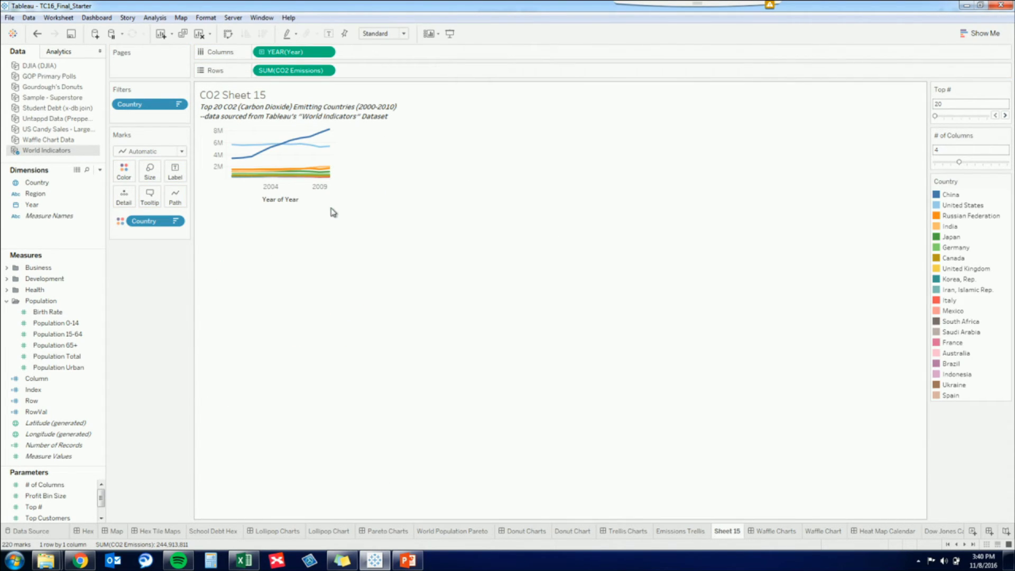
drag(330, 207, 343, 356)
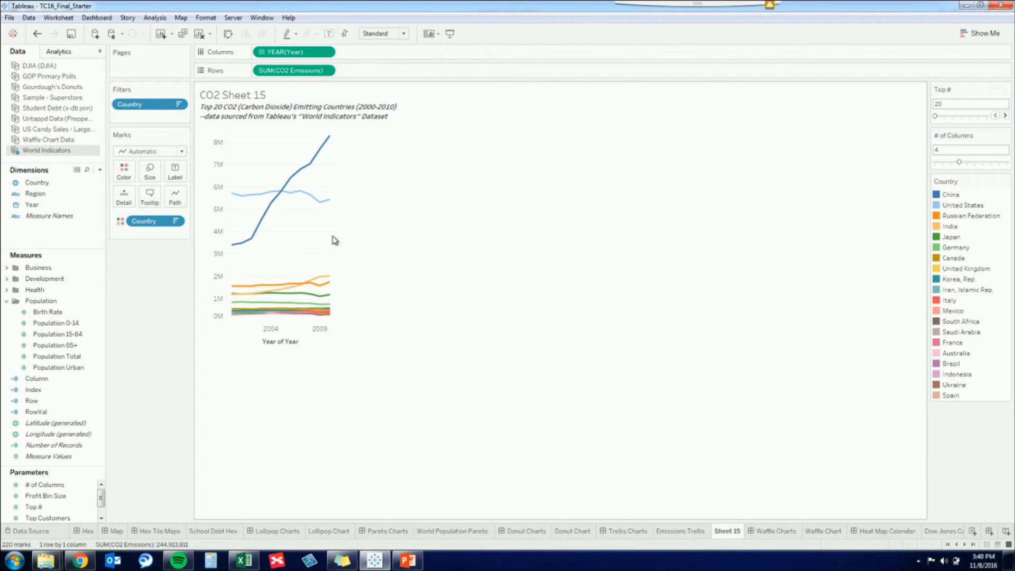
drag(336, 231, 501, 239)
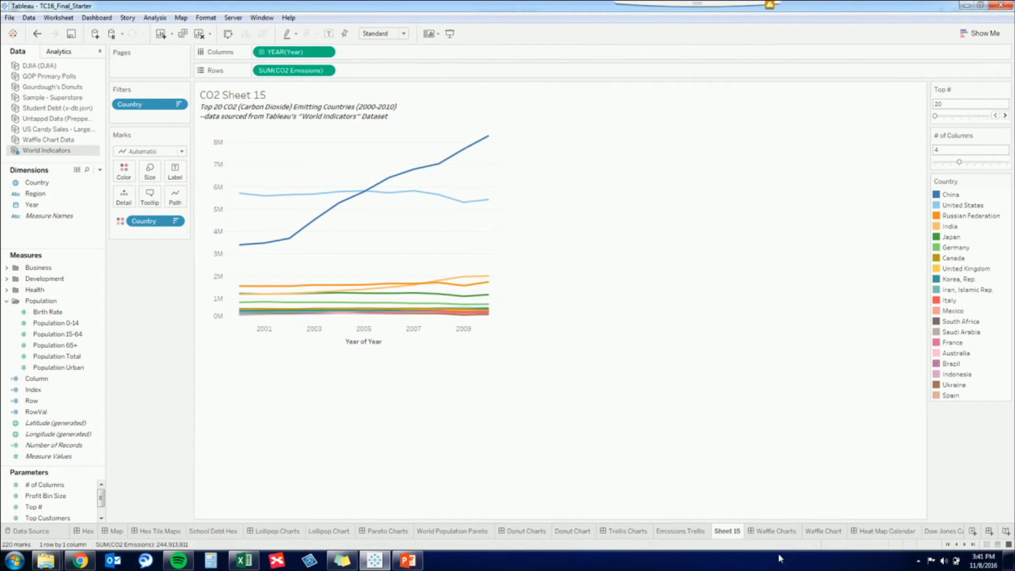
Return to the Emissions Trellis worksheet and examine the Column calculated field's formula in an enlarged editor, leaving it unedited.
click(688, 531)
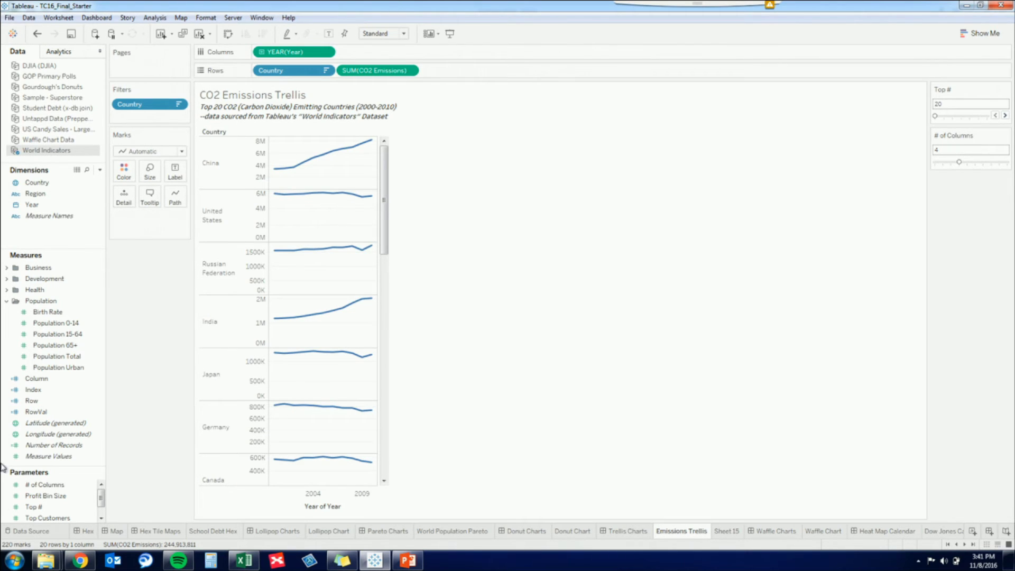
click(84, 485)
click(38, 379)
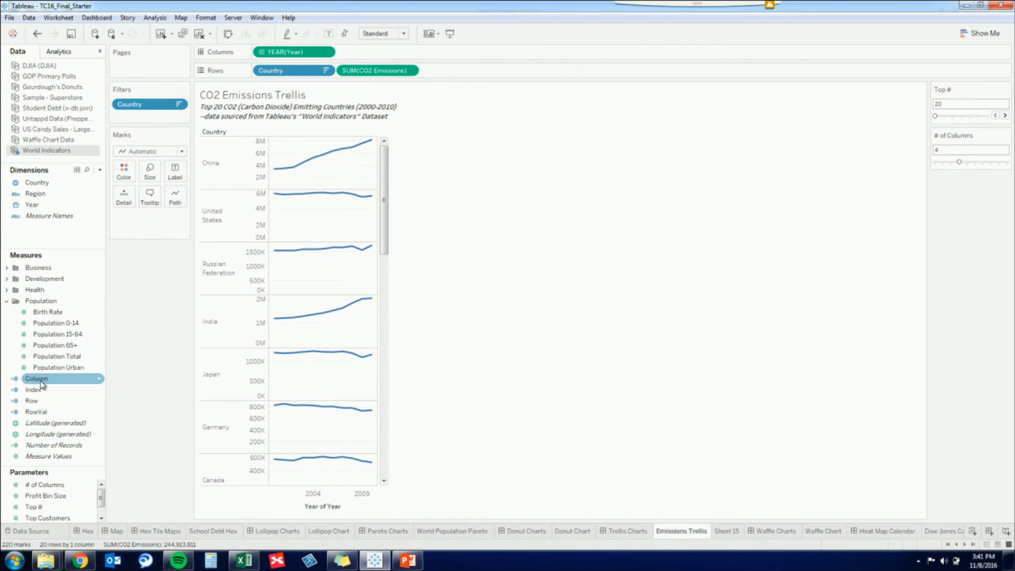
right_click(43, 384)
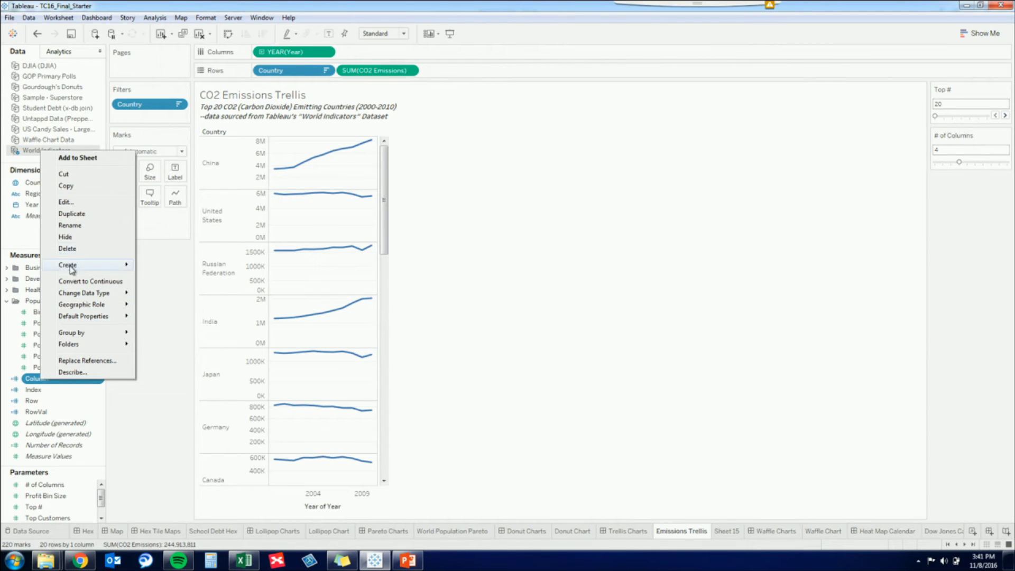
click(79, 202)
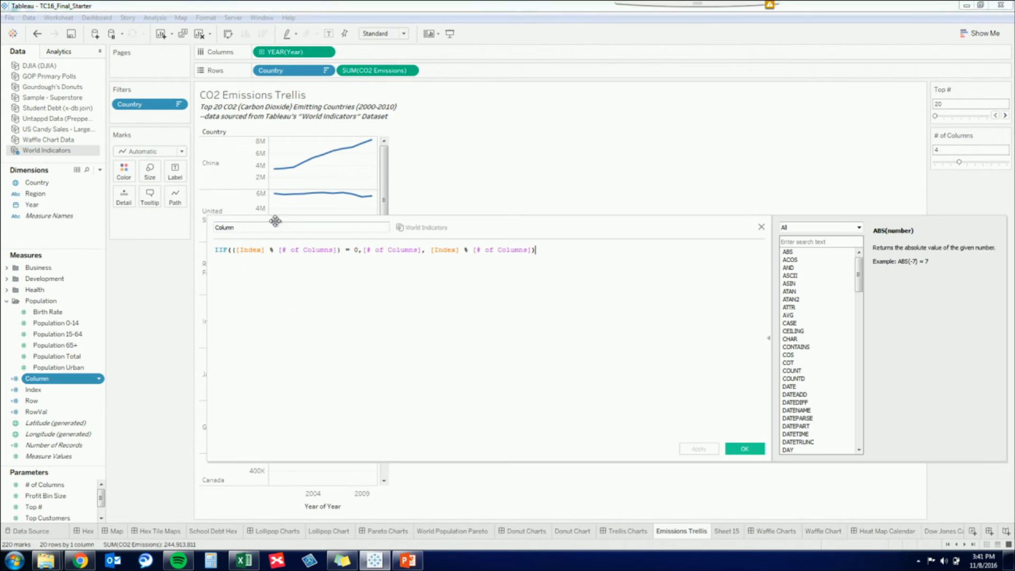
drag(553, 247, 239, 251)
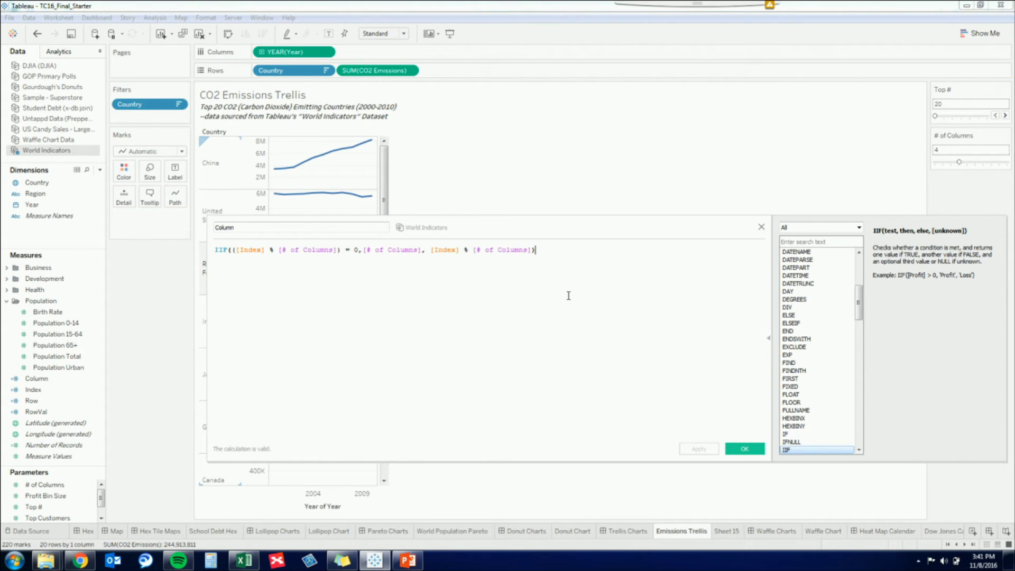
scroll(626, 286, up, 4)
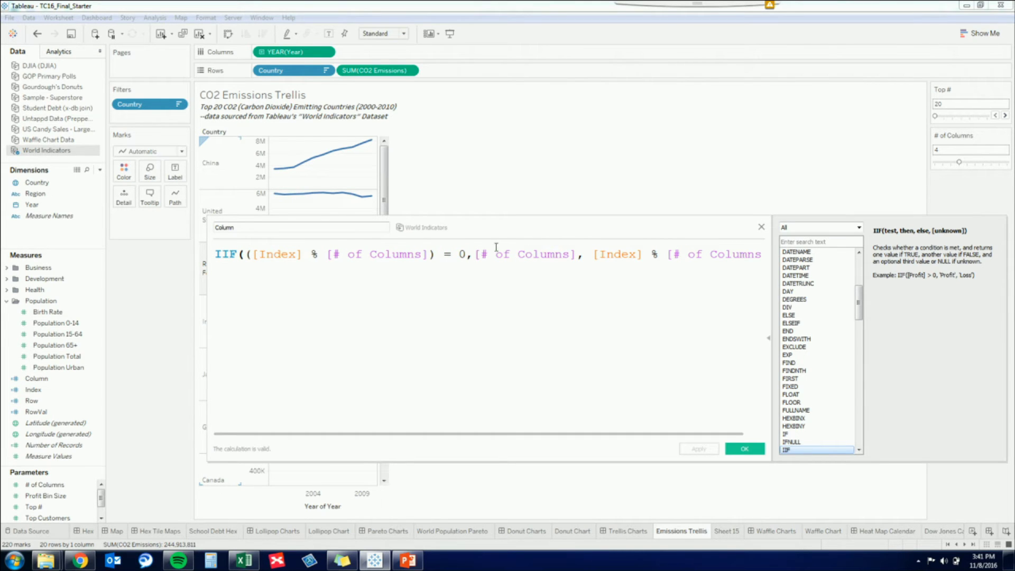
drag(206, 215, 88, 144)
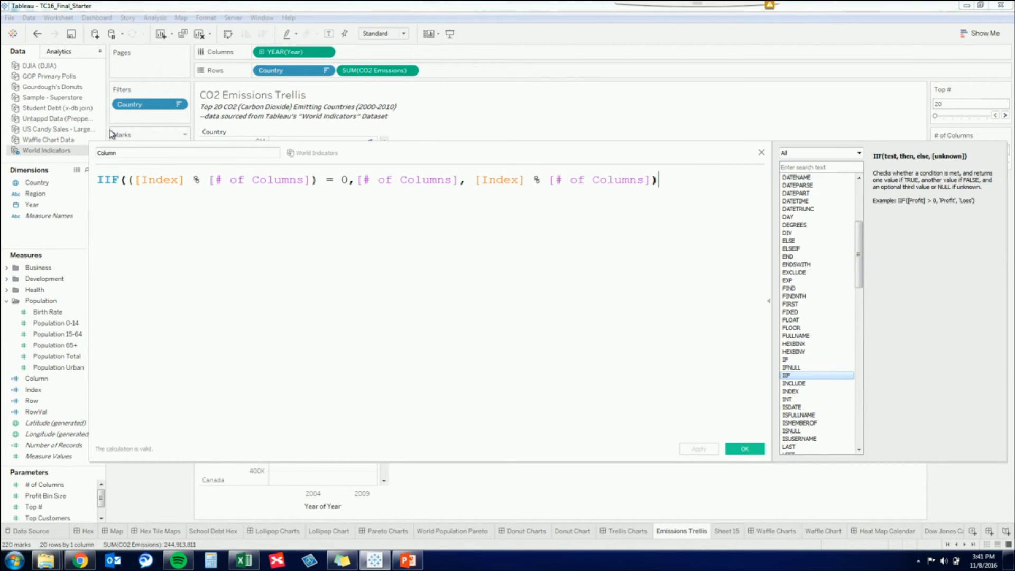
click(658, 180)
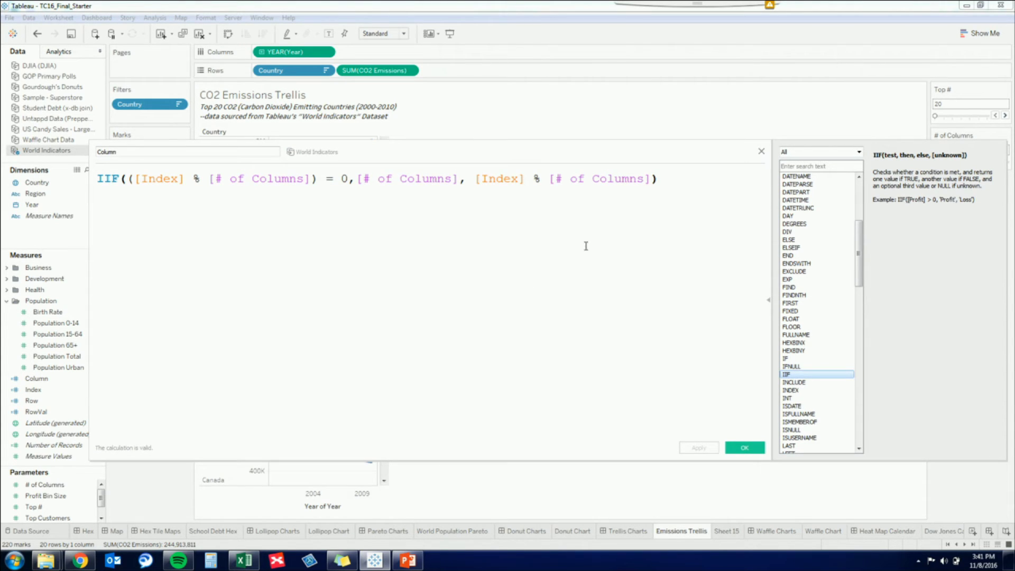
click(761, 153)
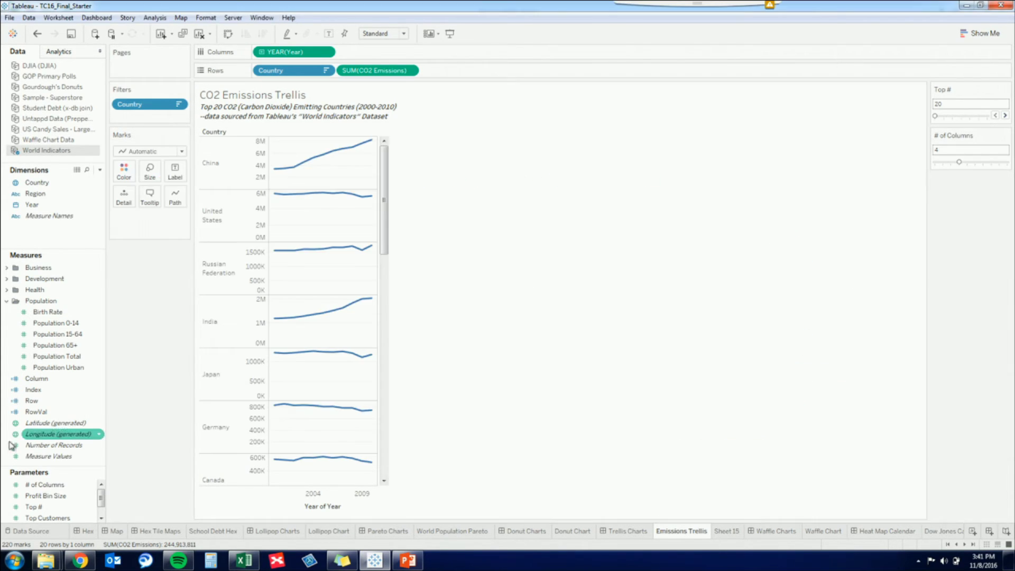
Place the Column calculation ahead of YEAR(Year) on Columns and compute it using Country.
drag(37, 378, 259, 52)
right_click(278, 52)
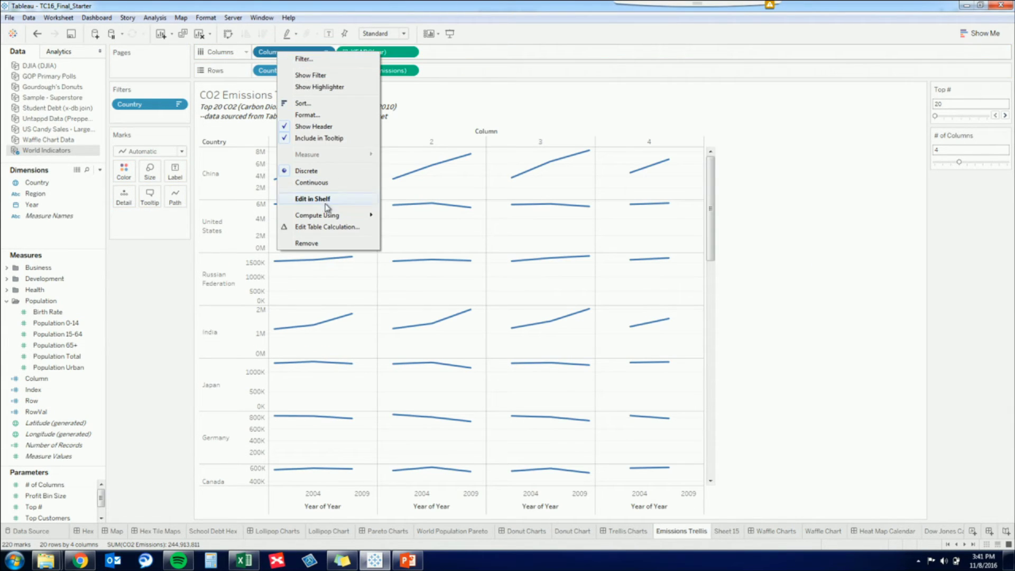
mouse_move(331, 215)
click(423, 326)
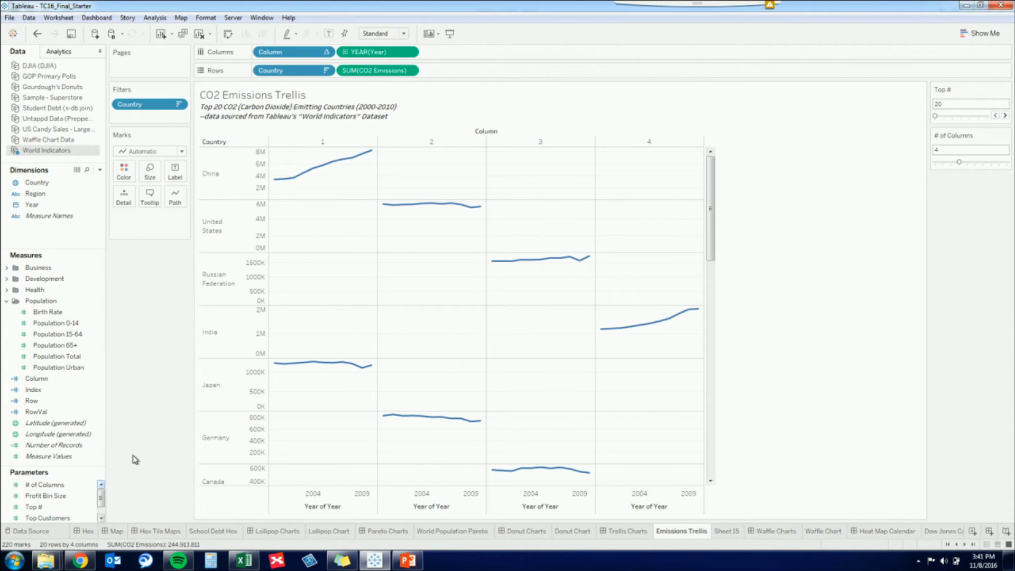
Examine the RowVal calculated field's formula in an enlarged editor, leaving it unedited.
click(58, 401)
click(47, 412)
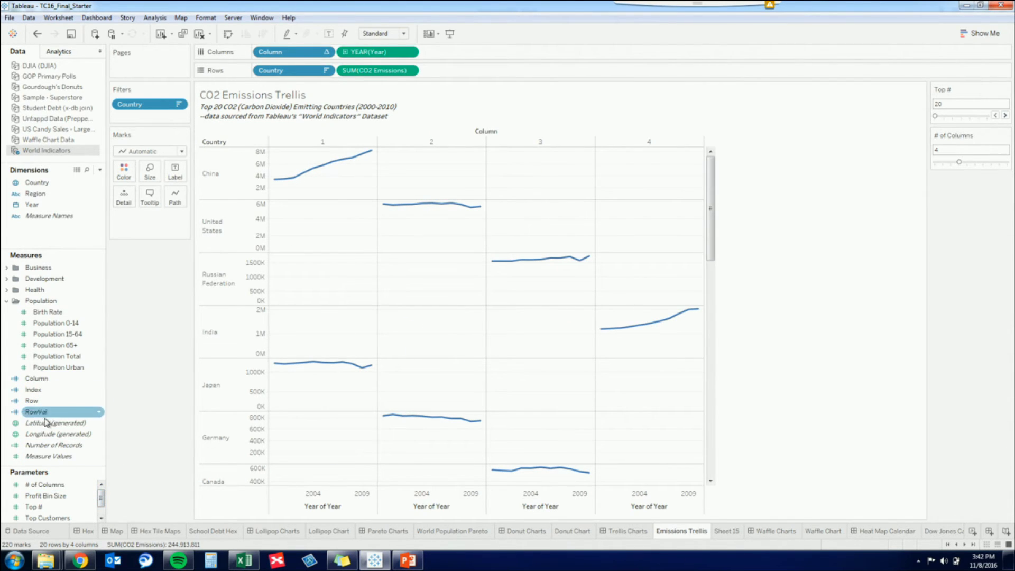
right_click(46, 416)
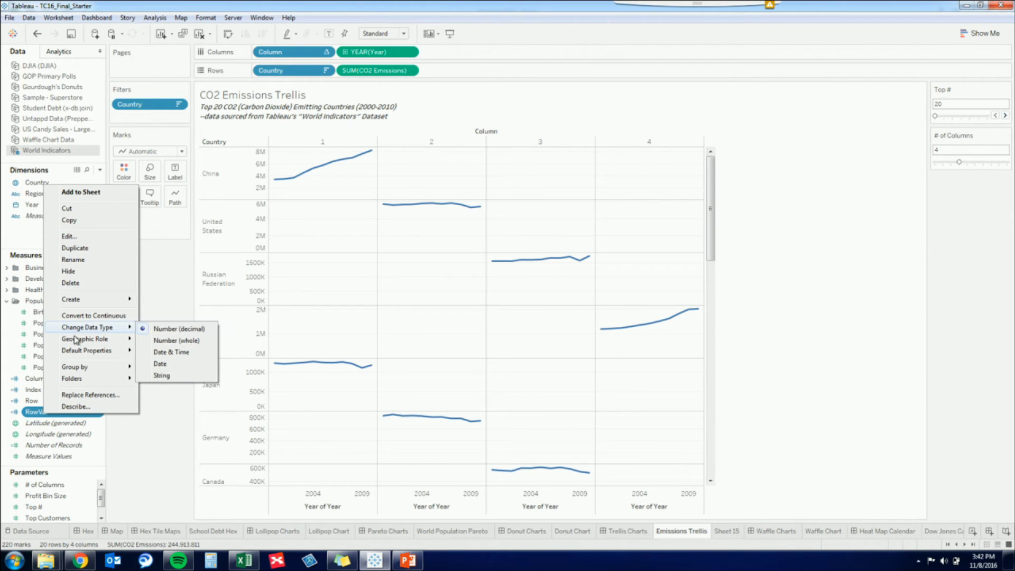
click(69, 236)
ctrl+scroll(209, 240, up, 3)
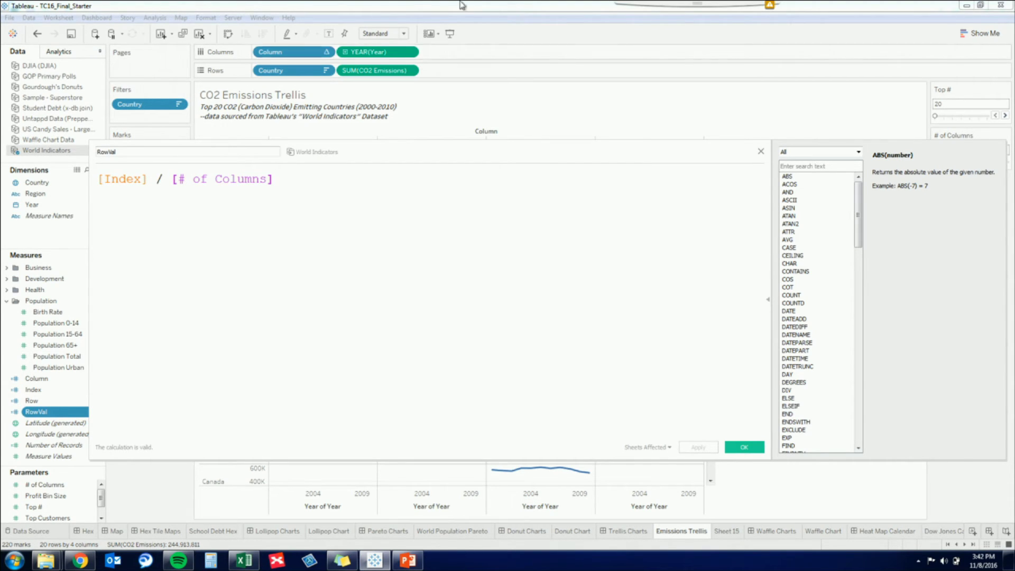
click(761, 152)
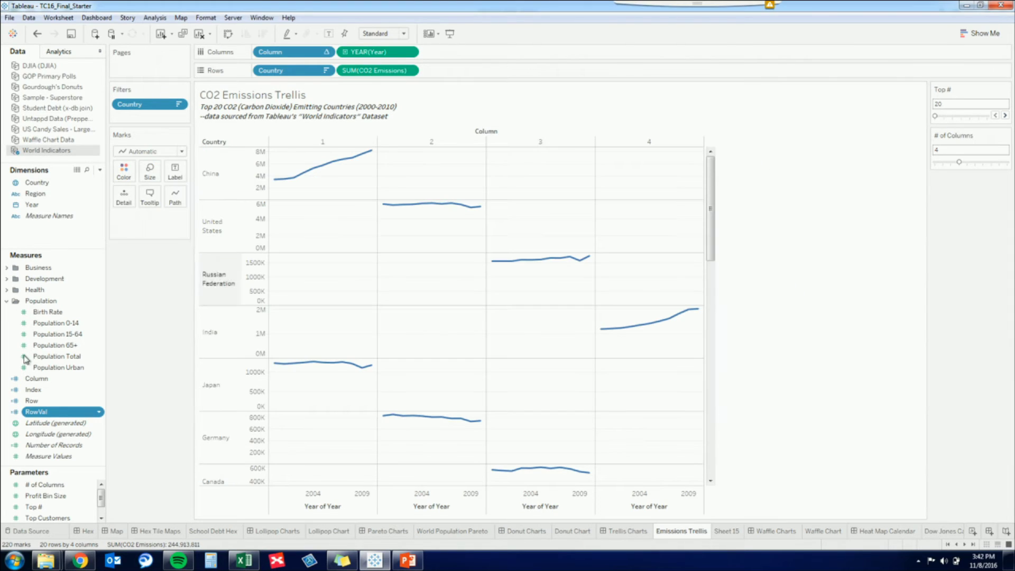
Examine the Row calculated field's if/elseif formula in an enlarged editor, leaving it unedited.
right_click(46, 401)
mouse_move(101, 286)
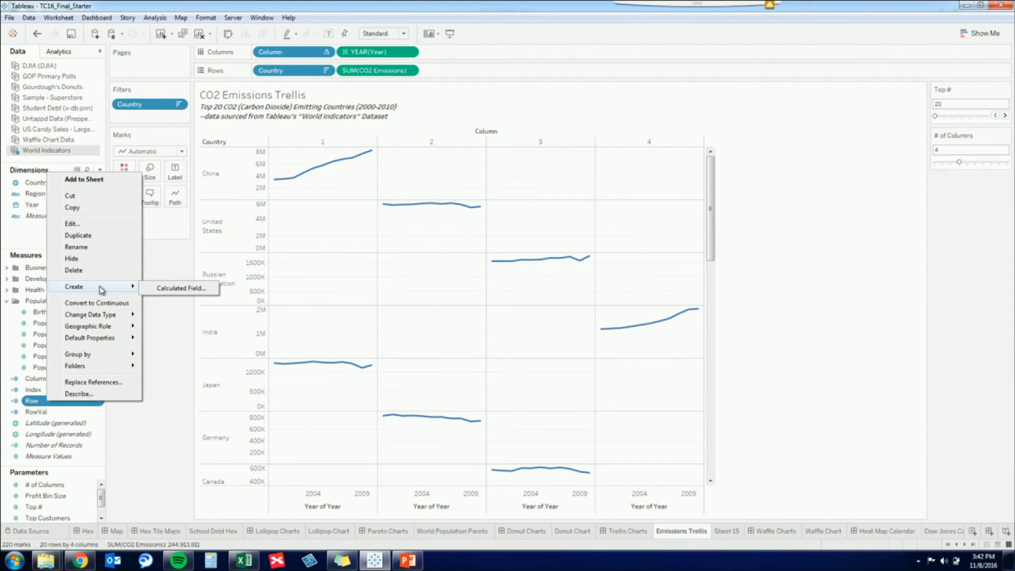
click(80, 235)
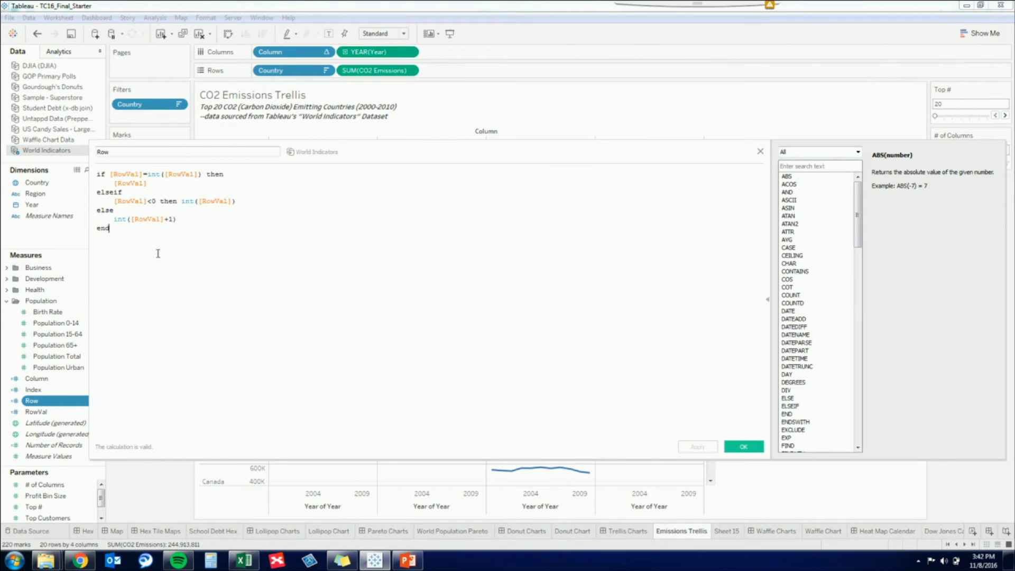
scroll(163, 257, up, 5)
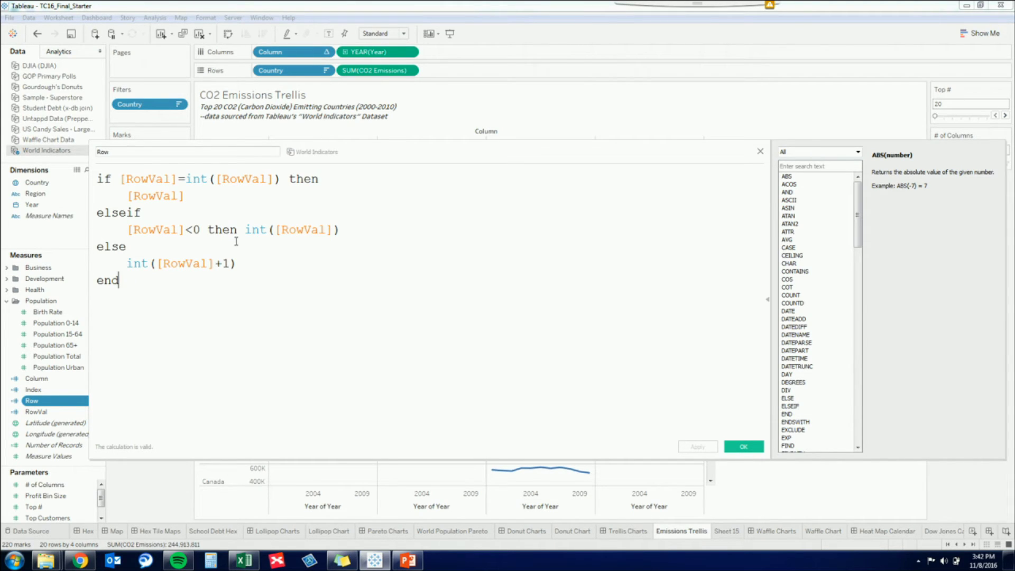
click(760, 152)
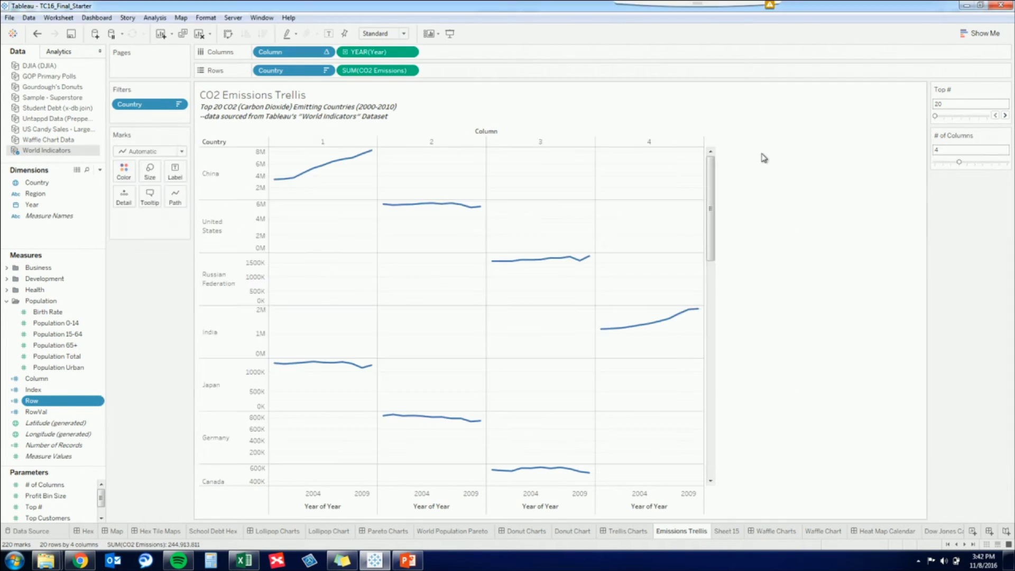
Place the Row calculation first on Rows, compute it using Country, and move Country from Rows to Label.
drag(32, 401, 260, 76)
click(327, 73)
mouse_move(309, 243)
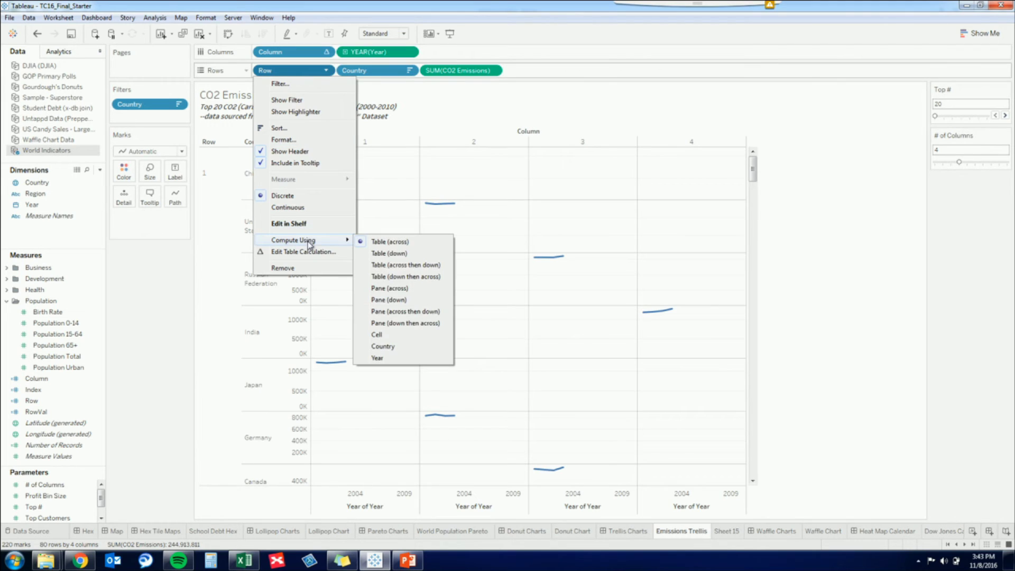
click(405, 347)
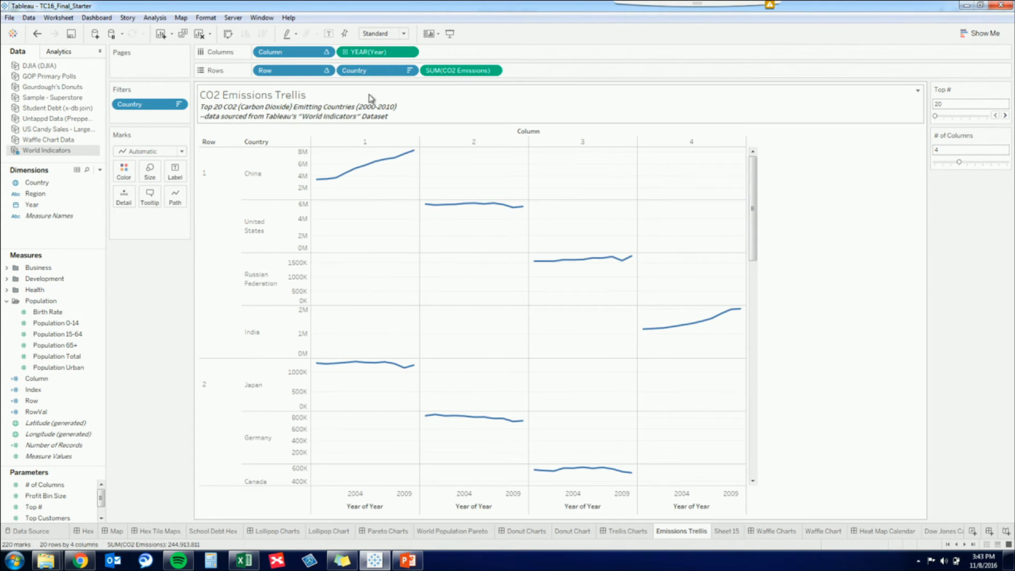
drag(376, 76, 185, 174)
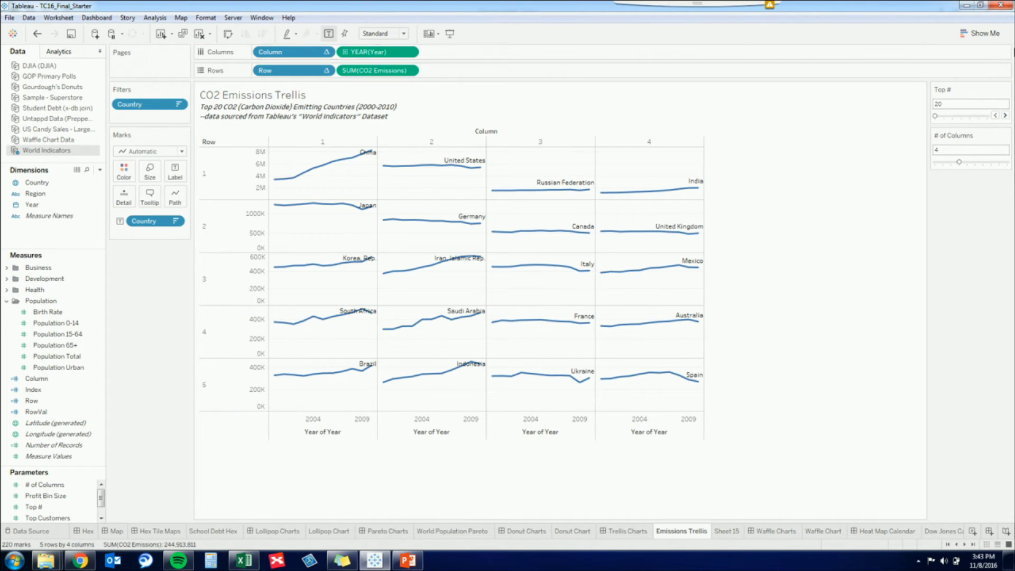
Try higher # of Columns values such as 6 on the trellis, and return the parameter to 4.
drag(968, 166, 976, 169)
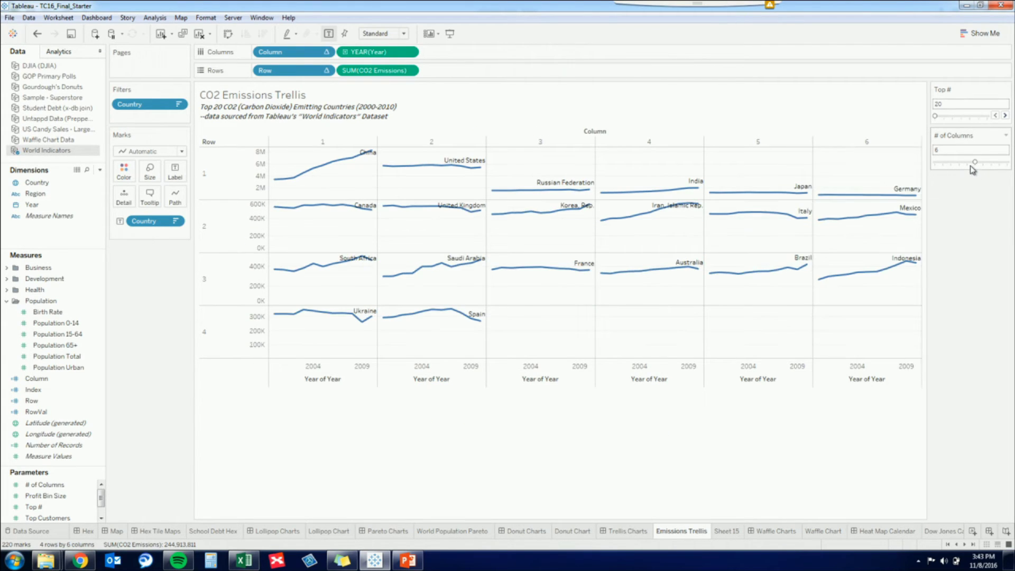
click(989, 163)
drag(984, 165, 959, 164)
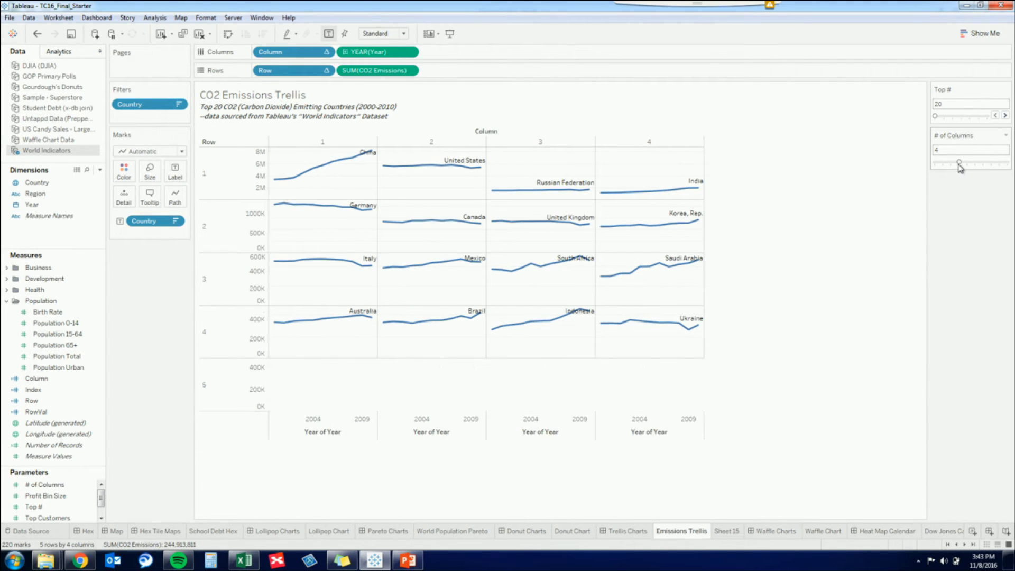
Set the Top # parameter to 25 and # of Columns to 5.
click(1003, 117)
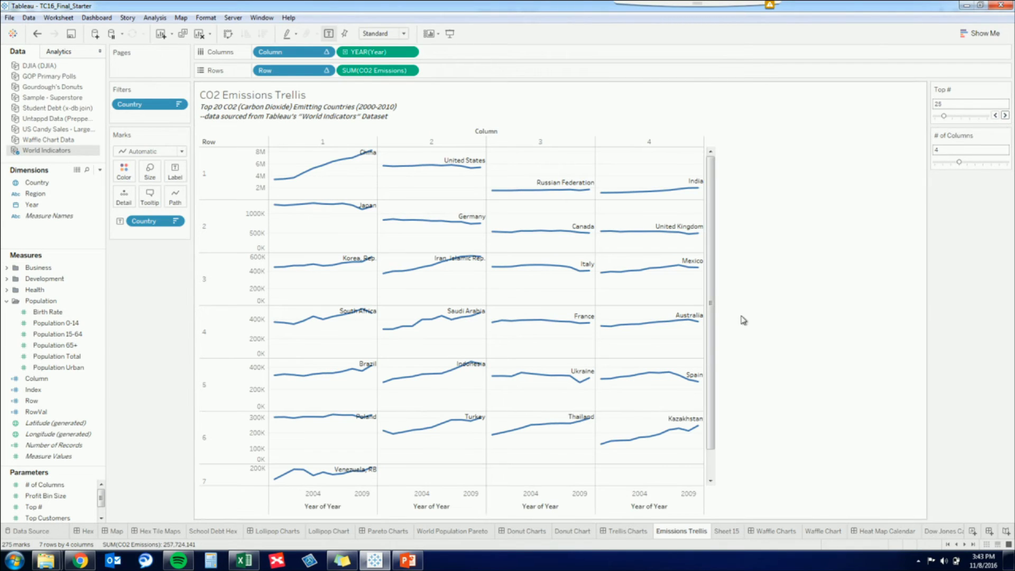
click(972, 164)
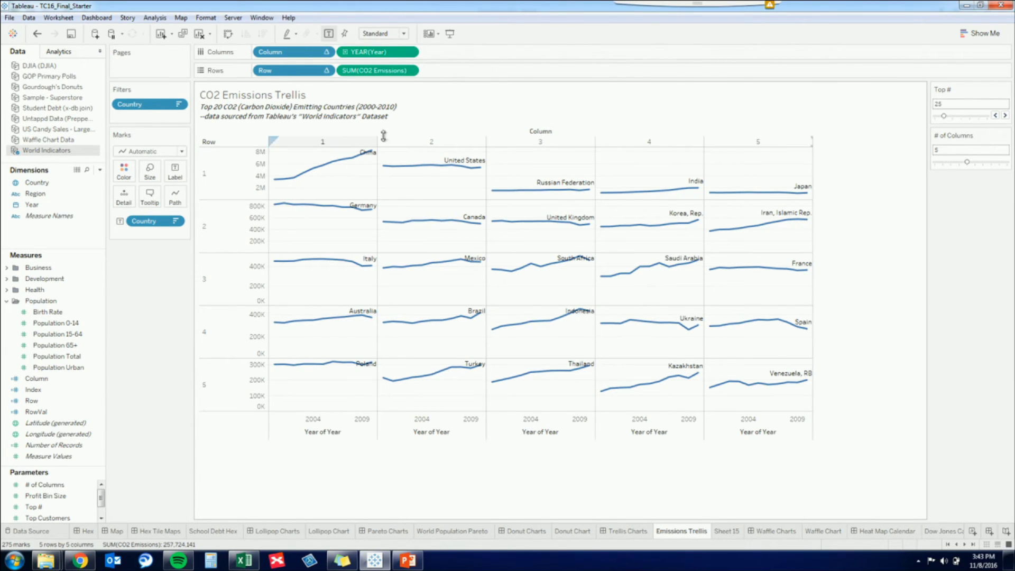
Hide the Column and Row headers of the trellis chart and clear the row selection.
right_click(351, 144)
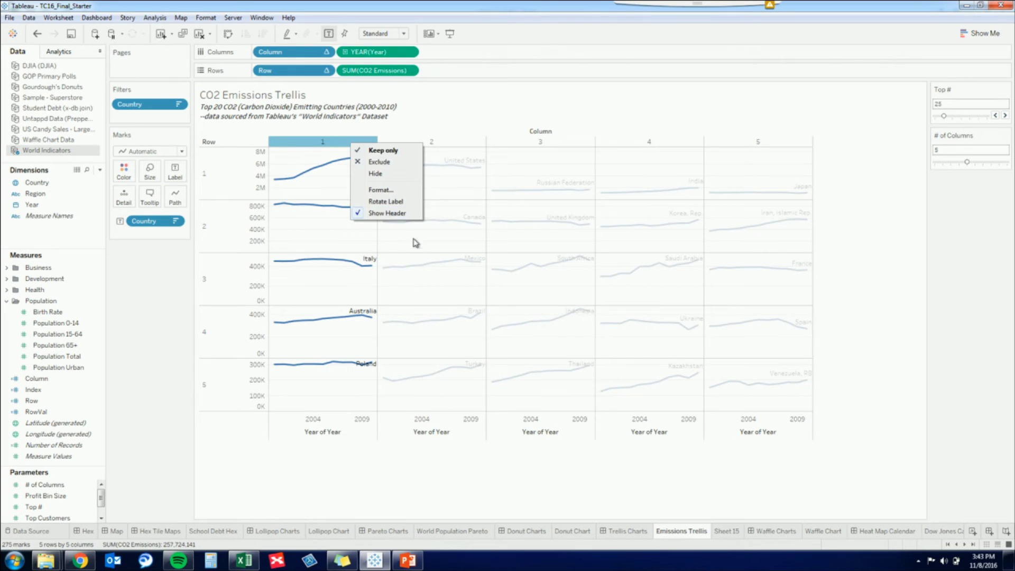
click(400, 213)
right_click(229, 215)
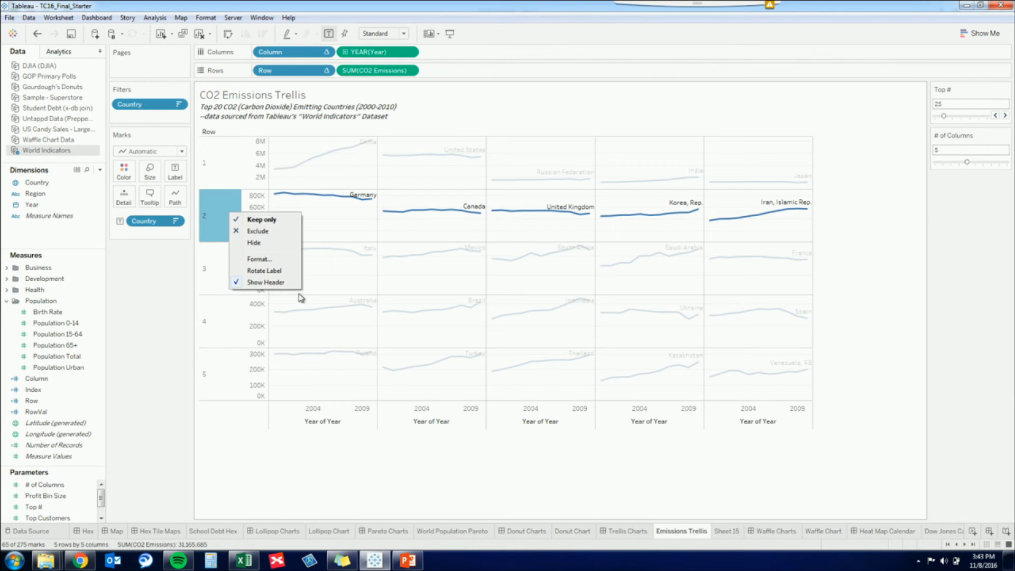
click(294, 284)
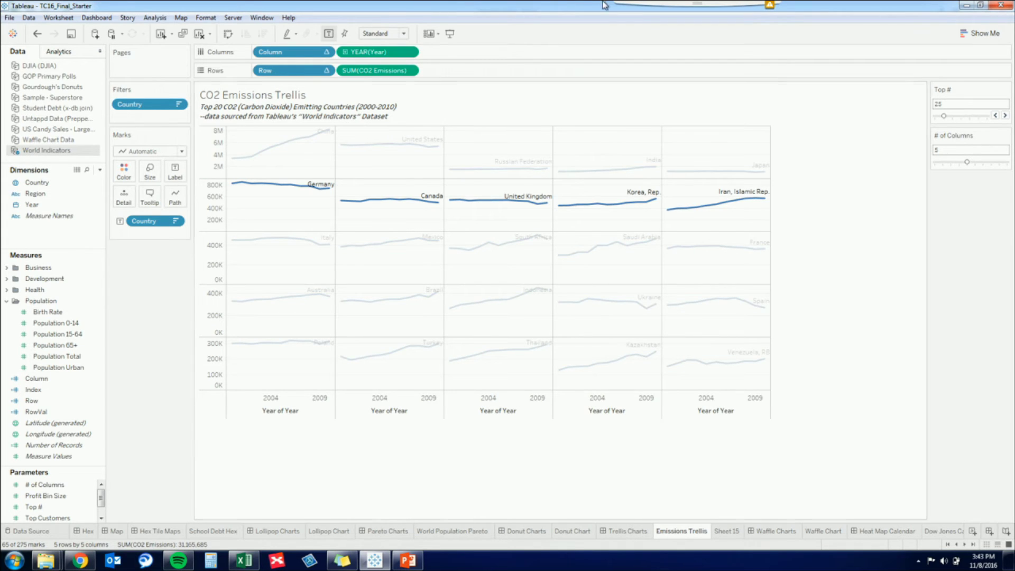
click(264, 143)
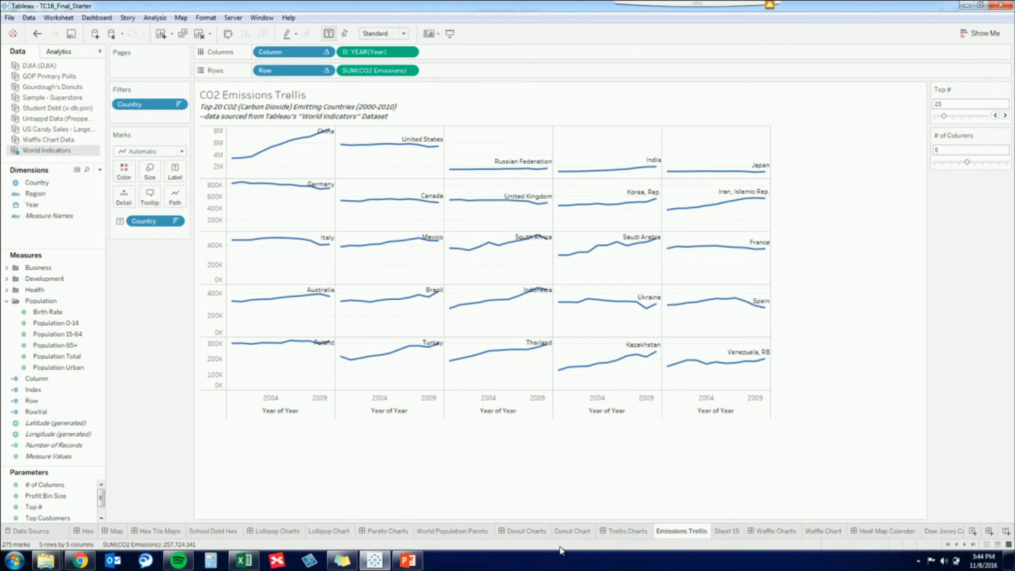
View the Waffle Charts dashboard with its example charts and use cases.
mouse_move(724, 541)
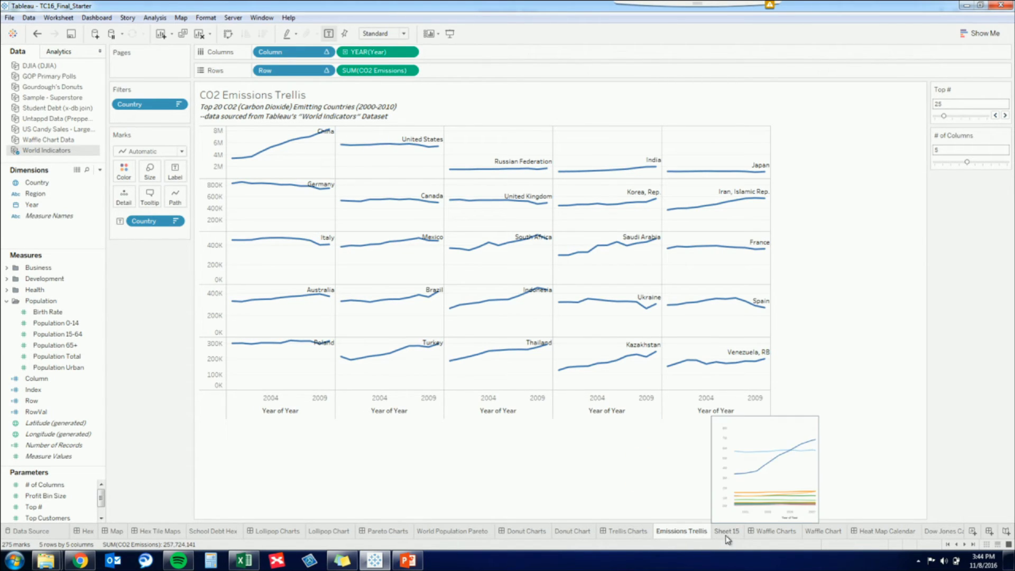
mouse_move(763, 540)
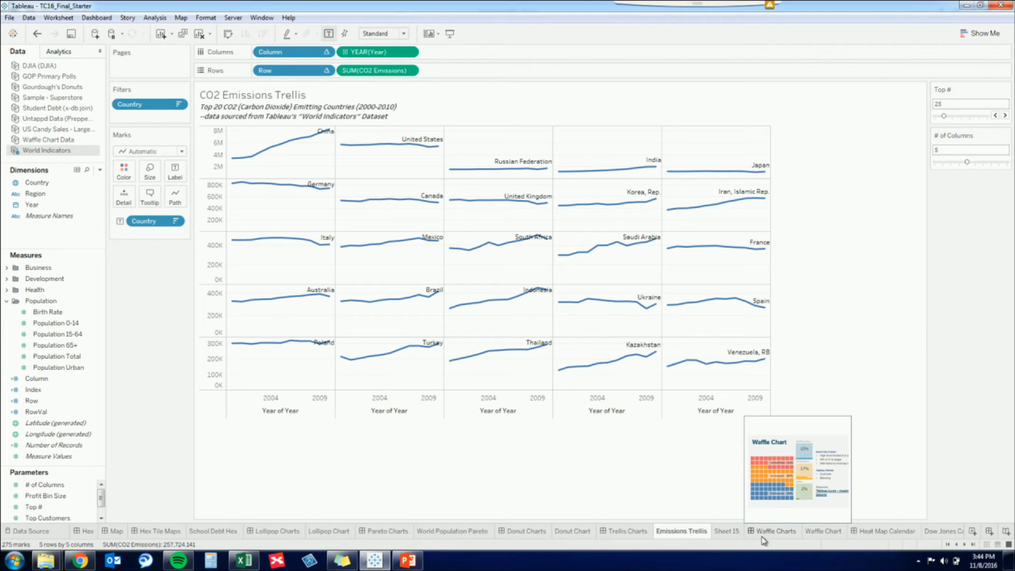
click(763, 537)
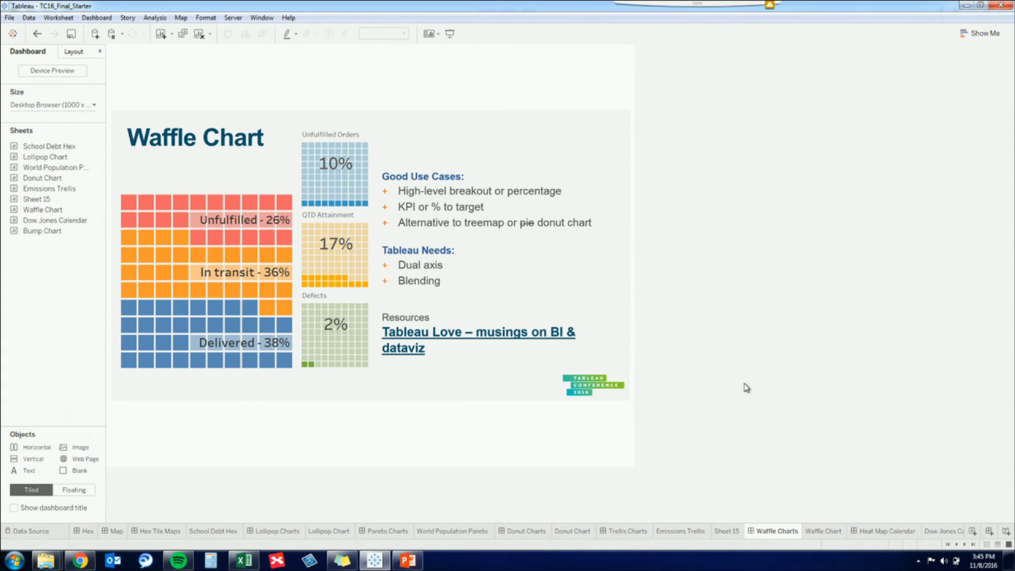
Open the blank Waffle Chart worksheet and switch to the Waffle Chart Data source.
mouse_move(821, 534)
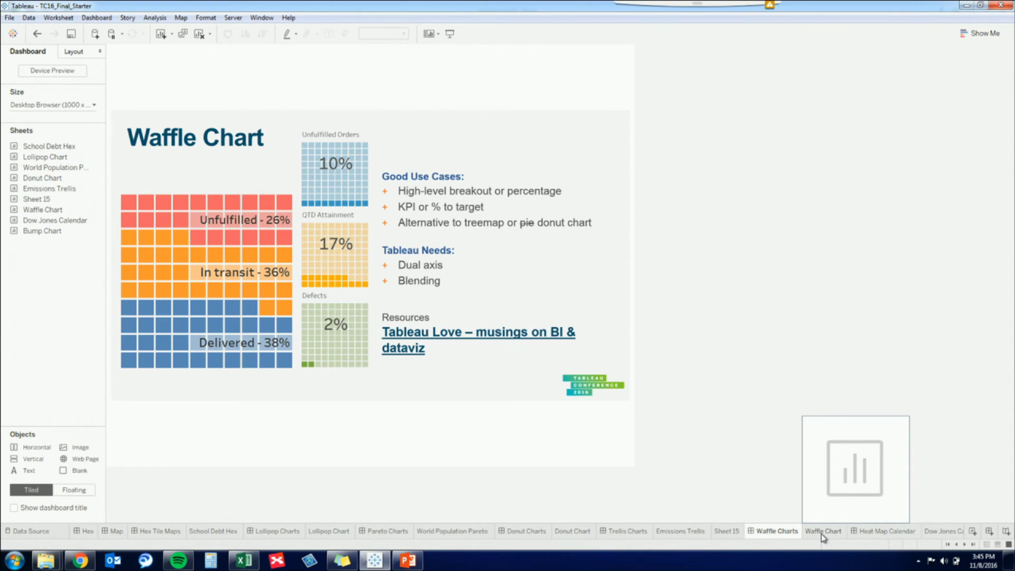
click(821, 533)
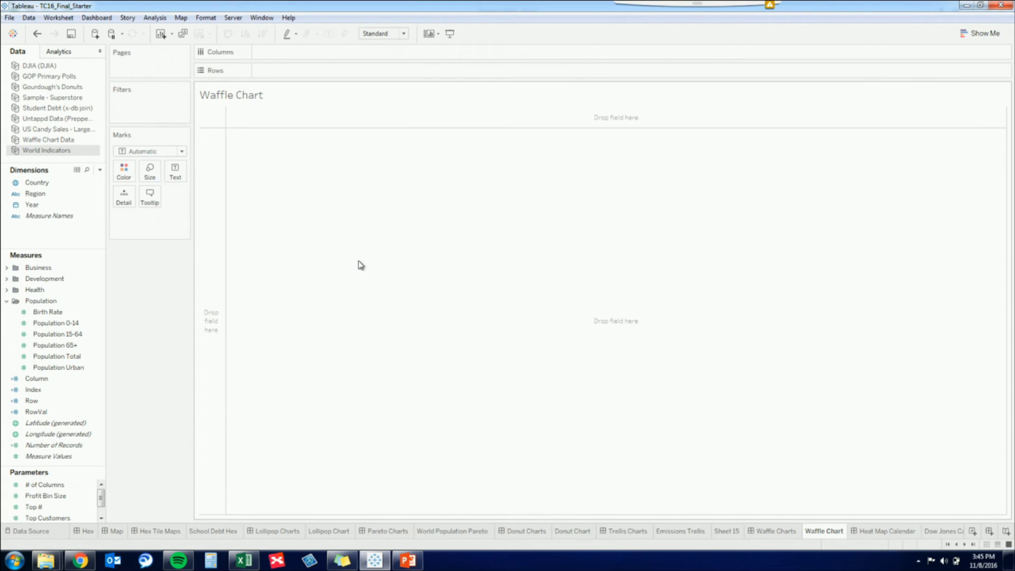
click(60, 140)
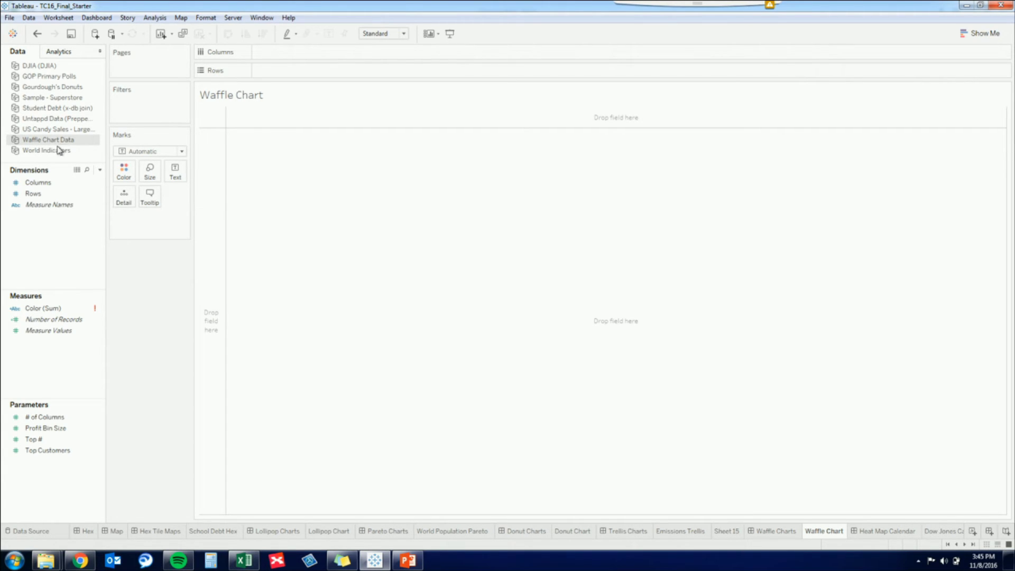
View the underlying records of Waffle Chart Data and examine how the Columns and Rows values pair up.
click(77, 170)
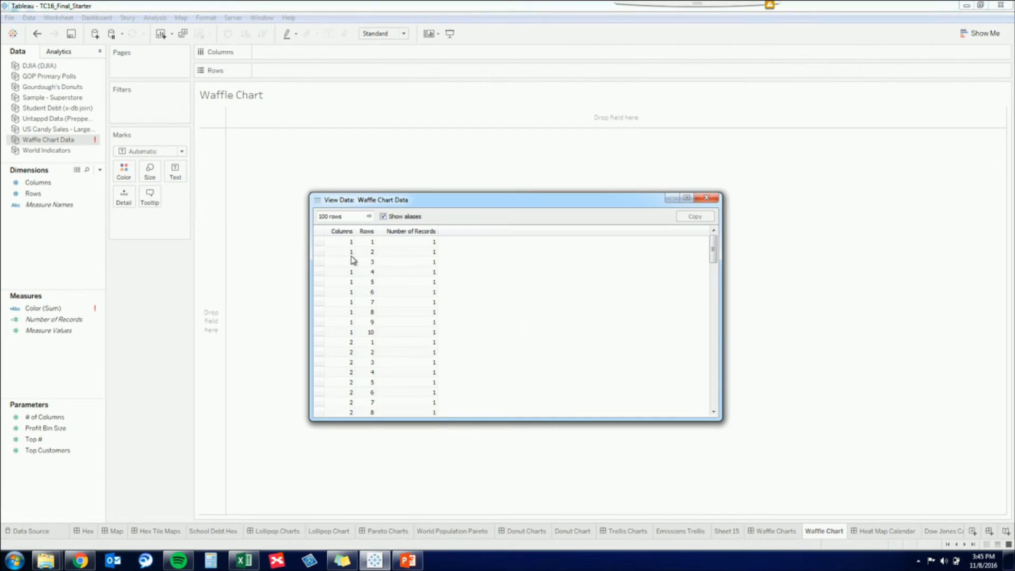
click(345, 244)
drag(344, 244, 349, 395)
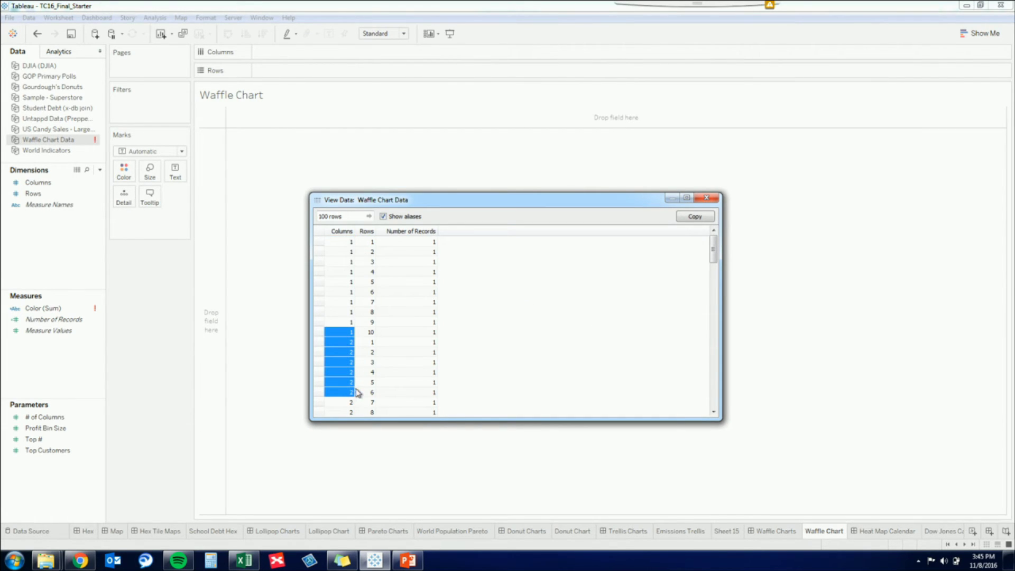
drag(370, 243, 372, 334)
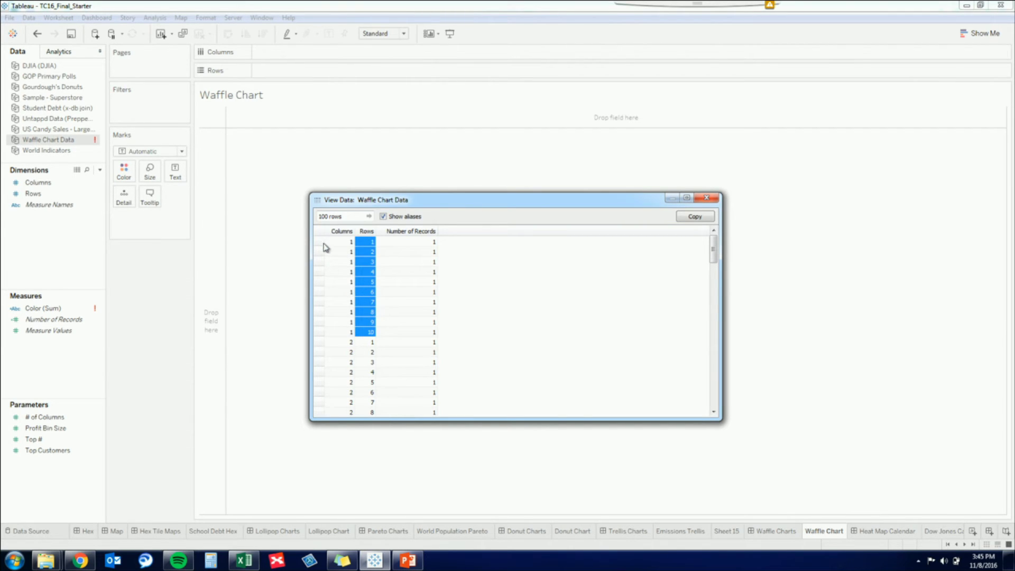
click(707, 199)
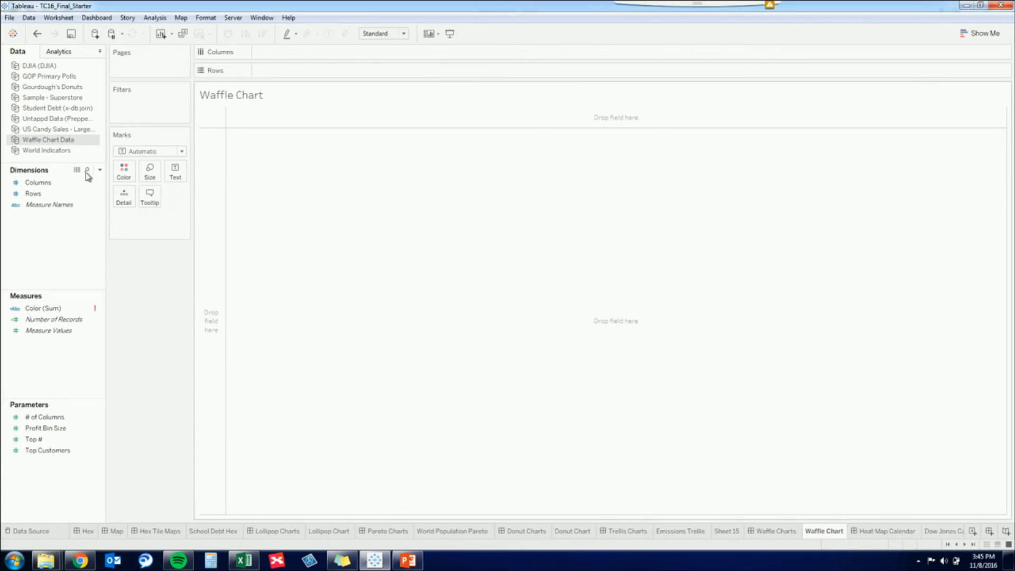
Place the Columns dimension on Columns and the Rows dimension on Rows.
drag(34, 195, 281, 52)
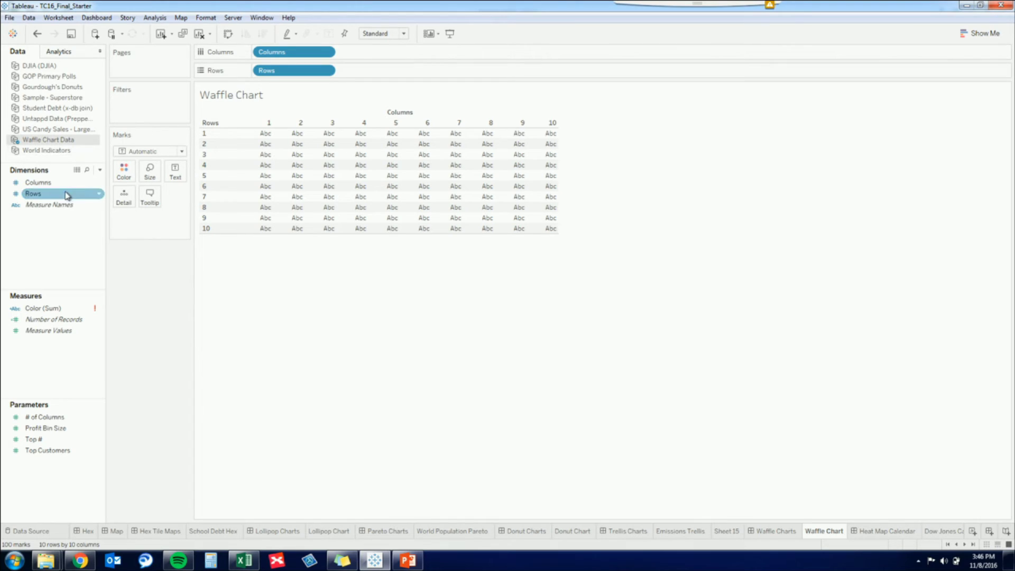
Create a combined field from the Columns and Rows dimensions and place it on Detail.
click(49, 194)
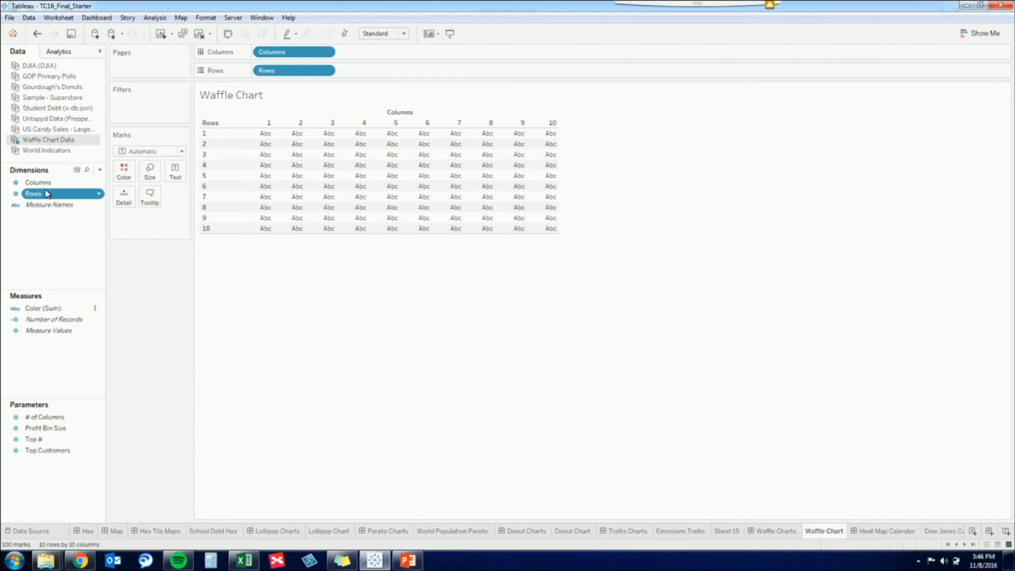
ctrl+click(45, 185)
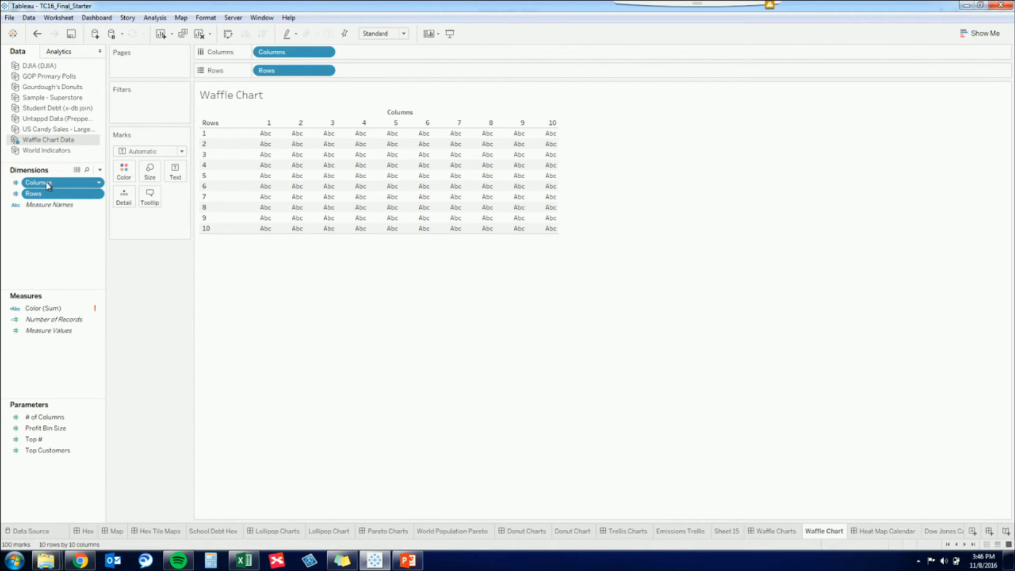
right_click(46, 182)
mouse_move(74, 217)
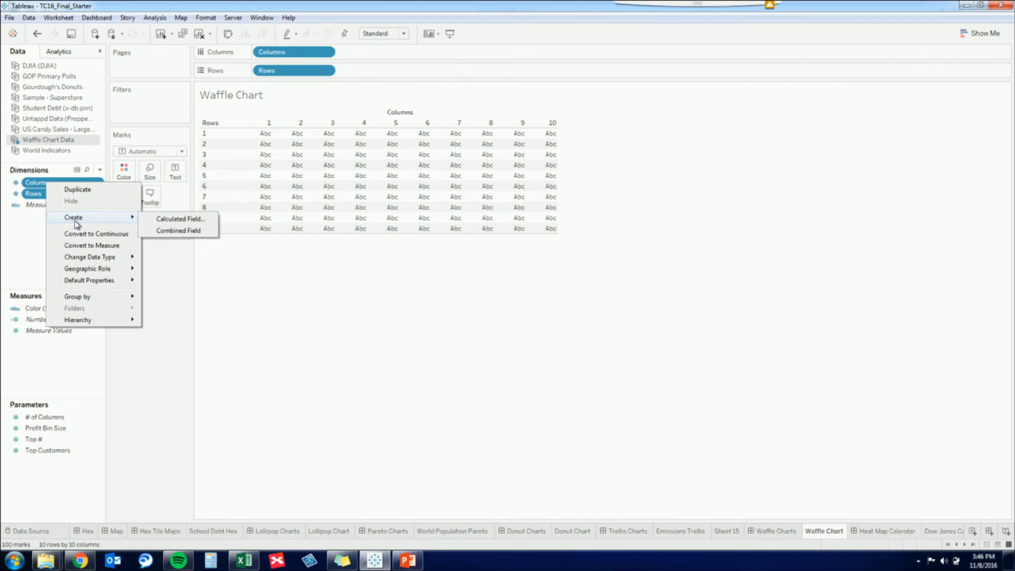
click(166, 232)
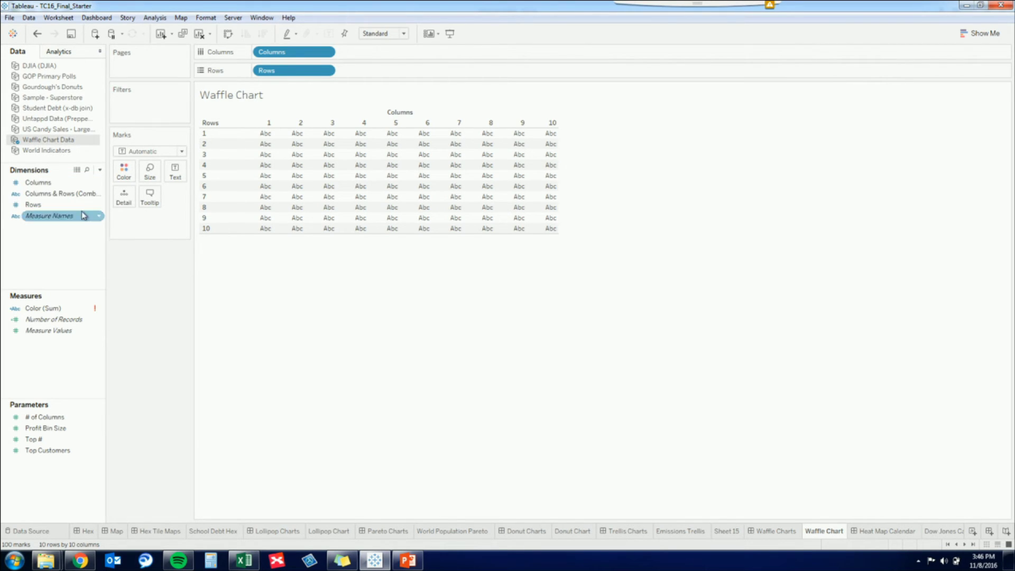
drag(45, 196, 122, 197)
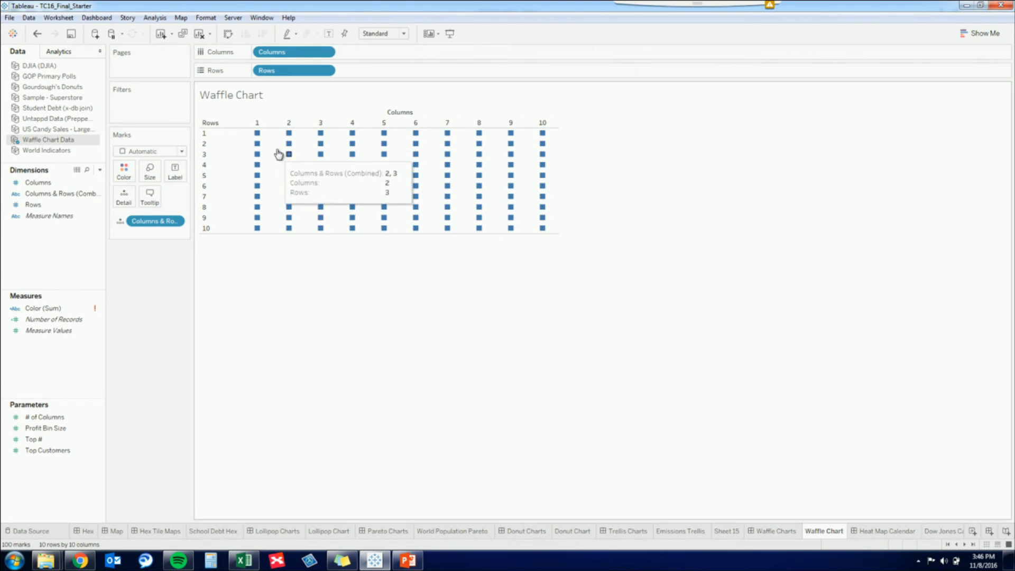
Set the mark type to Square and switch to the Untappd Data (Prepped) source to list its fields.
click(141, 153)
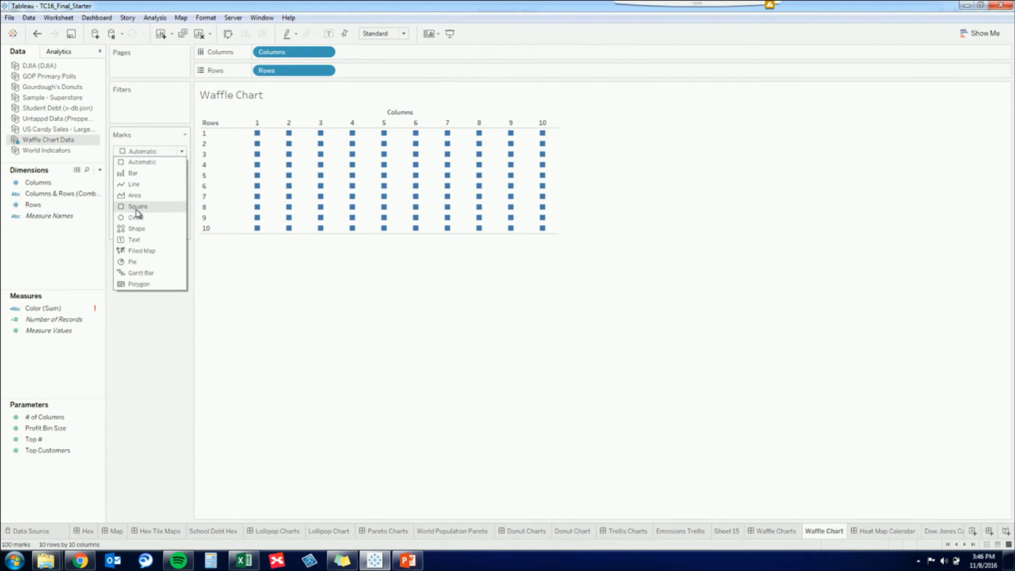
click(137, 210)
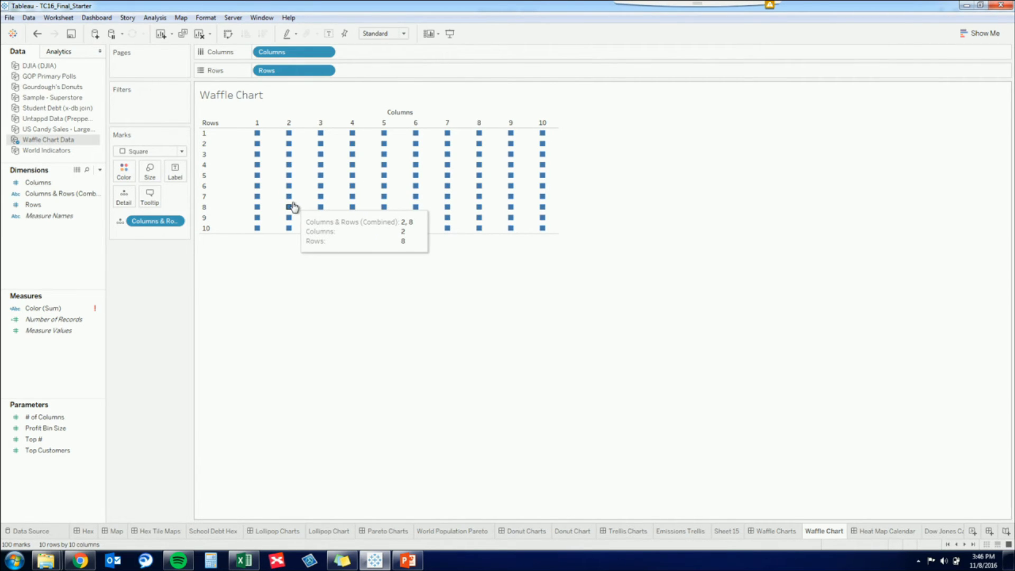
click(67, 120)
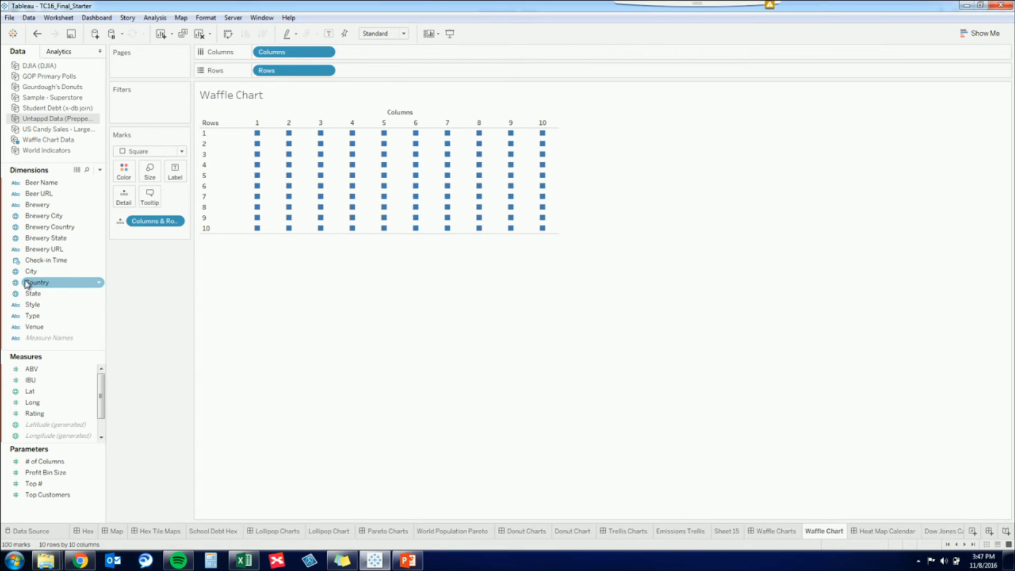
drag(45, 353, 45, 320)
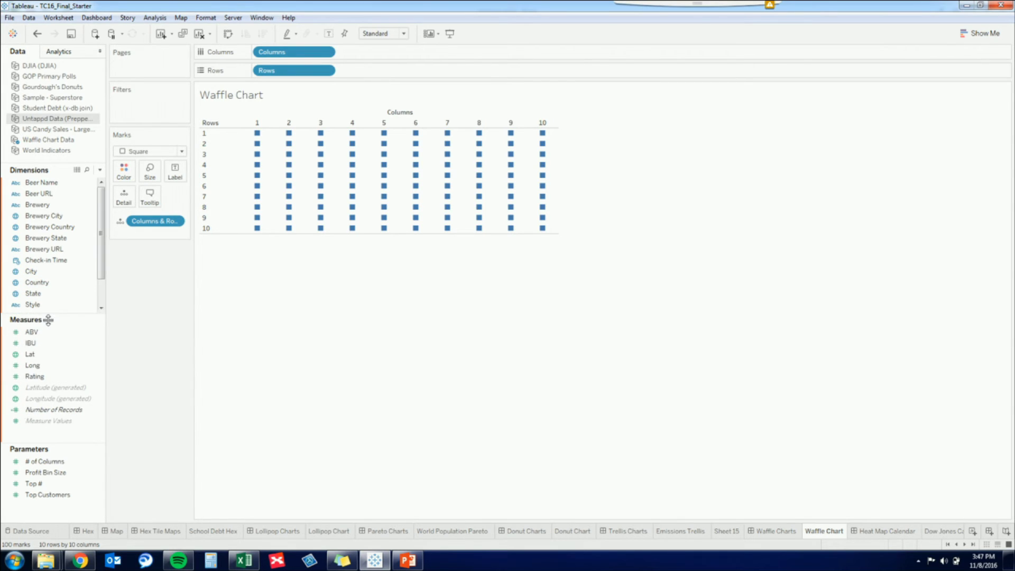
View the description of the Rating measure and load its domain of values.
right_click(62, 379)
click(103, 559)
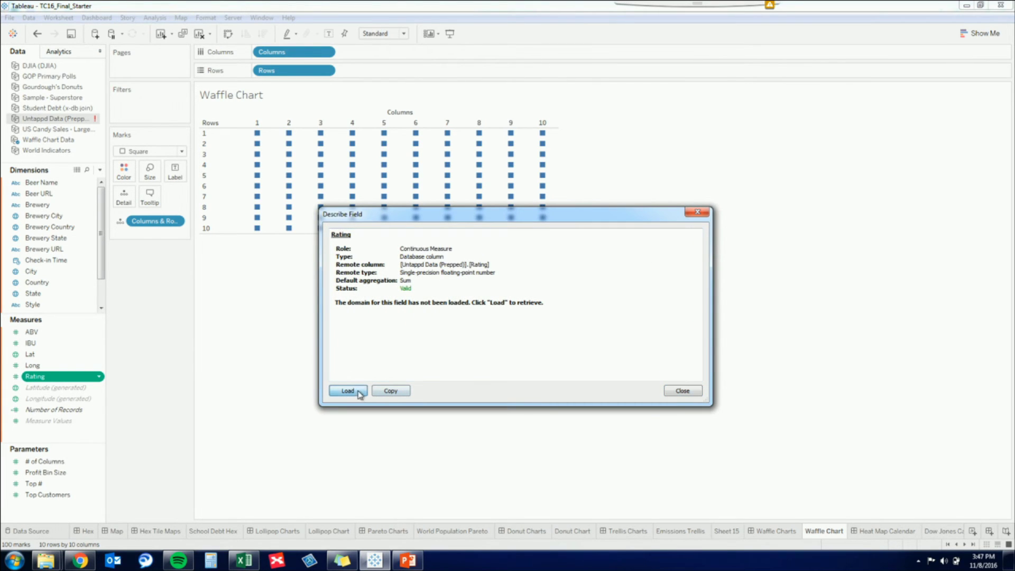
click(360, 392)
click(697, 212)
Create a calculated field from Rating named "Rating %" with the formula [Rating]/5.
right_click(53, 376)
mouse_move(84, 444)
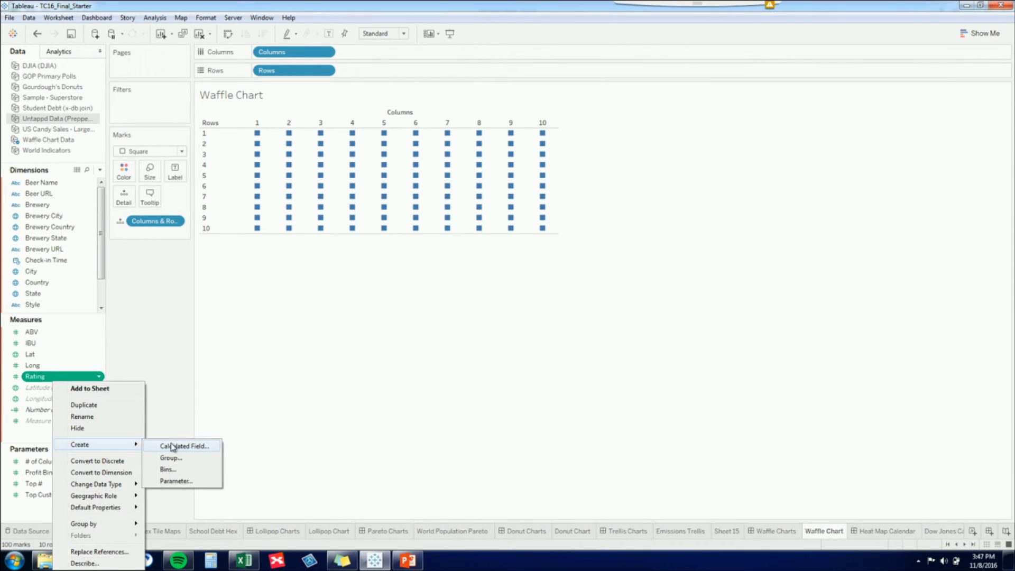
click(170, 446)
text(Rating %)
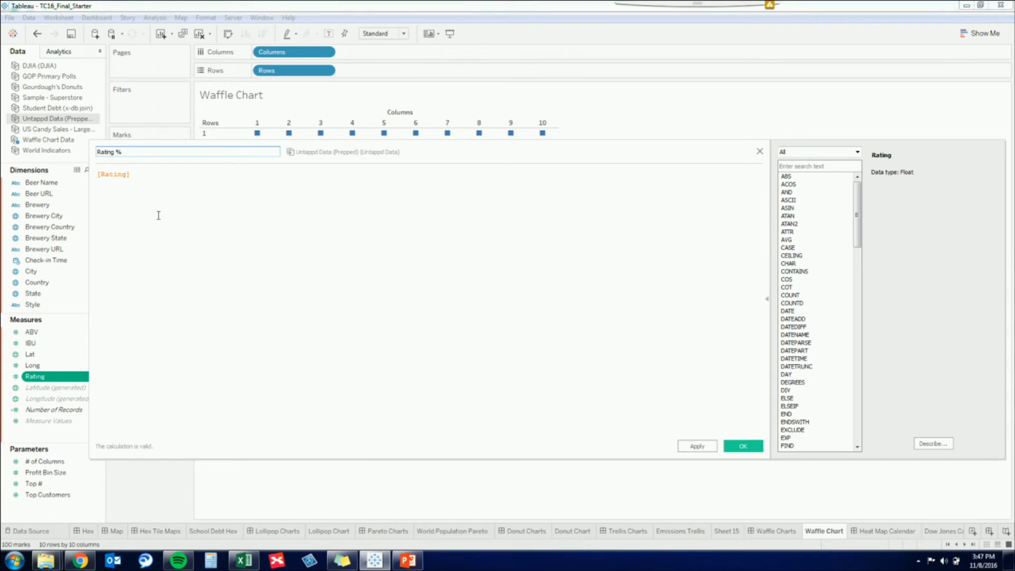
click(158, 215)
text(/5)
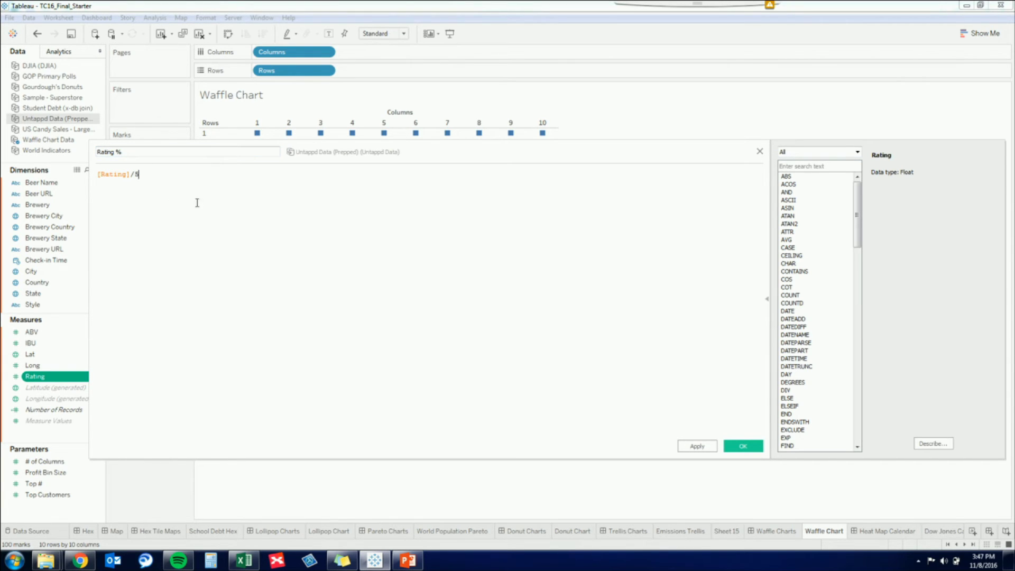
click(742, 446)
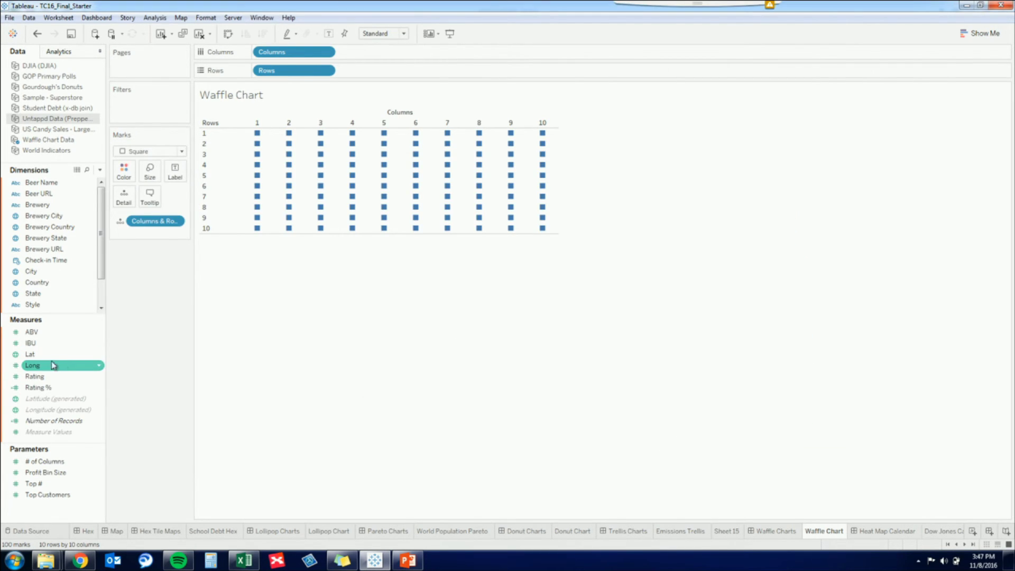
Place the Rating % measure on Detail and dismiss the data relationship warning.
click(50, 389)
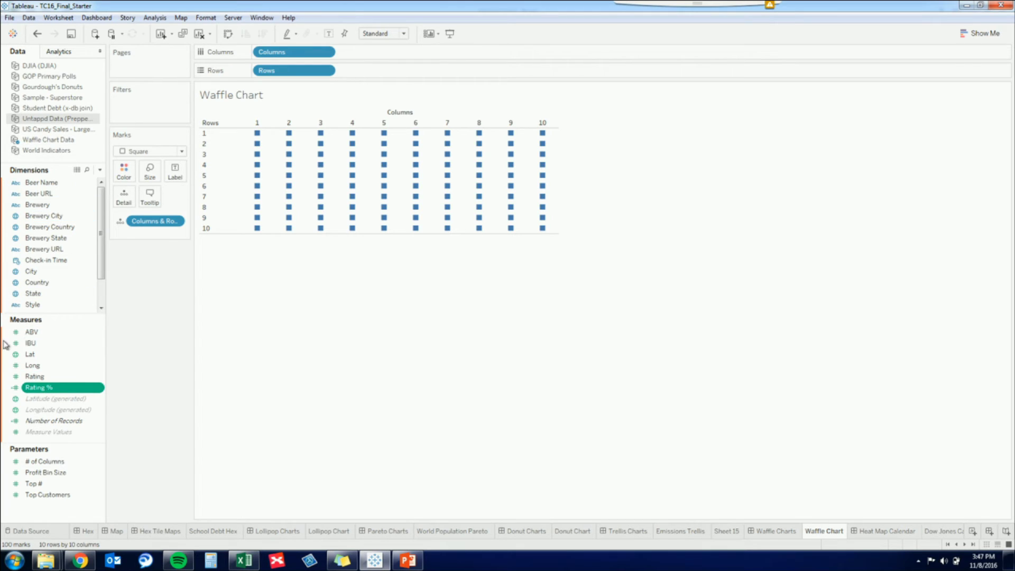
drag(65, 387, 125, 200)
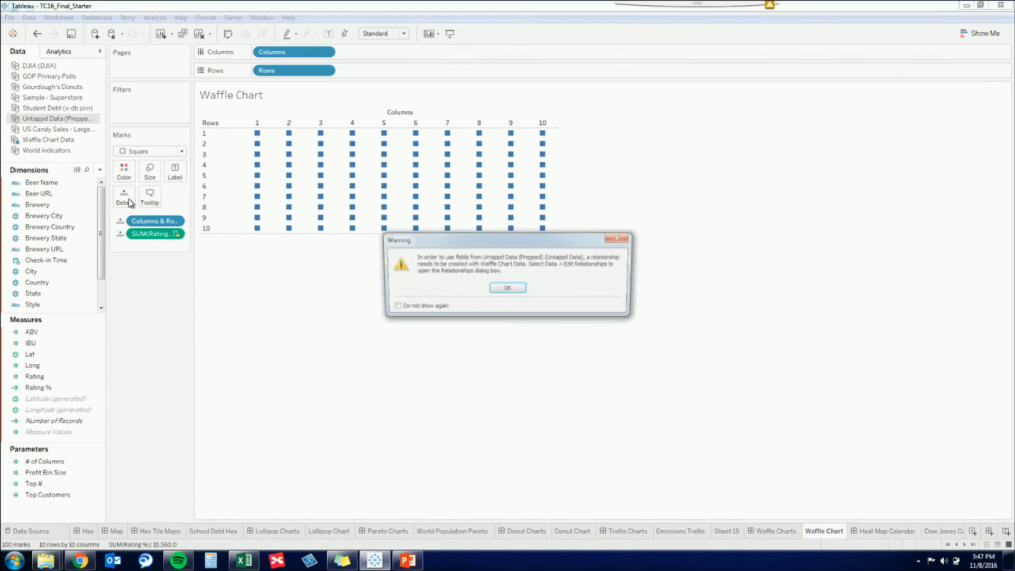
click(509, 289)
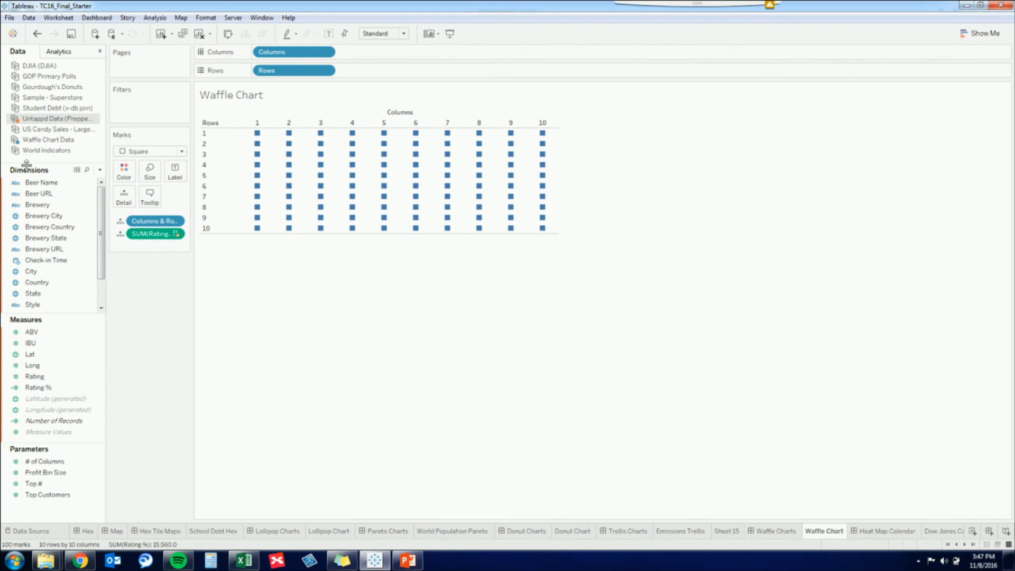
In the Color calculation of Waffle Chart Data, replace the [Insert Field] placeholder inside AVG with Rating % from the Untappd Data source.
click(42, 140)
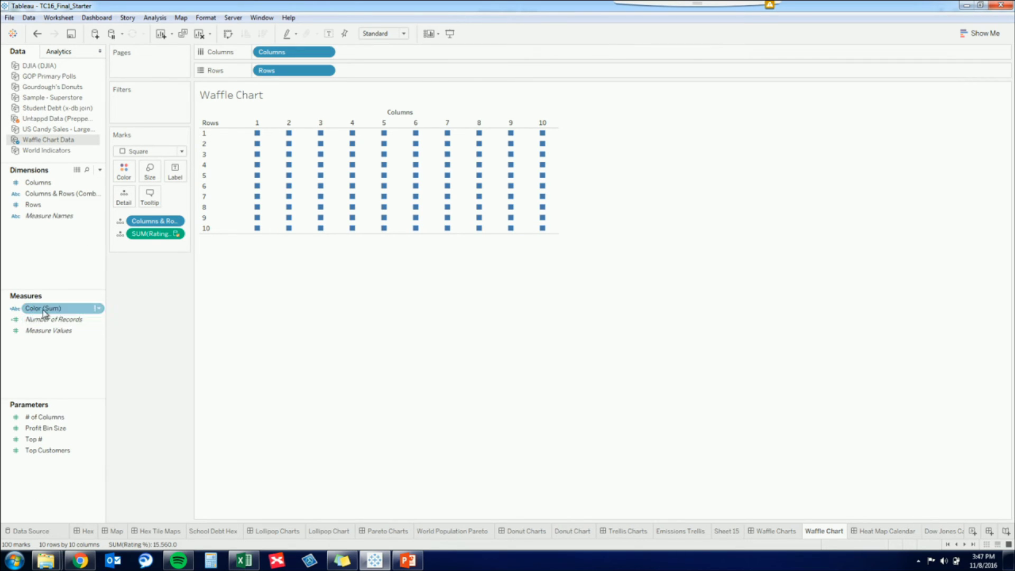
right_click(60, 305)
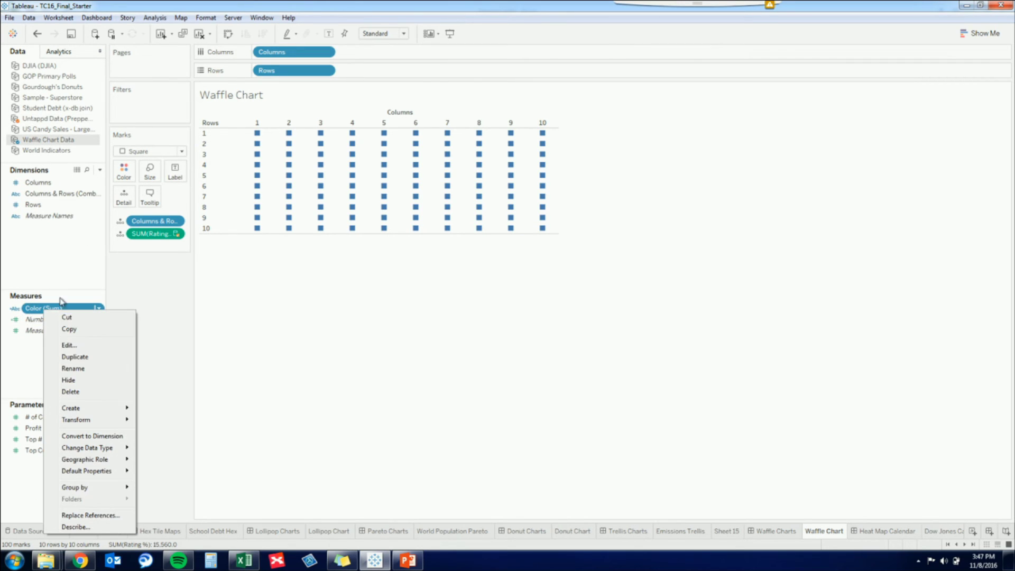
click(80, 347)
ctrl+scroll(309, 291, up, 4)
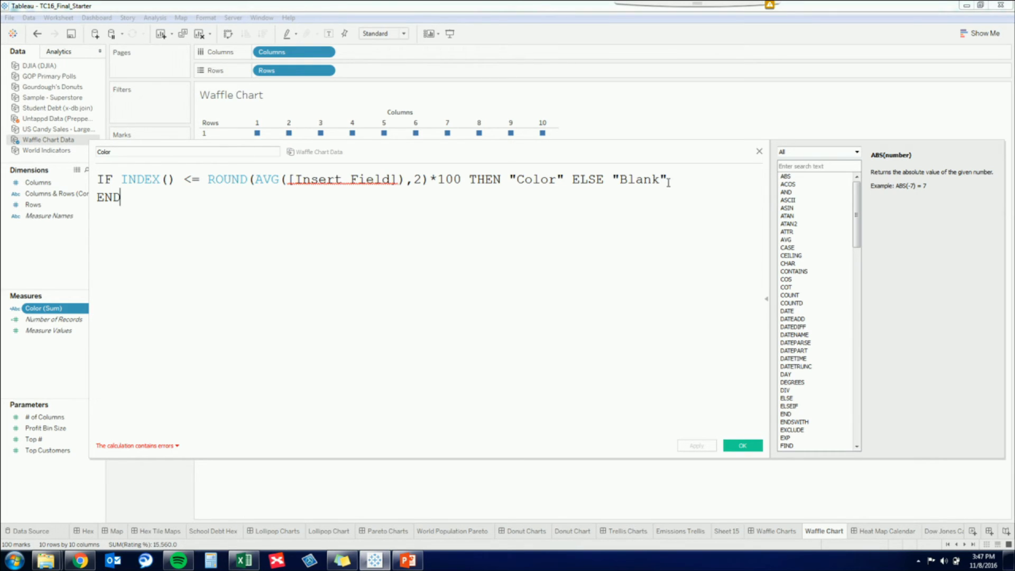
drag(670, 183, 621, 179)
click(449, 211)
drag(289, 180, 398, 180)
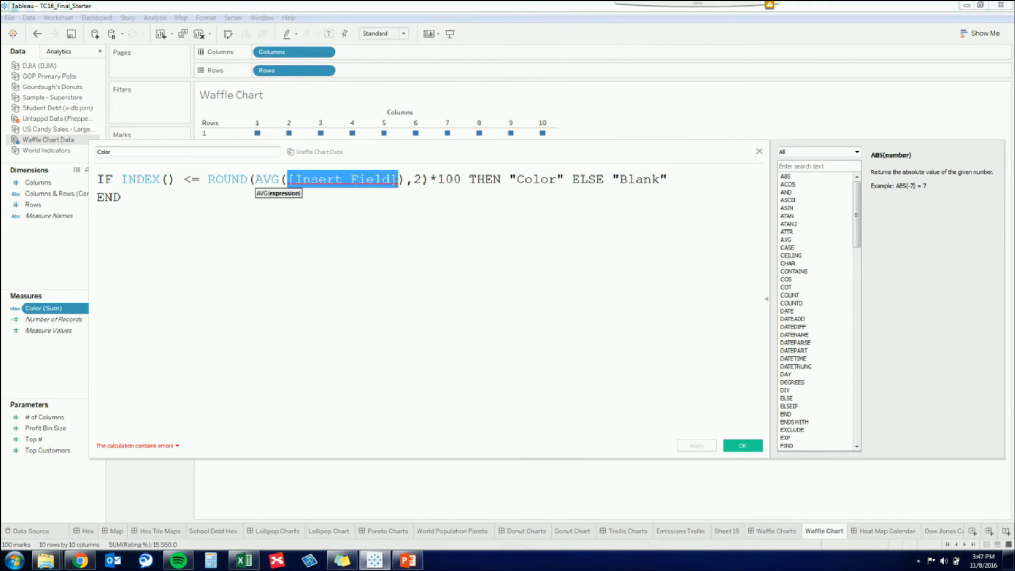
text(rat)
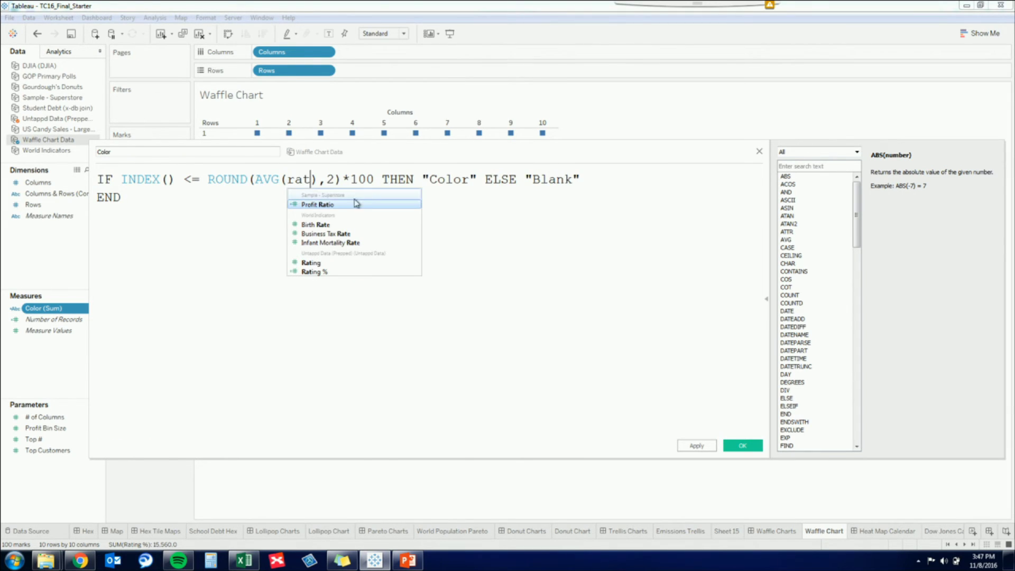
click(324, 272)
drag(317, 182, 287, 181)
key(BackSpace)
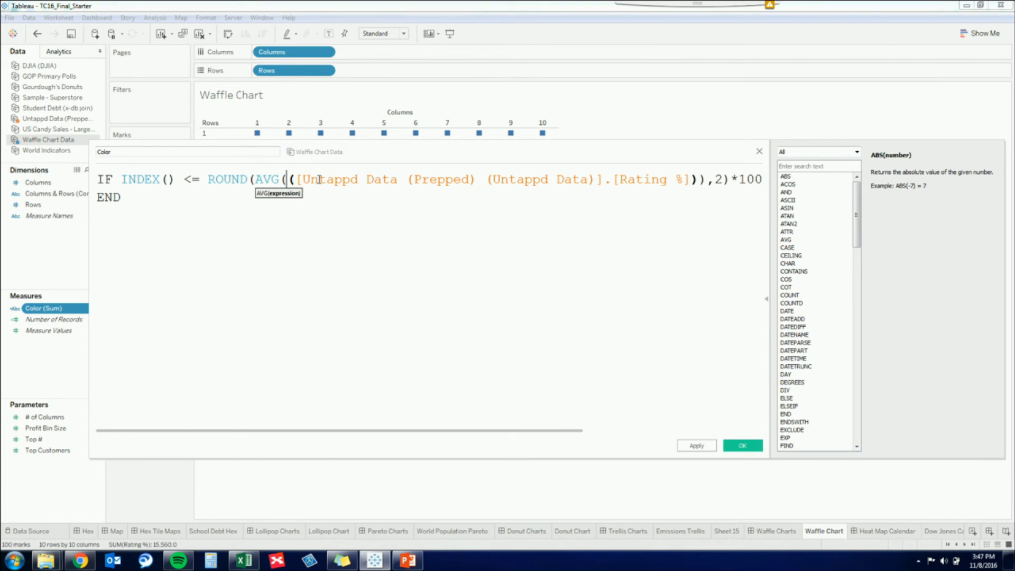
Break the Color formula onto a new line after ROUND and save the calculation.
drag(303, 420, 343, 422)
click(193, 182)
key(Return)
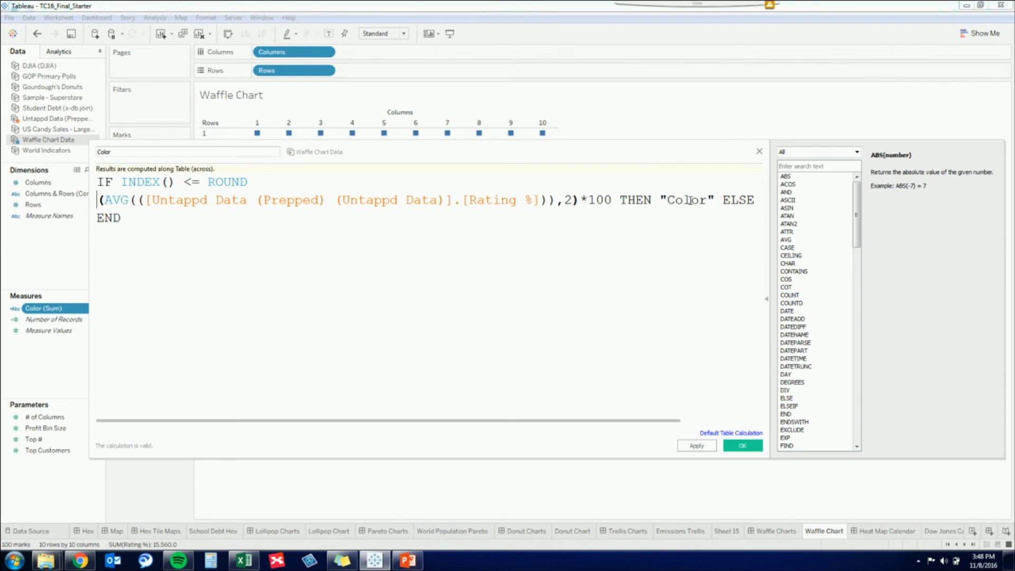
click(755, 447)
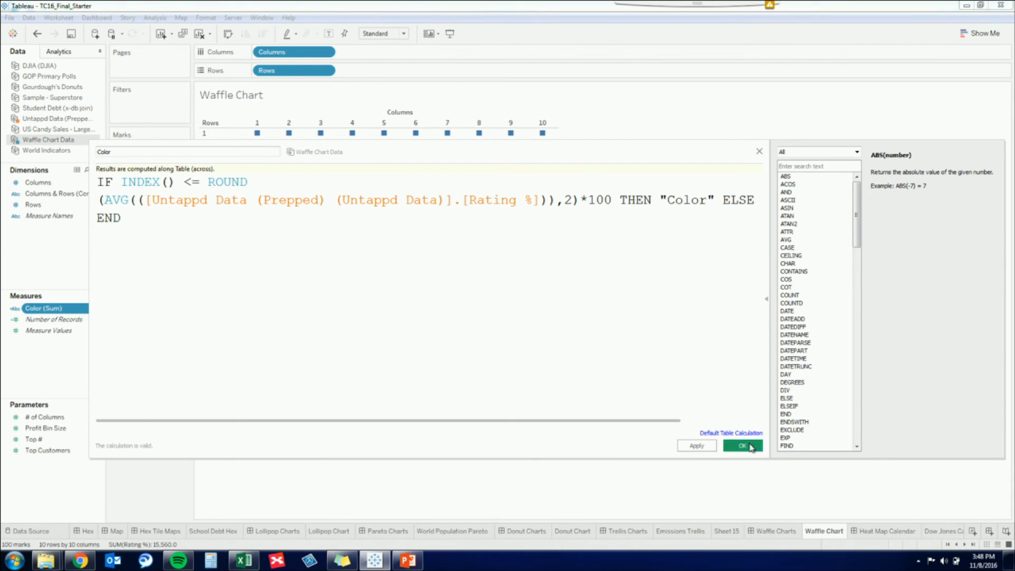
Color the squares by the Color calculation and dismiss the relationship warning so that it is not shown again.
drag(34, 309, 122, 165)
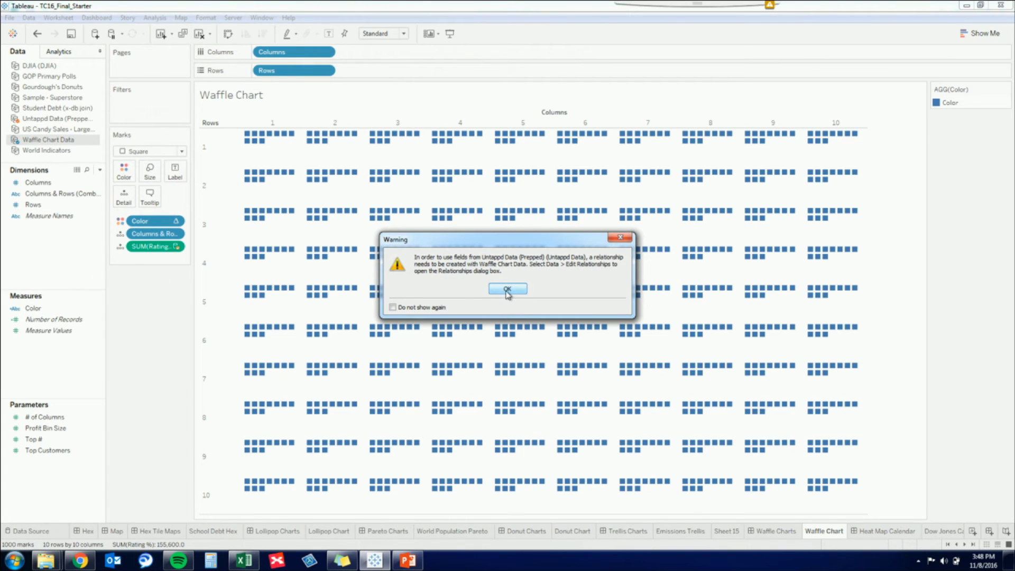
click(392, 307)
click(505, 290)
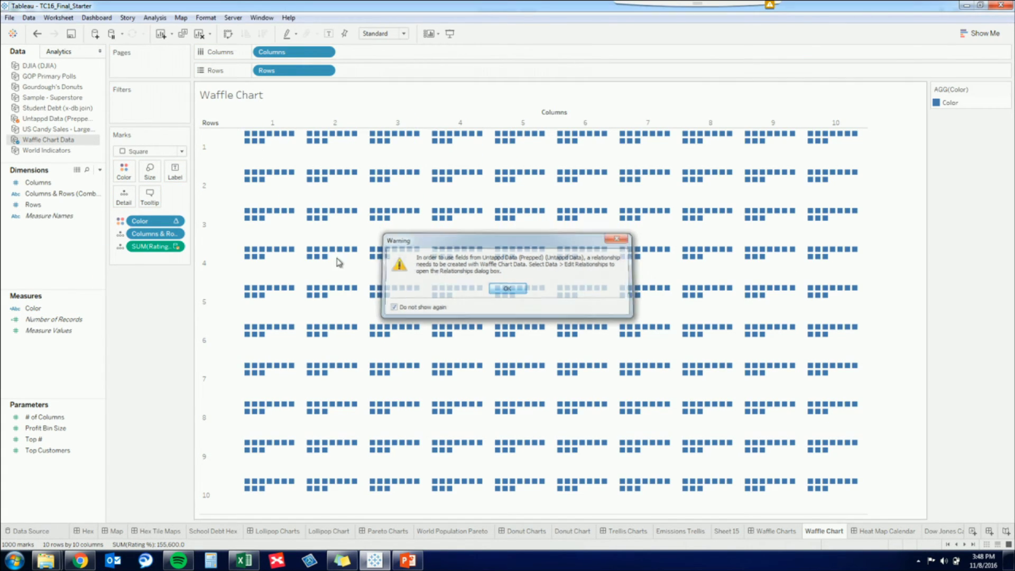
Compute the Color table calculation using specific dimensions, with both Rows and Columns included and Rows ordered first.
click(176, 221)
click(175, 364)
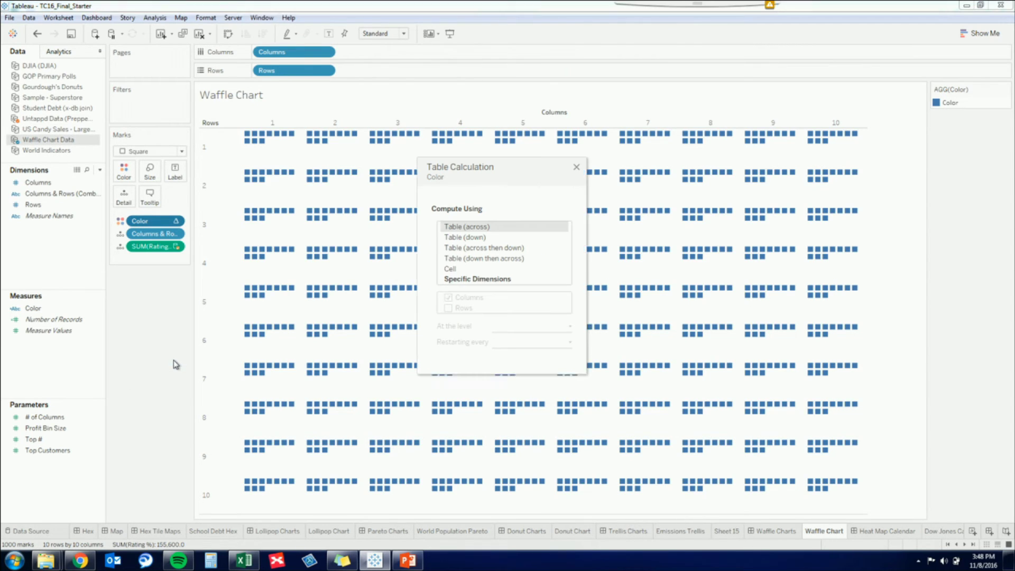
click(462, 279)
click(448, 307)
drag(476, 171, 642, 200)
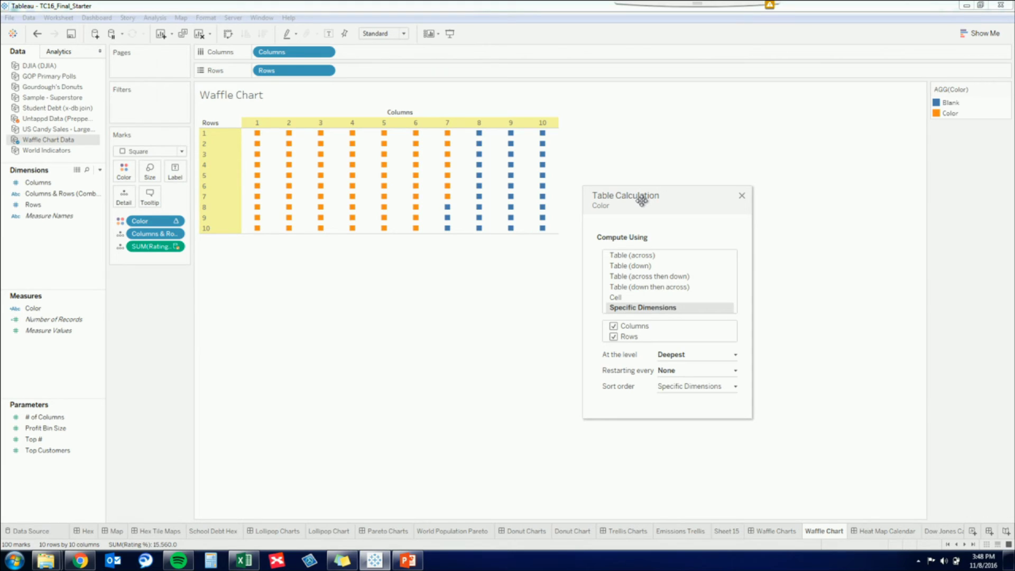
drag(635, 326, 646, 348)
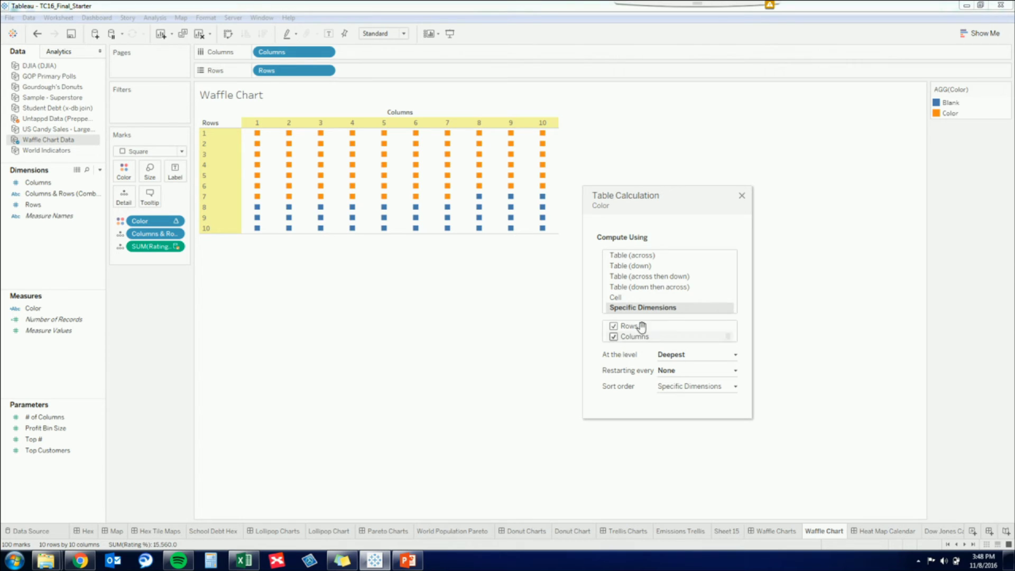
click(742, 195)
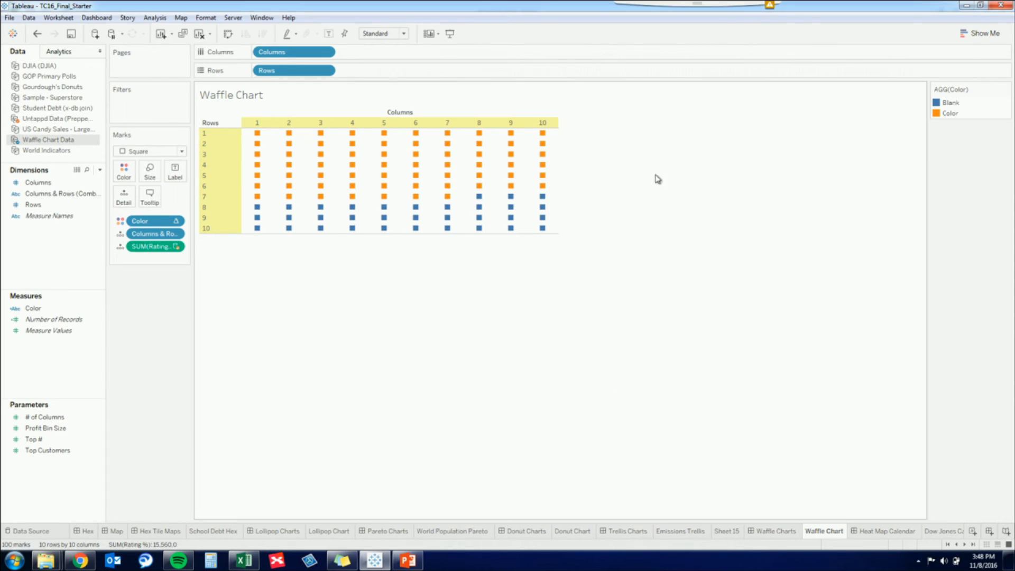
Sort the Rows dimension in descending data source order.
click(326, 72)
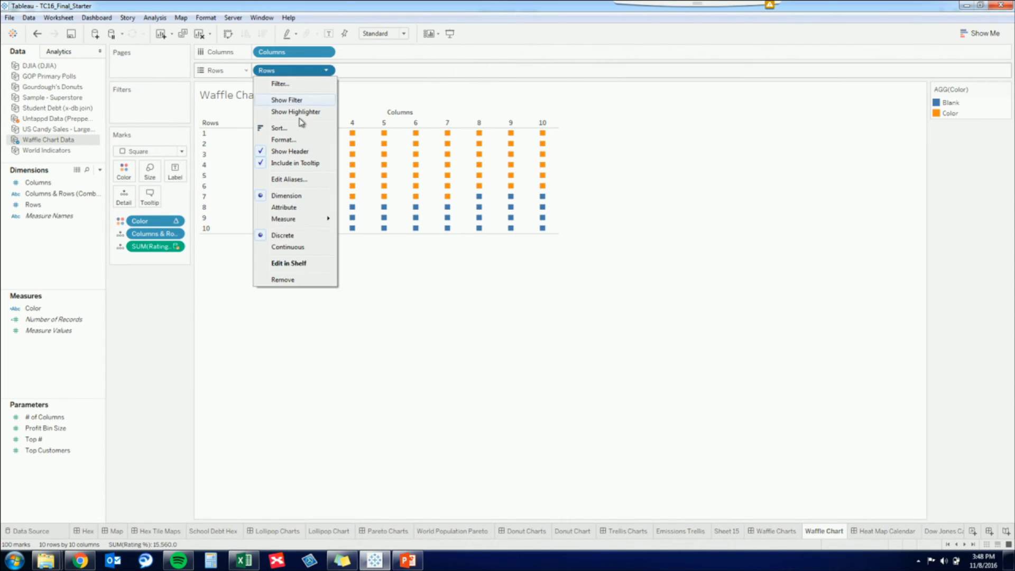
click(290, 132)
click(405, 228)
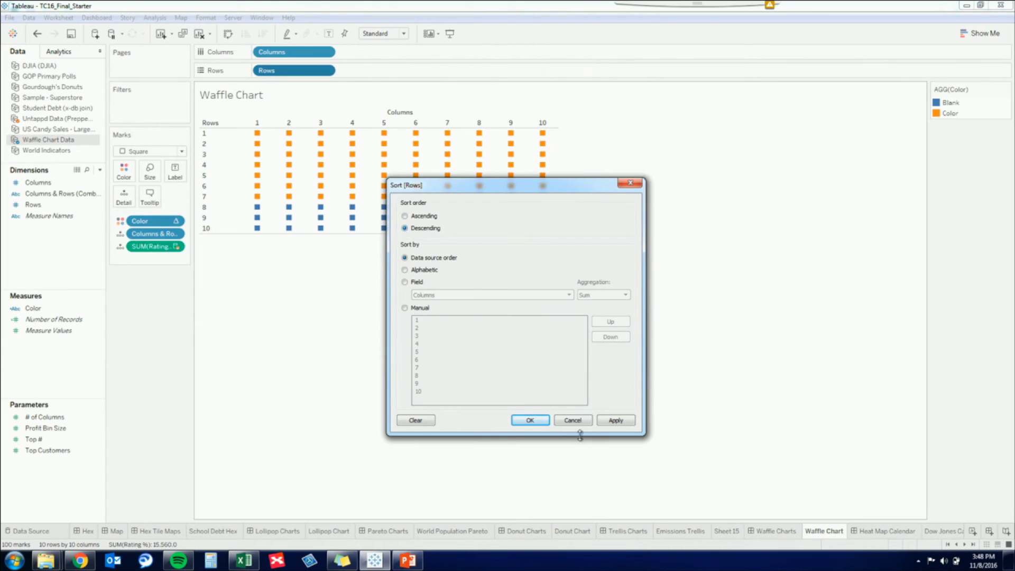
click(529, 421)
Fit the view to the full height and enlarge the squares until they nearly fill their column widths.
click(380, 34)
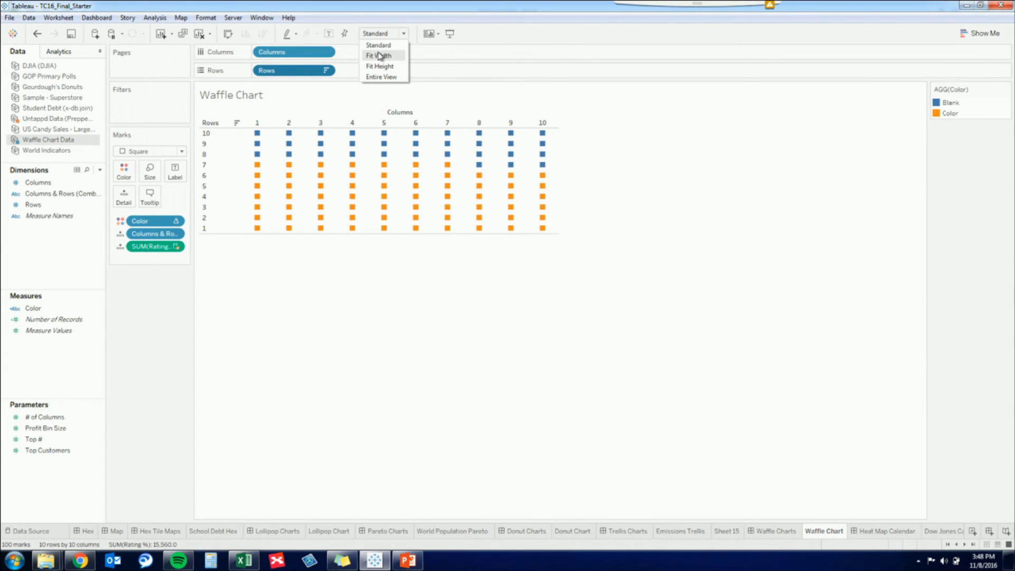
click(390, 67)
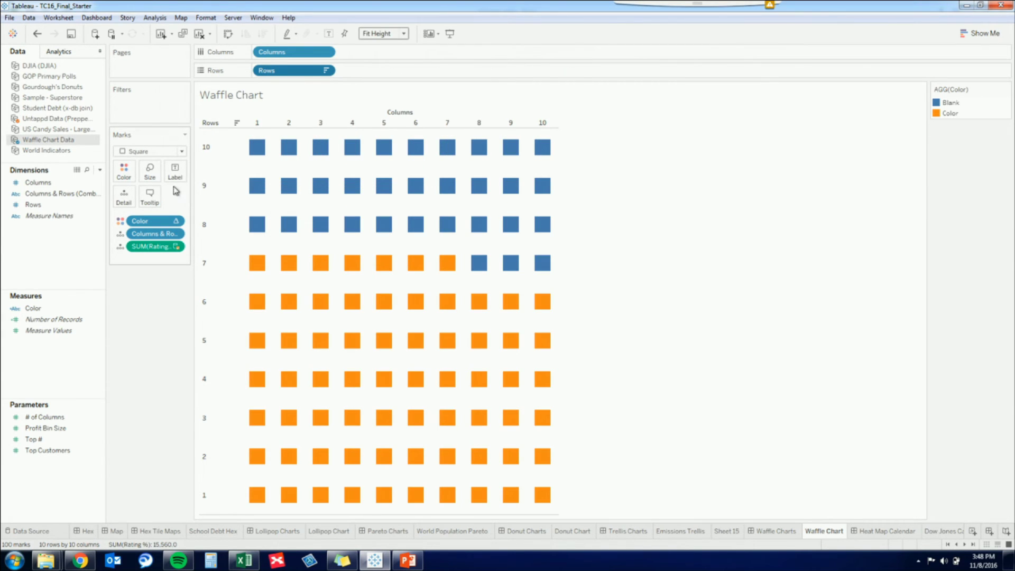
click(151, 178)
drag(194, 199, 190, 197)
Hide the row and column headers of the waffle chart.
right_click(237, 288)
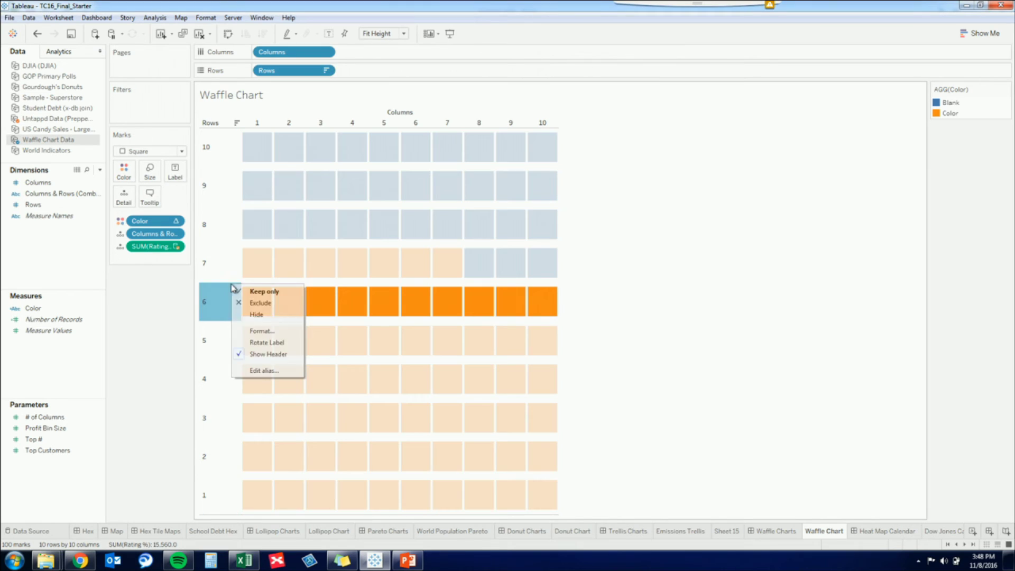
click(259, 354)
right_click(277, 127)
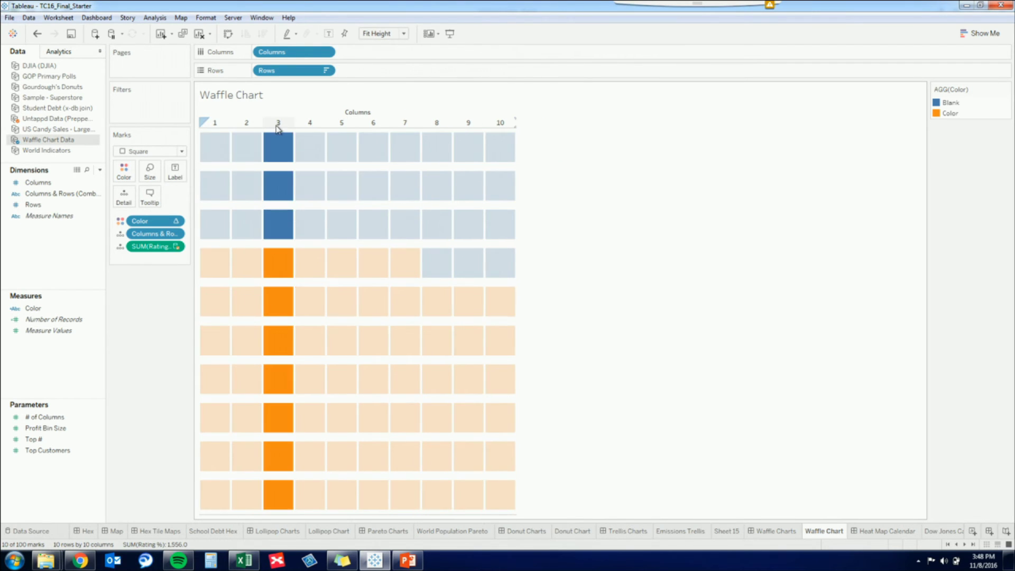
click(304, 198)
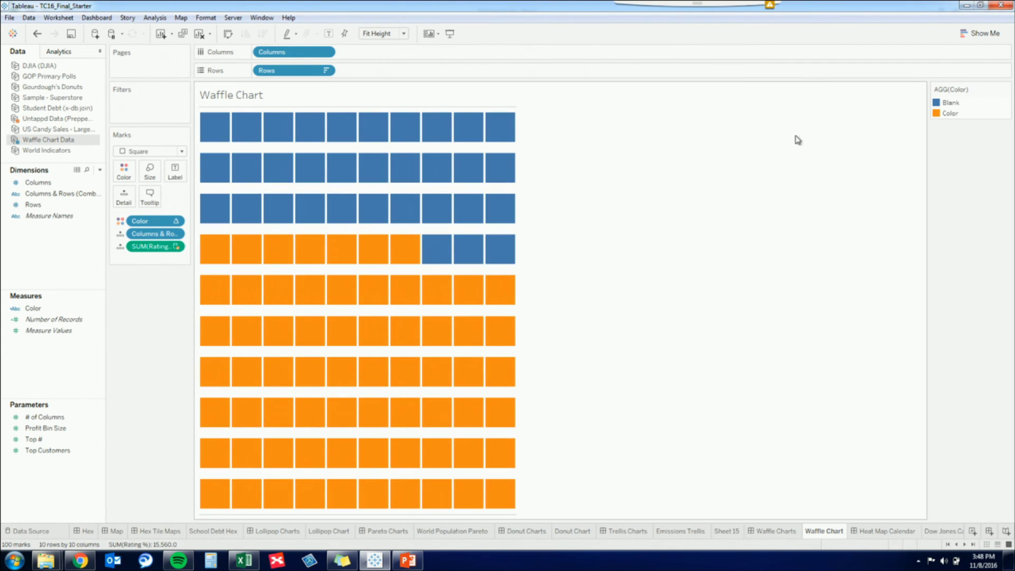
In the color settings, assign the Automatic palette's yellow to both the Color and the Blank items.
double_click(950, 113)
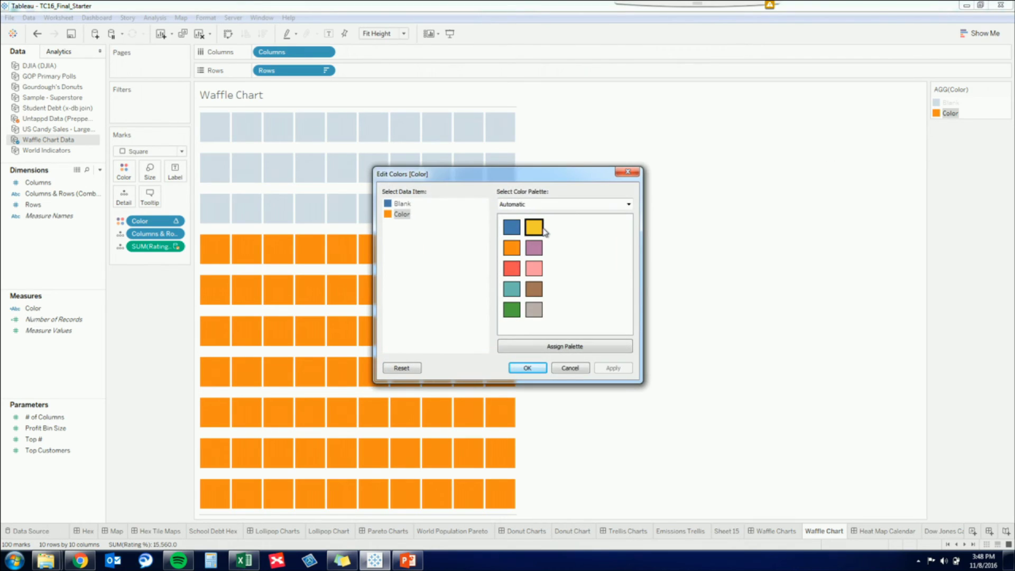
click(535, 227)
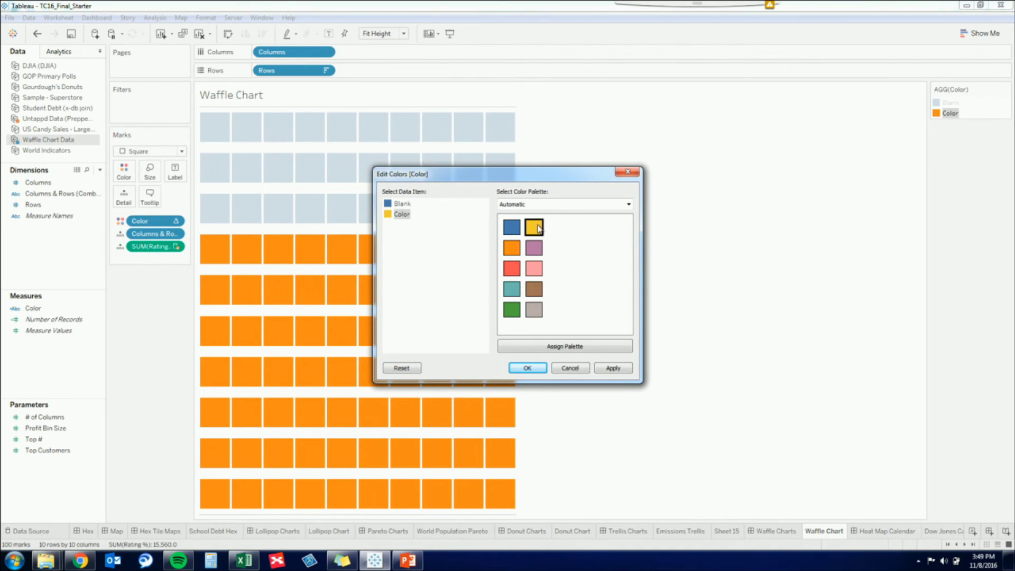
click(403, 204)
click(534, 227)
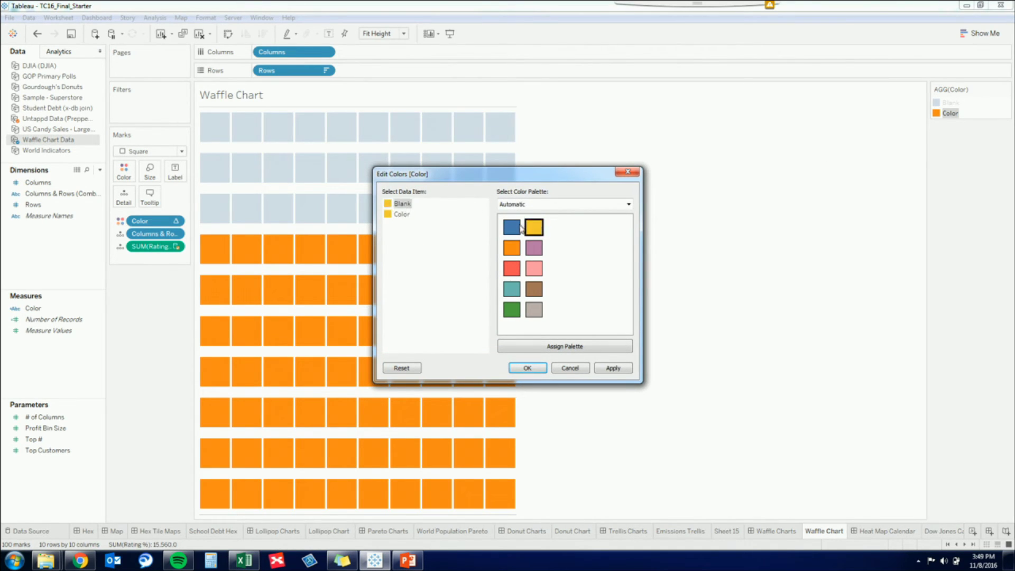
Lower the saturation of the Blank item's color to 17, apply the colors, and widen the waffle chart's columns.
double_click(403, 205)
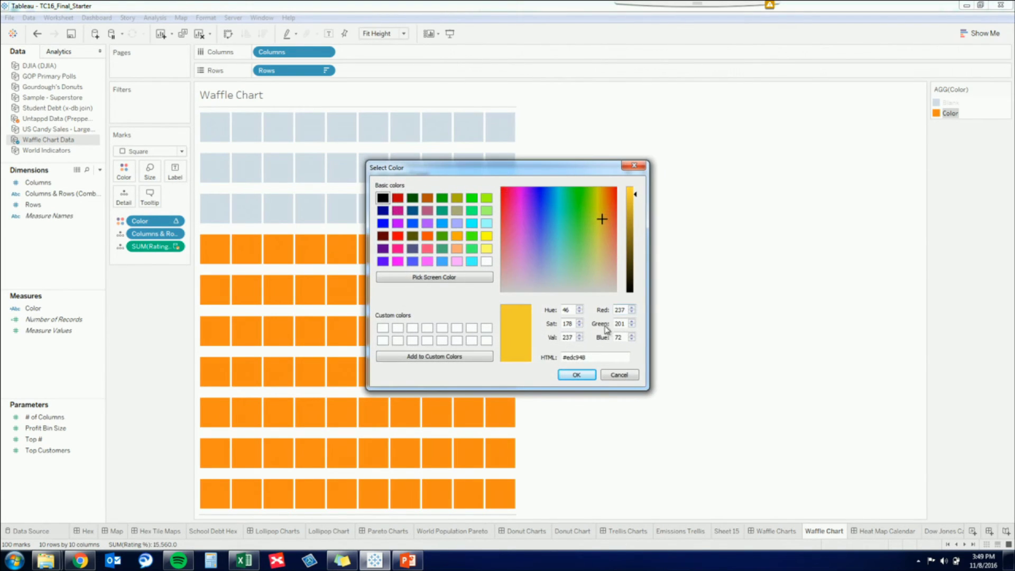
click(575, 324)
key(BackSpace)
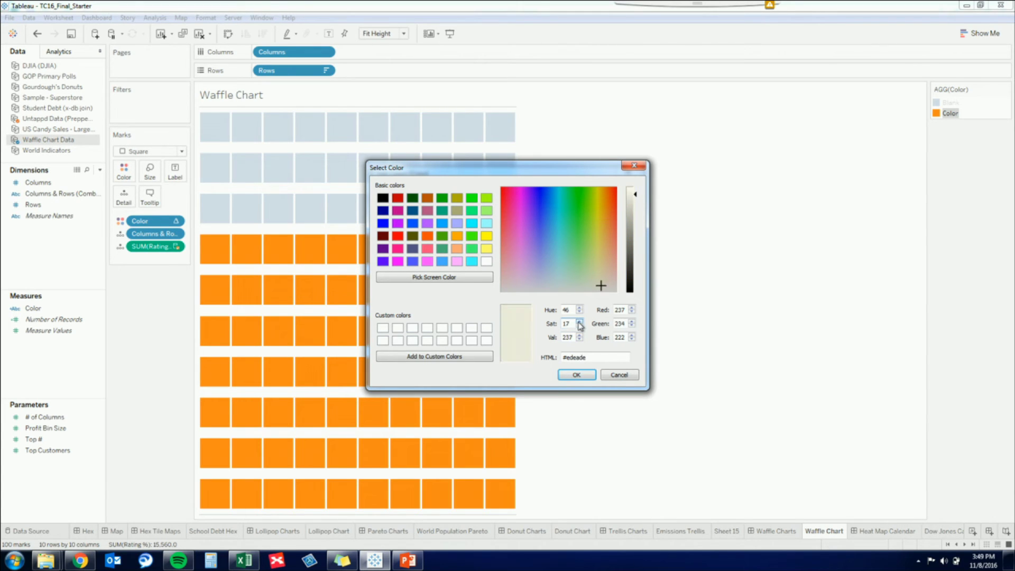
click(577, 375)
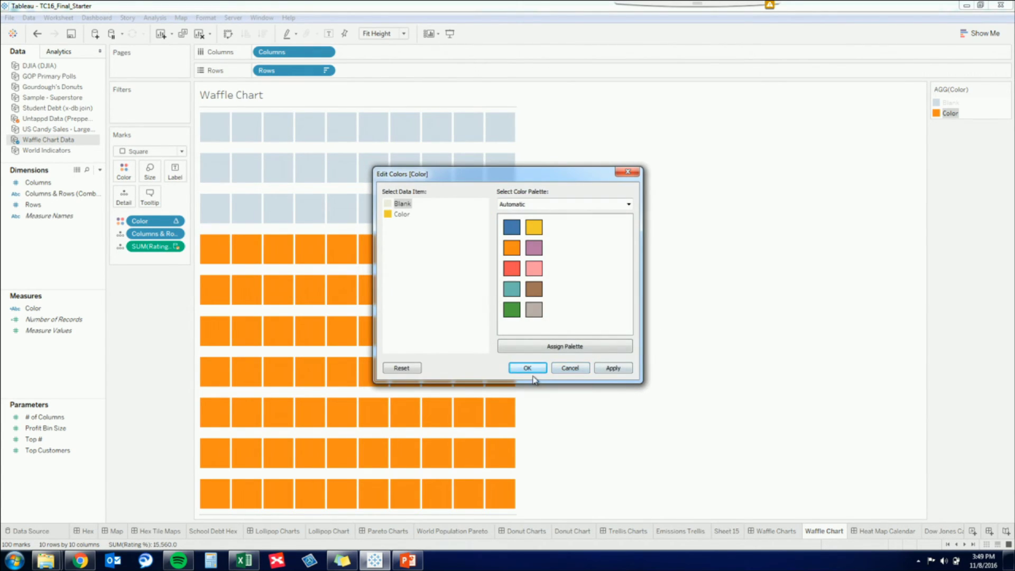
click(529, 370)
drag(516, 263, 563, 264)
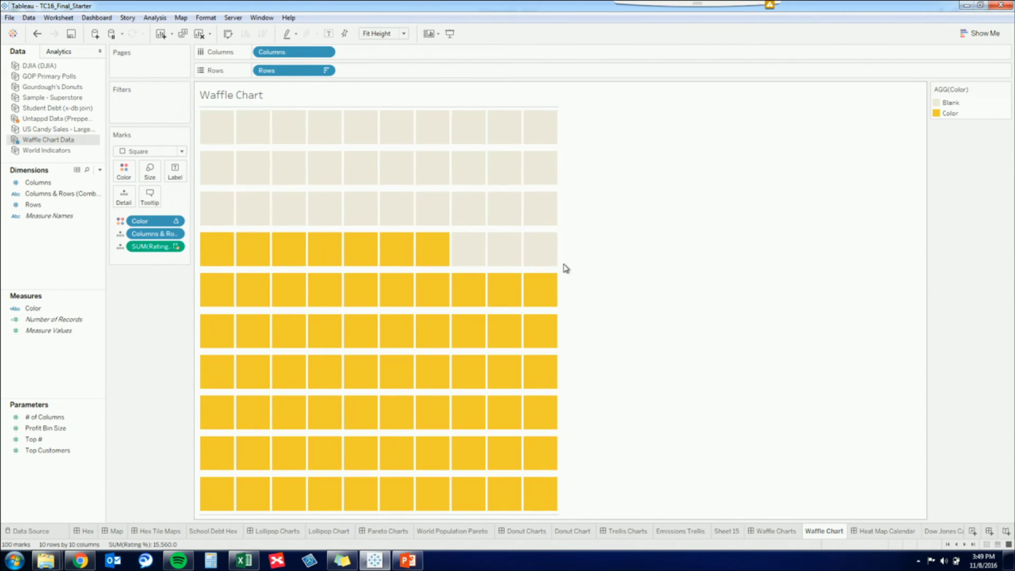
Add a mark annotation to a filled square near the chart's center, showing only the SUM(Rating %) value at font size 24.
right_click(441, 290)
mouse_move(474, 376)
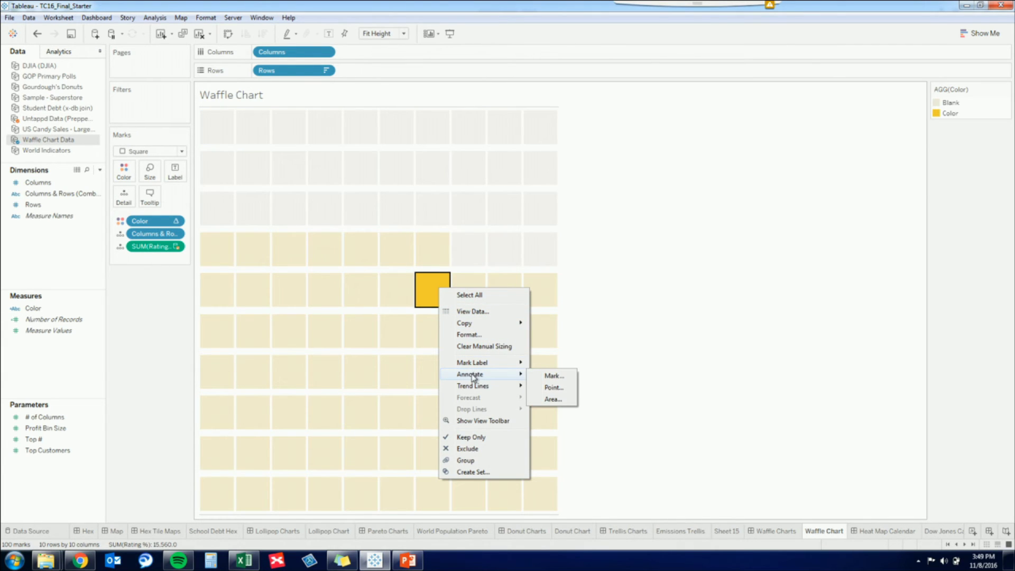
click(551, 377)
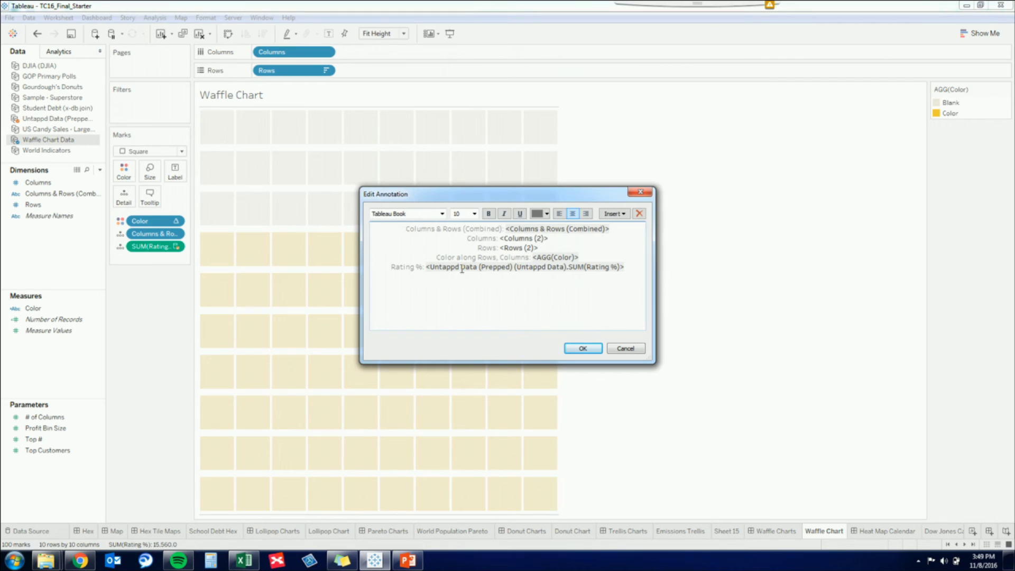
key(ctrl+shift+Home)
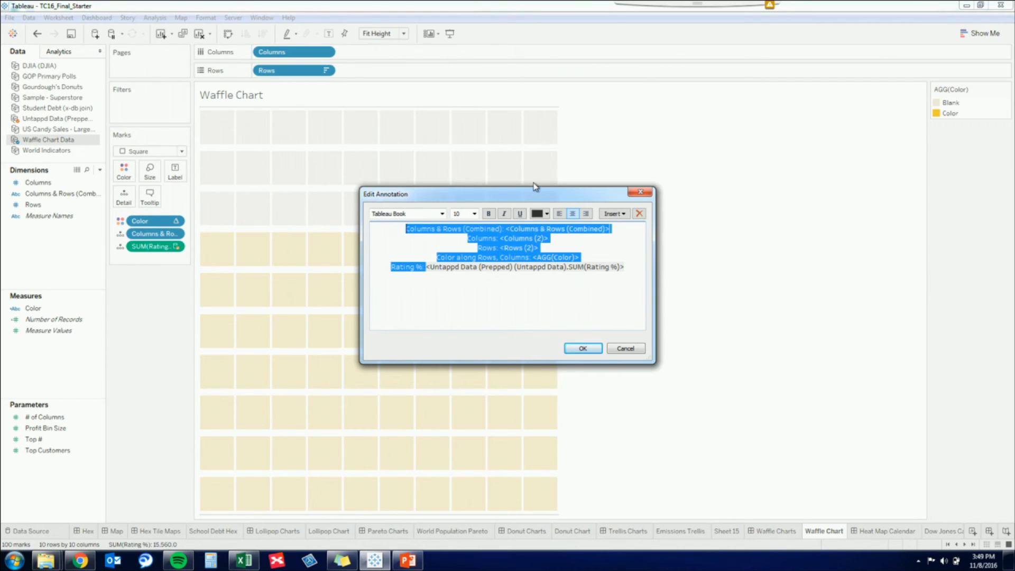
key(Delete)
key(ctrl+a)
click(474, 214)
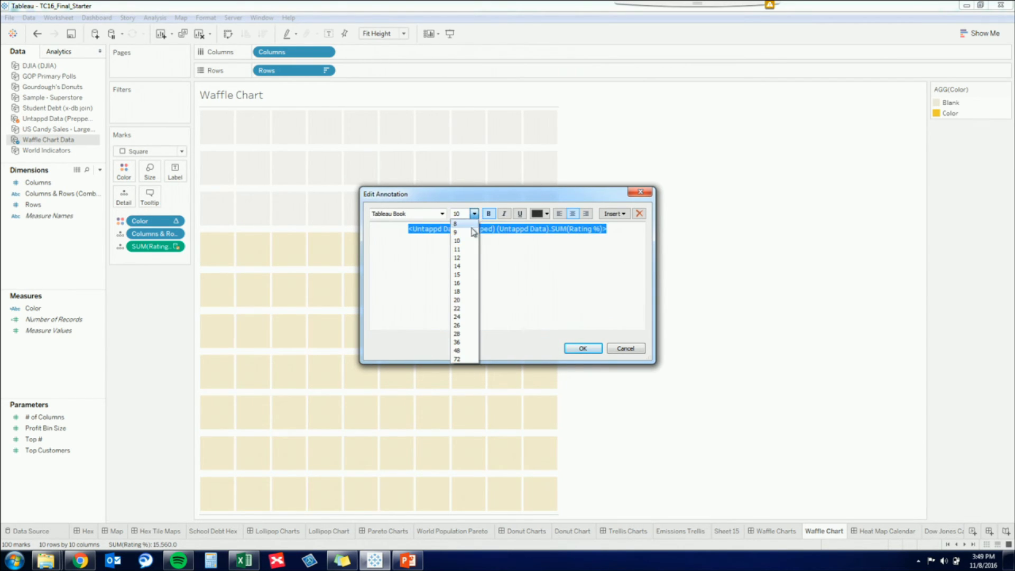
click(458, 317)
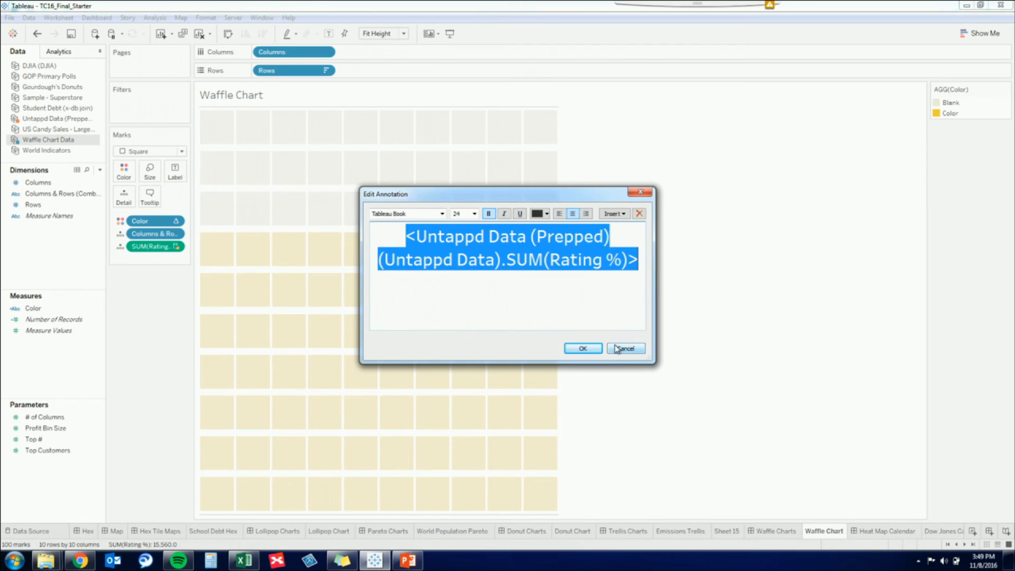
click(583, 348)
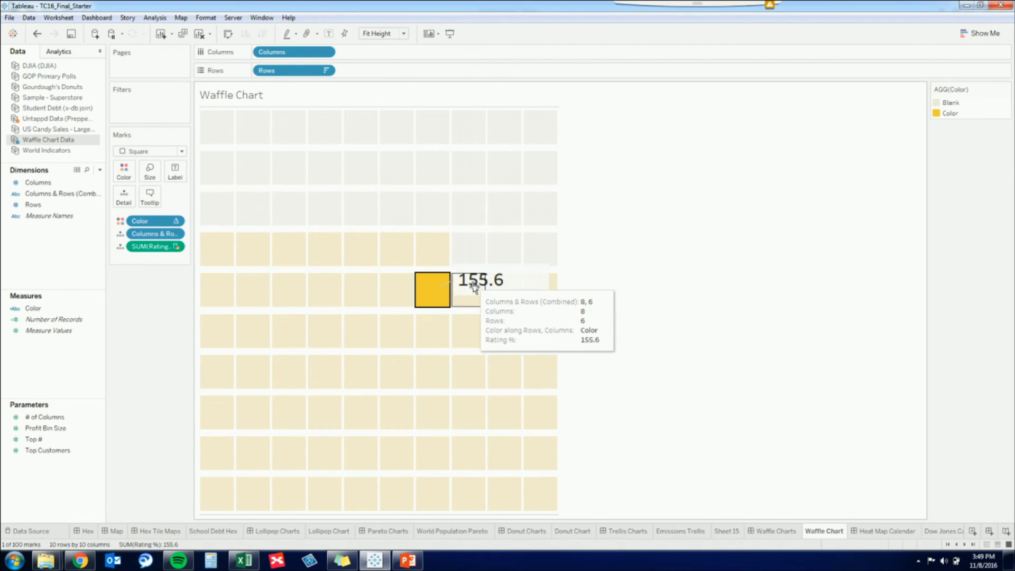
Format the rating annotation so that its line is set to None.
right_click(471, 281)
click(499, 300)
click(74, 162)
click(77, 174)
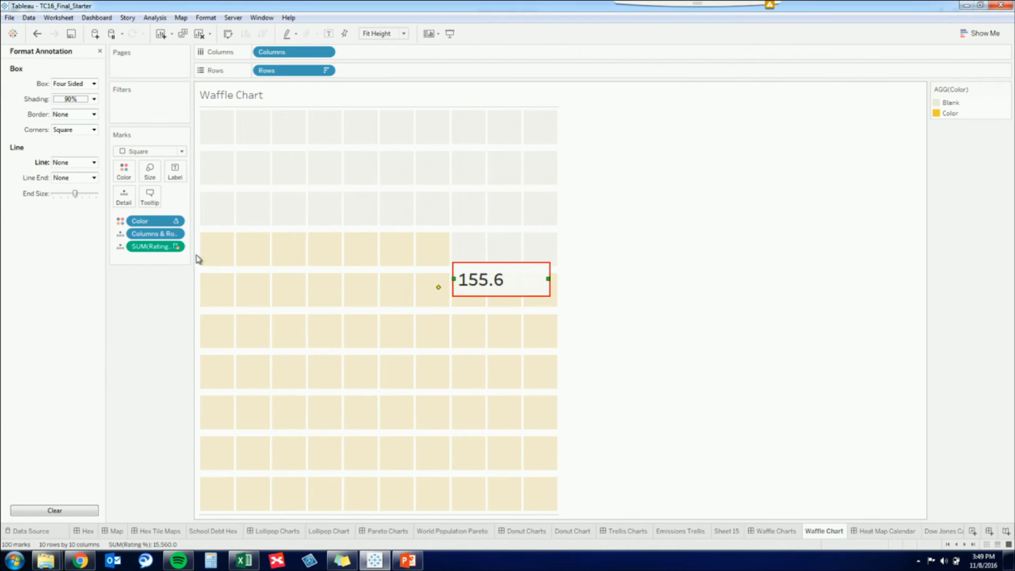
Aggregate the Rating % measure as an average and update the annotation's field reference to AVG(Rating %).
click(178, 247)
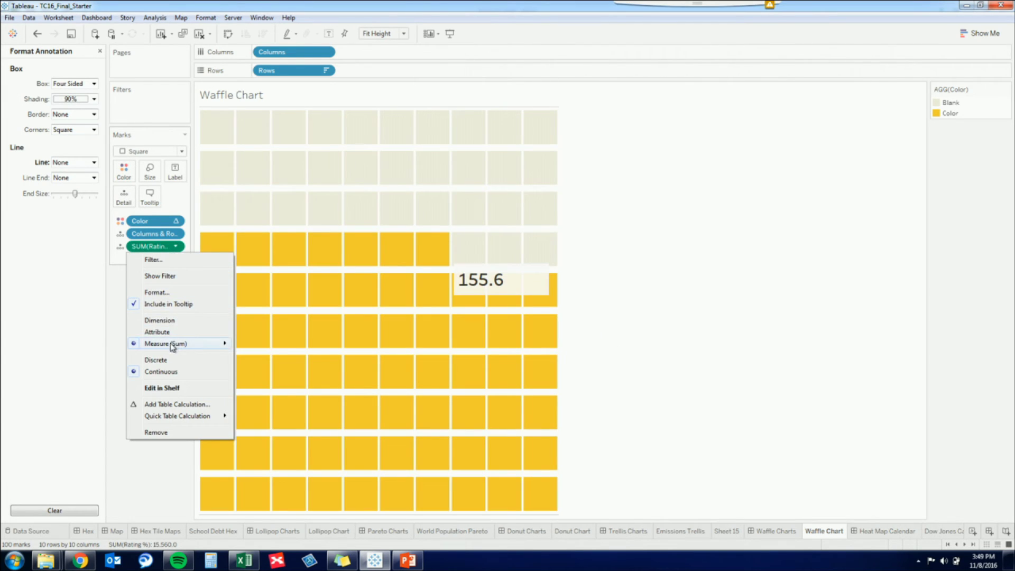
mouse_move(179, 344)
click(277, 358)
right_click(480, 280)
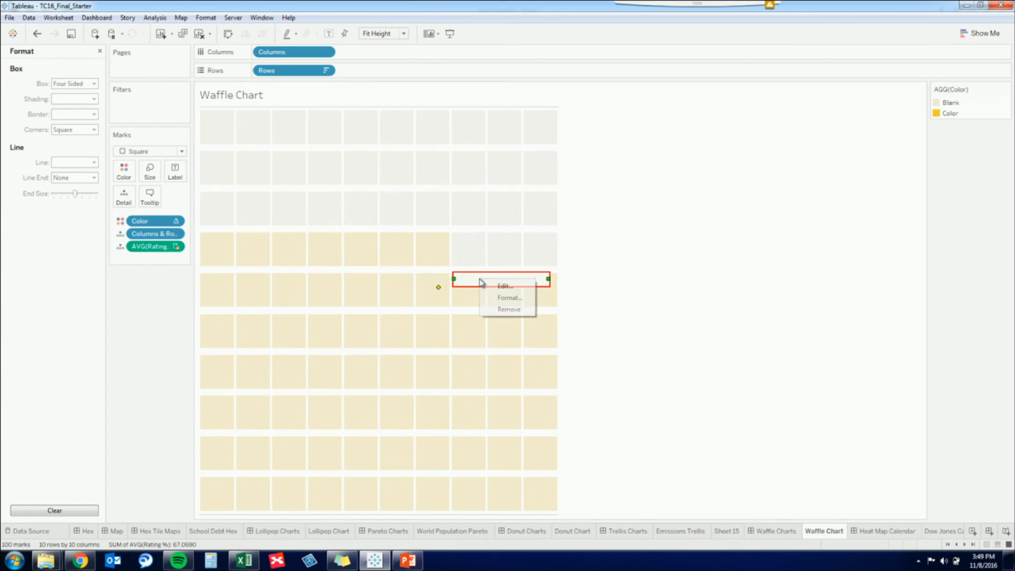
click(505, 287)
drag(537, 259, 500, 259)
text(AVG)
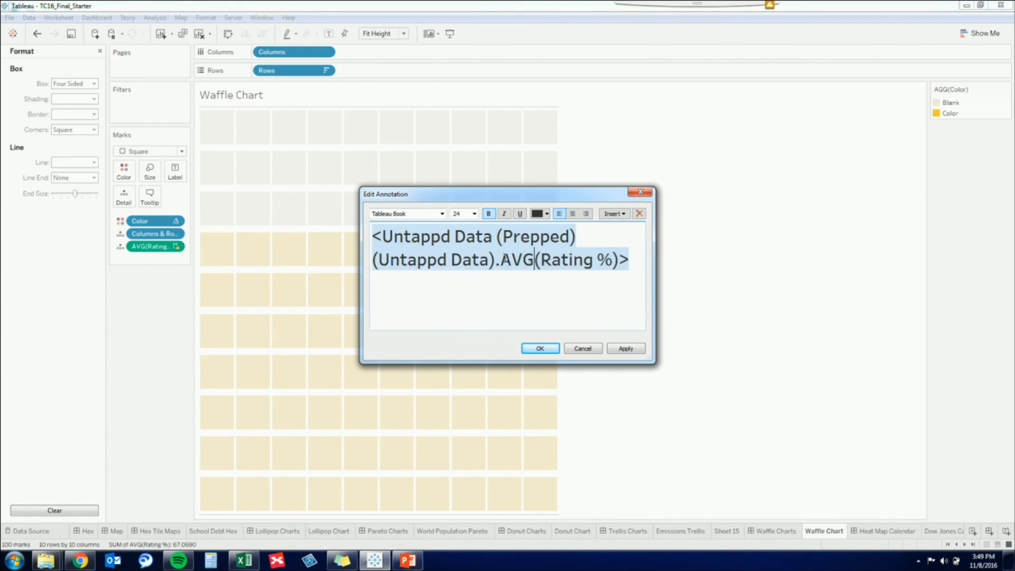
click(539, 347)
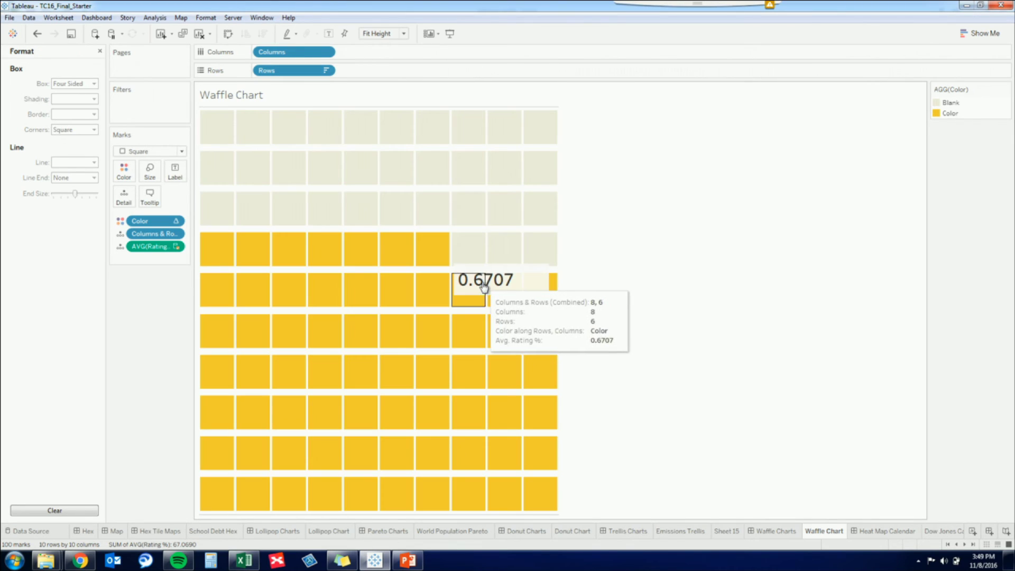
Format the pane numbers of the average Rating % as a percentage with 0 decimal places.
right_click(139, 246)
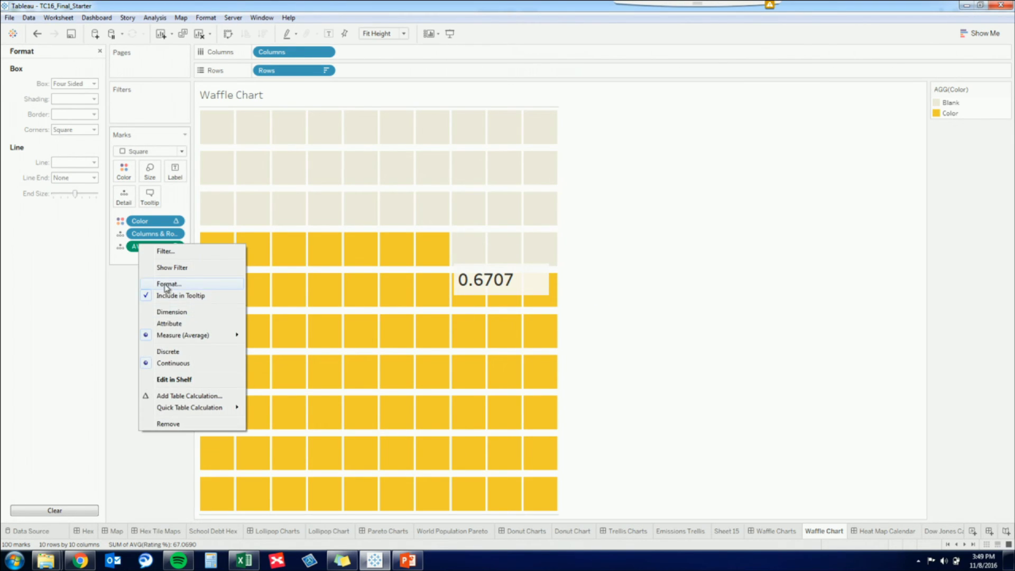
click(168, 284)
click(65, 181)
click(53, 88)
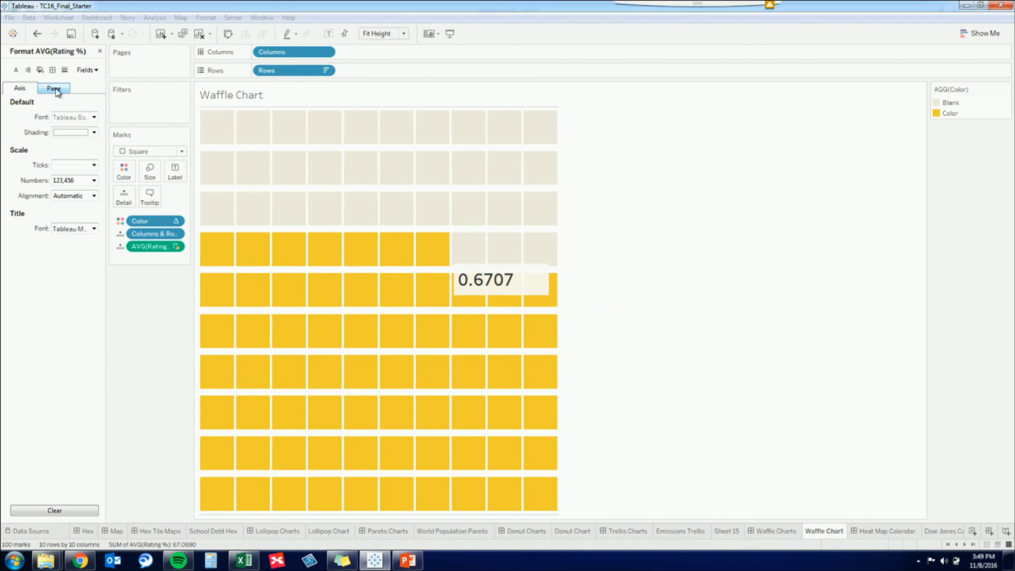
click(54, 88)
click(69, 147)
click(73, 208)
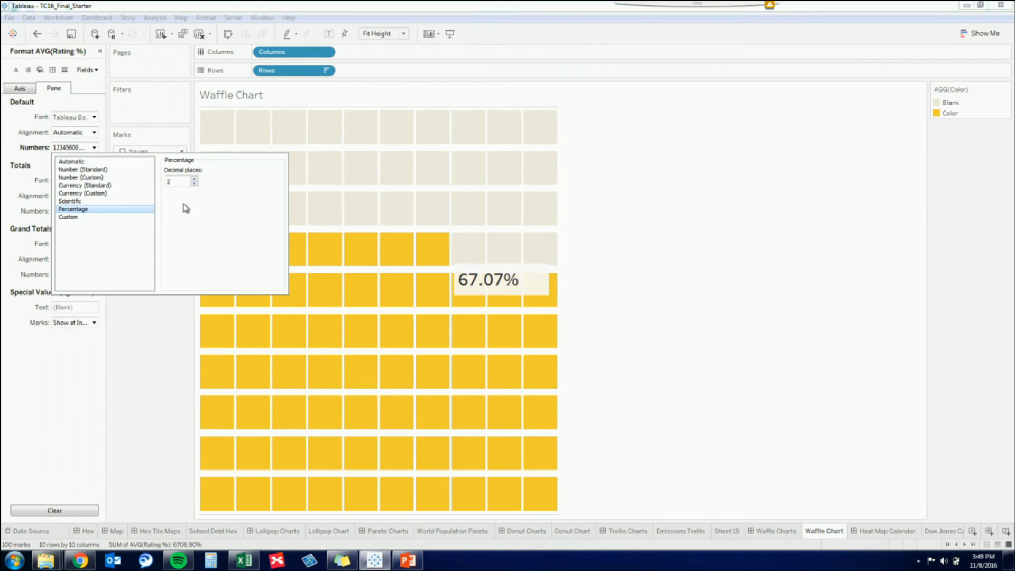
click(194, 189)
click(194, 189)
click(613, 201)
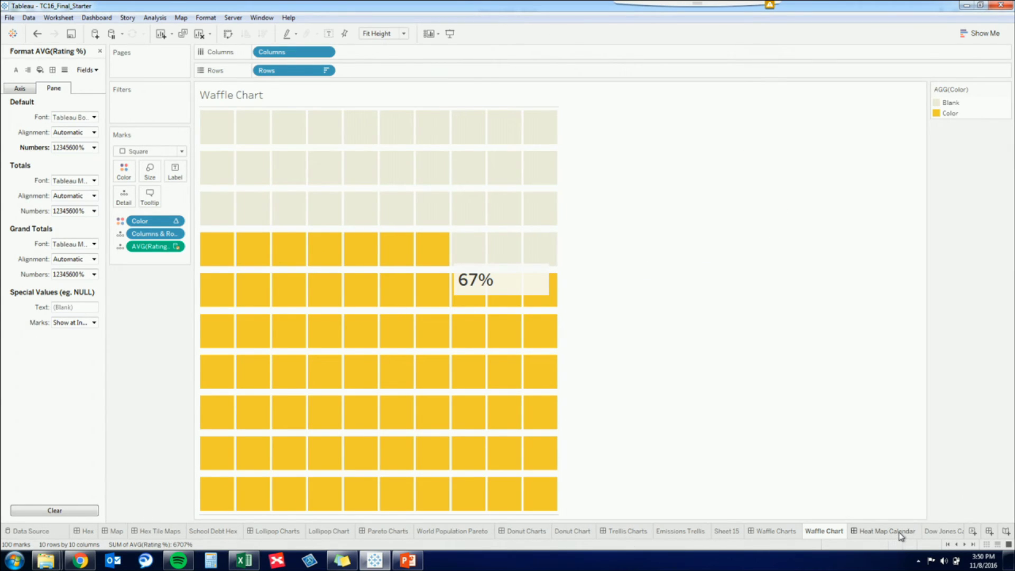
Open the Heat Map Calendar dashboard and review its use cases, Tableau needs and resources.
mouse_move(898, 532)
click(886, 533)
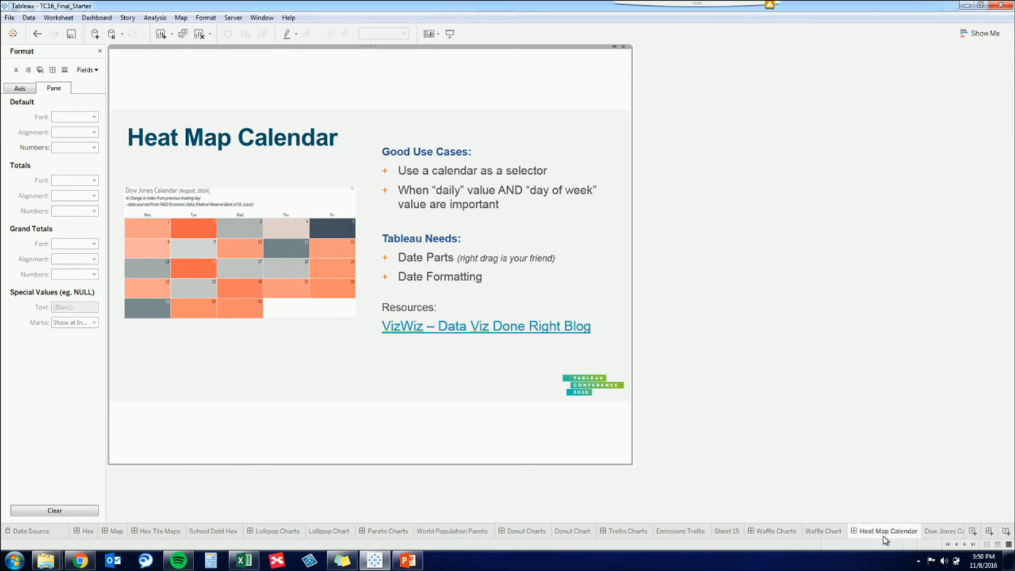
mouse_move(884, 537)
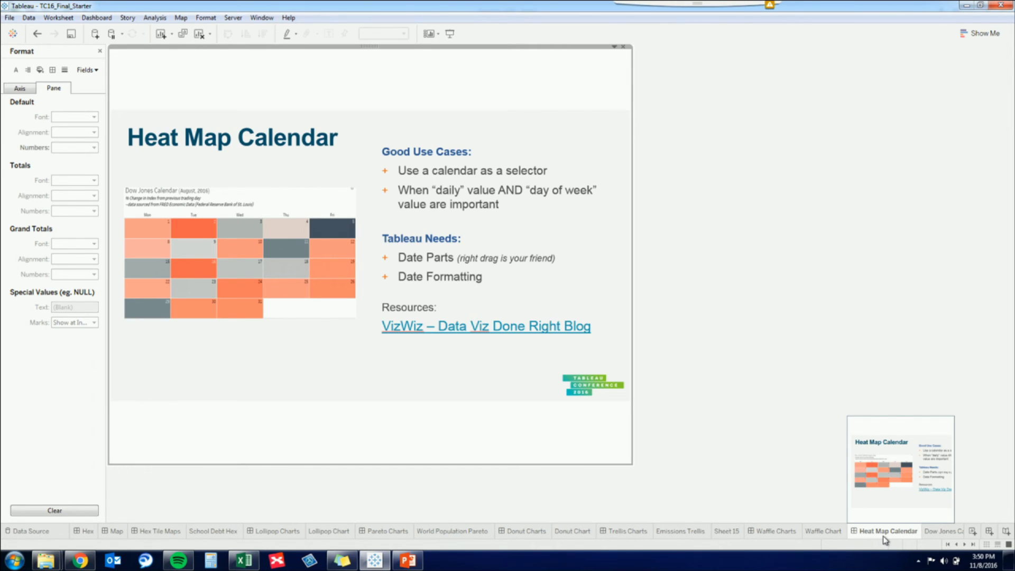
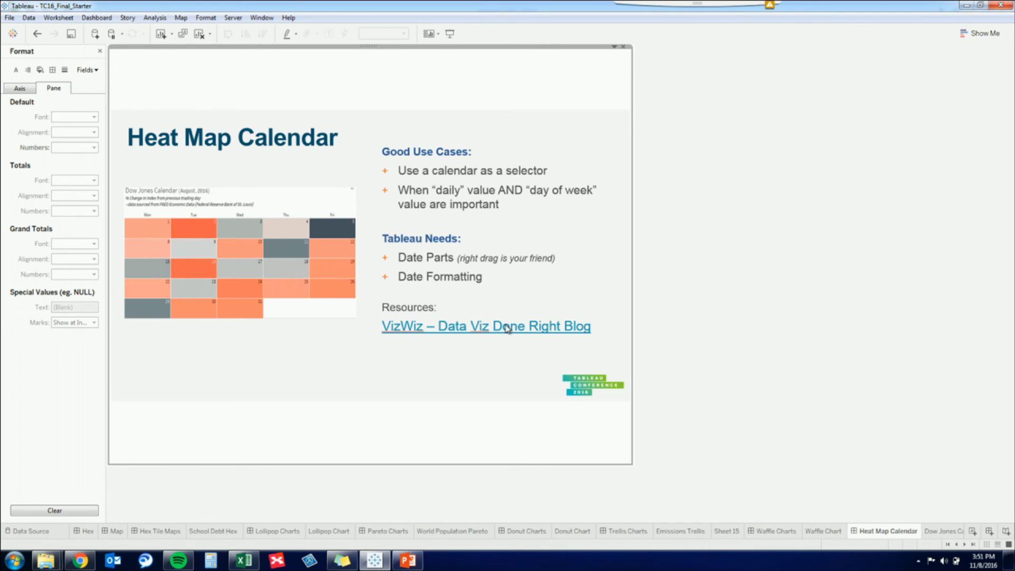
On the Dow Jones Calendar sheet, change the Date field on Columns from exact date to the discrete weekday date part.
click(941, 531)
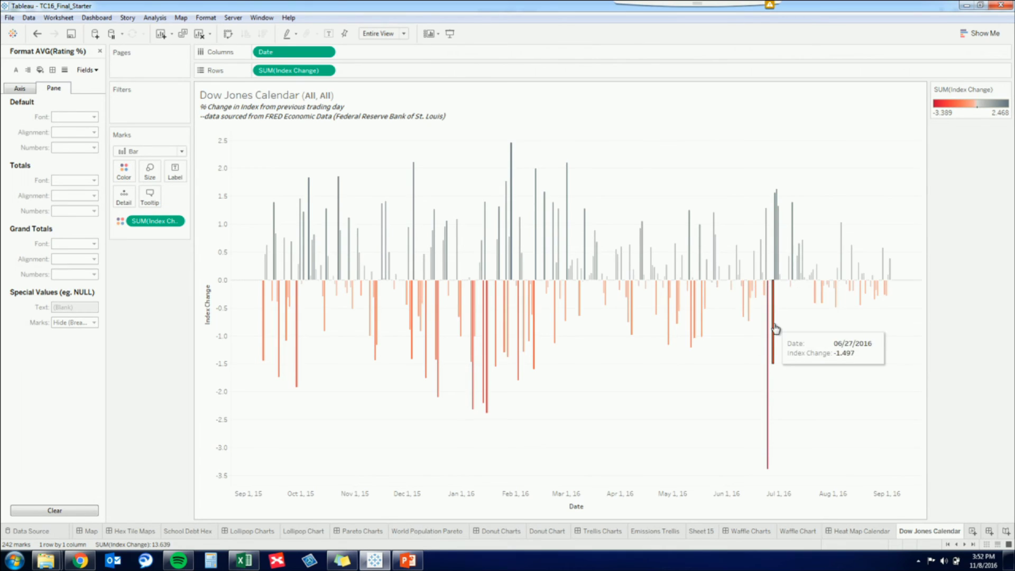
mouse_move(766, 428)
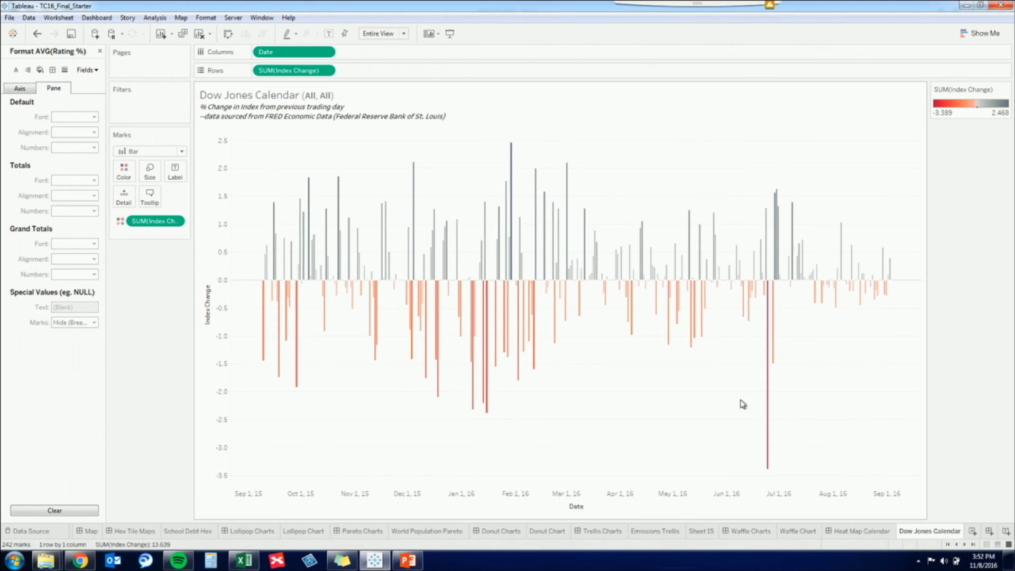
right_click(282, 55)
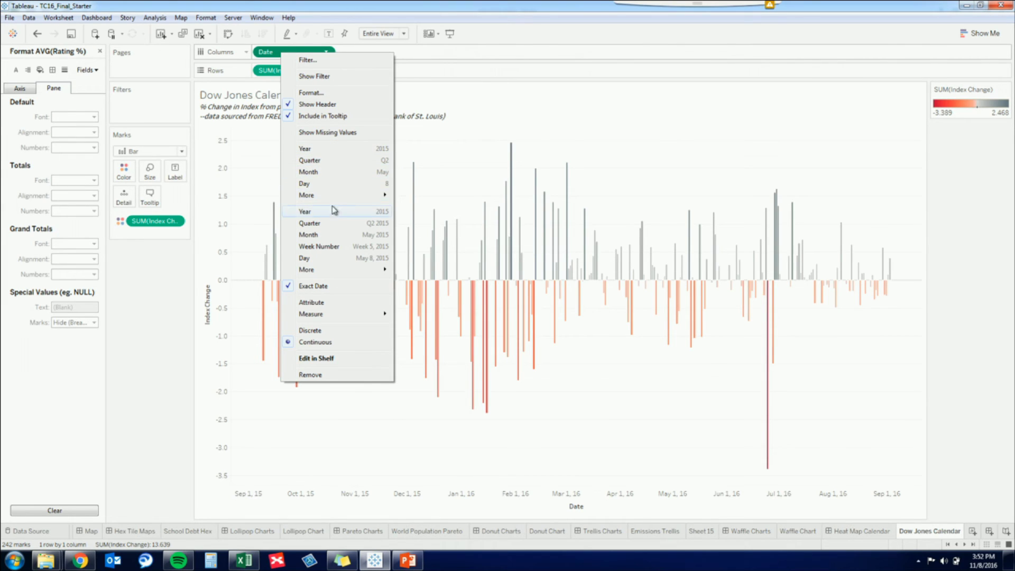
mouse_move(336, 201)
click(414, 209)
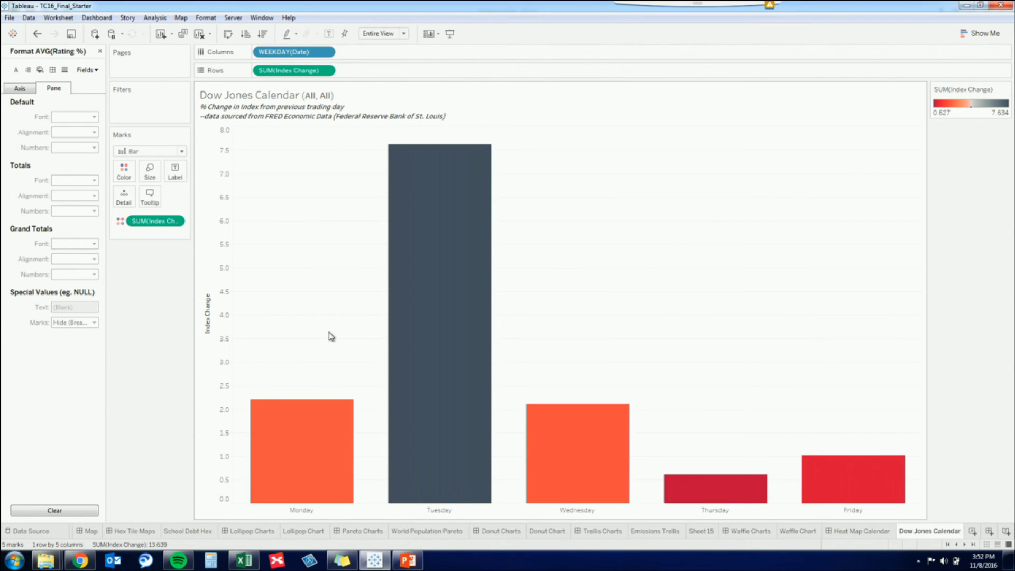
mouse_move(402, 388)
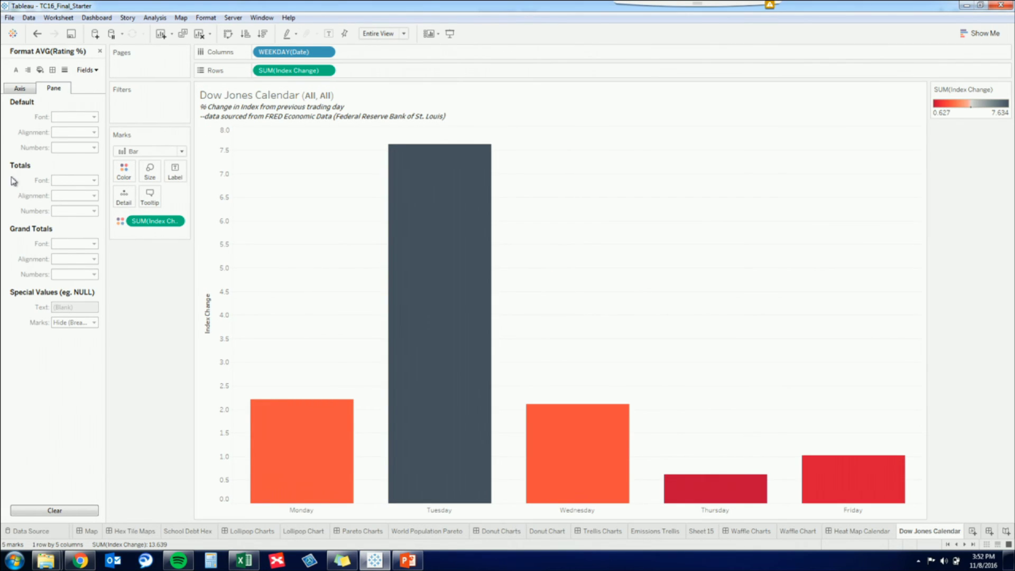
Bring back the data fields and replace Index Change on Rows with Date as the discrete week number, WEEK(Date).
click(100, 51)
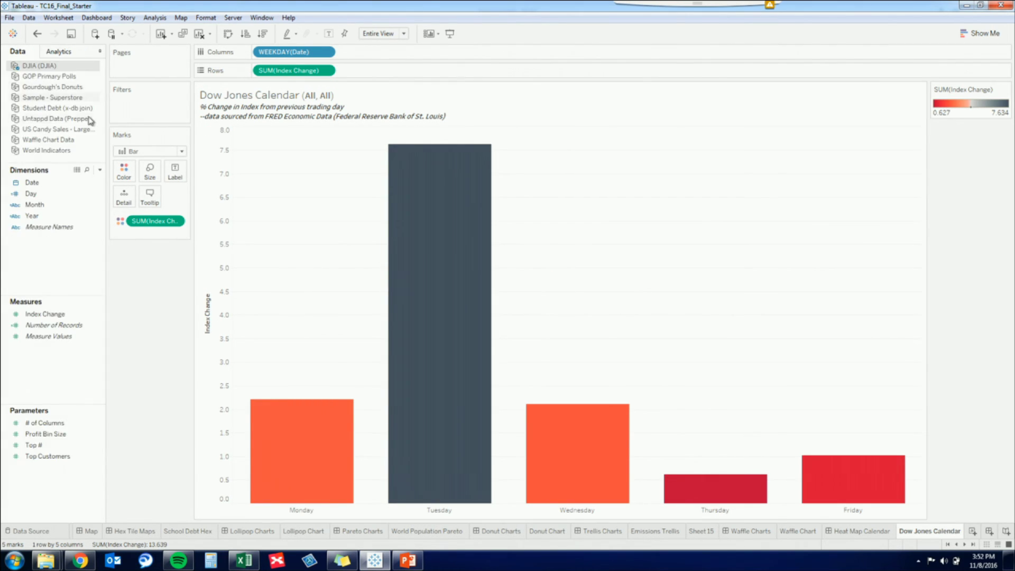
click(32, 183)
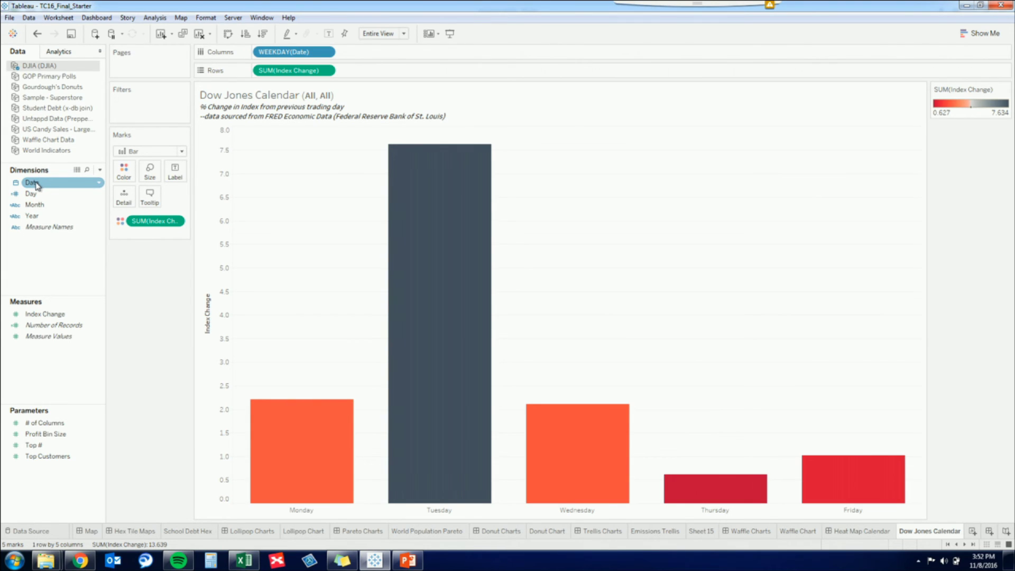
drag(35, 185, 281, 79)
click(469, 274)
click(535, 417)
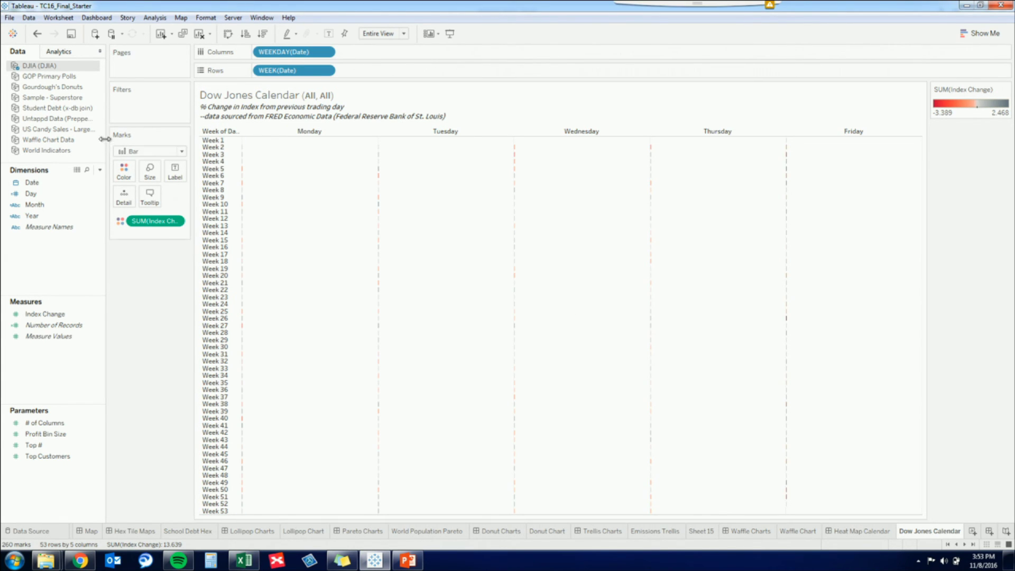
Set the mark type to Square and filter the calendar by Date as Month / Year, keeping only June 2016.
click(155, 154)
click(154, 207)
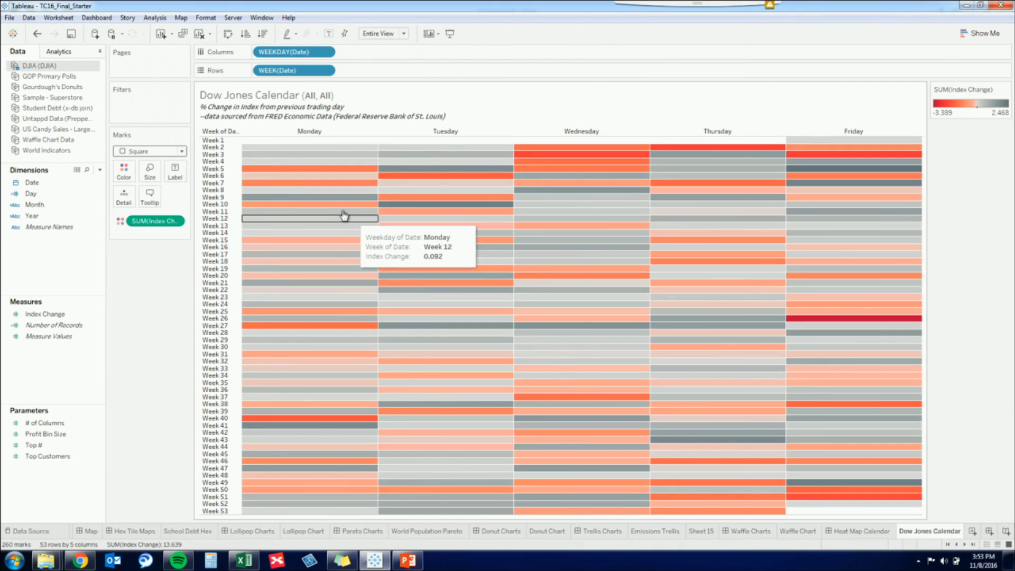
click(33, 183)
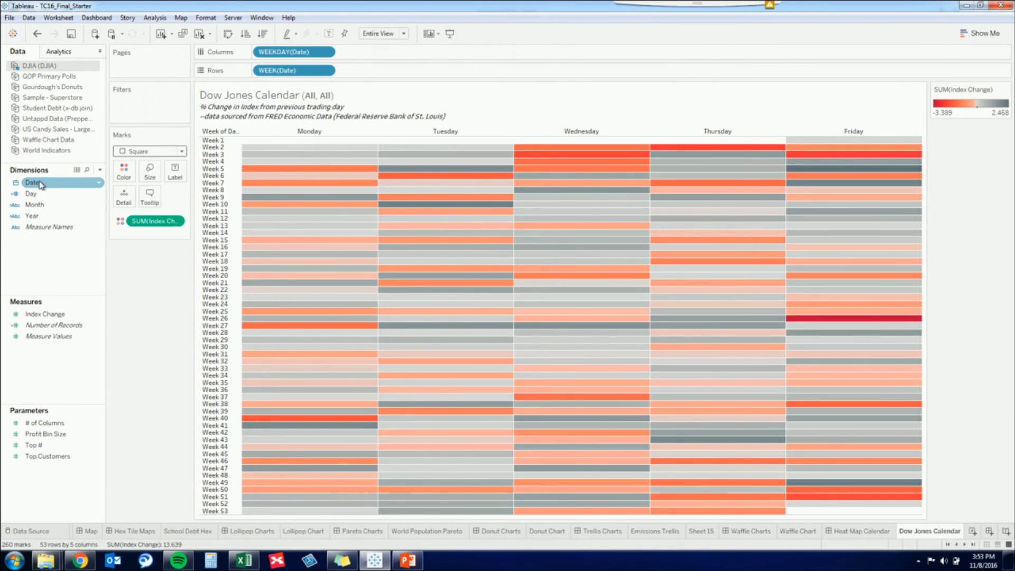
drag(37, 185, 140, 111)
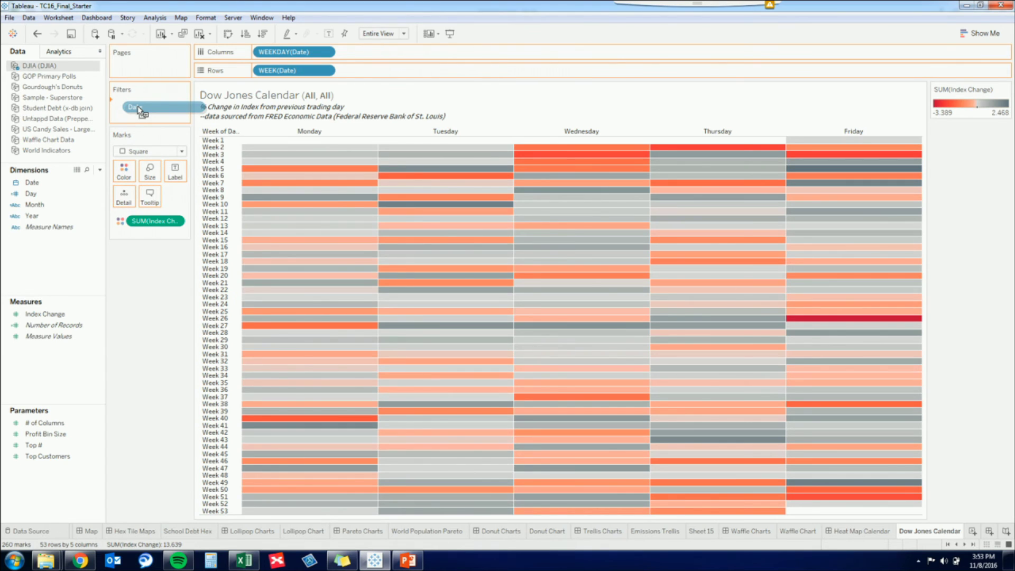
drag(141, 111, 141, 110)
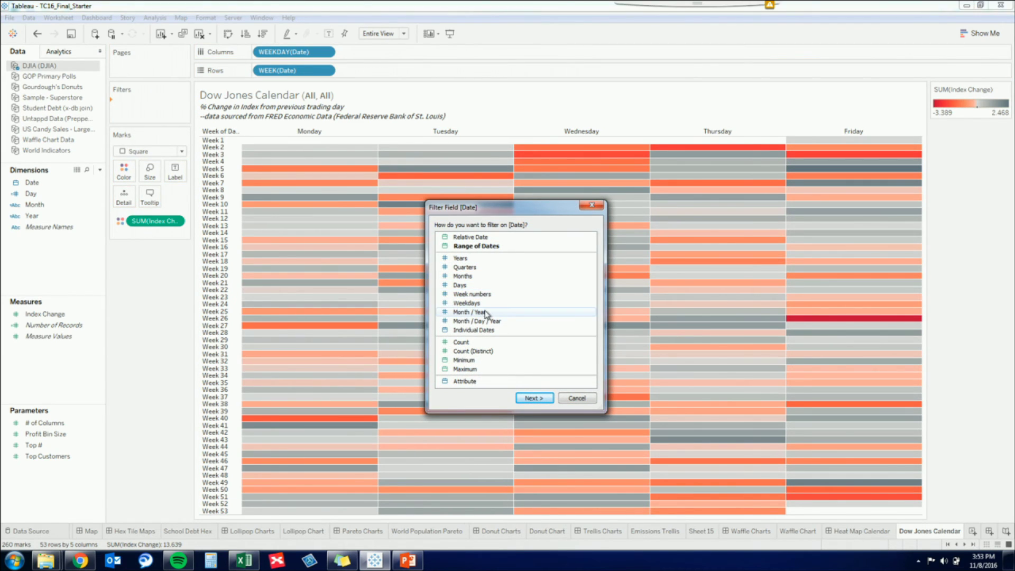
click(534, 398)
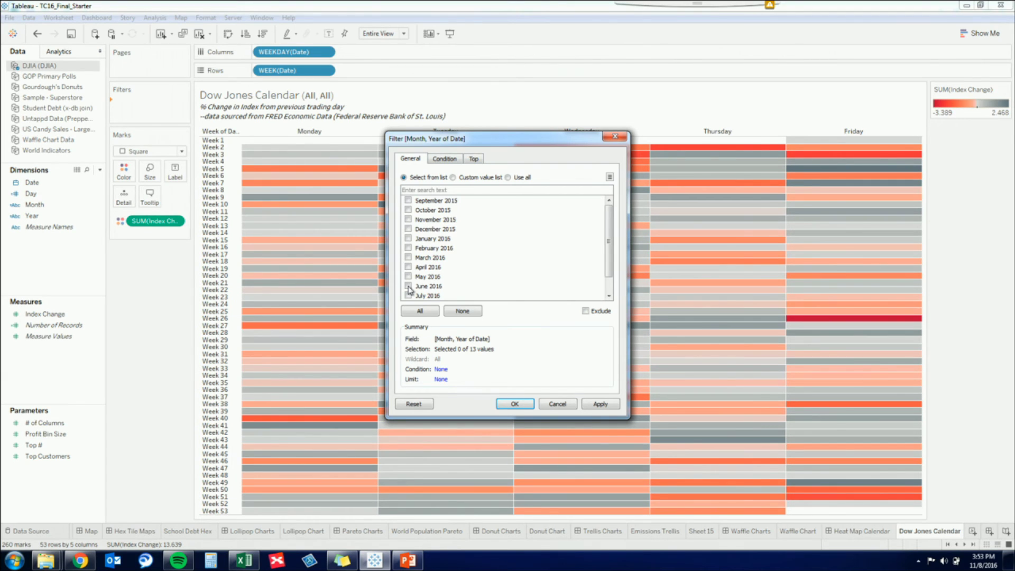
click(514, 404)
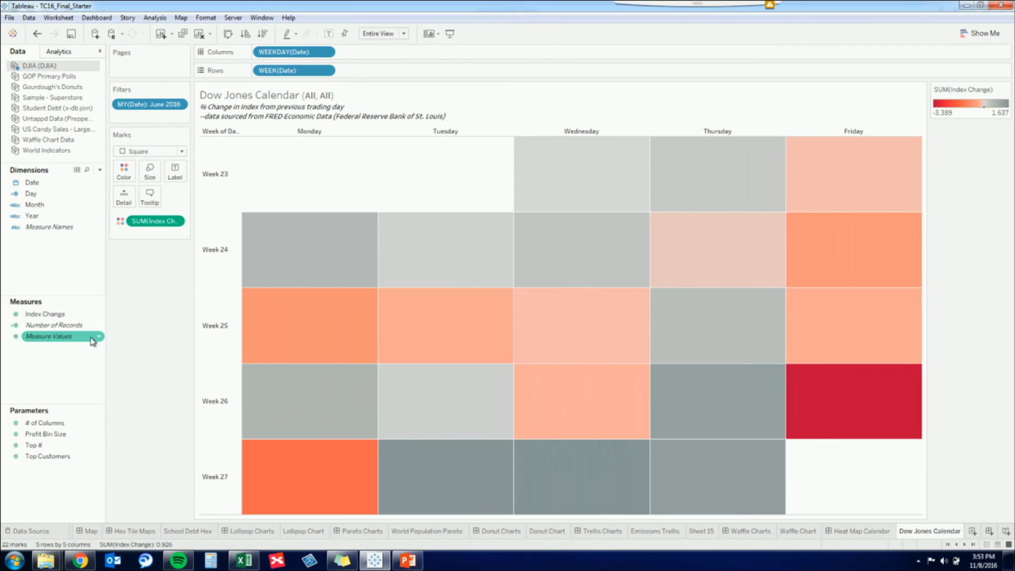
Hide the week number row headers and label each square with the discrete day of the month, DAY(Date).
right_click(208, 334)
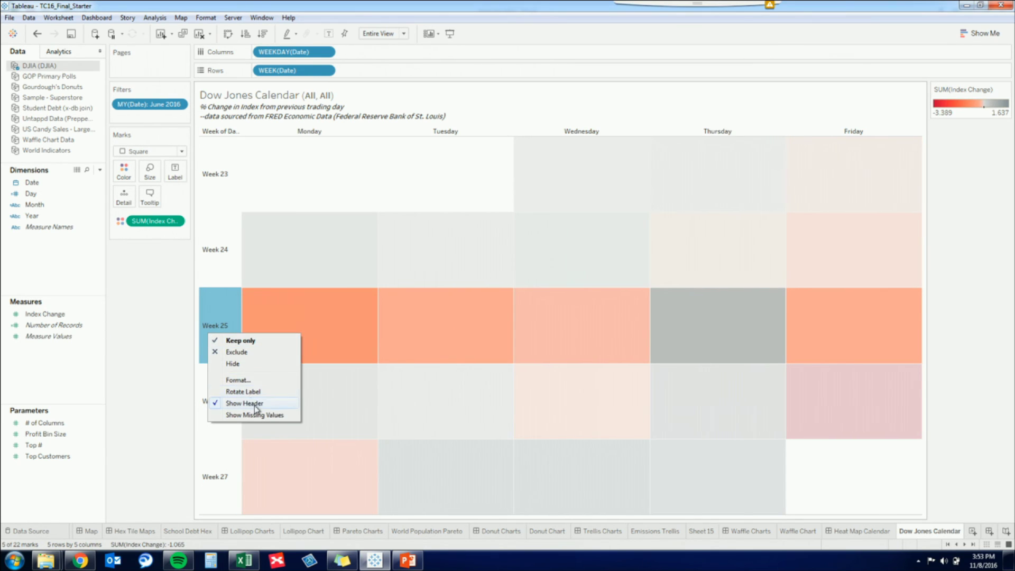
click(257, 403)
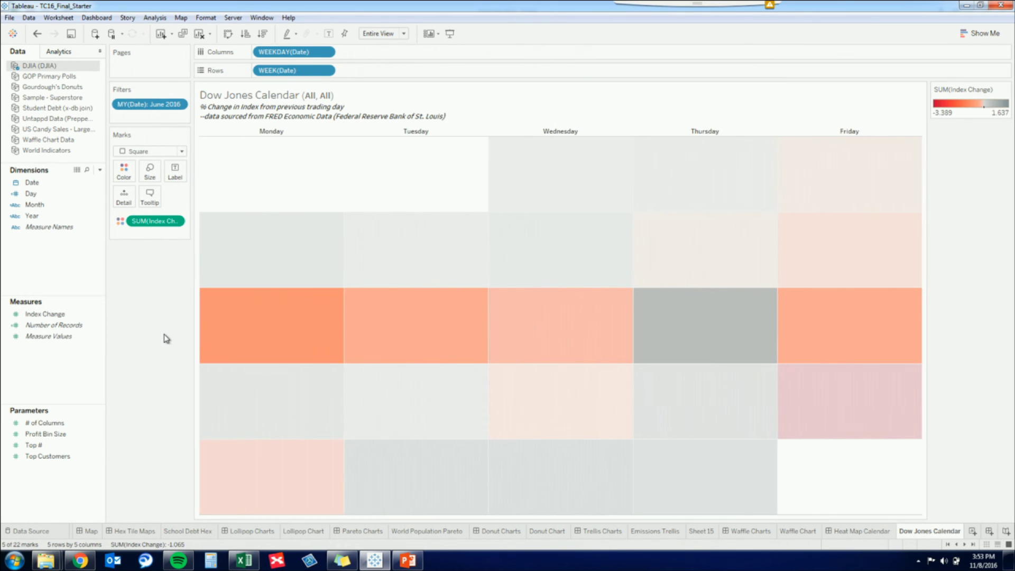
key(Escape)
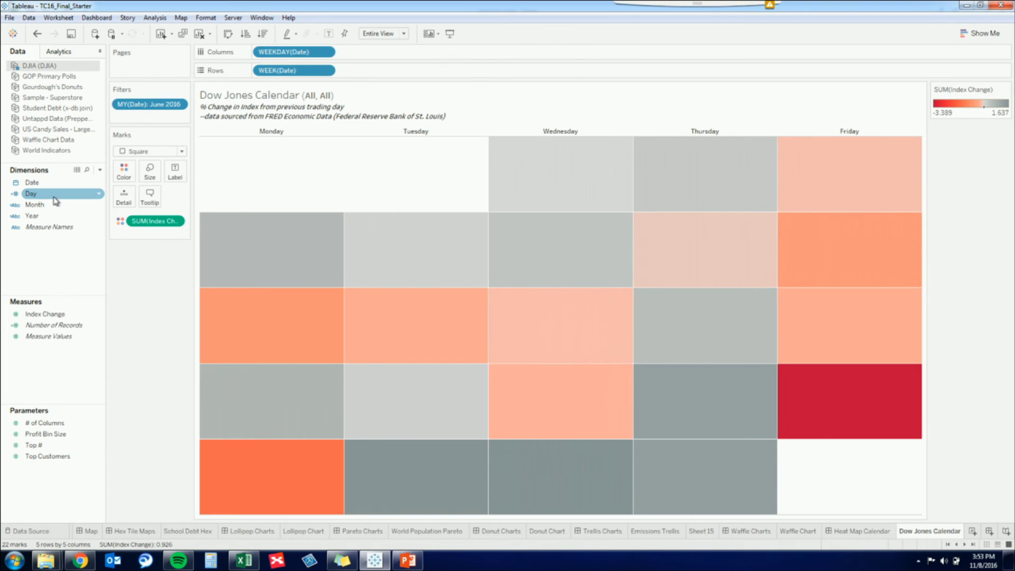
drag(40, 194, 177, 180)
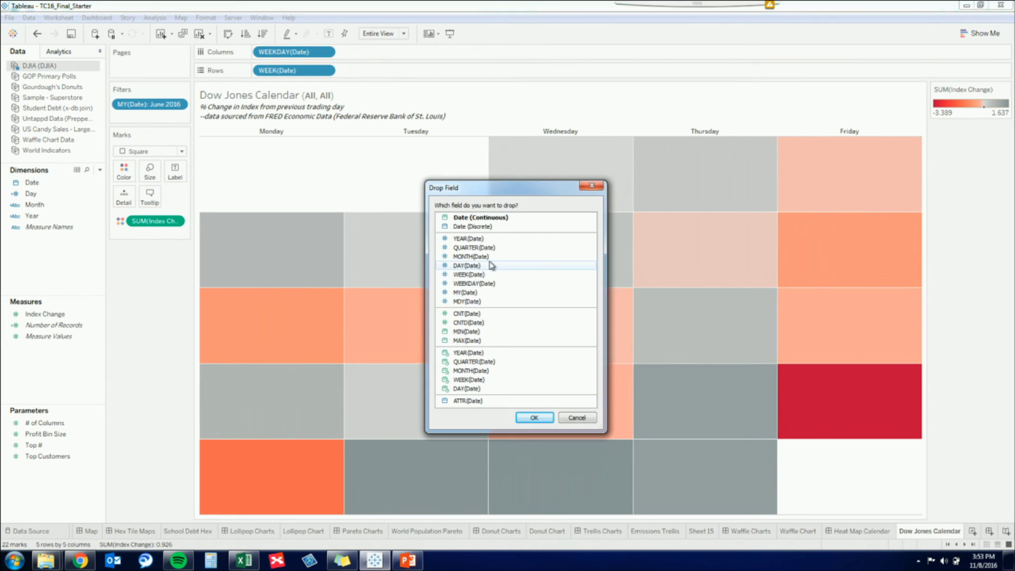
click(546, 420)
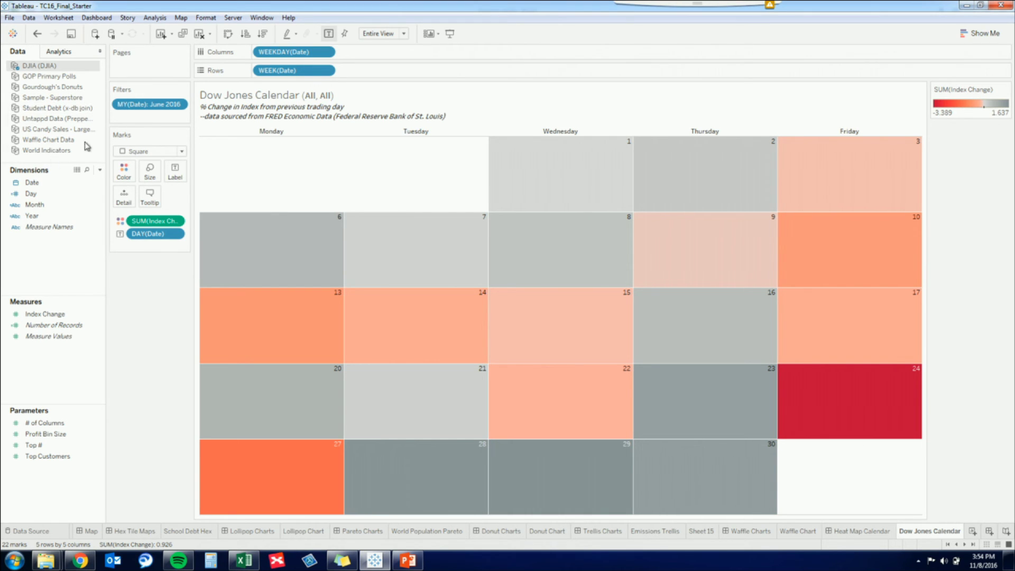
Review the formula of the Day calculated field without changing it.
right_click(32, 197)
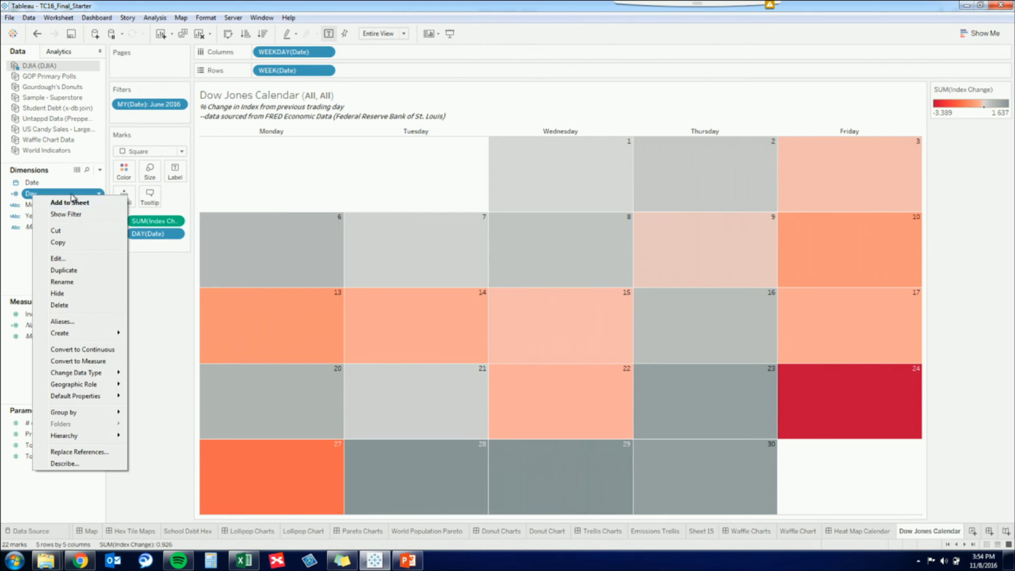
click(77, 258)
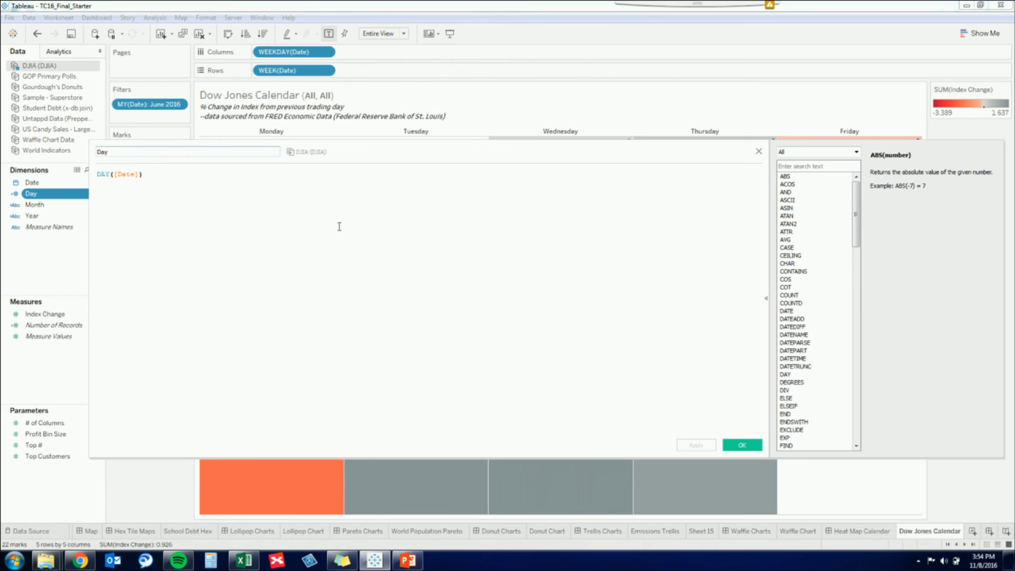
scroll(528, 251, up, 2)
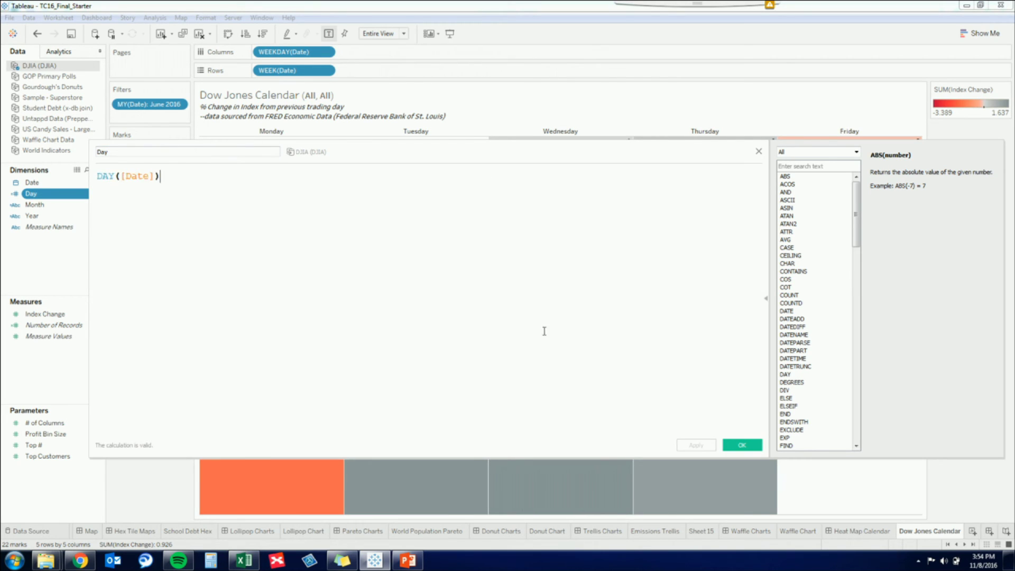
click(760, 153)
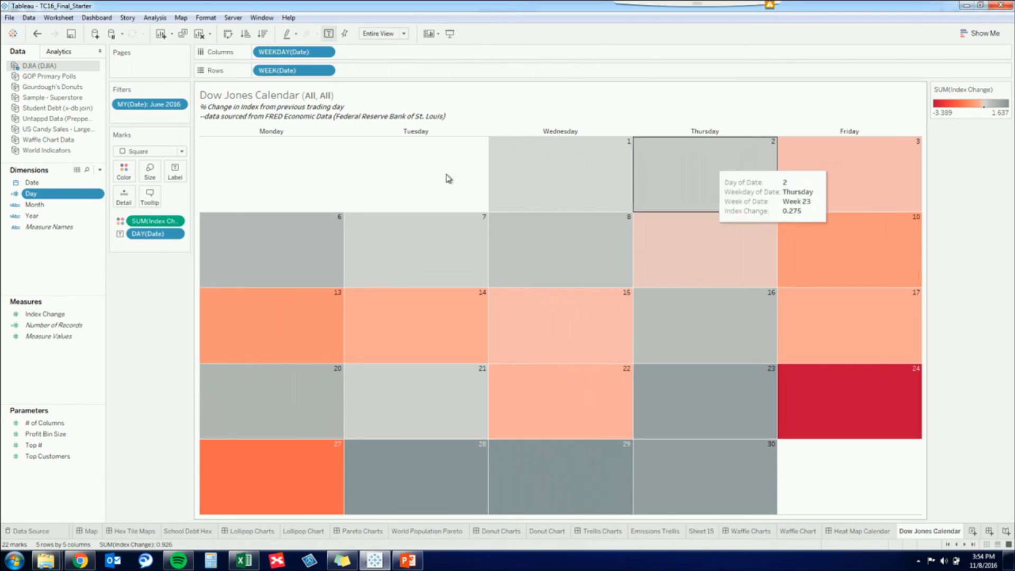
Add the Day, Month and Year fields to the Detail of the calendar's marks.
drag(29, 194, 124, 196)
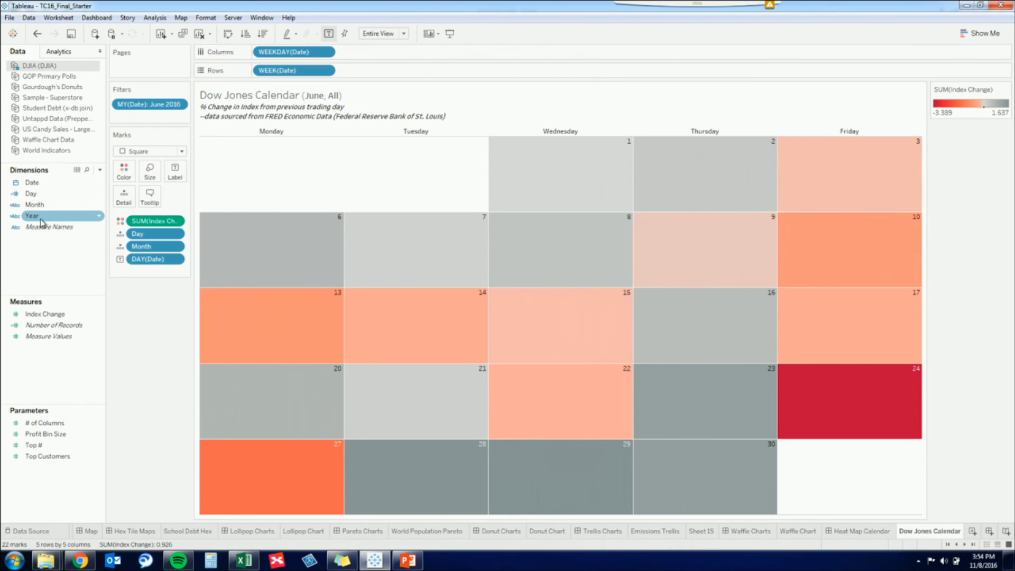
drag(37, 222, 130, 205)
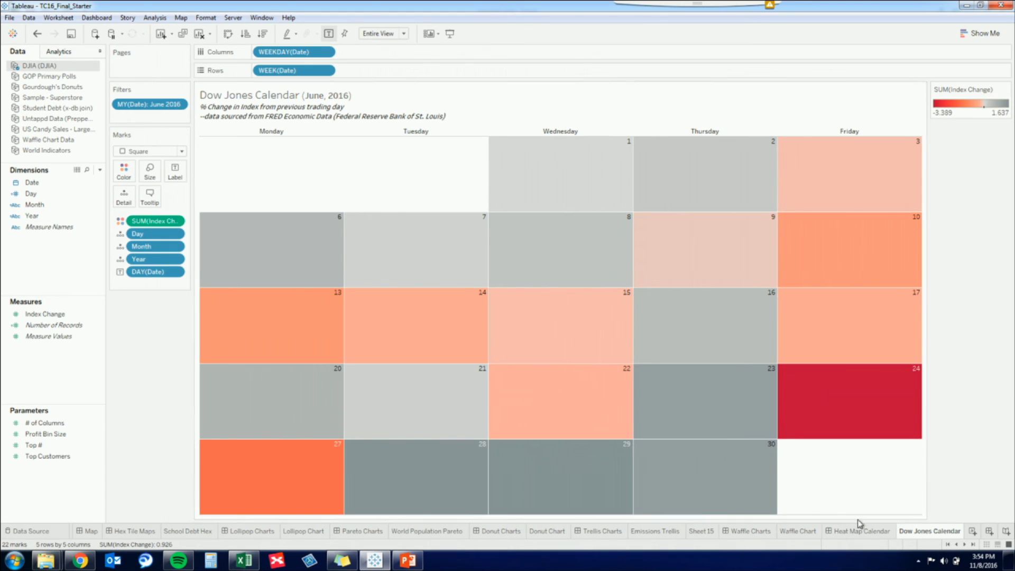
Revisit the Heat Map Calendar dashboard and open the Dow Jones Dashboard.
mouse_move(716, 487)
click(964, 544)
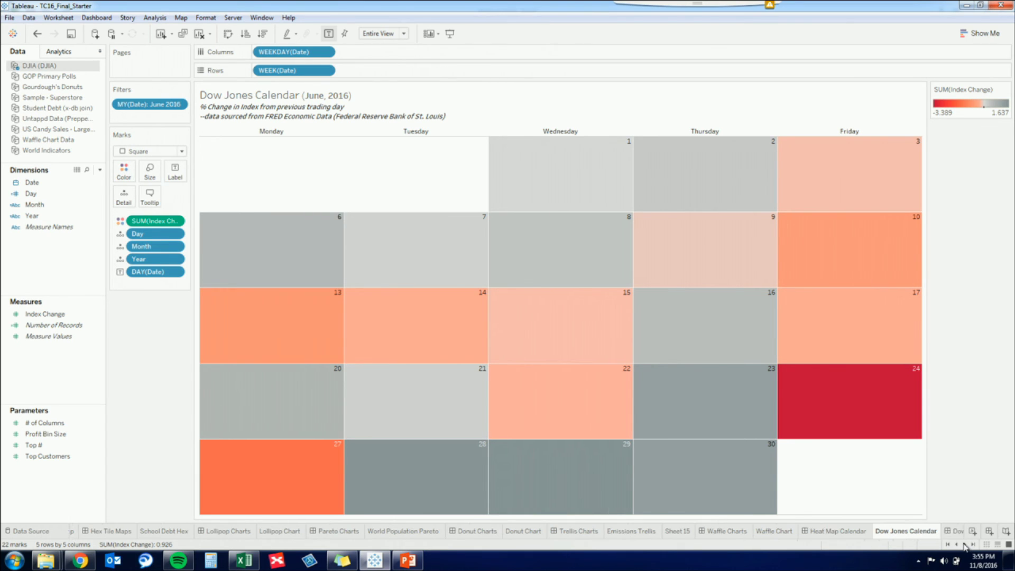
click(836, 533)
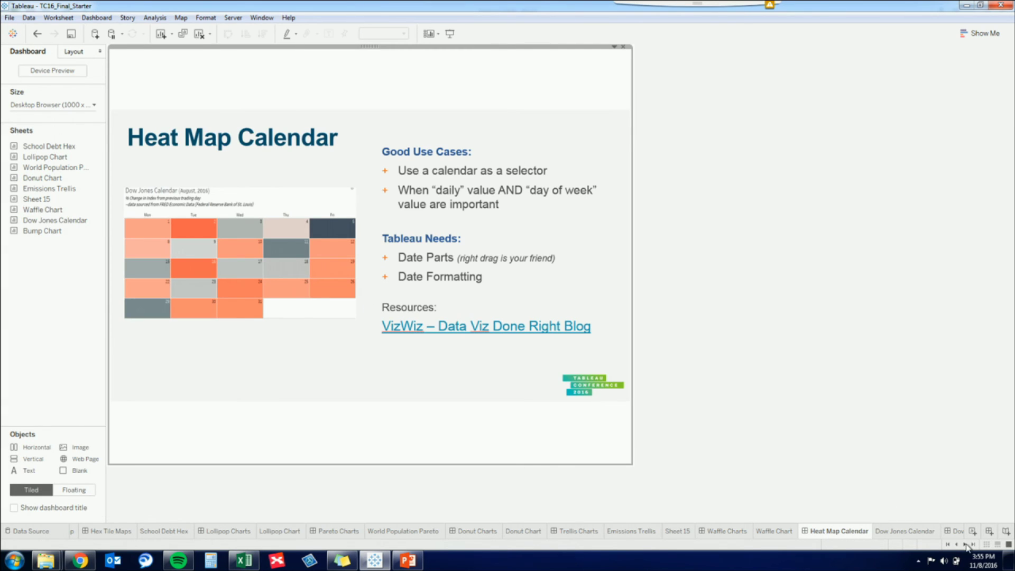
click(966, 545)
click(965, 545)
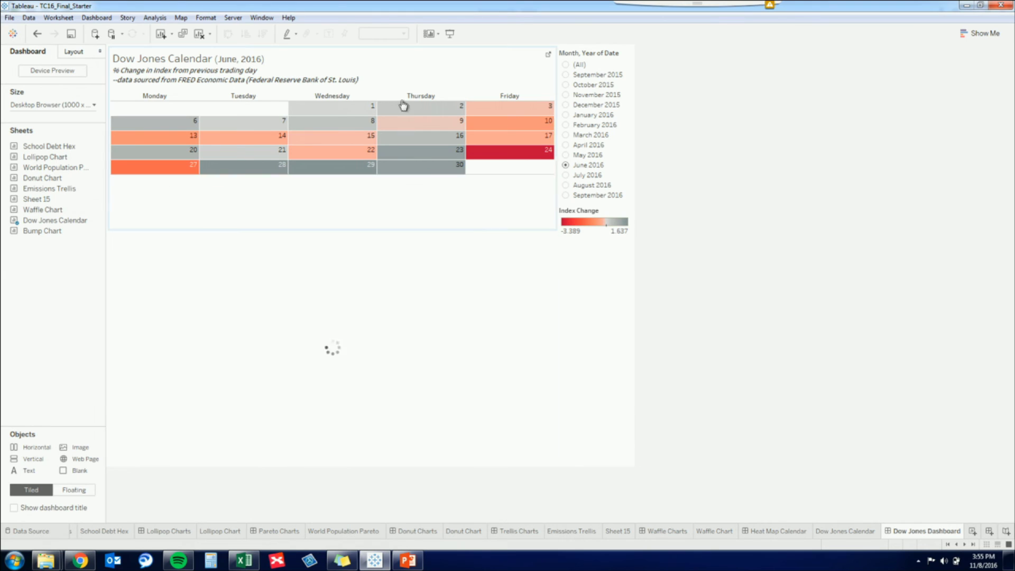
Examine the dashboard's Hyperlink1 URL action, including the Month, Day and Year fields in its URL and the insertable fields, leaving it unchanged.
click(97, 17)
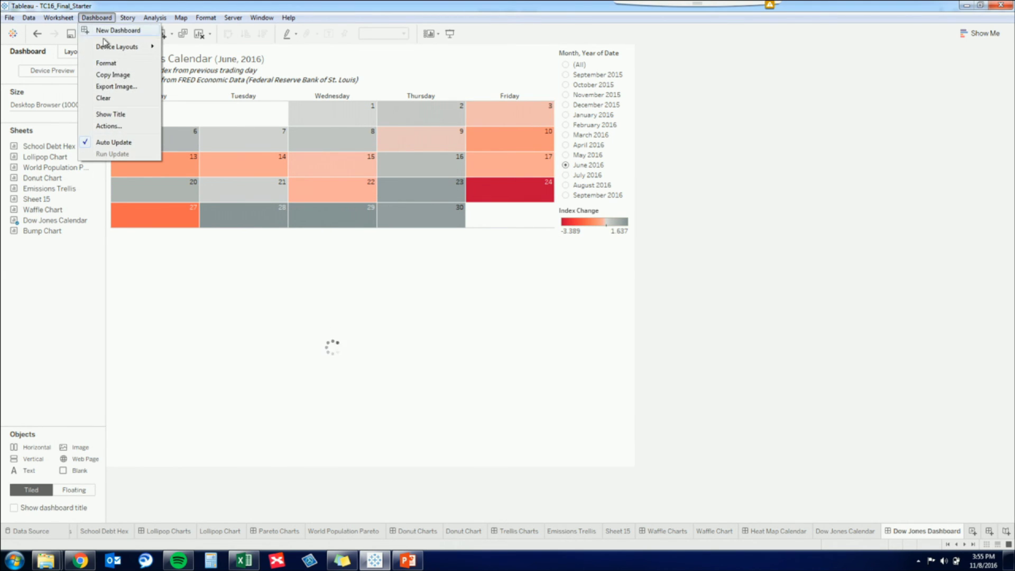
click(113, 125)
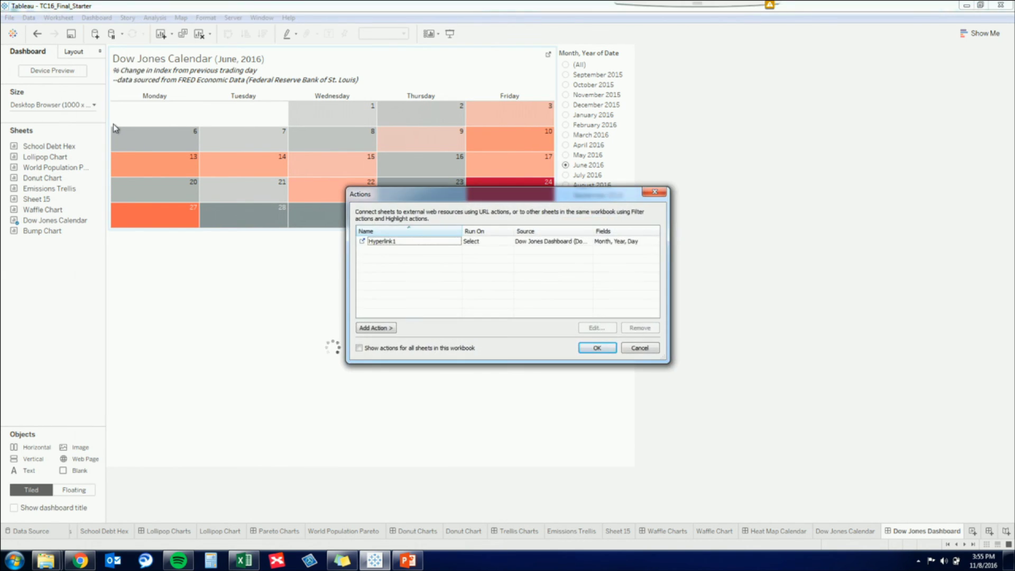
click(432, 241)
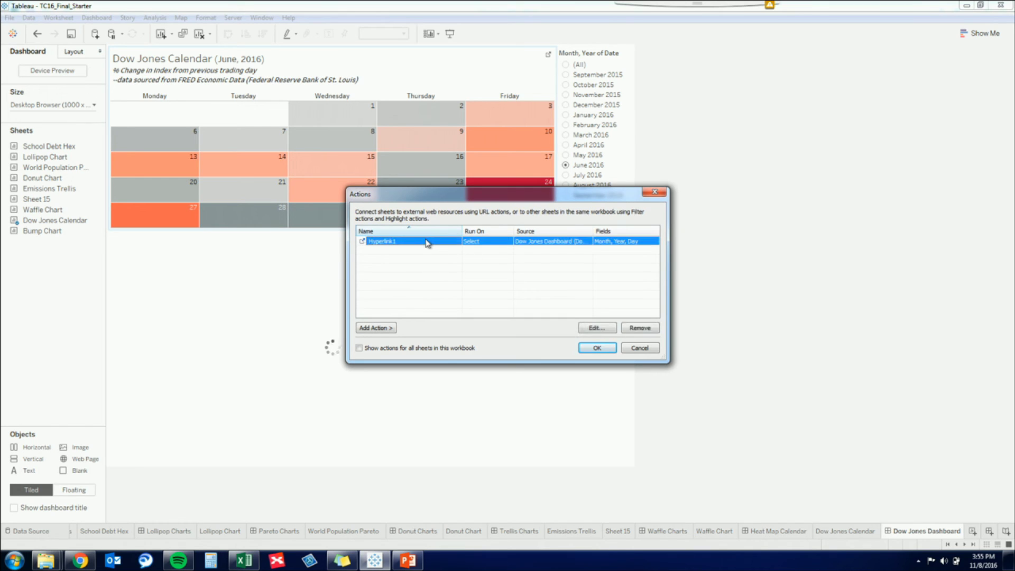
click(596, 328)
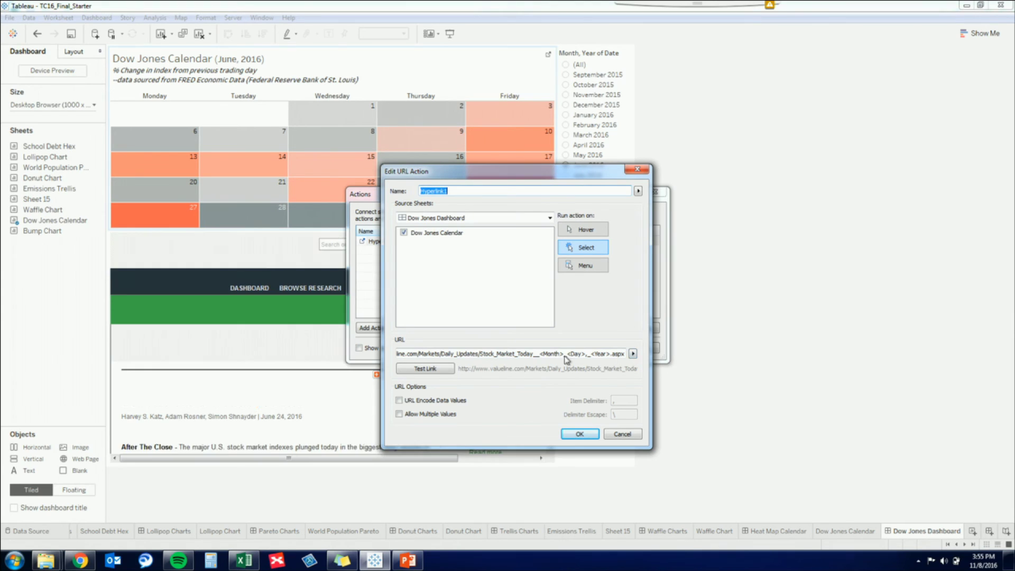
drag(382, 168, 217, 168)
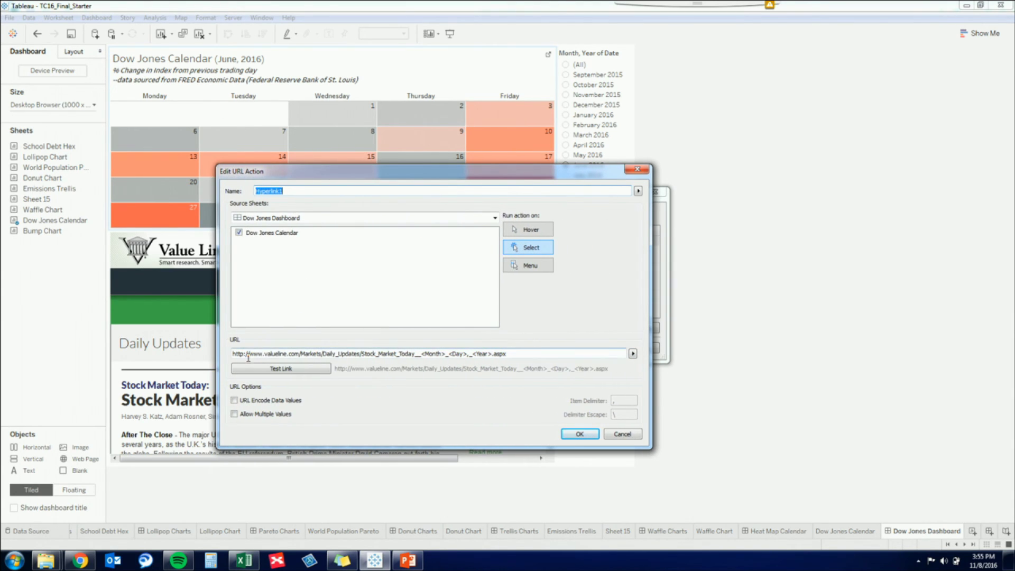
drag(421, 353, 446, 353)
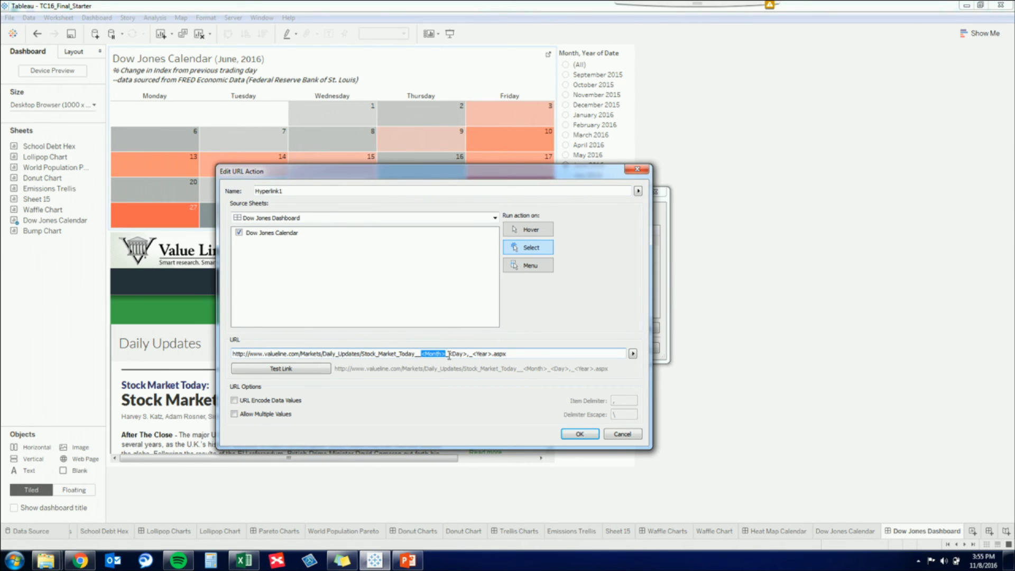
click(632, 355)
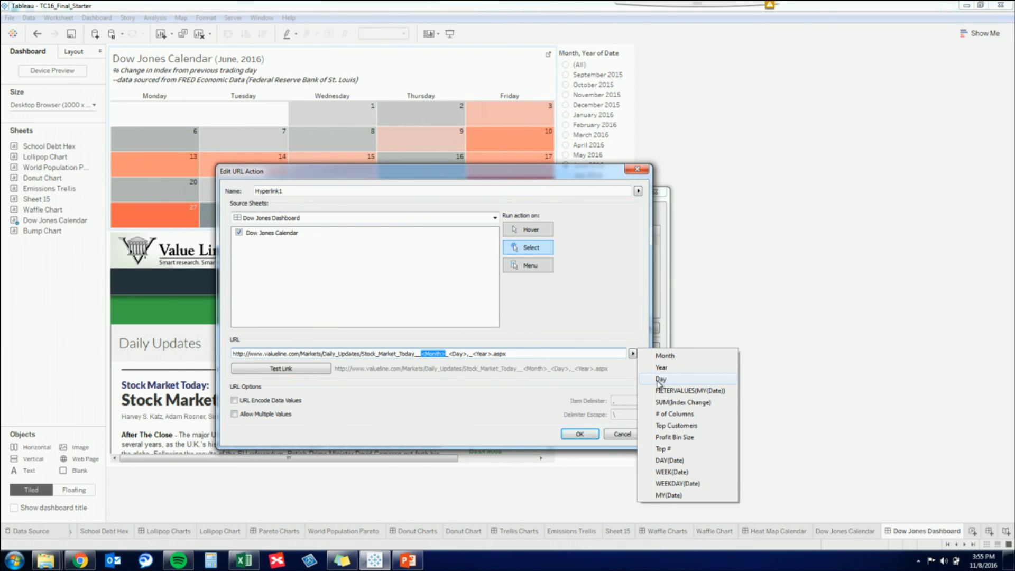
click(633, 173)
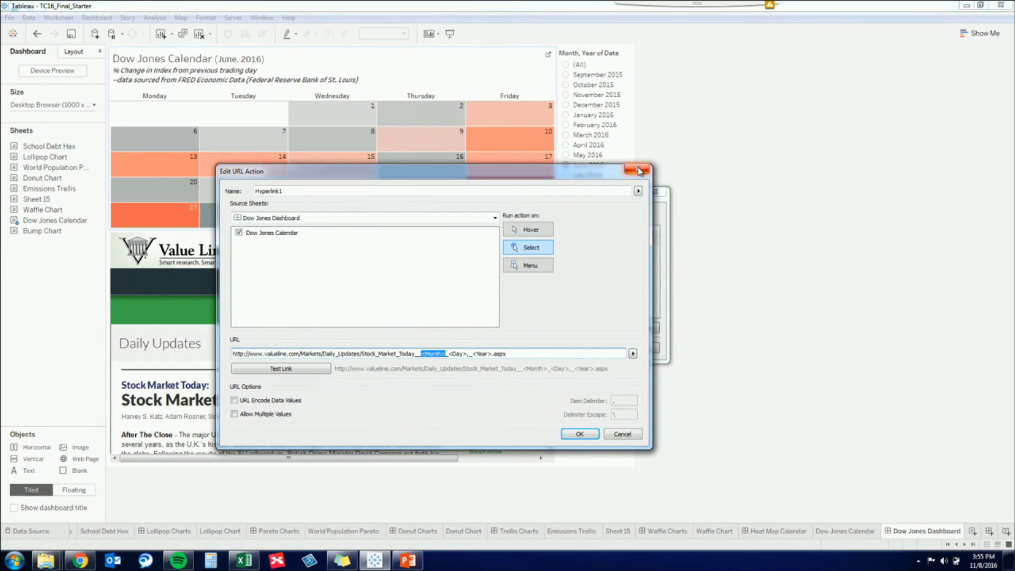
click(636, 170)
click(655, 191)
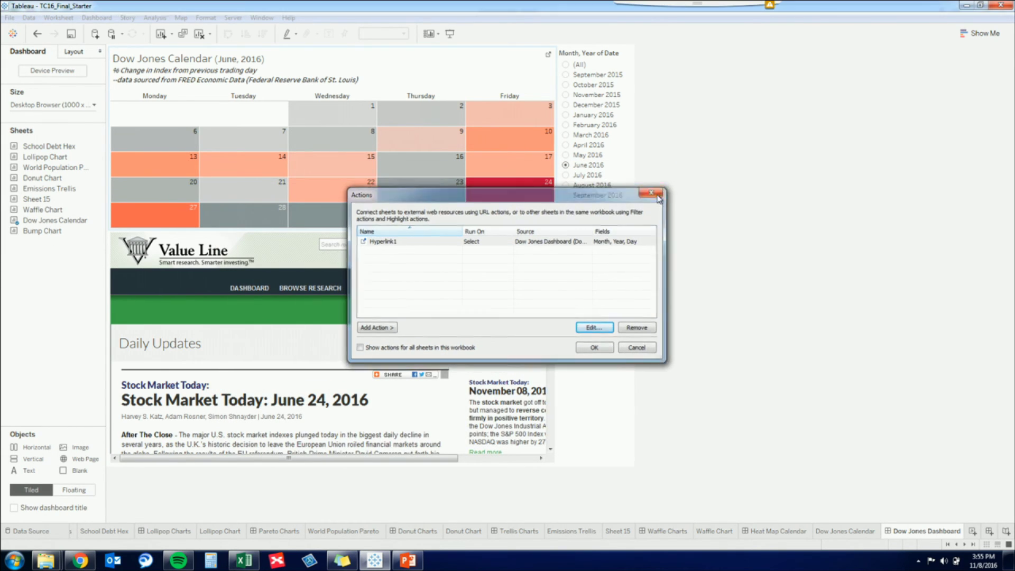
Test the URL action by selecting June 24, 23 and 27 in the calendar and reading the embedded Value Line market update.
click(520, 202)
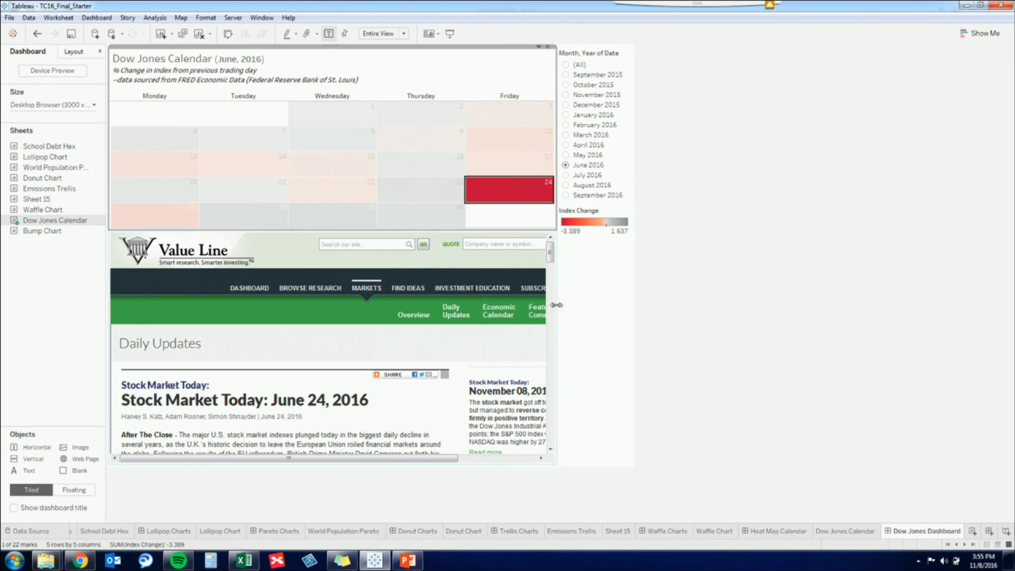
drag(550, 256, 552, 265)
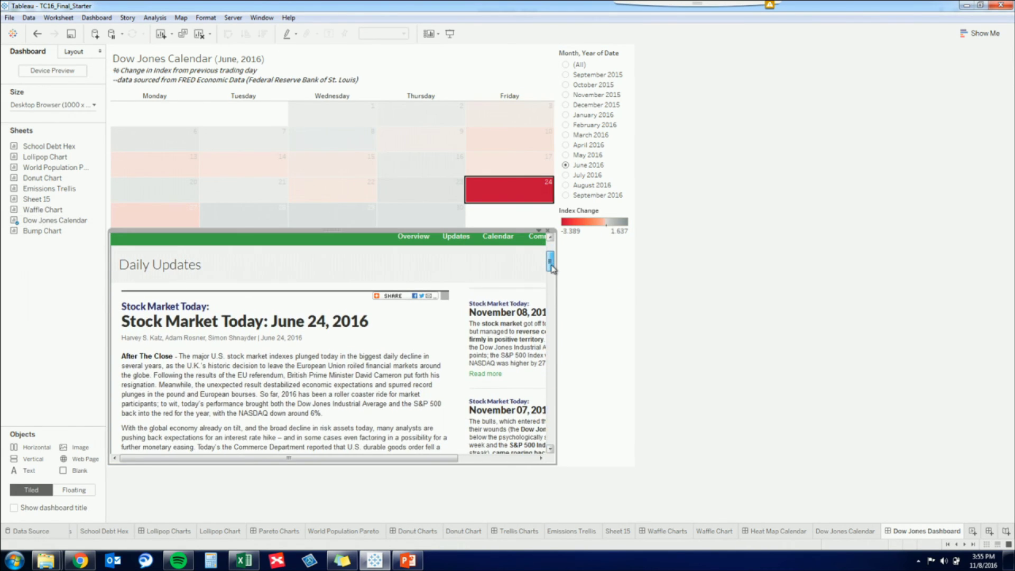
right_click(551, 266)
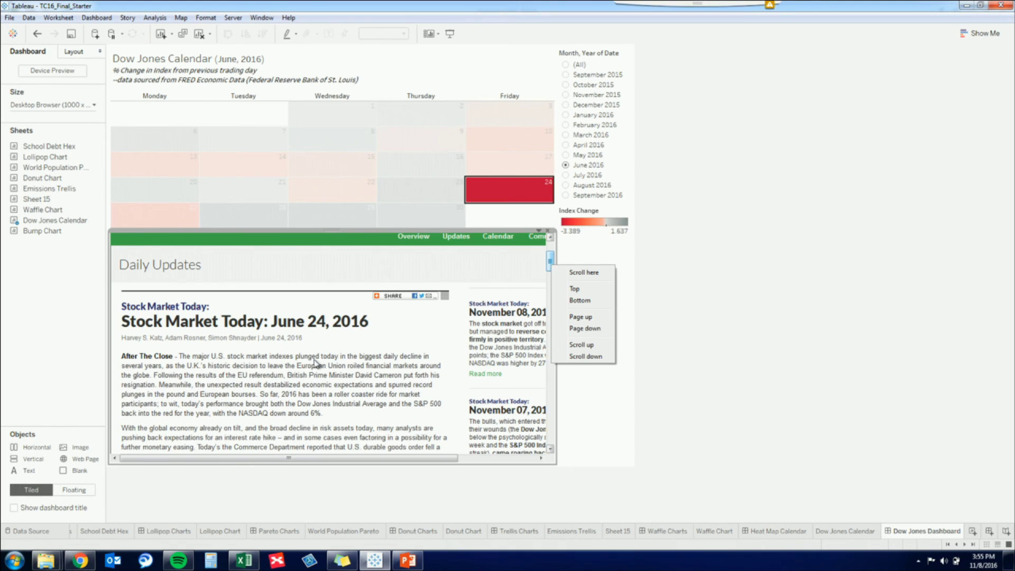
click(451, 197)
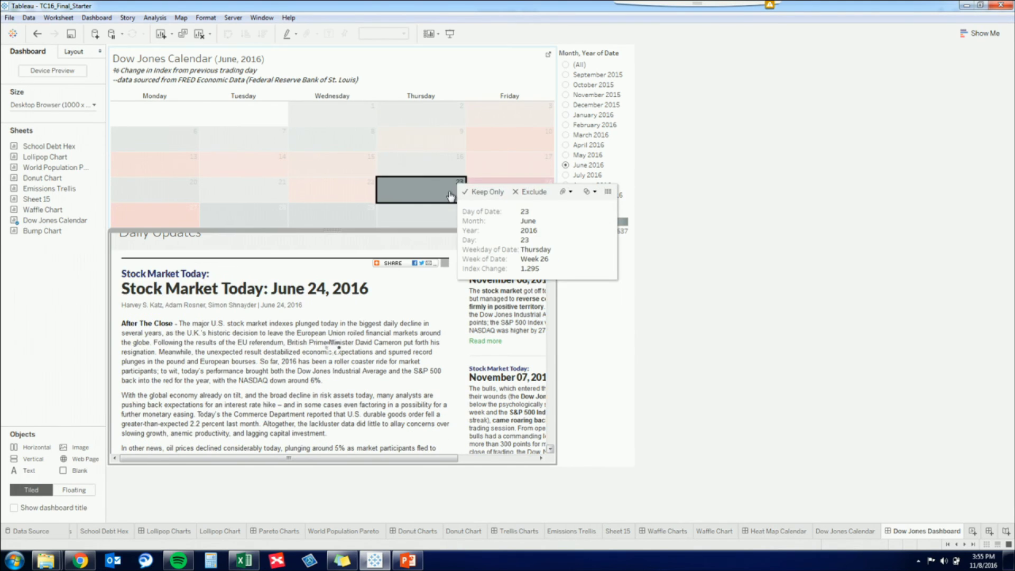
click(157, 217)
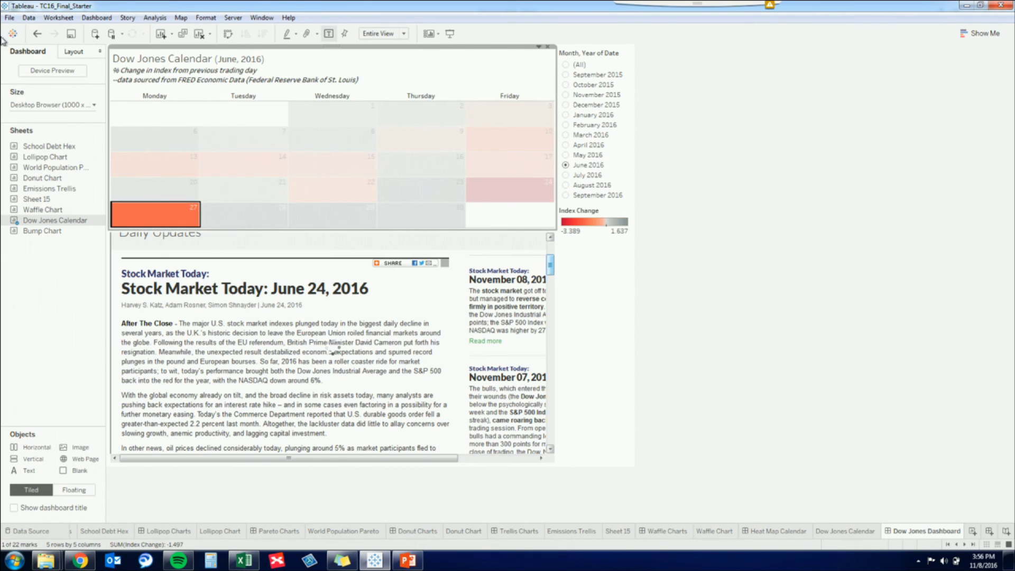
Clear the dashboard selection and open the Bump Charts overview dashboard.
click(965, 545)
click(966, 545)
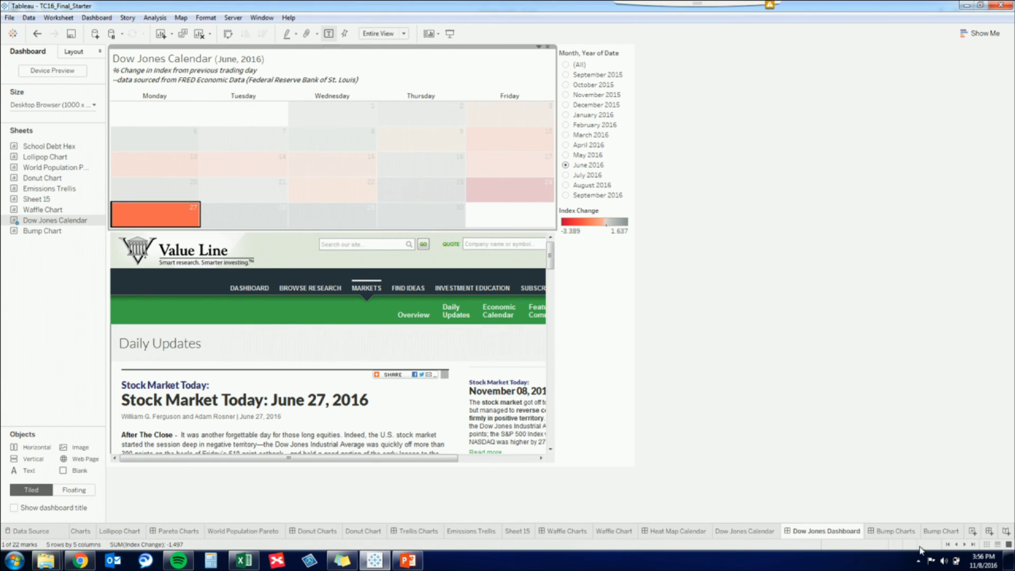
click(833, 503)
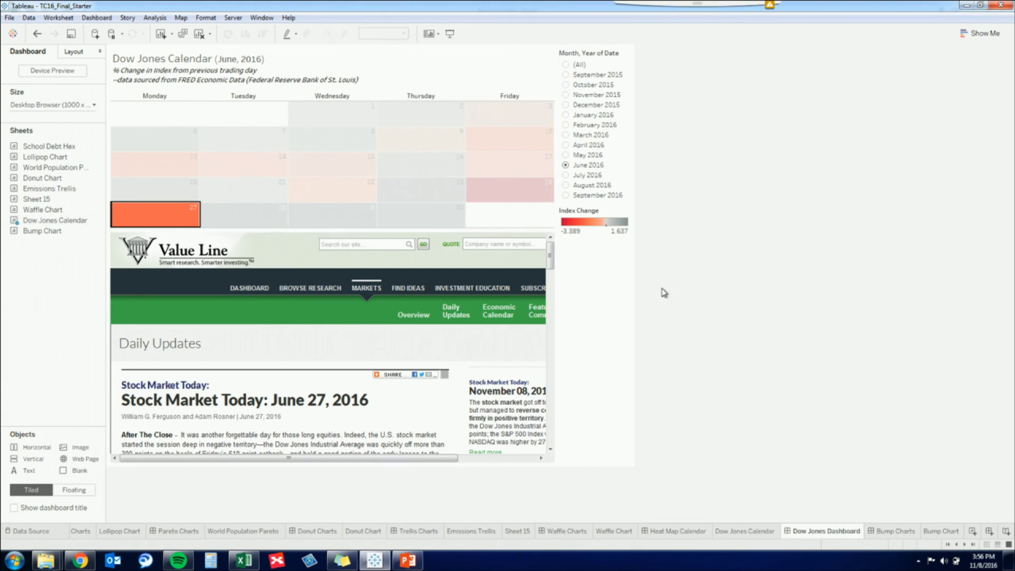
click(902, 532)
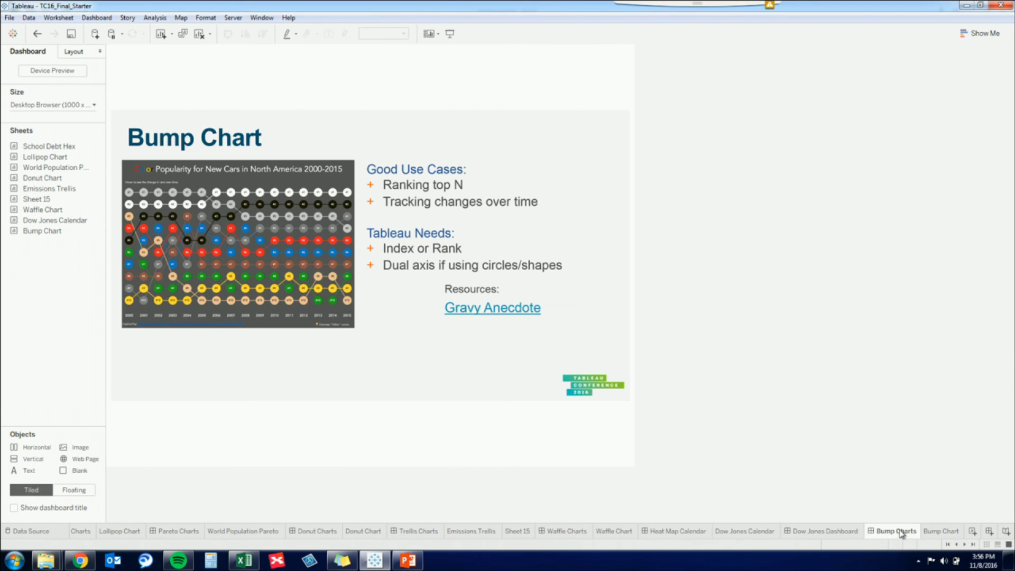
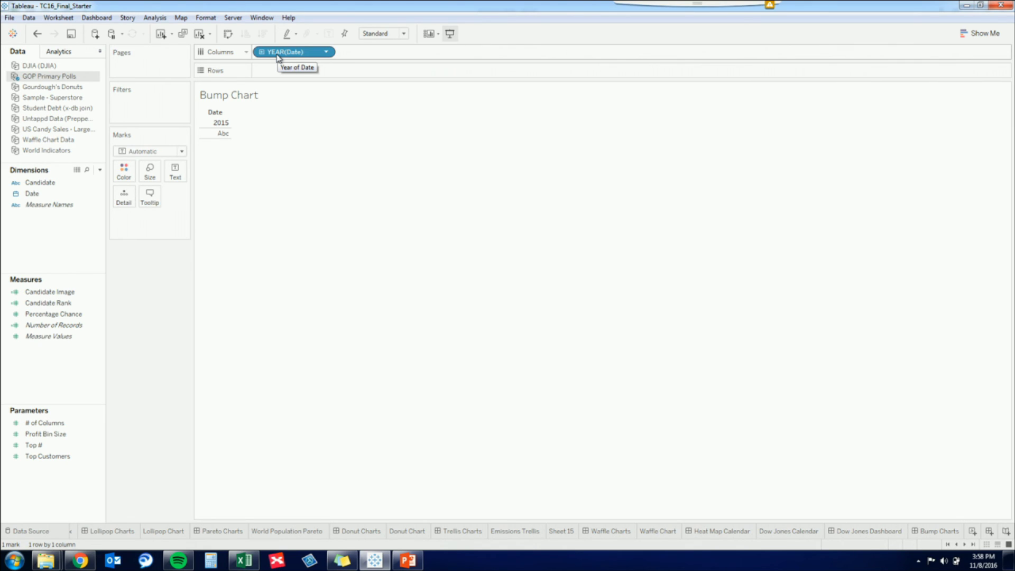
Plot Percentage Chance by continuous Week Number of Date, with a separately coloured line for each Candidate.
click(327, 52)
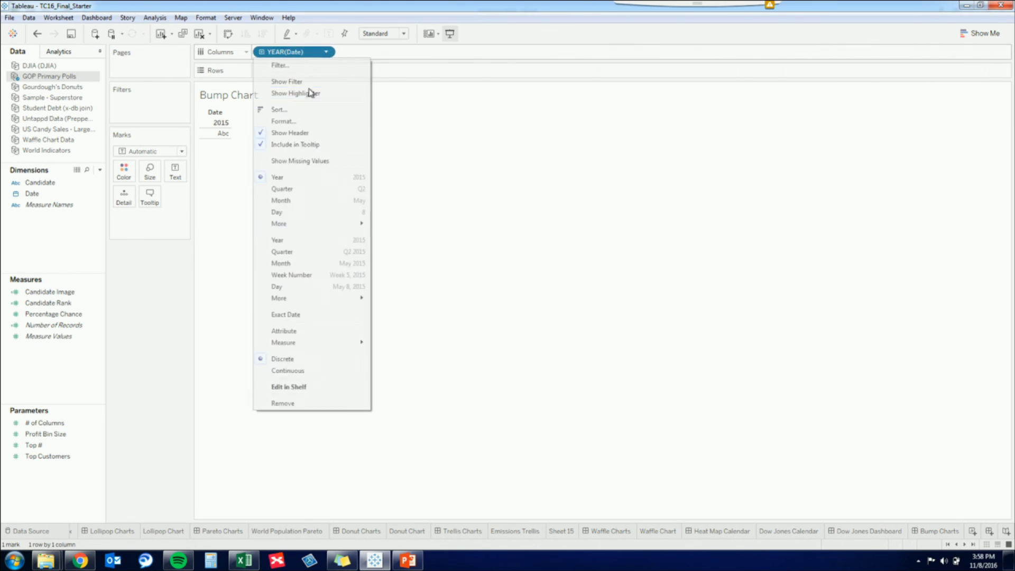
click(301, 275)
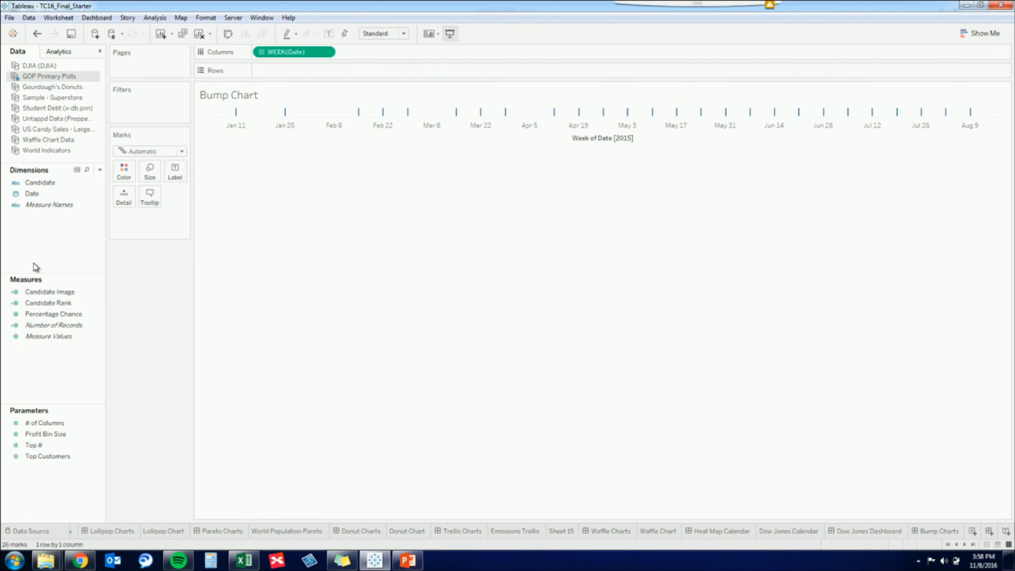
drag(40, 314, 279, 74)
drag(40, 182, 123, 174)
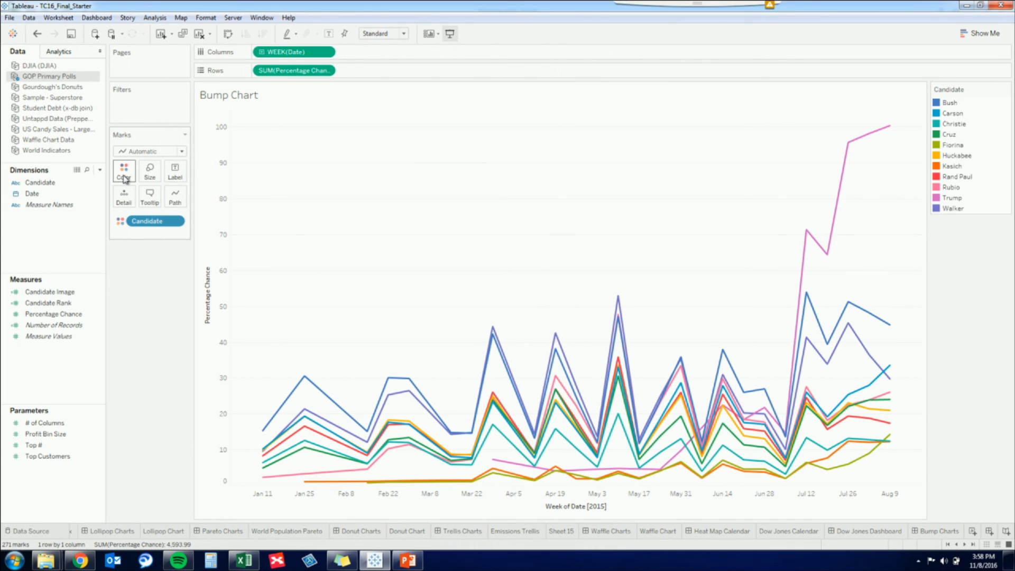
Change the aggregation of Percentage Chance to Average and trace the candidates' lines.
click(326, 70)
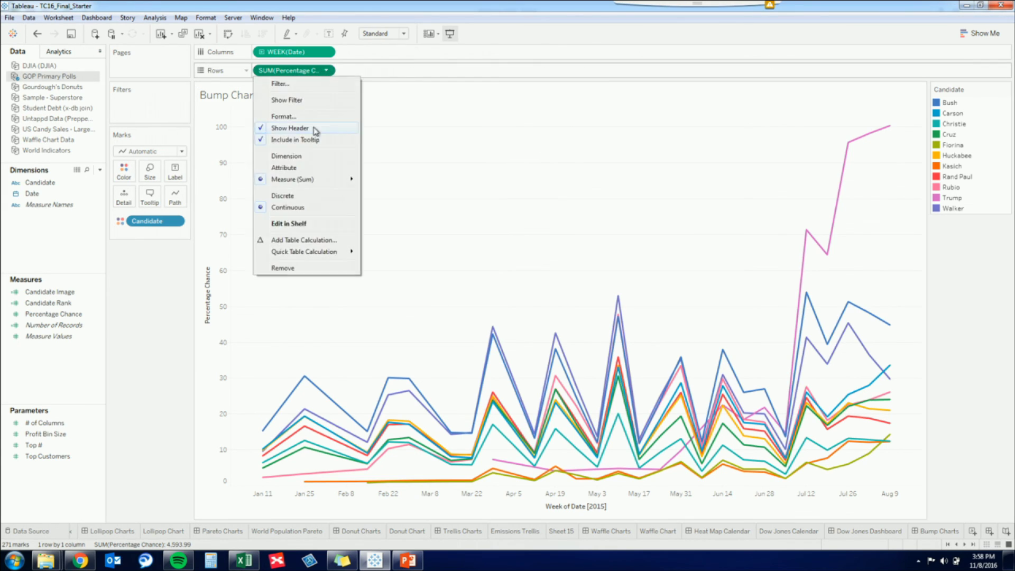
mouse_move(312, 179)
click(386, 193)
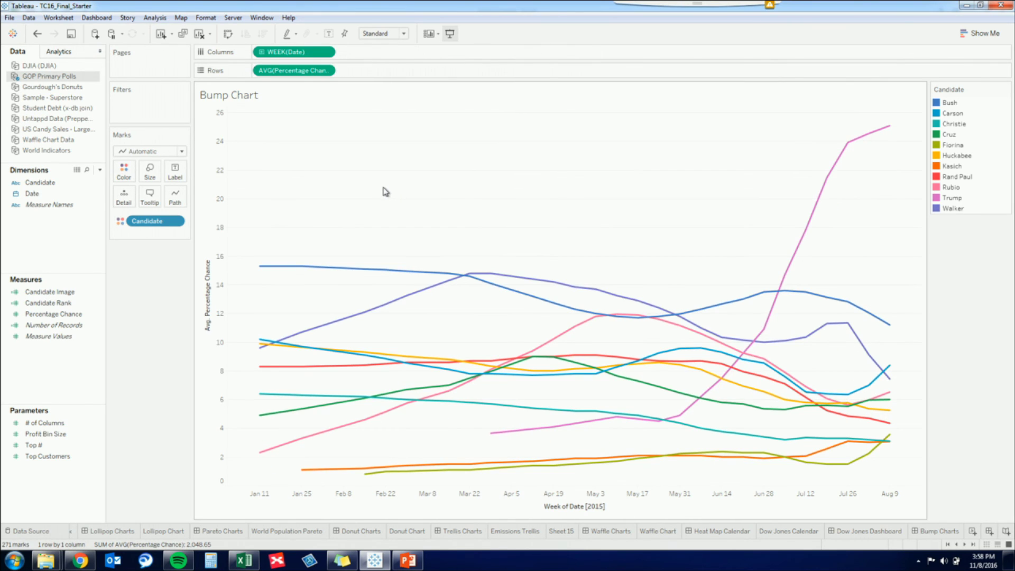
drag(502, 343, 472, 306)
drag(900, 329, 885, 270)
Examine the Candidate Rank calculation, covering its FLOAT, RANK_UNIQUE and AVG([Percentage Chance]) parts, and close it without changes.
right_click(51, 308)
click(100, 355)
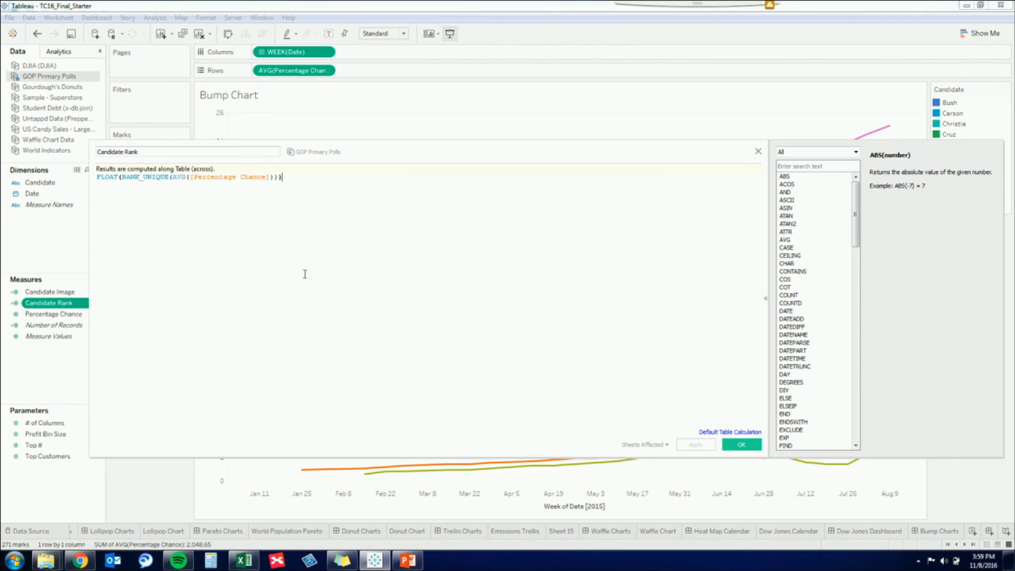
scroll(318, 269, up, 4)
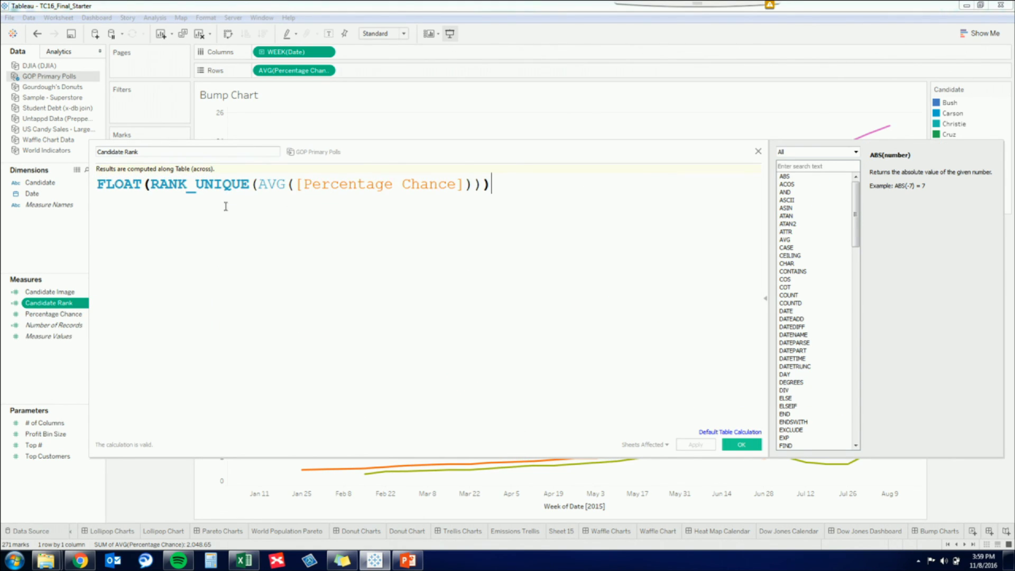
double_click(142, 186)
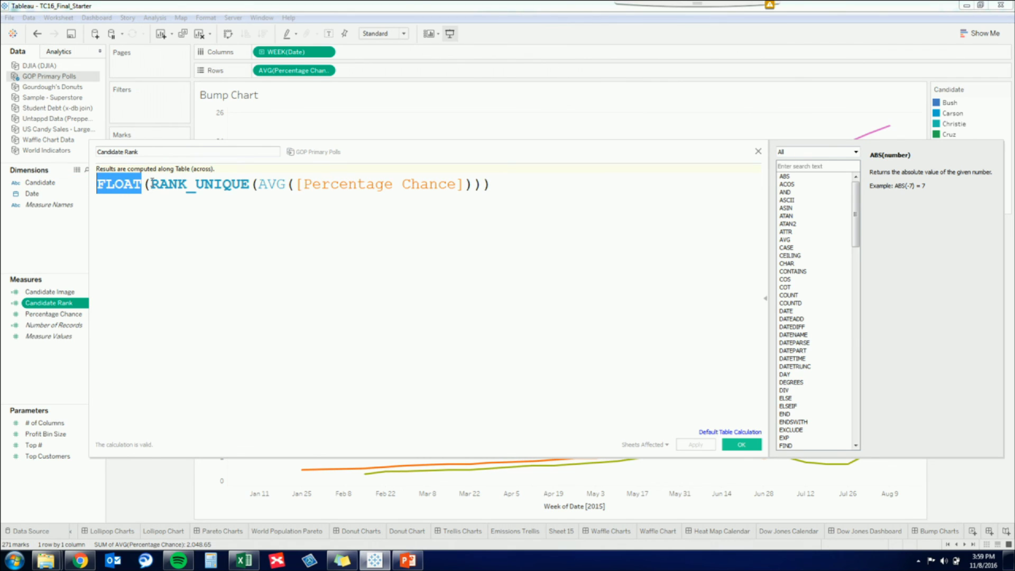
double_click(243, 184)
drag(258, 184, 461, 183)
click(482, 225)
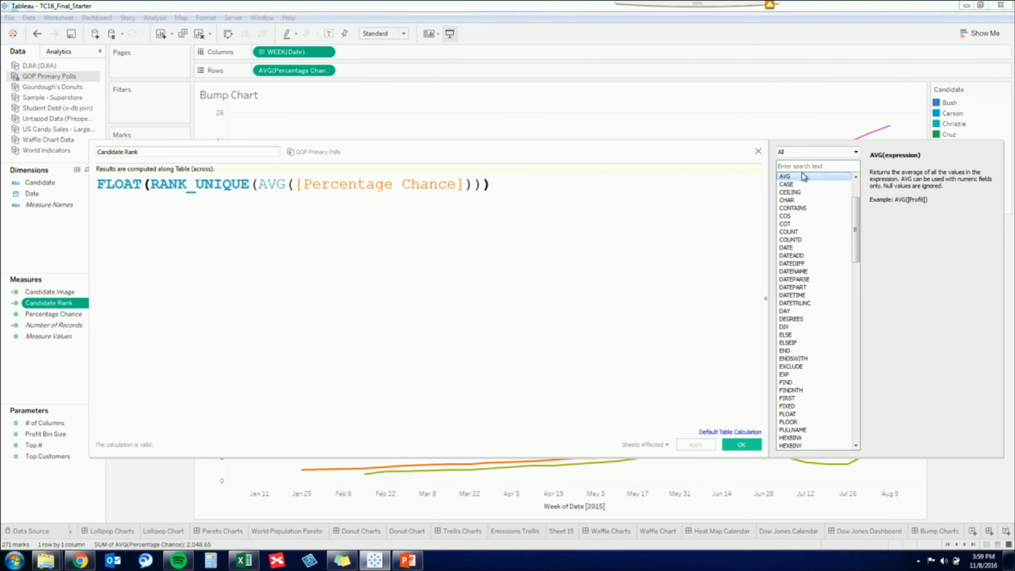
click(758, 152)
Replace Percentage Chance on Rows with Candidate Rank and compute the rank using Candidate.
drag(48, 302, 288, 73)
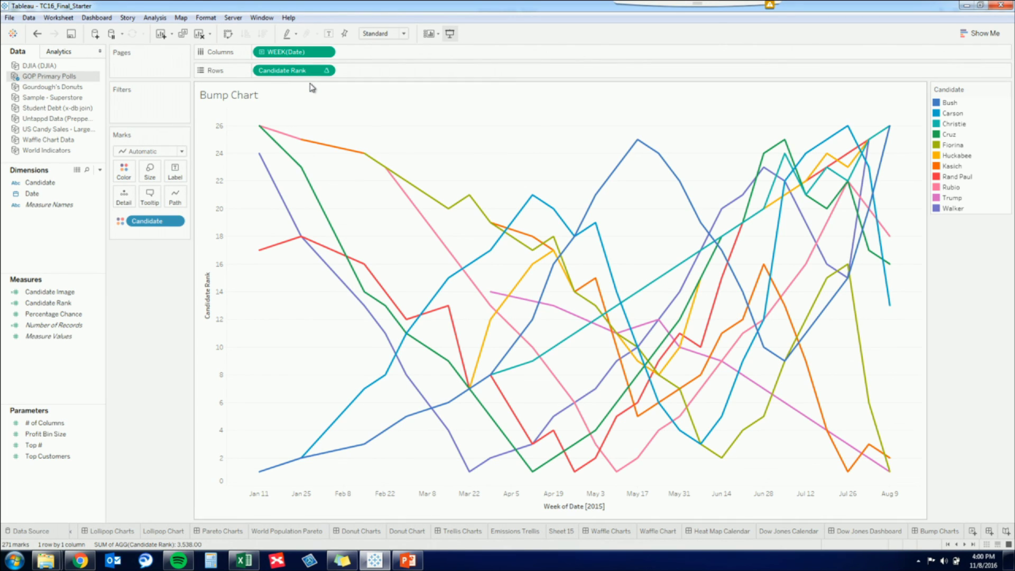
click(326, 70)
mouse_move(296, 217)
click(389, 243)
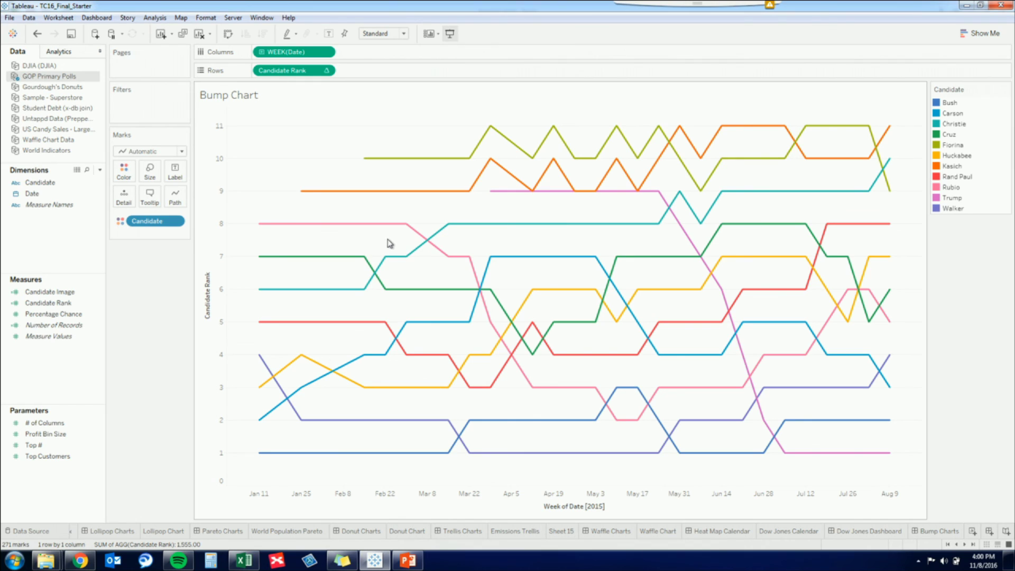
Set Candidate Rank's table calculation to specific dimensions Week of Date, then Candidate, restarting every Week of Date.
click(326, 70)
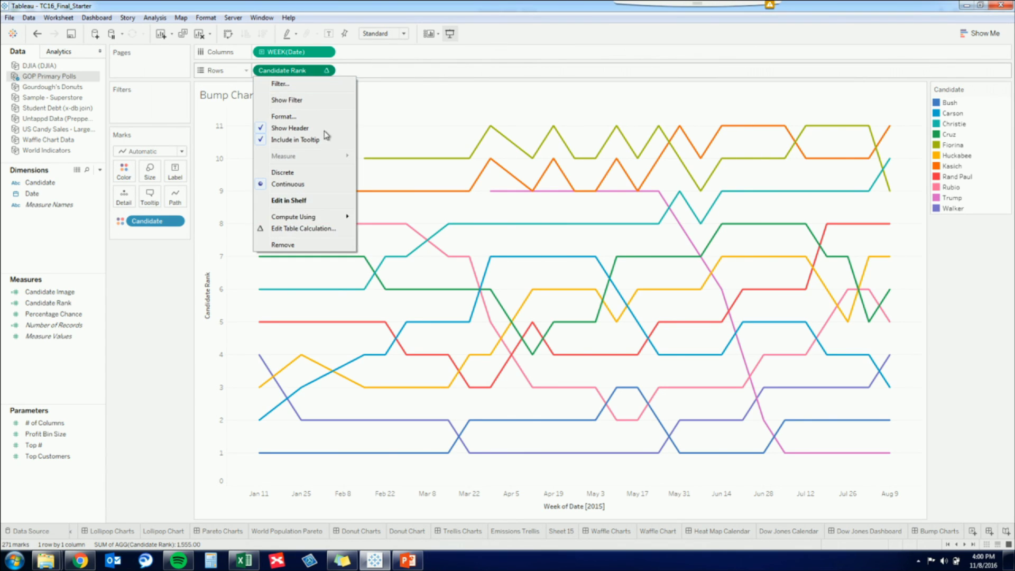
click(308, 229)
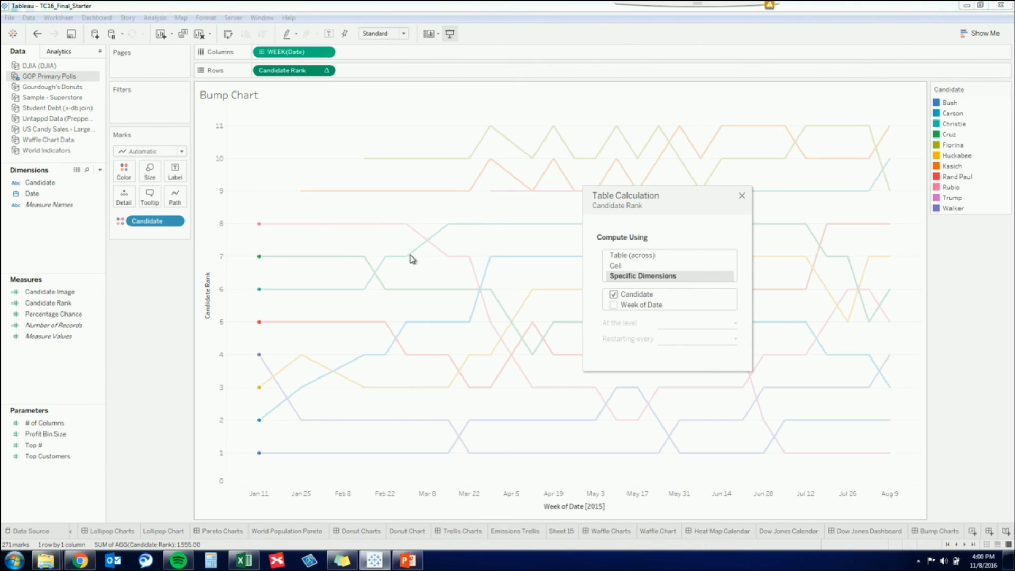
click(616, 305)
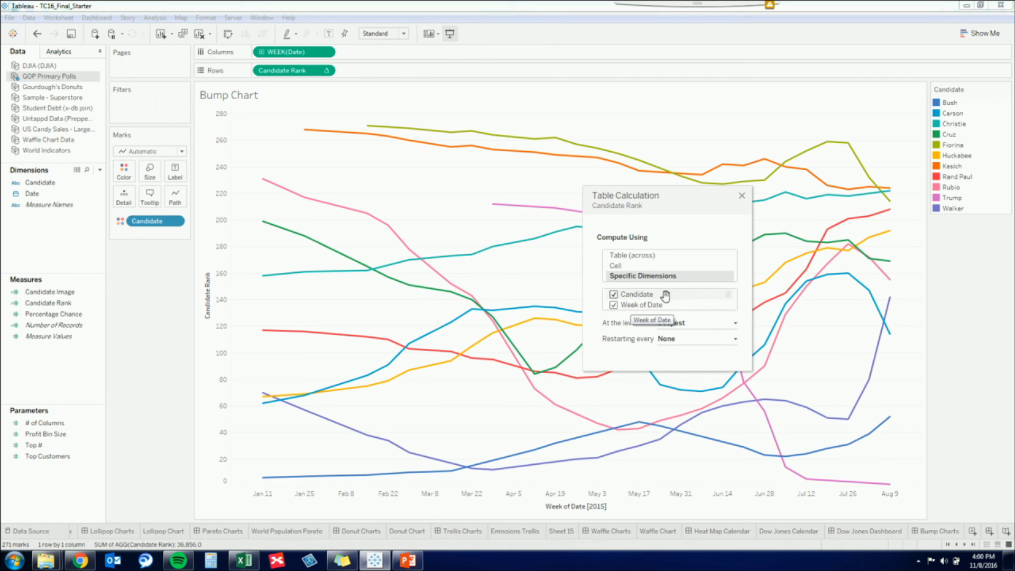
drag(654, 304, 659, 293)
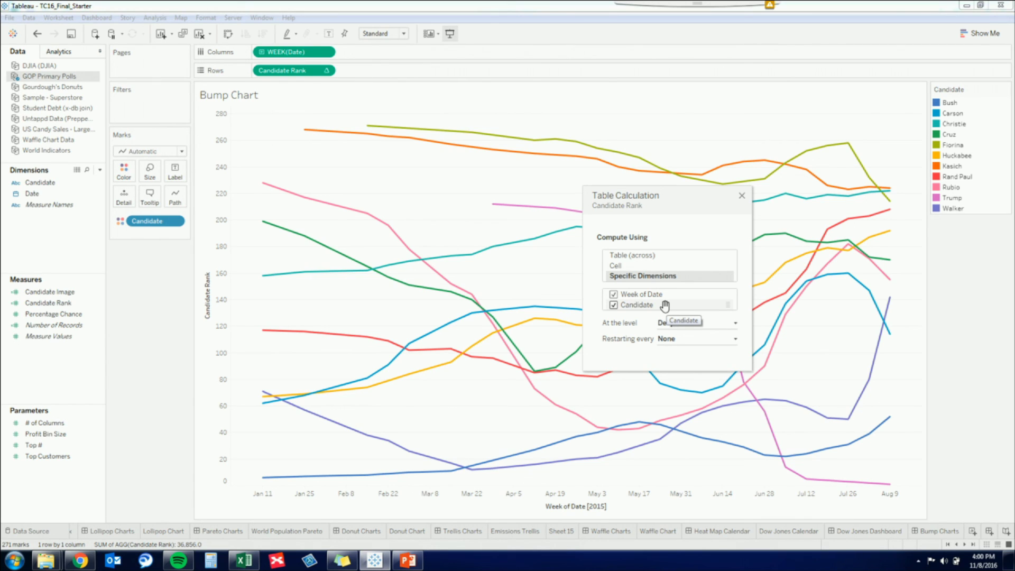
click(681, 342)
click(683, 356)
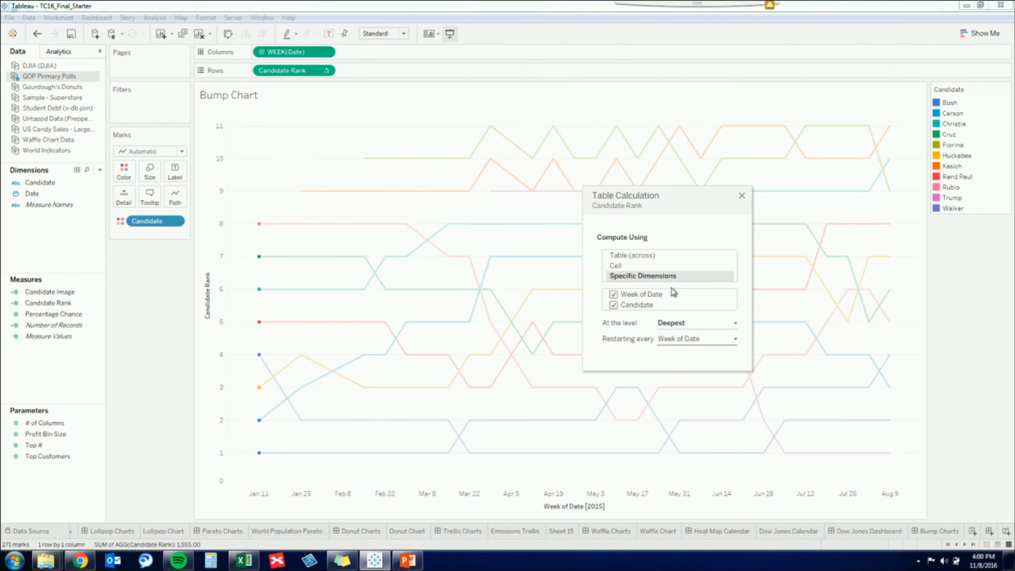
click(742, 197)
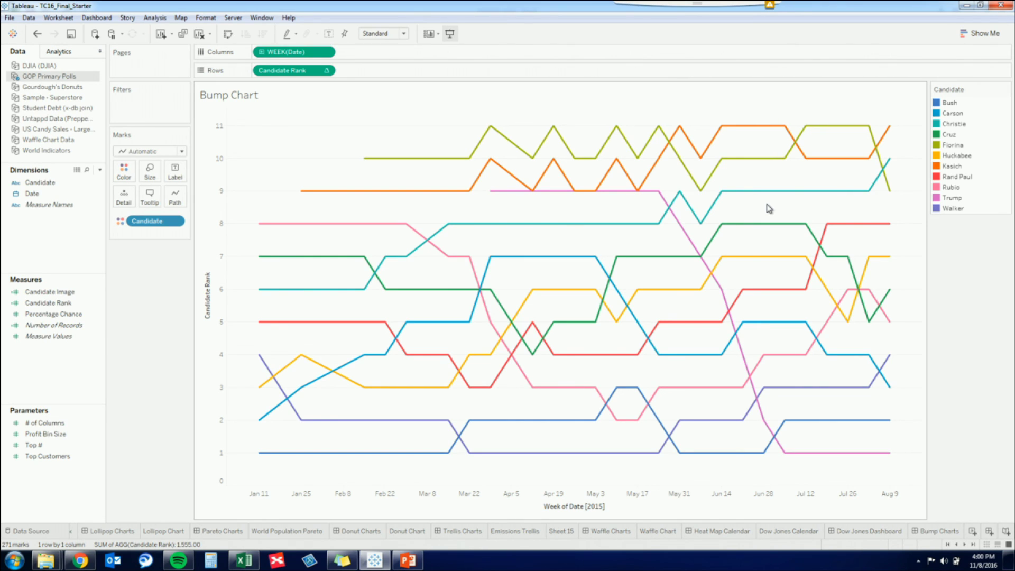
Reverse the scale of the Candidate Rank axis.
right_click(222, 189)
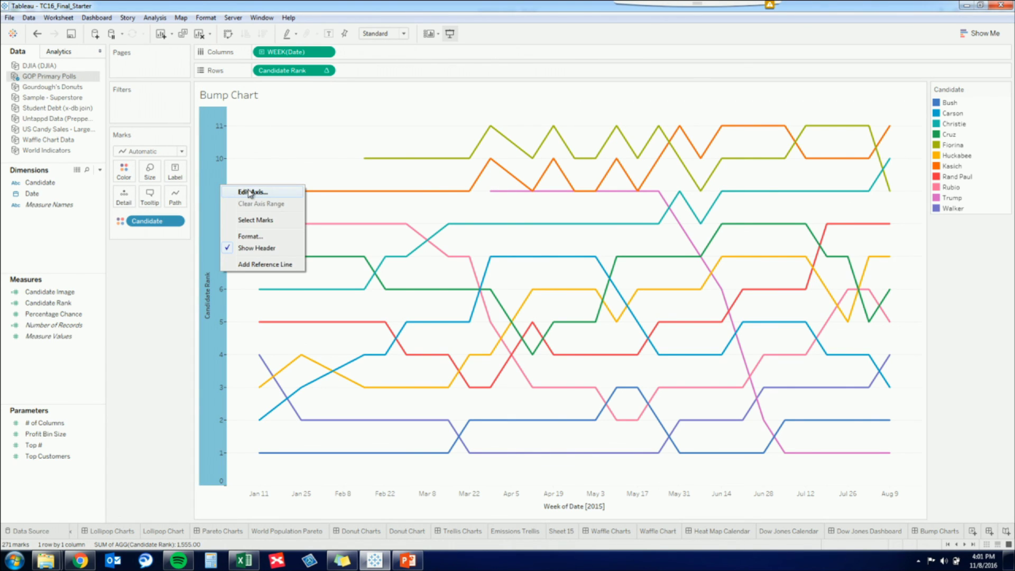
click(251, 193)
click(412, 314)
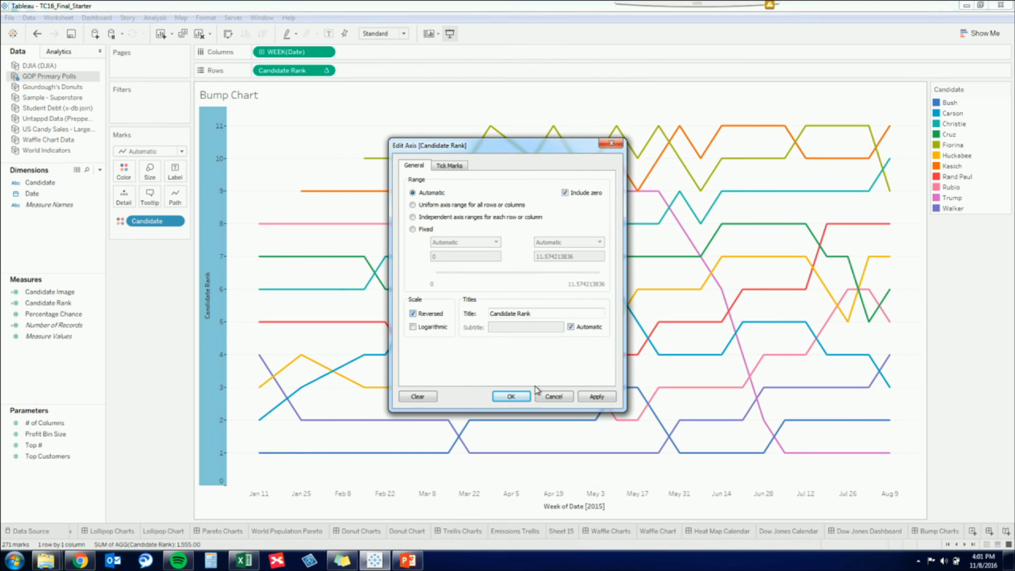
click(516, 397)
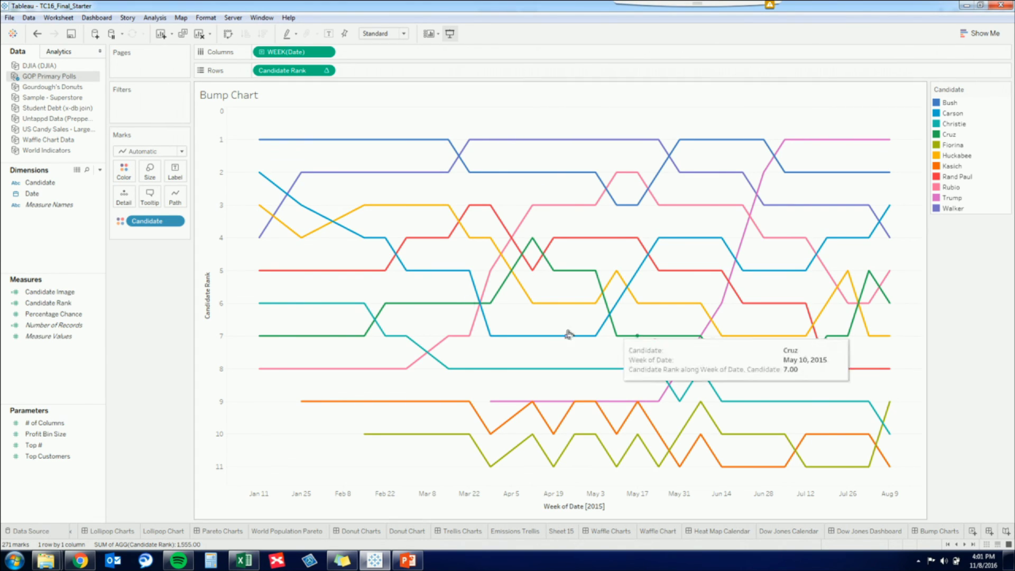
Filter the chart by a range of dates starting at about mid-March 2015.
drag(278, 56, 158, 105)
double_click(465, 246)
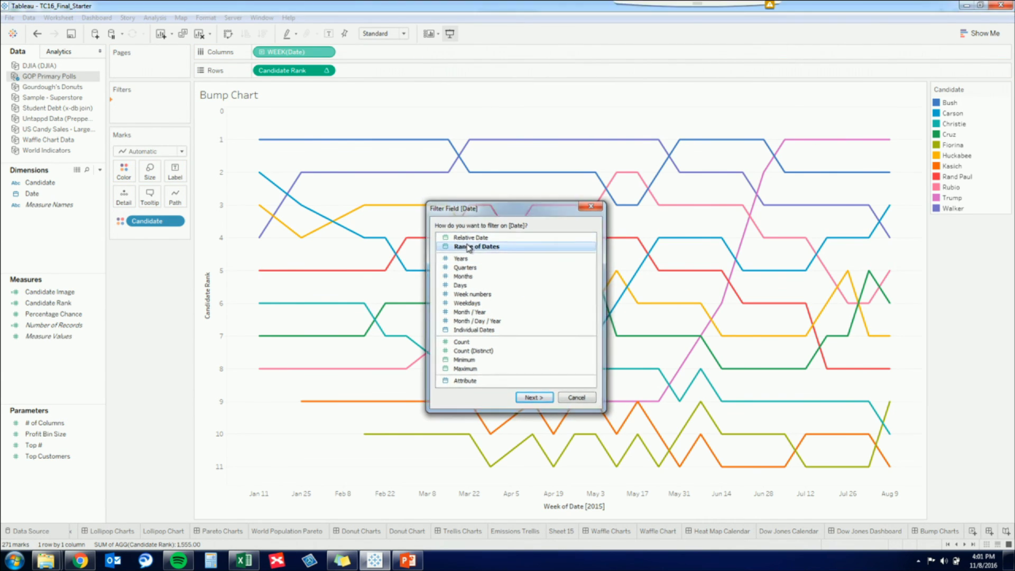
drag(389, 290, 447, 290)
click(550, 359)
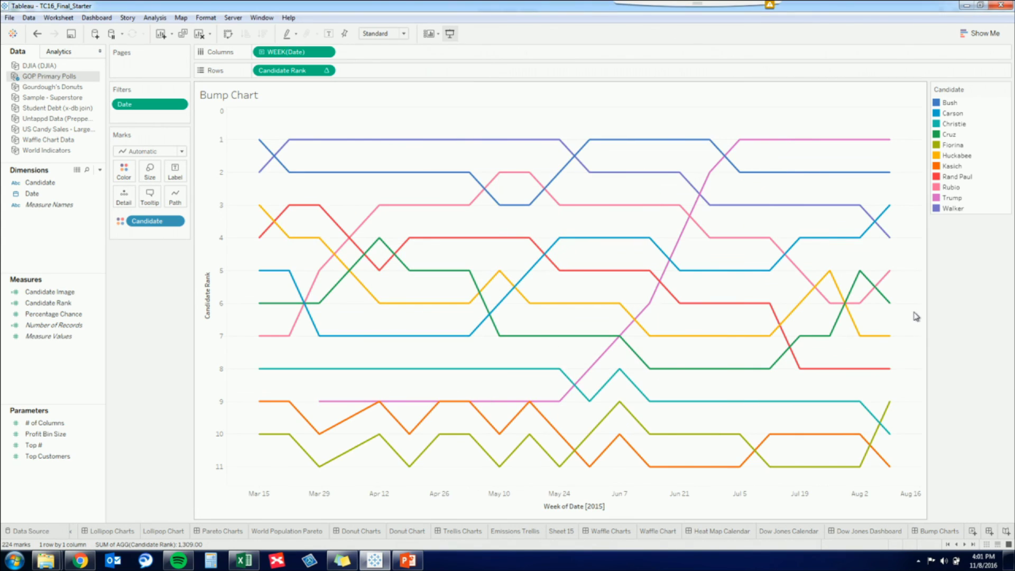
Highlight Trump's line, inspect the weekly rank details along it, and clear the highlight.
click(952, 198)
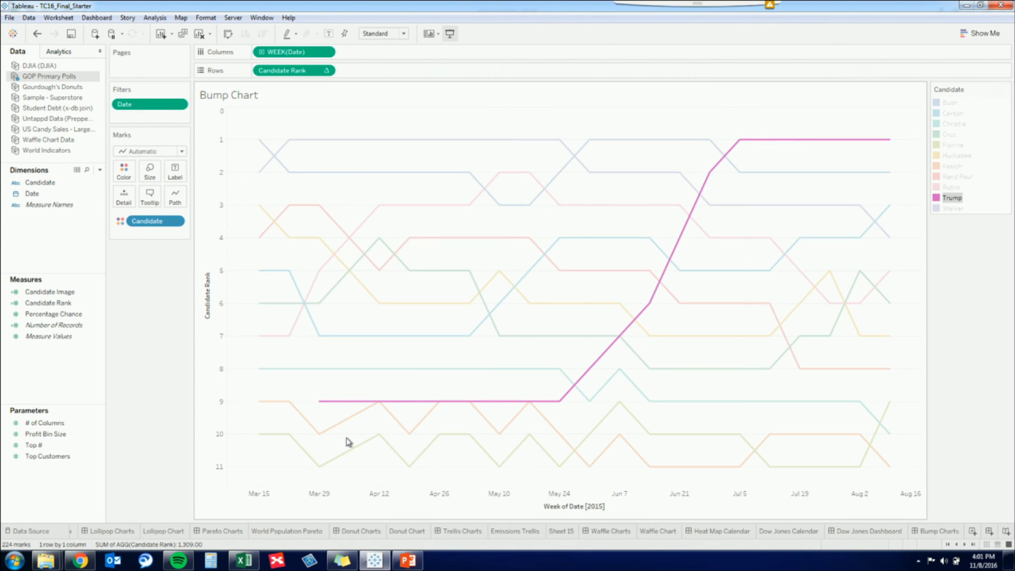
mouse_move(320, 406)
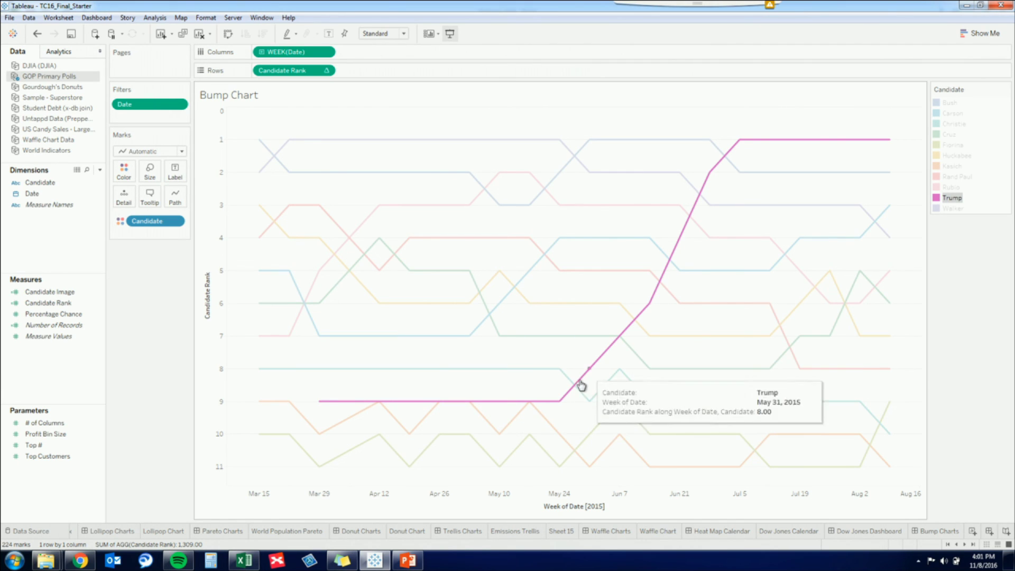
mouse_move(560, 405)
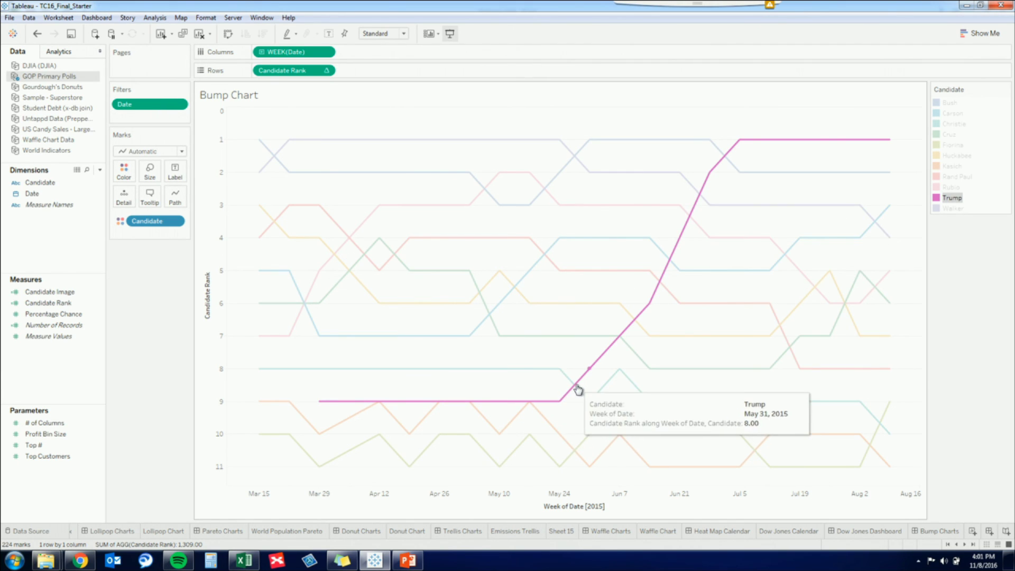
mouse_move(738, 143)
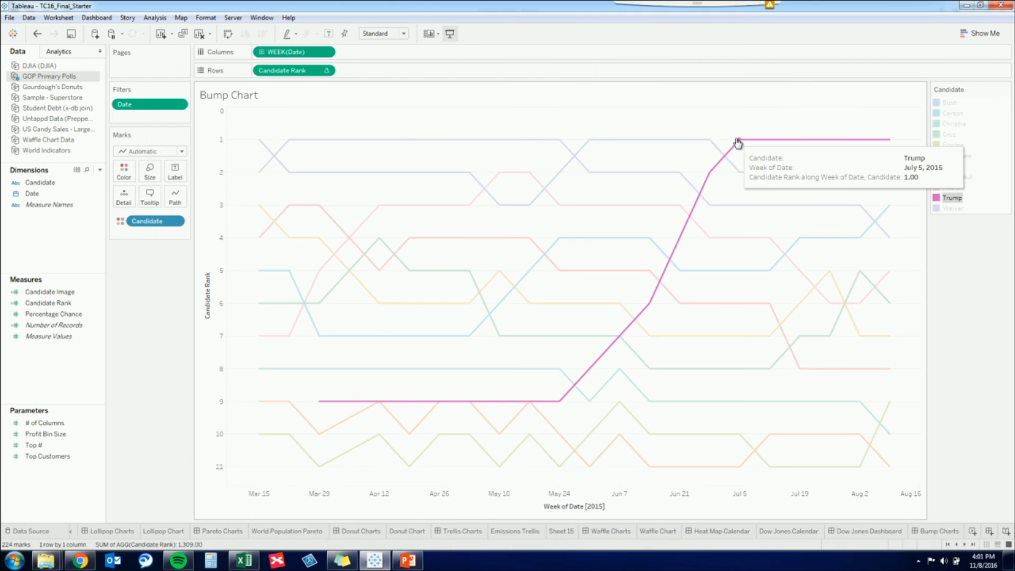
click(731, 126)
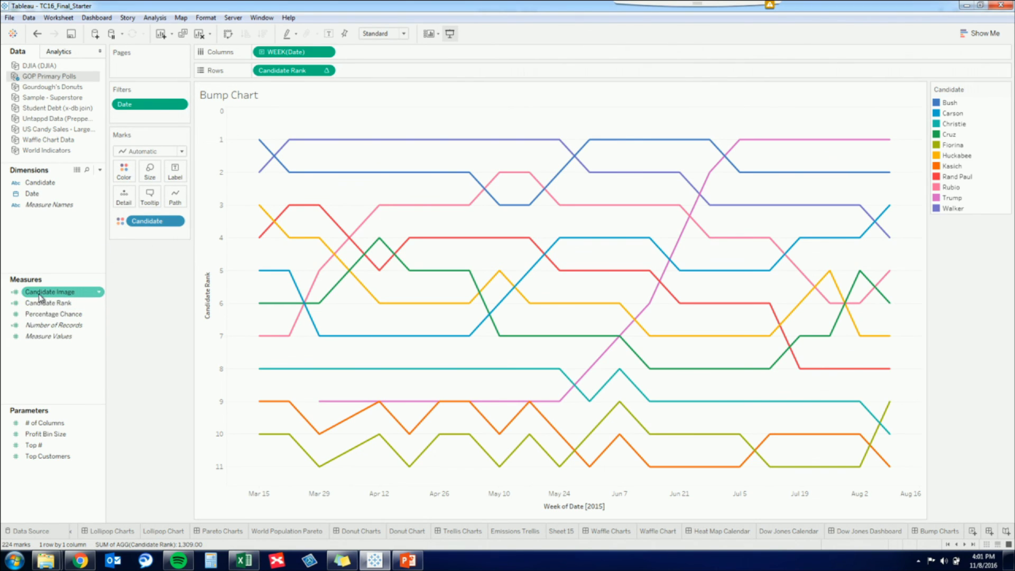
Add Candidate Image to Rows beside Candidate Rank and combine the two as a dual axis.
drag(41, 294, 356, 75)
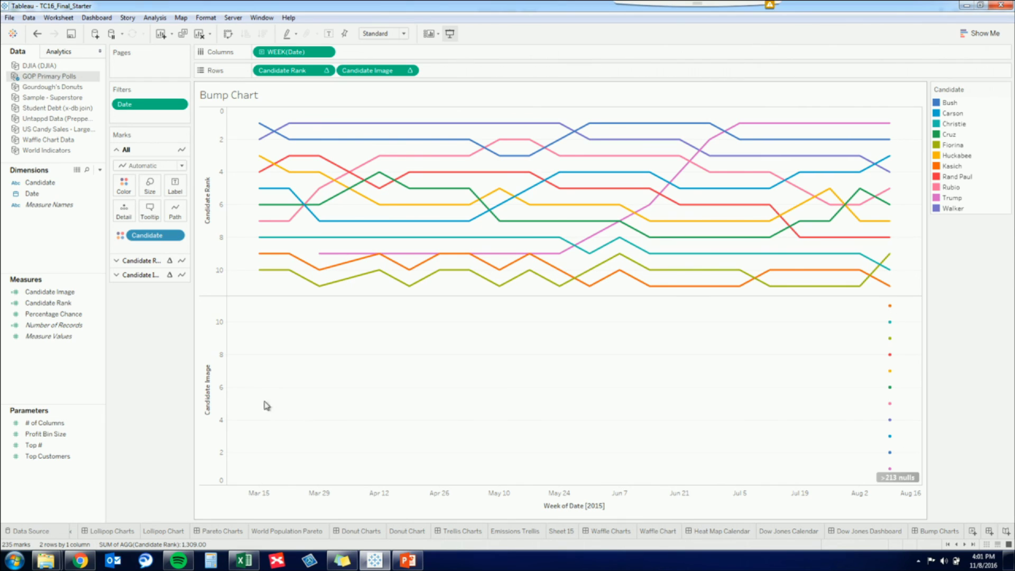
right_click(213, 375)
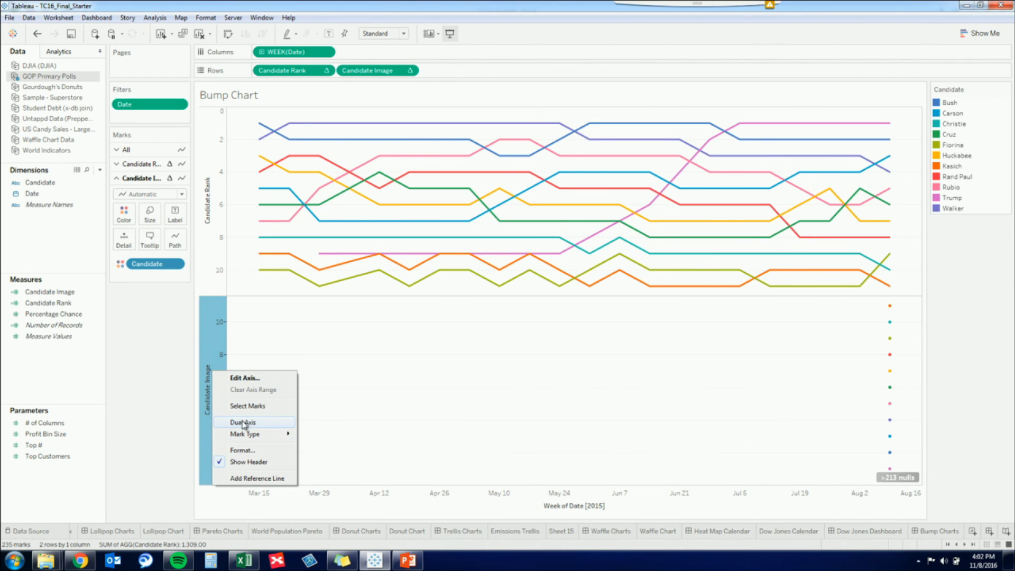
click(242, 423)
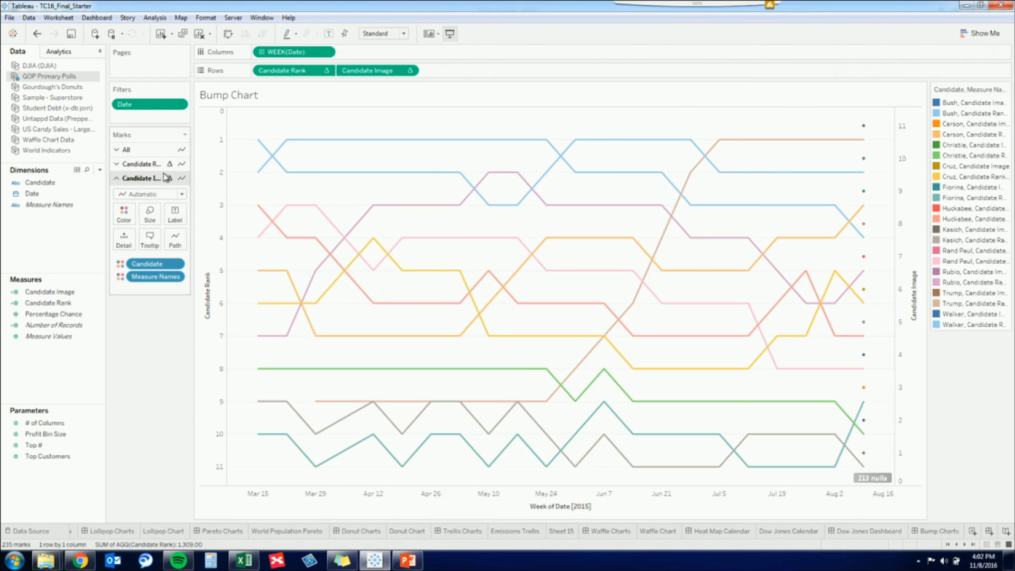
Remove Measure Names from the marks of both Candidate Image and Candidate Rank.
drag(152, 278, 127, 184)
click(138, 165)
drag(146, 250, 154, 339)
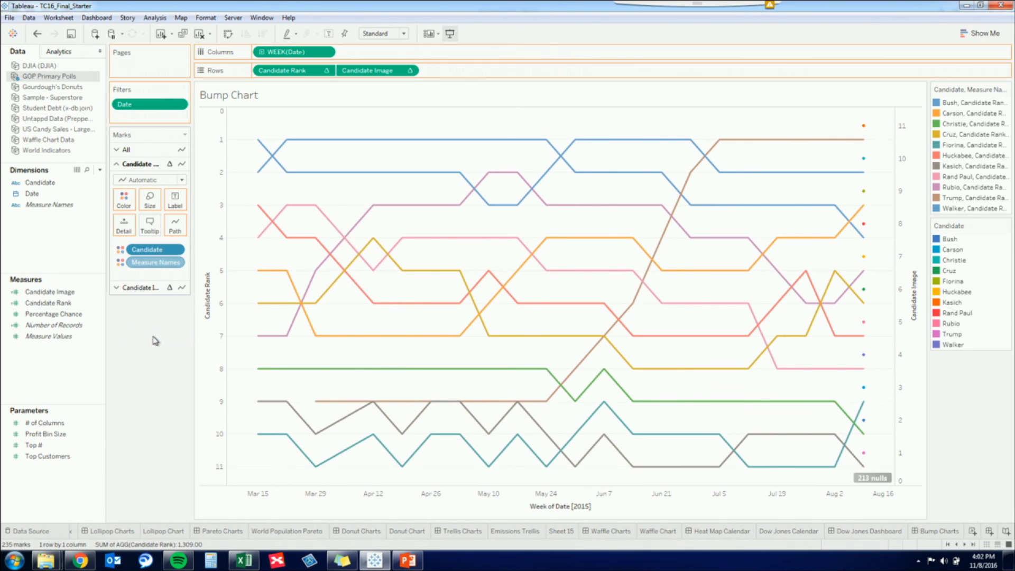
Synchronize the Candidate Image axis with the Candidate Rank axis and display the Candidate Image marks as enlarged circles.
right_click(903, 147)
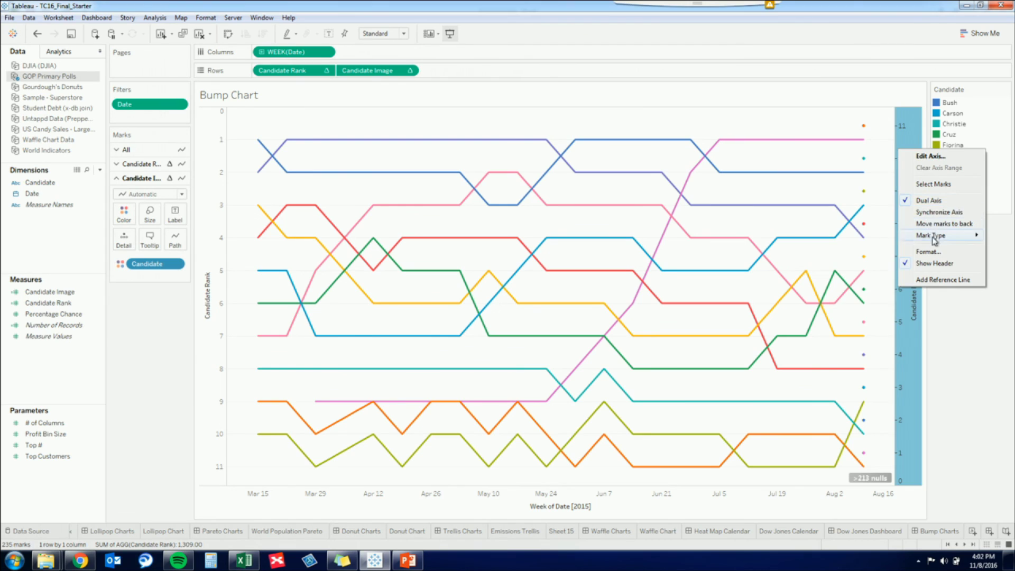
click(936, 219)
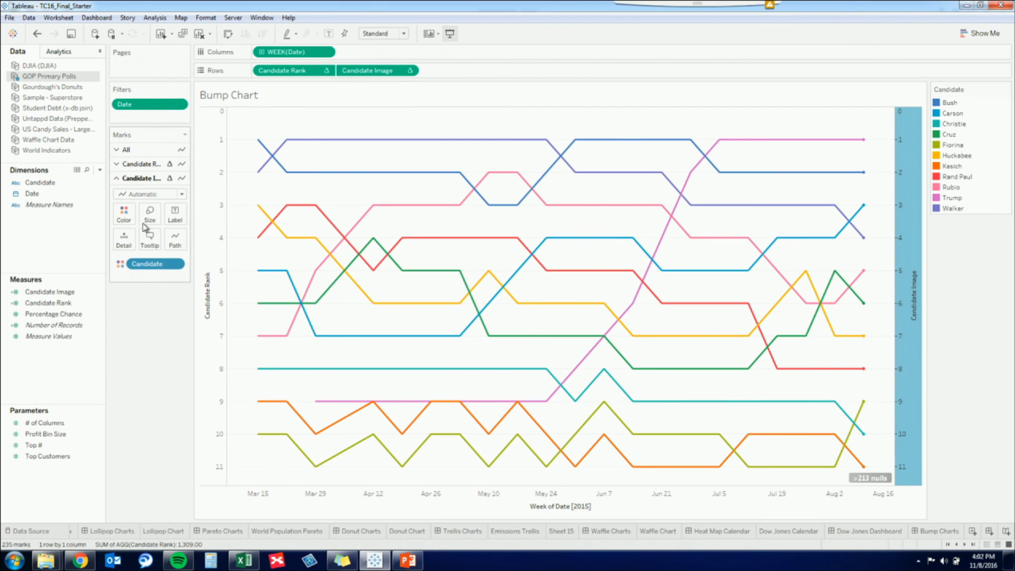
click(141, 194)
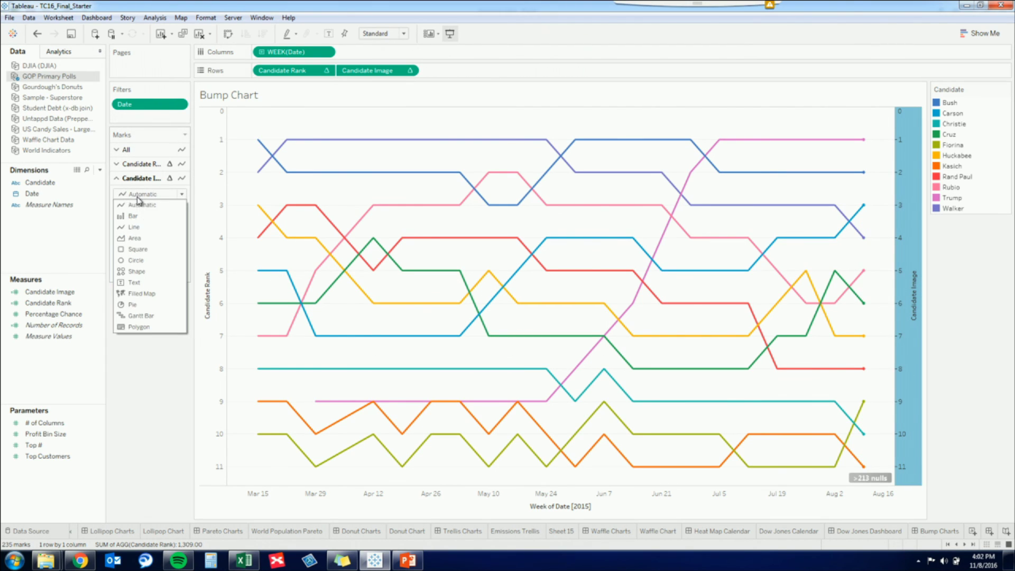
click(140, 256)
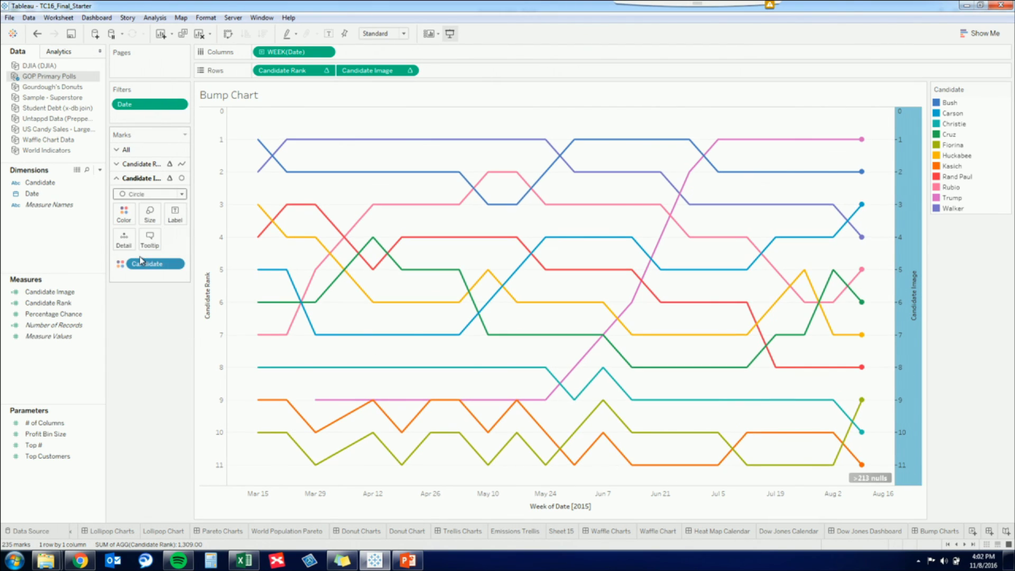
click(150, 216)
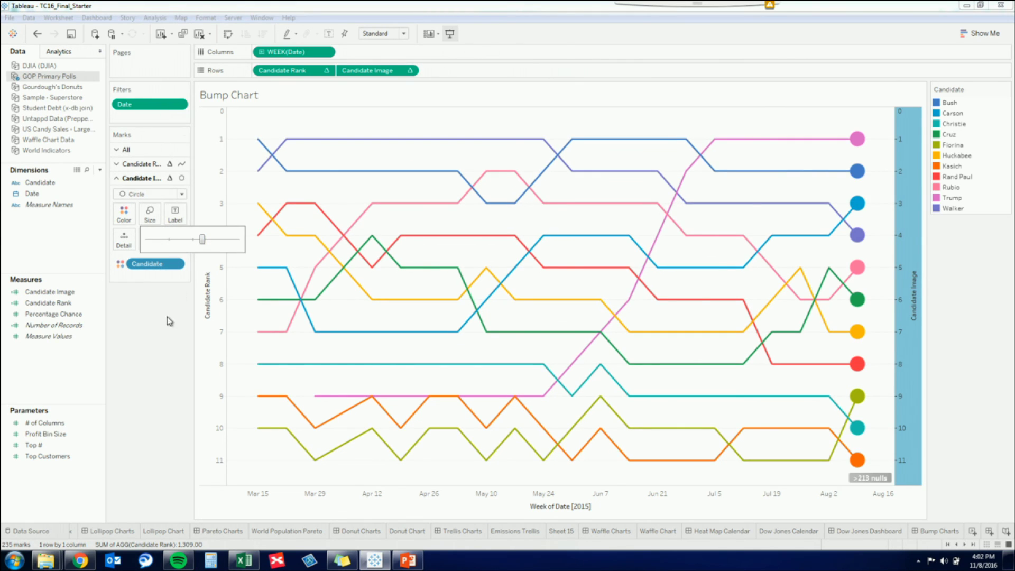
Change the Candidate Image marks to shapes encoded by Candidate, and hide the nulls indicator.
click(140, 194)
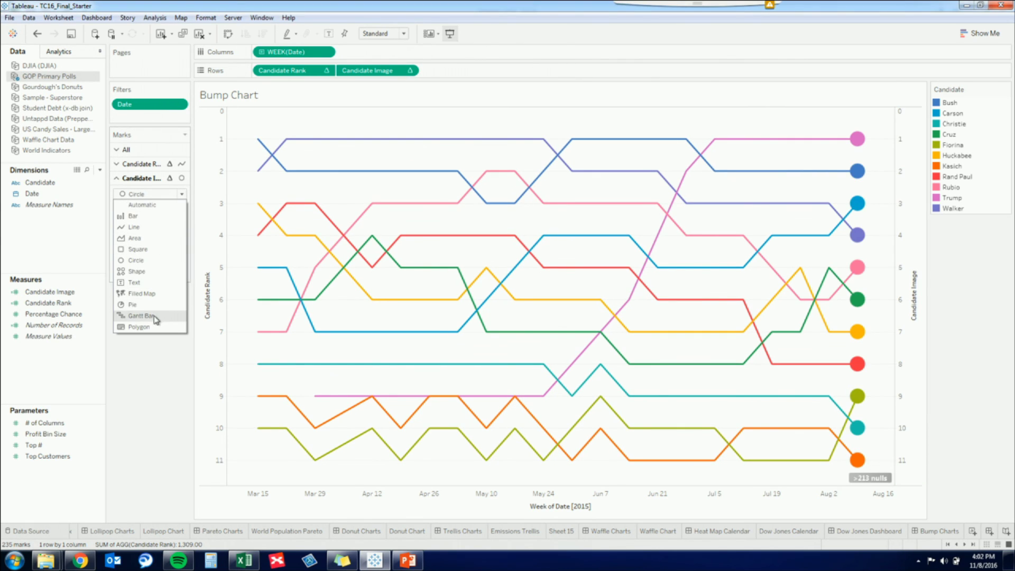
click(143, 271)
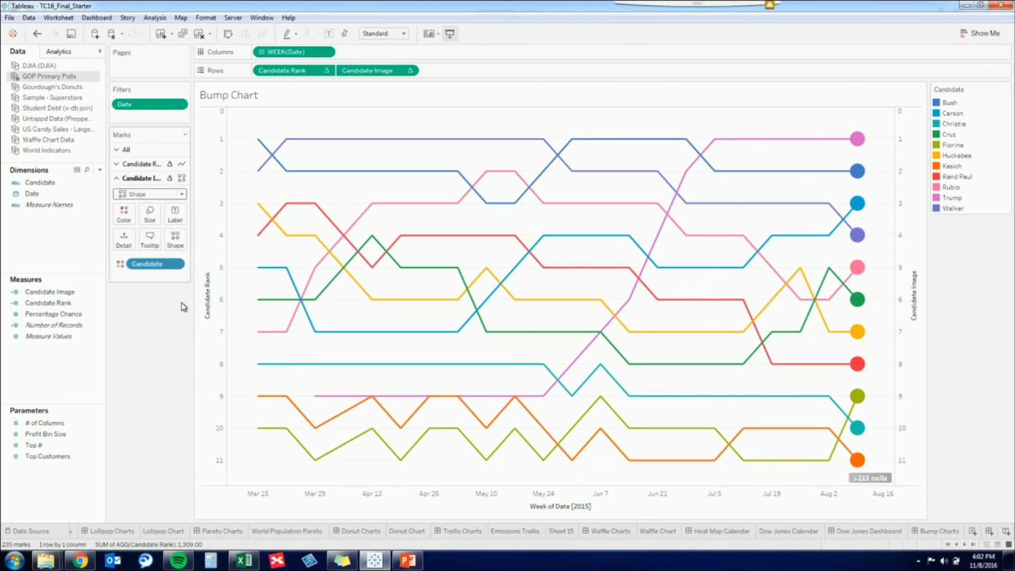
drag(146, 268, 175, 239)
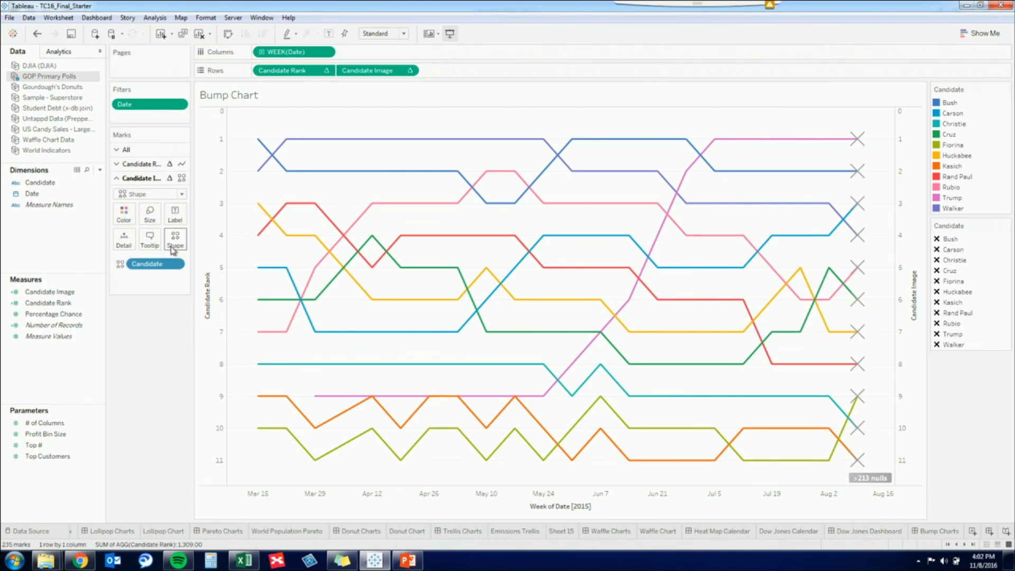
right_click(870, 478)
click(901, 484)
Assign the candidate photo shape palette to the Candidate values and enlarge the photos at the line ends.
double_click(987, 306)
click(549, 236)
click(551, 239)
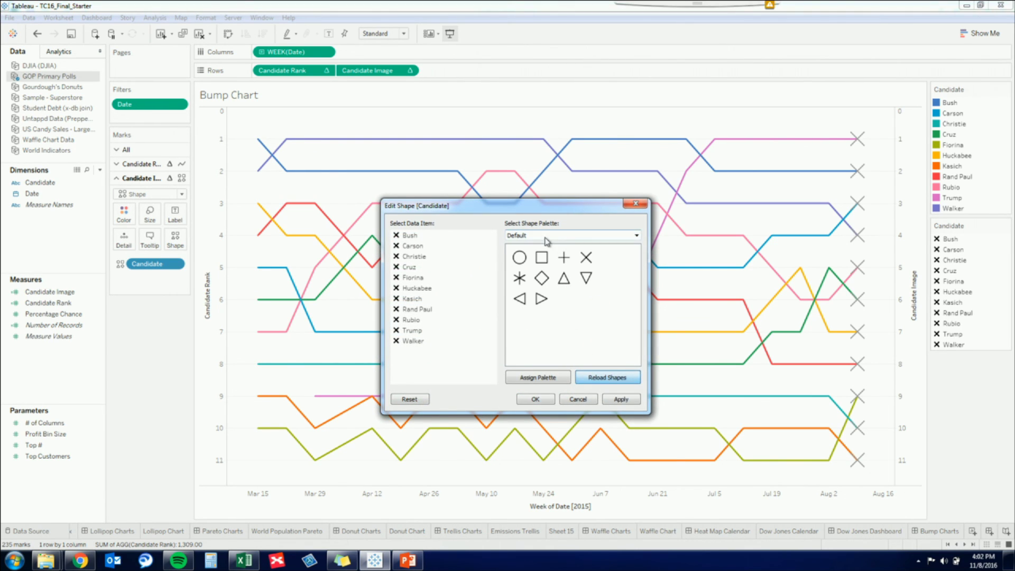
click(547, 238)
click(545, 287)
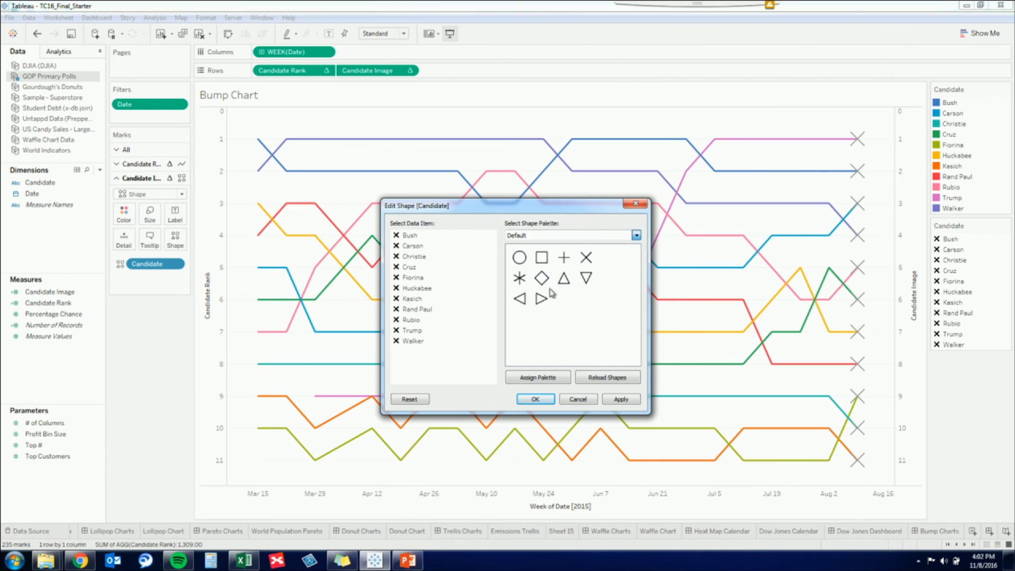
click(537, 377)
click(535, 398)
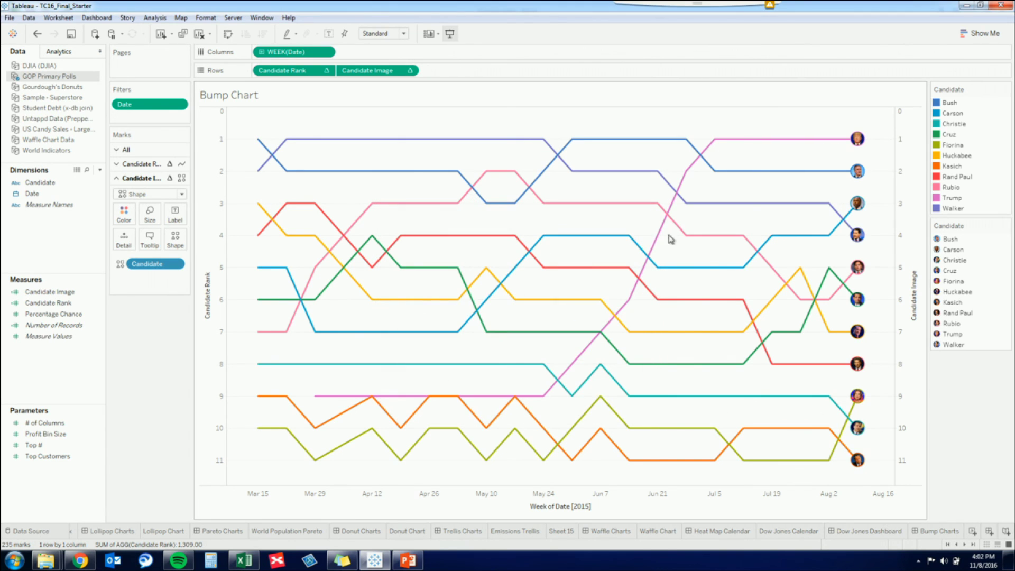
click(150, 214)
drag(209, 241, 221, 242)
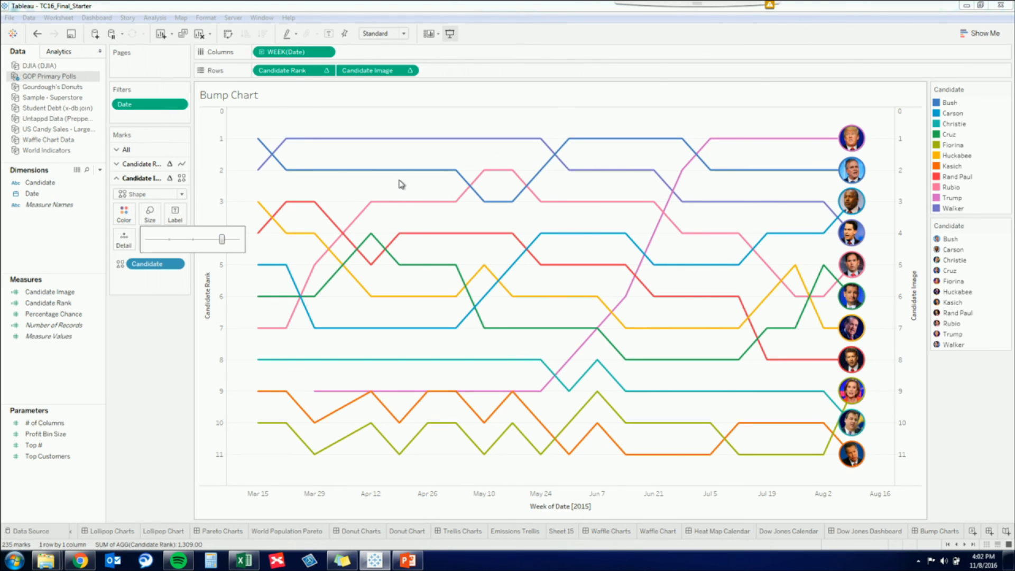
Switch to the PowerPoint presentation and select slide 14, Other Charts.
click(410, 564)
scroll(47, 403, down, 4)
scroll(45, 402, down, 5)
click(71, 296)
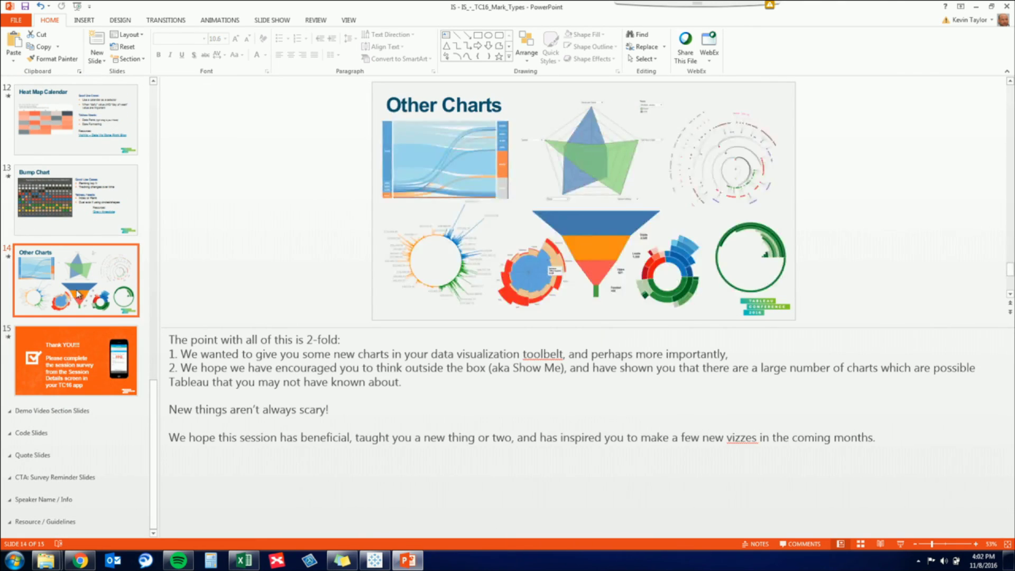